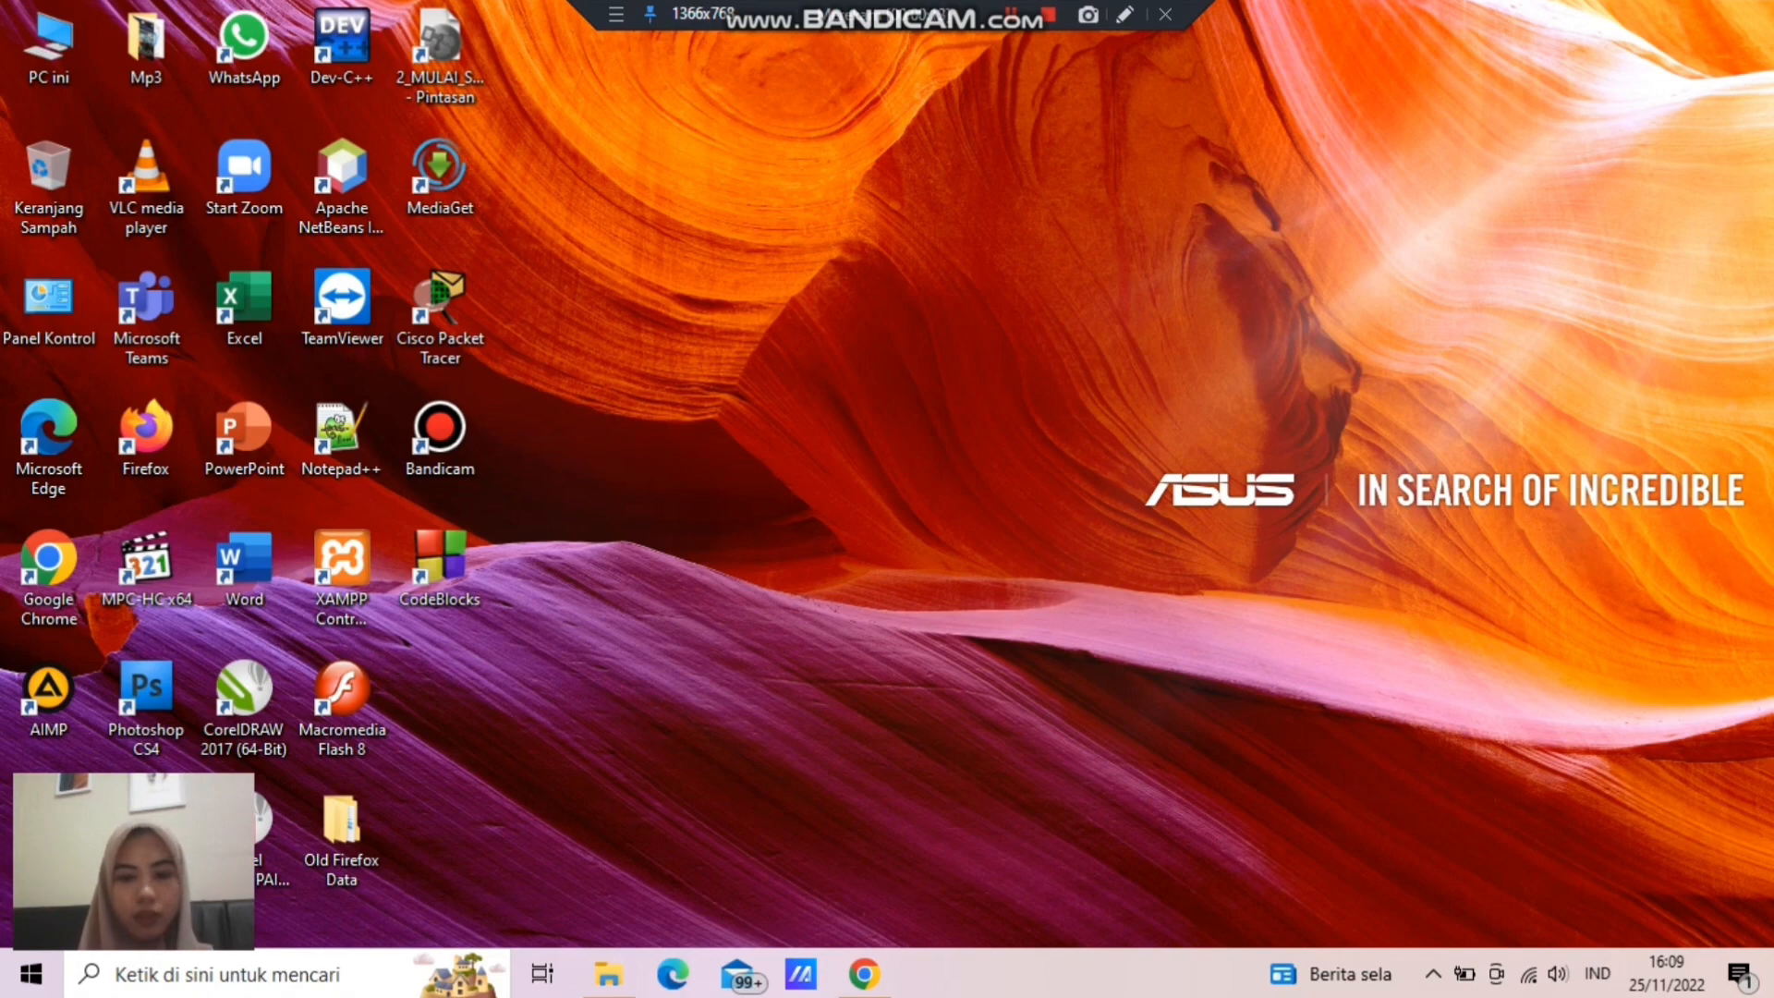
# - Switch to Google Chrome and download Visual Studio Community 2022 from the visualstudio.microsoft.com page
pyautogui.click(865, 973)
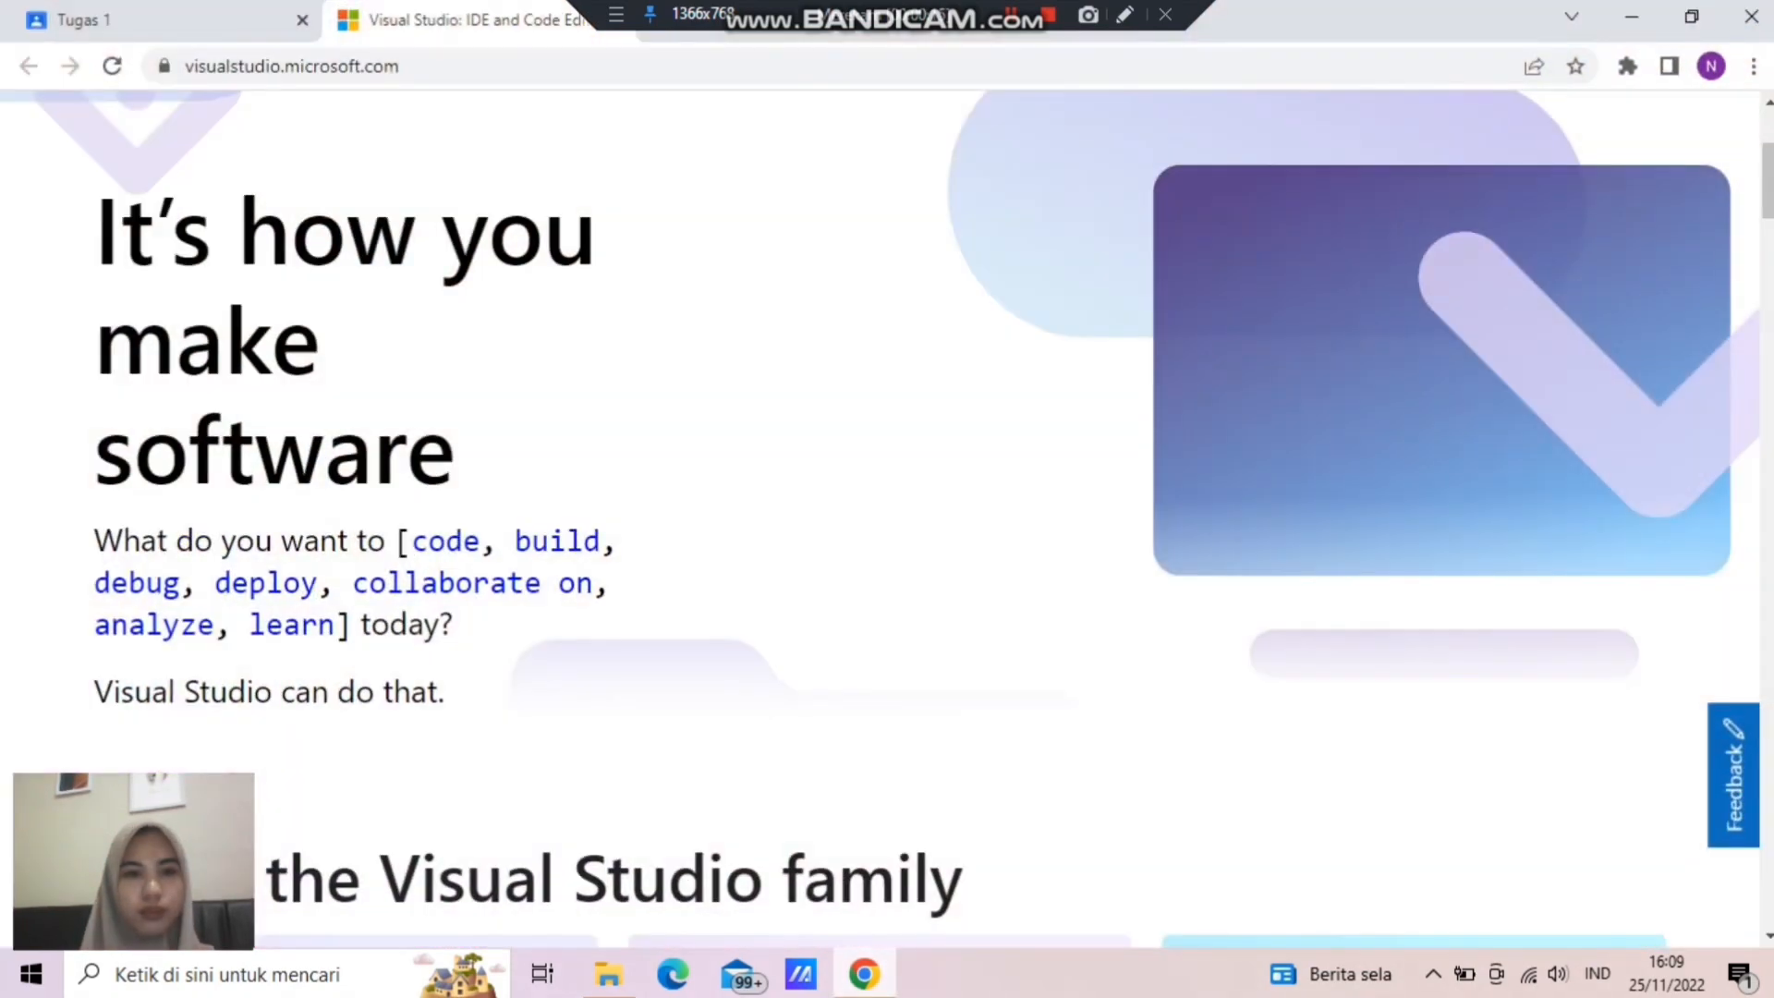
pyautogui.hotkey('ctrl', 'l')
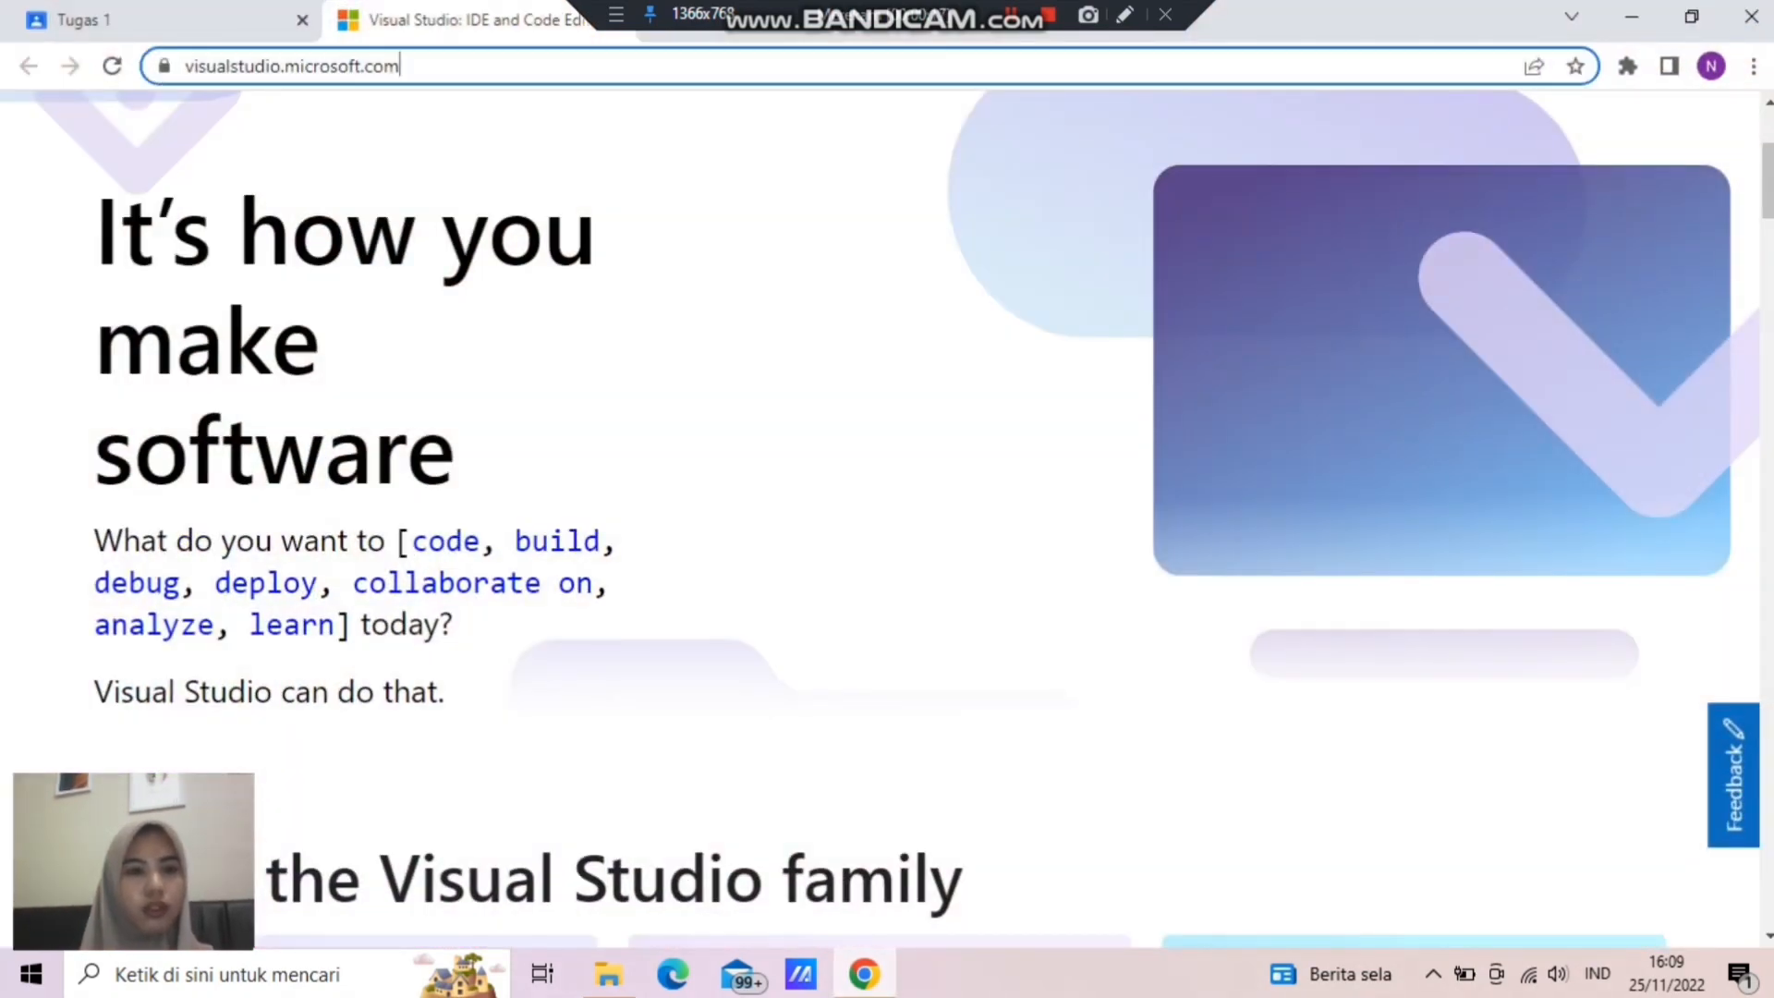
pyautogui.scroll(-7, 880, 518)
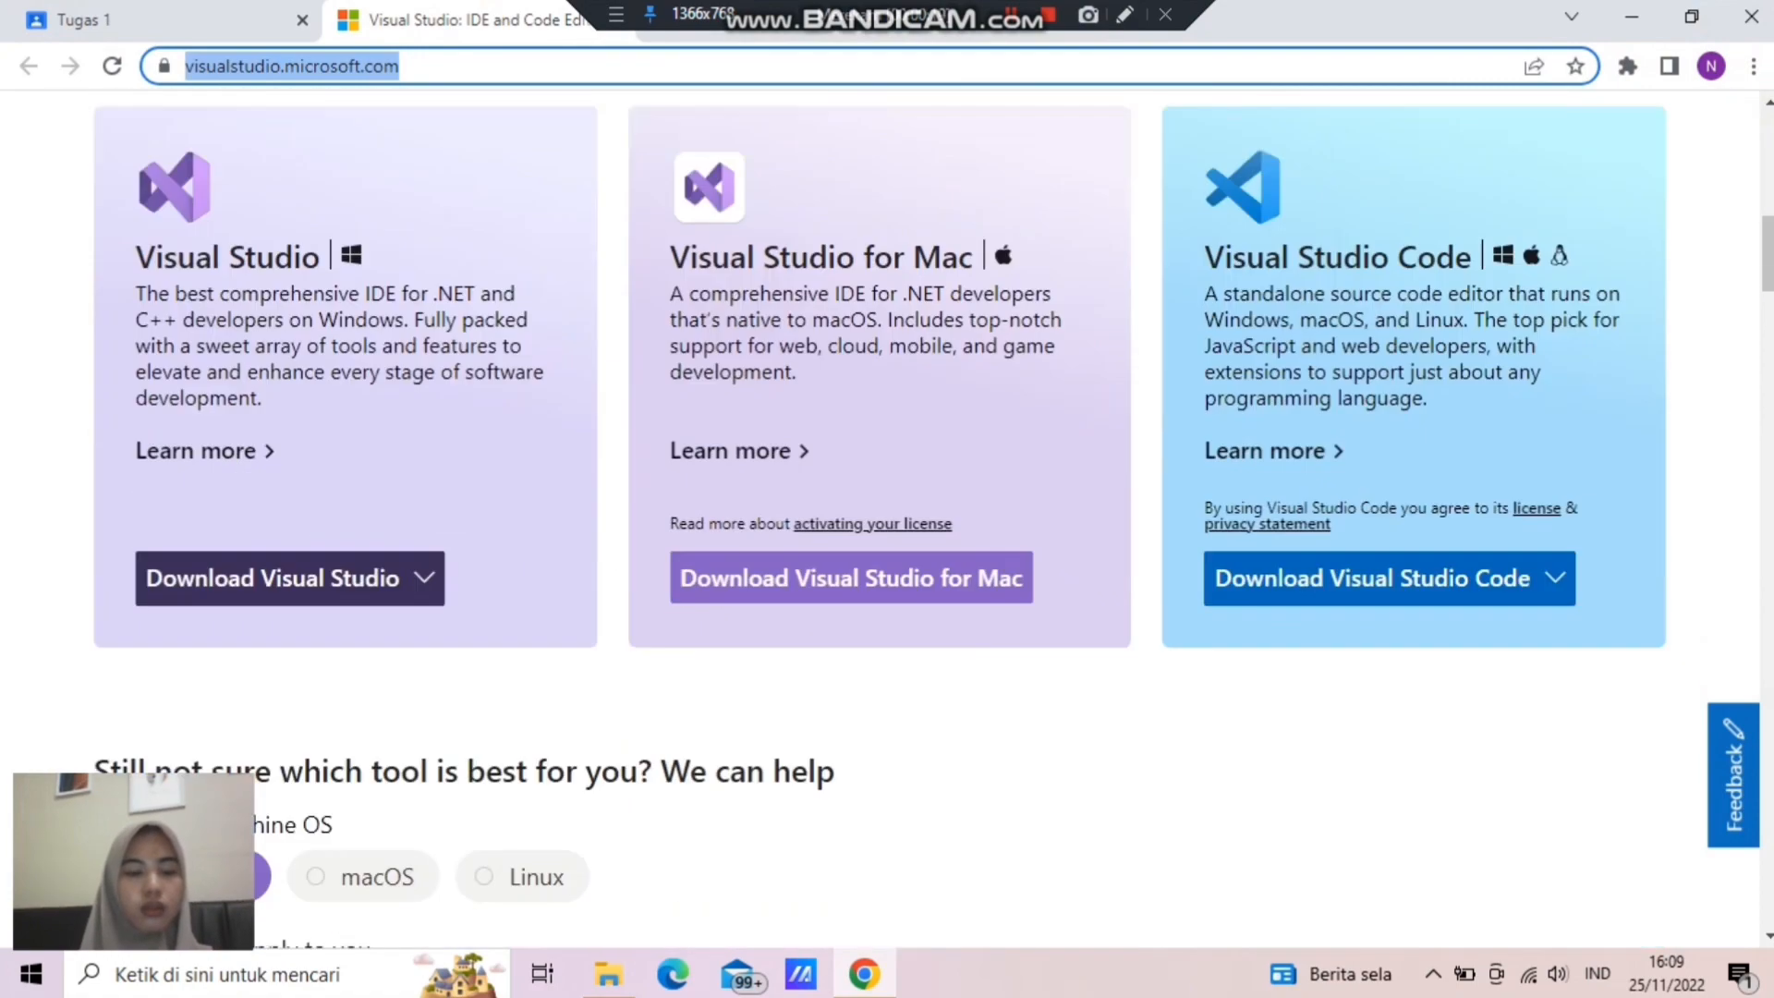
pyautogui.click(290, 497)
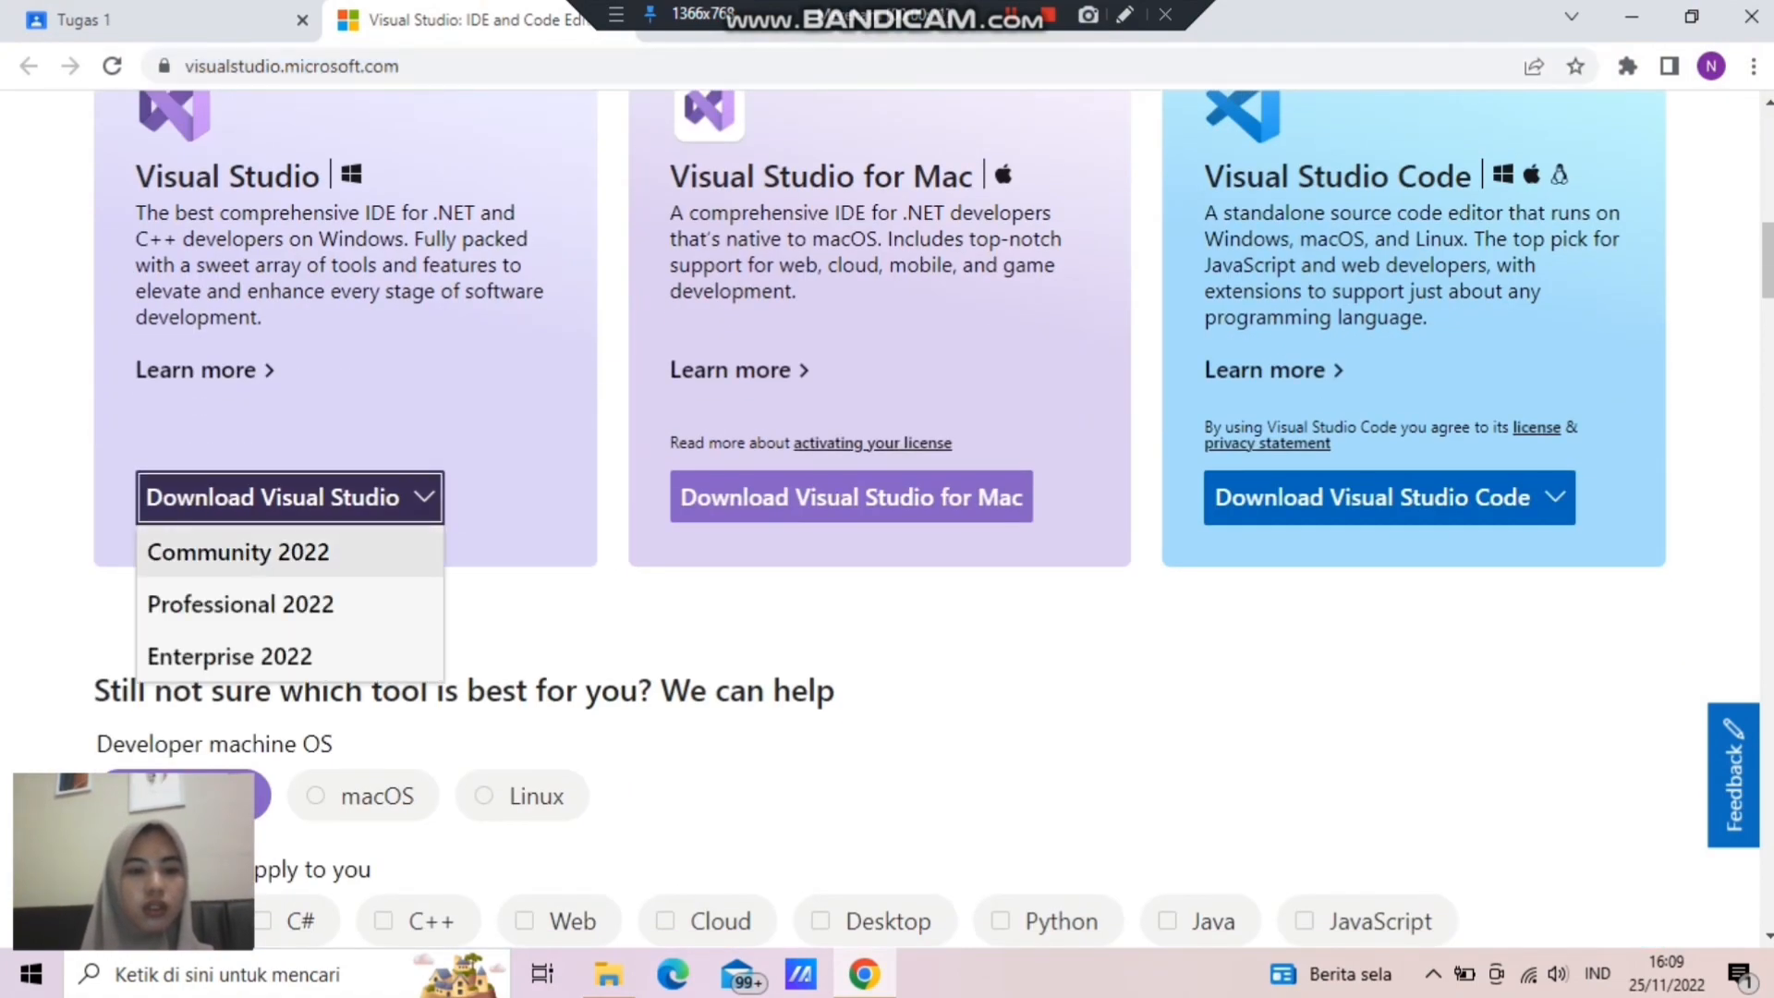
pyautogui.click(290, 551)
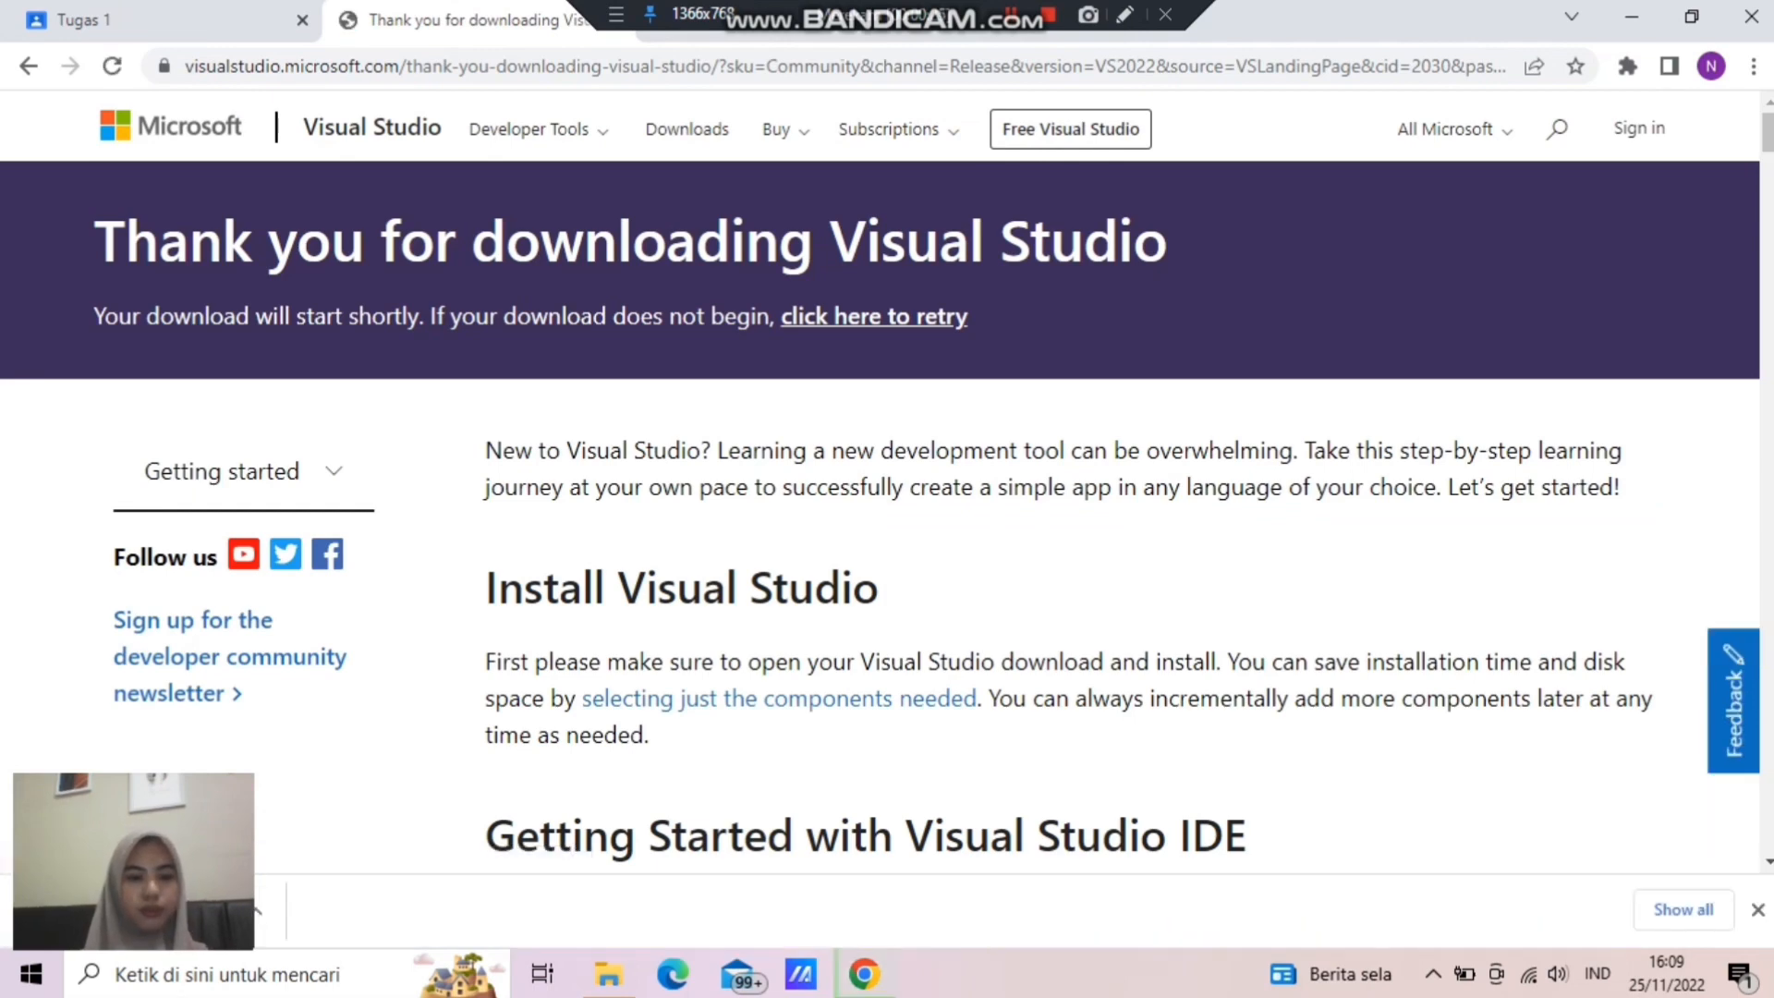
# - Open the downloaded Visual Studio installer and accept the initial setup terms to continue
pyautogui.click(278, 911)
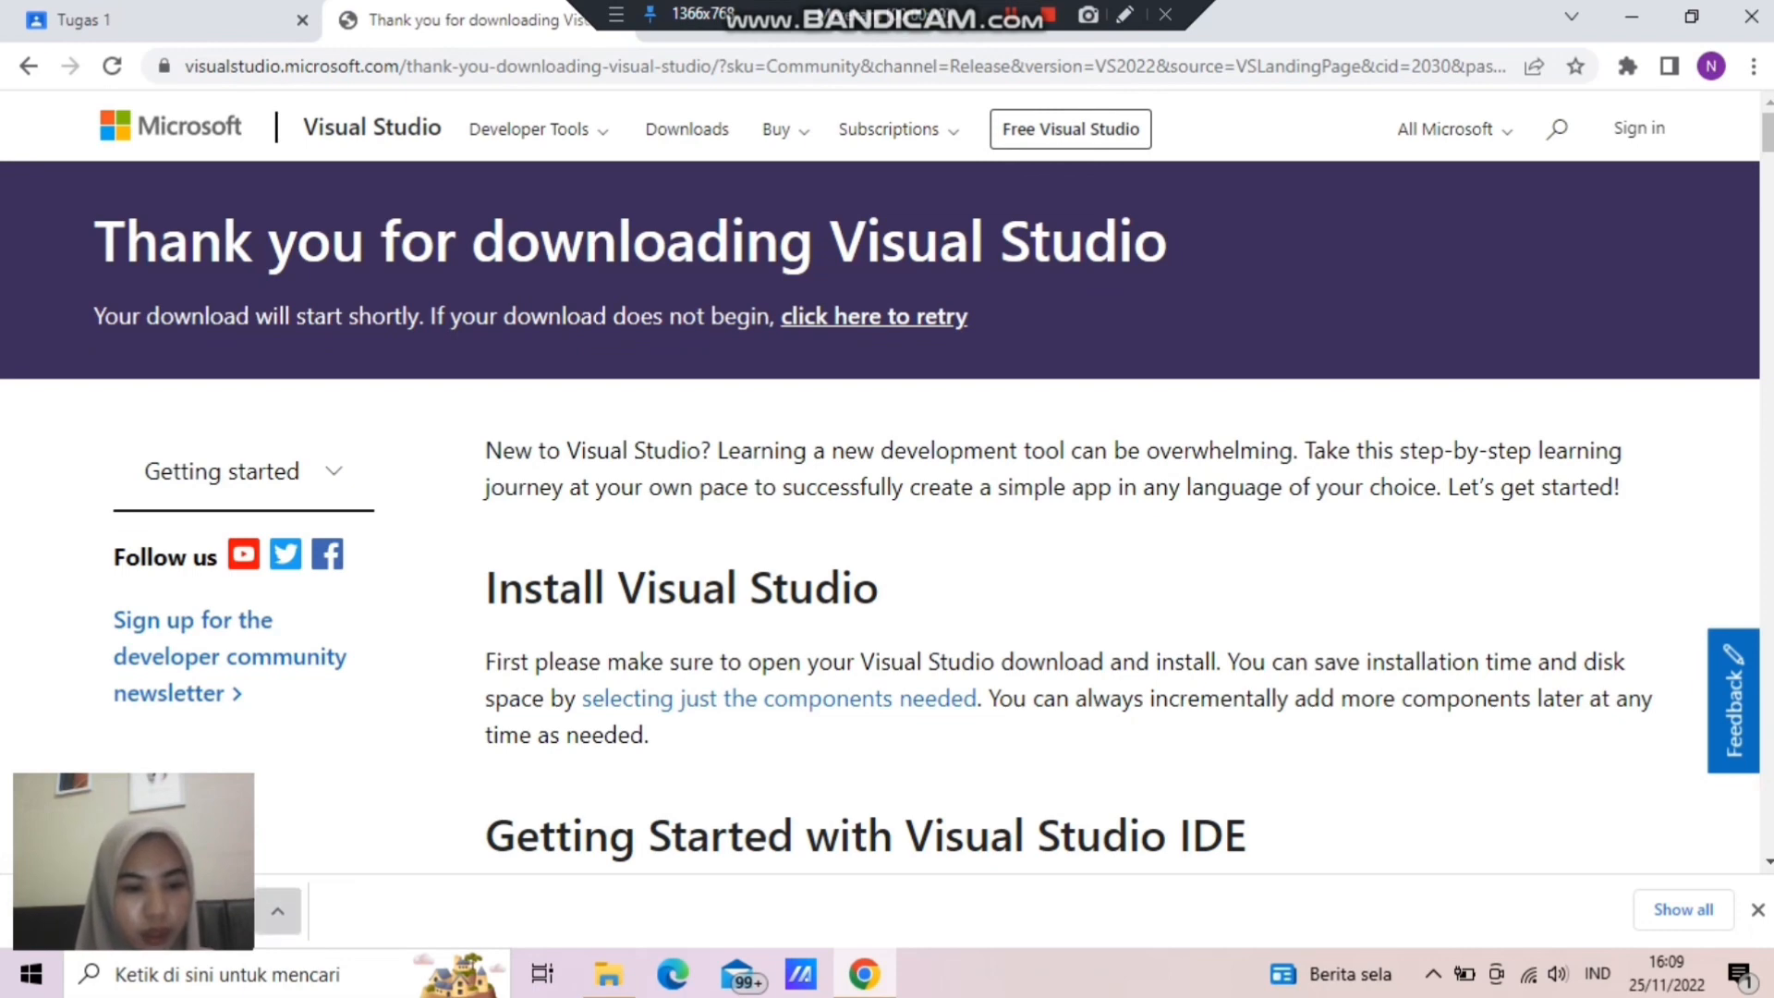
pyautogui.click(278, 911)
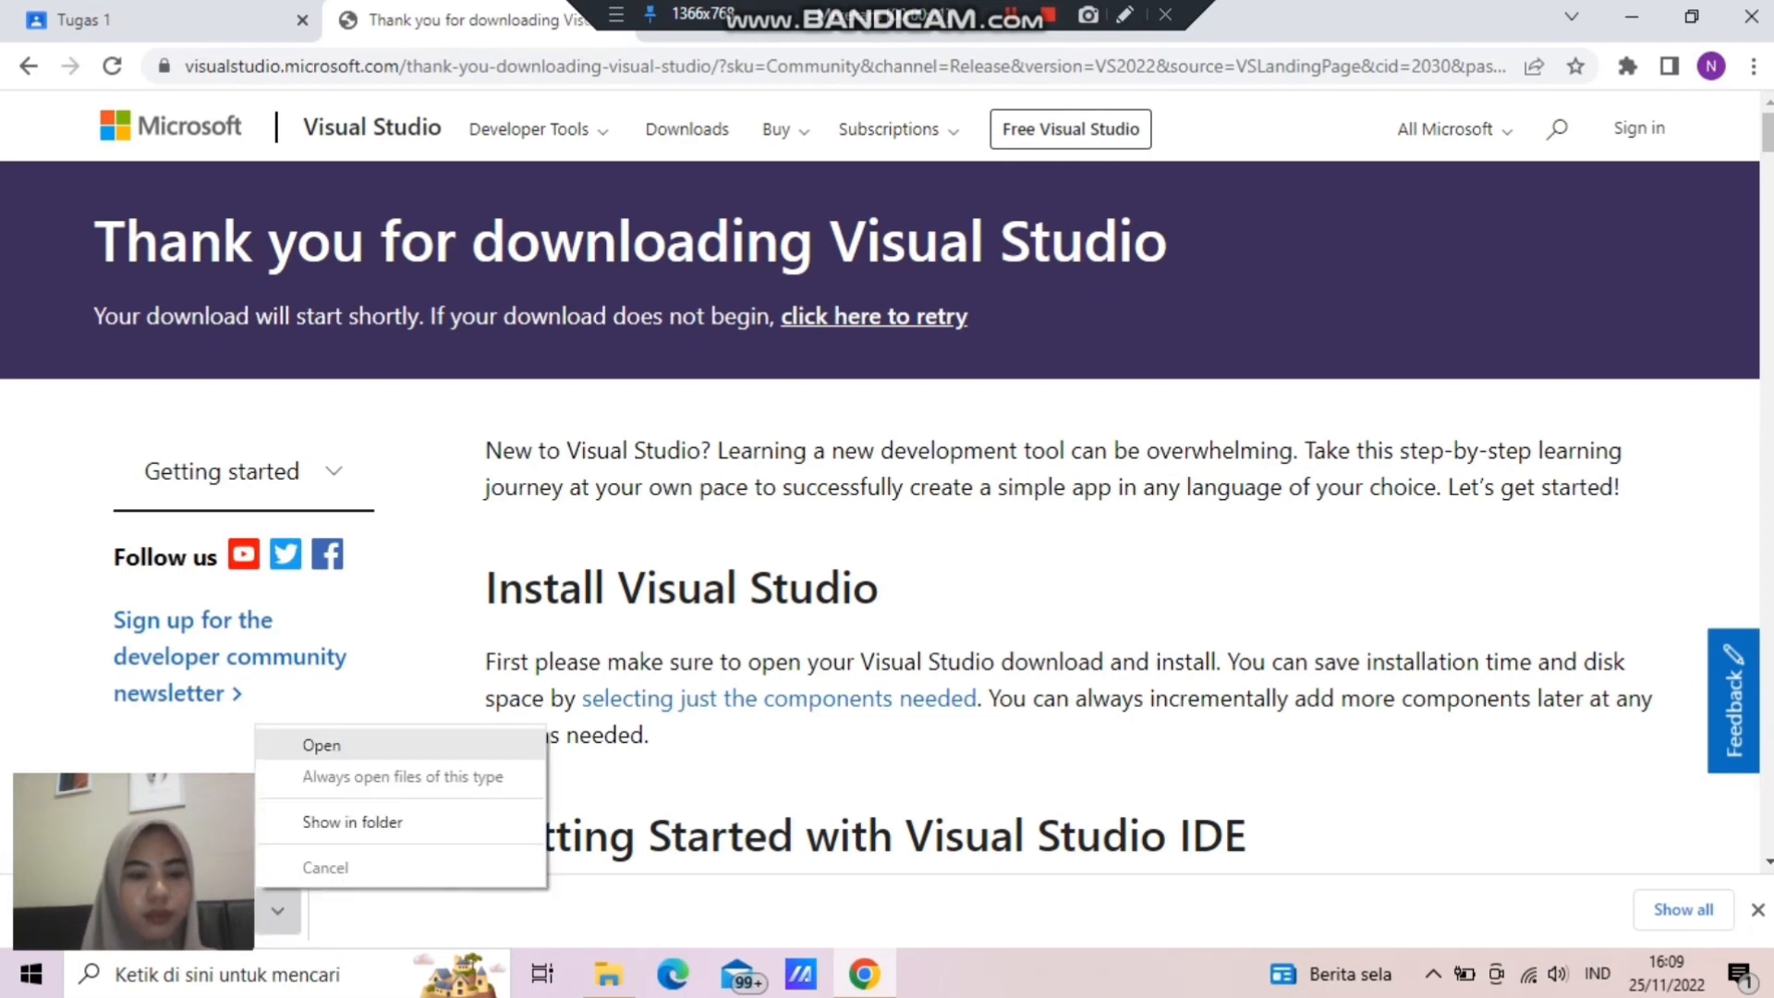
pyautogui.click(321, 744)
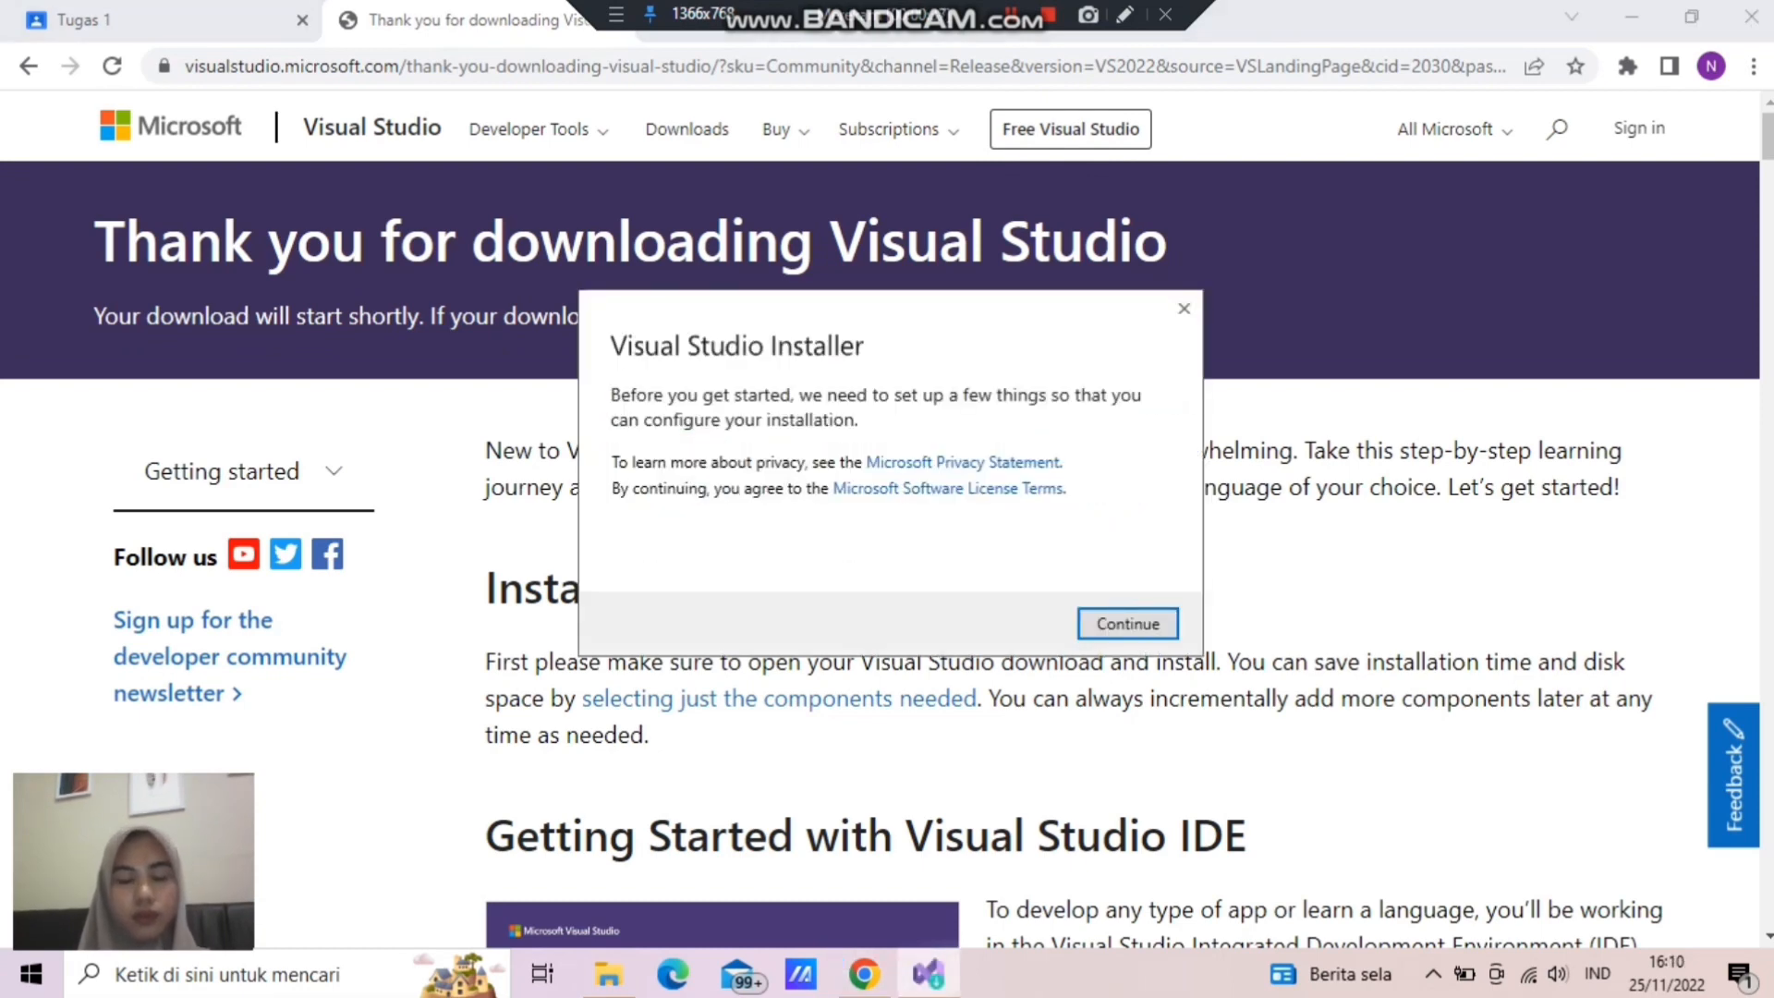
pyautogui.press('Return')
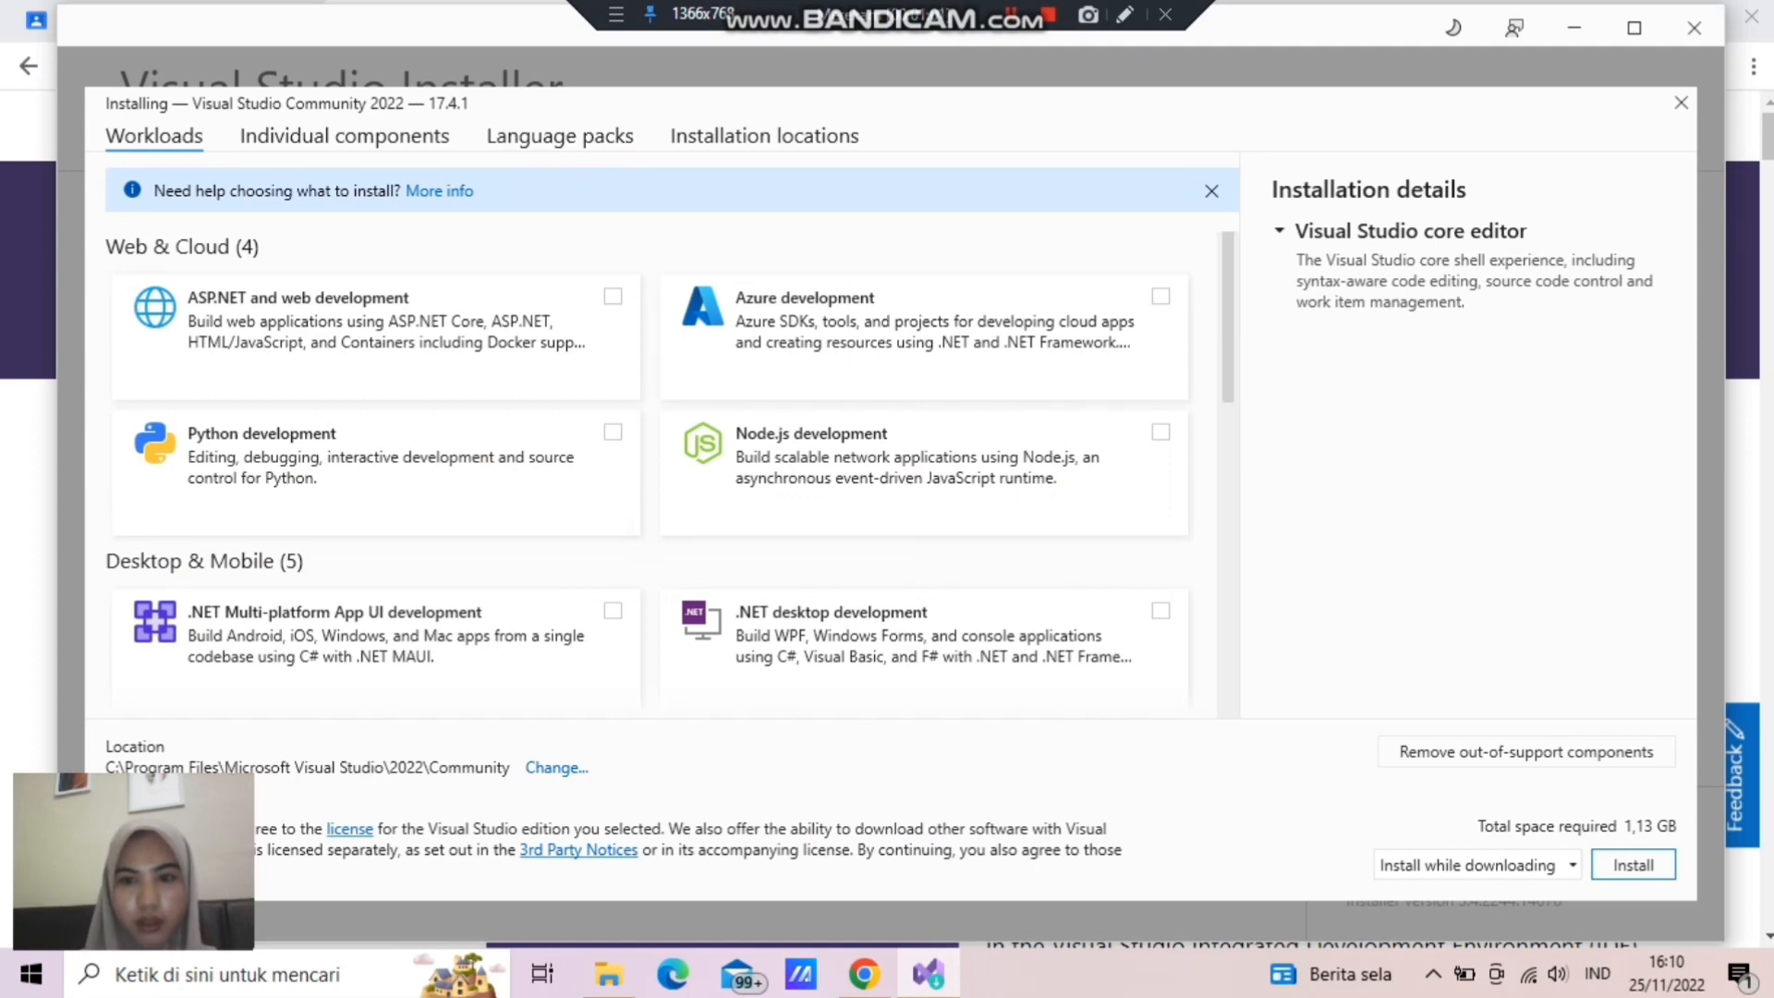
# - Select the Desktop development with C++ workload and install Visual Studio Community 2022 with it
pyautogui.scroll(-5, 668, 475)
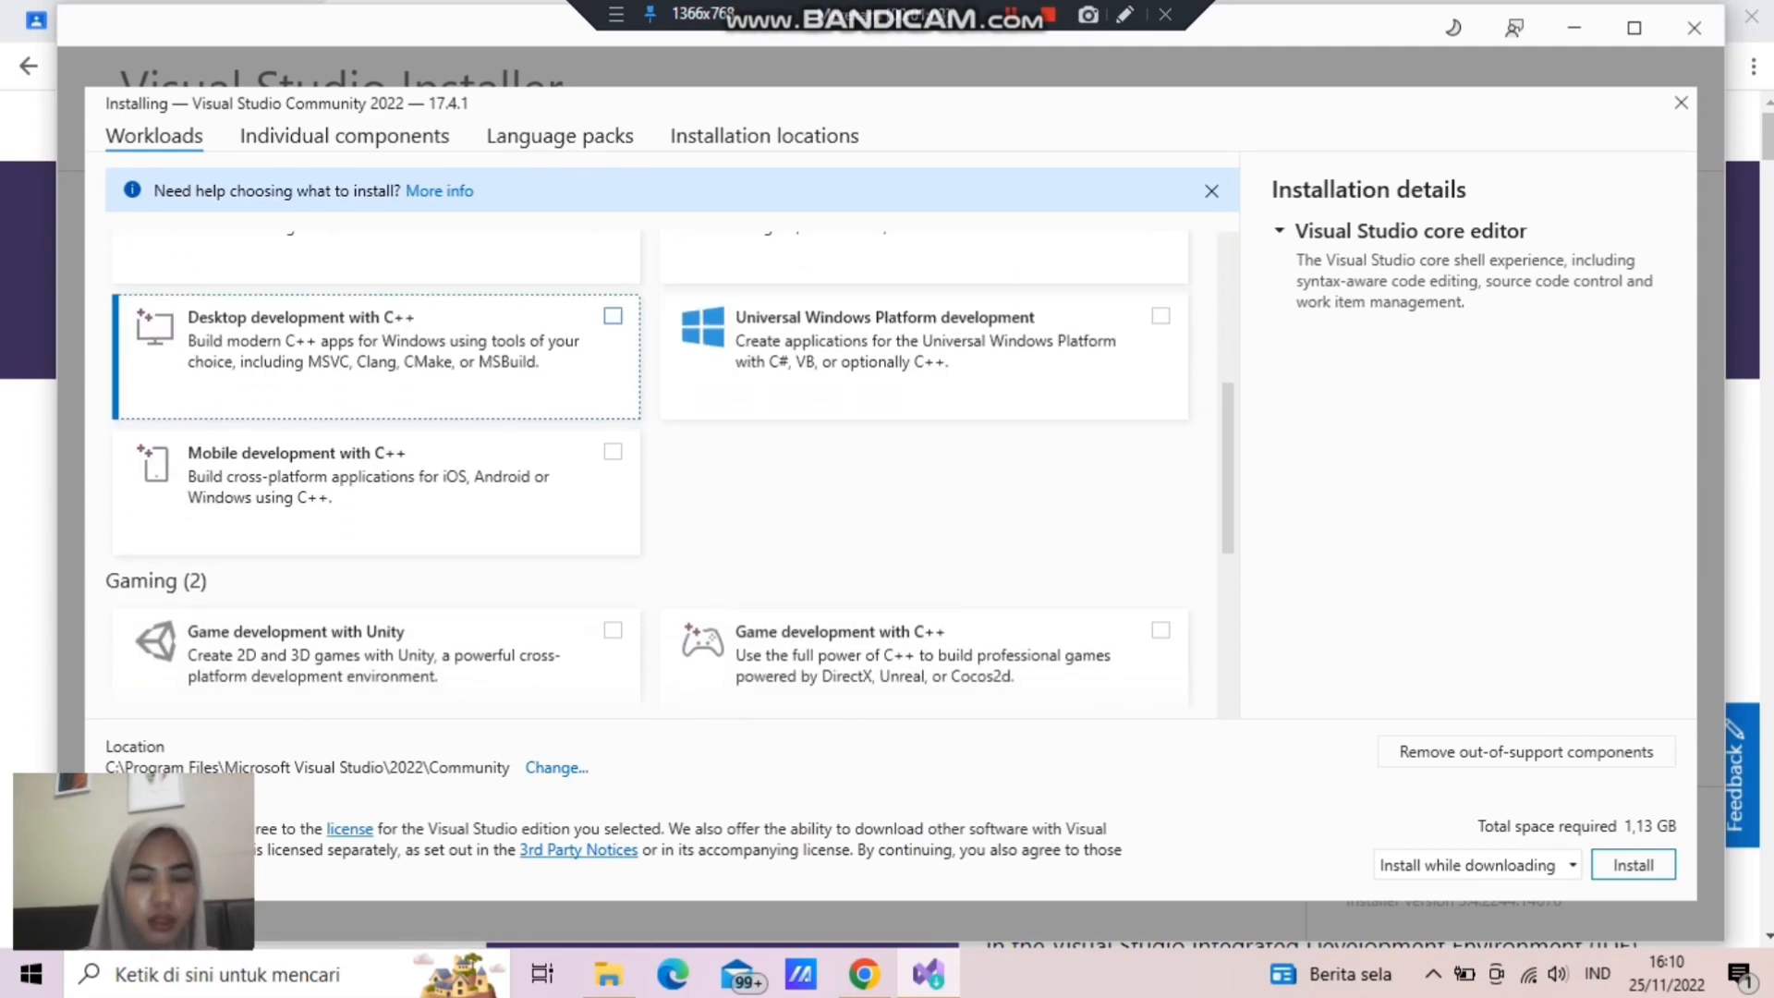
pyautogui.click(612, 316)
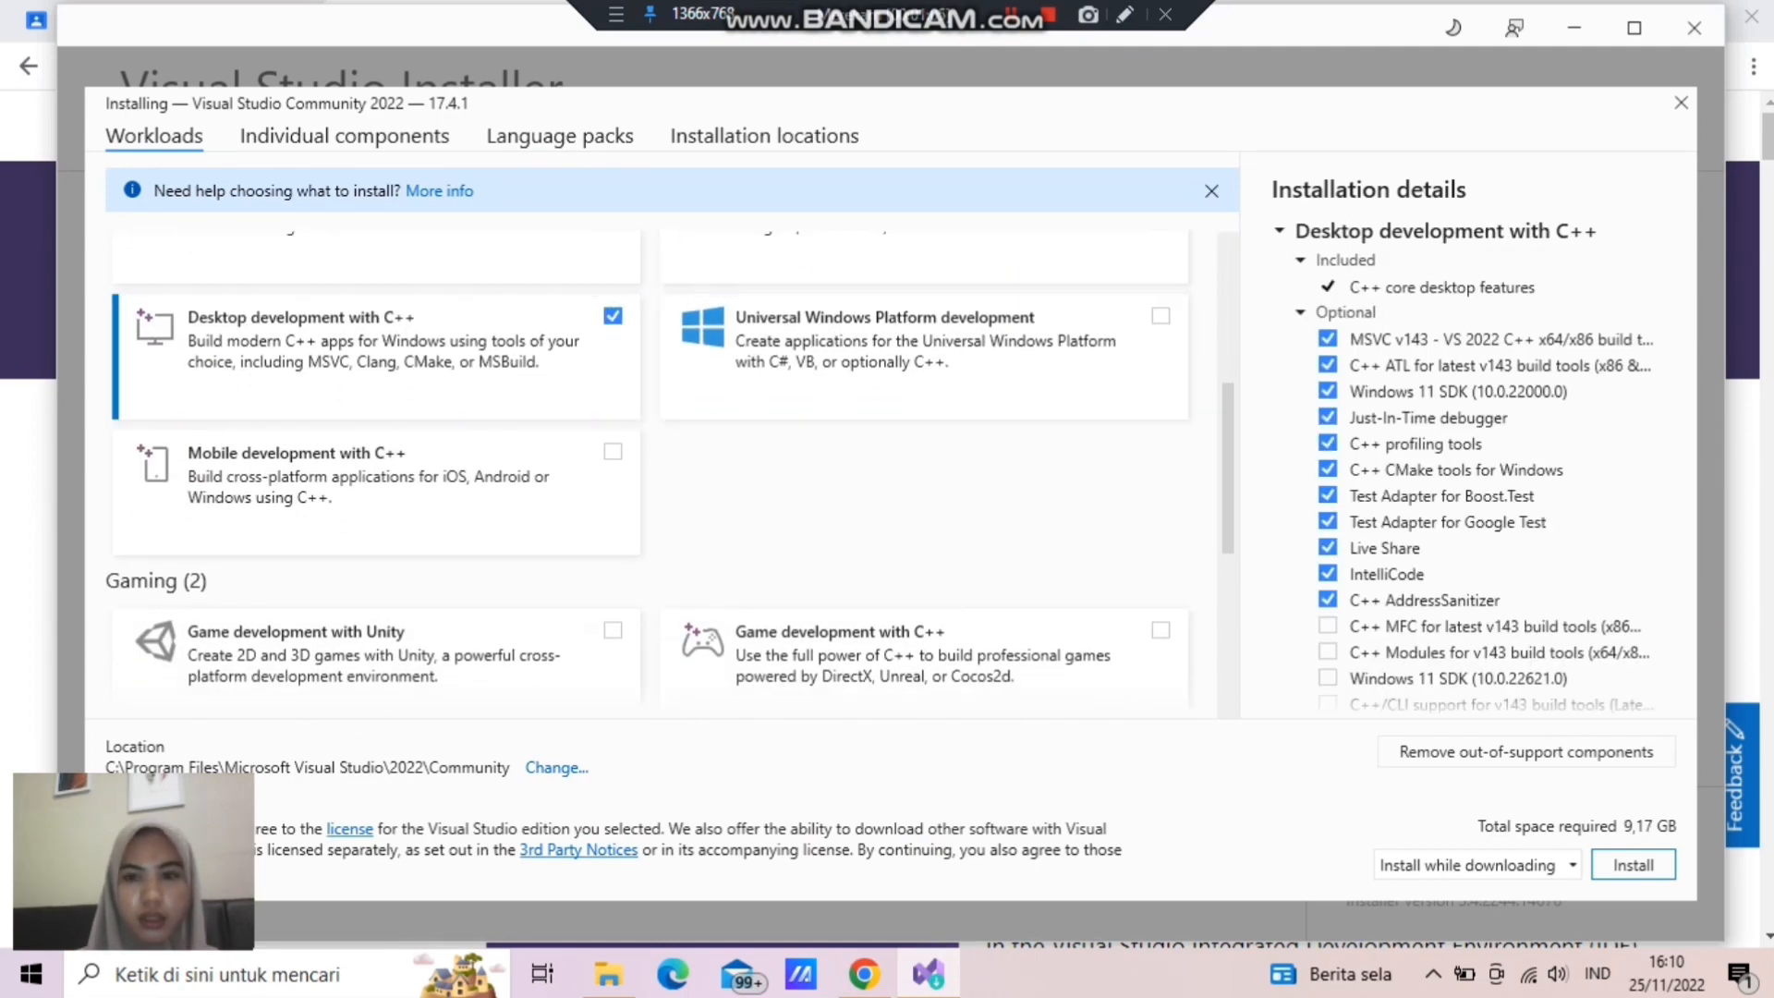
pyautogui.click(1632, 864)
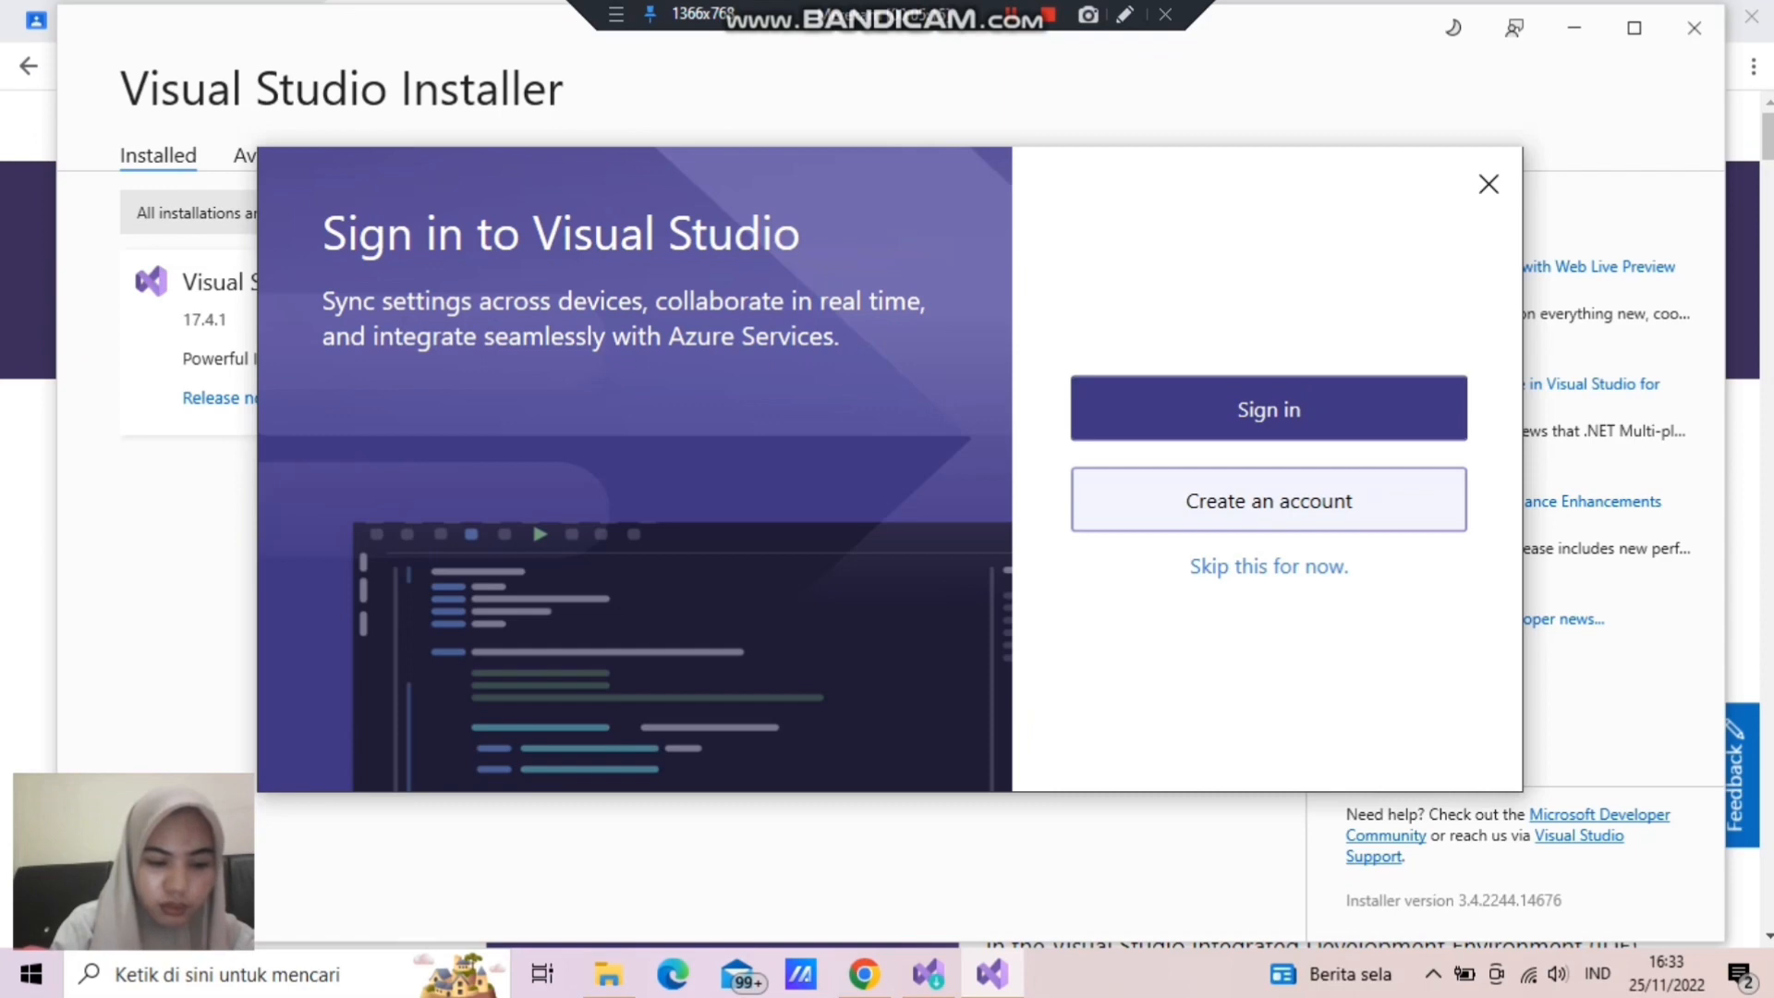
# - Skip the sign-in, choose the Light color theme and Visual C++ development settings, and start Visual Studio
pyautogui.click(1269, 567)
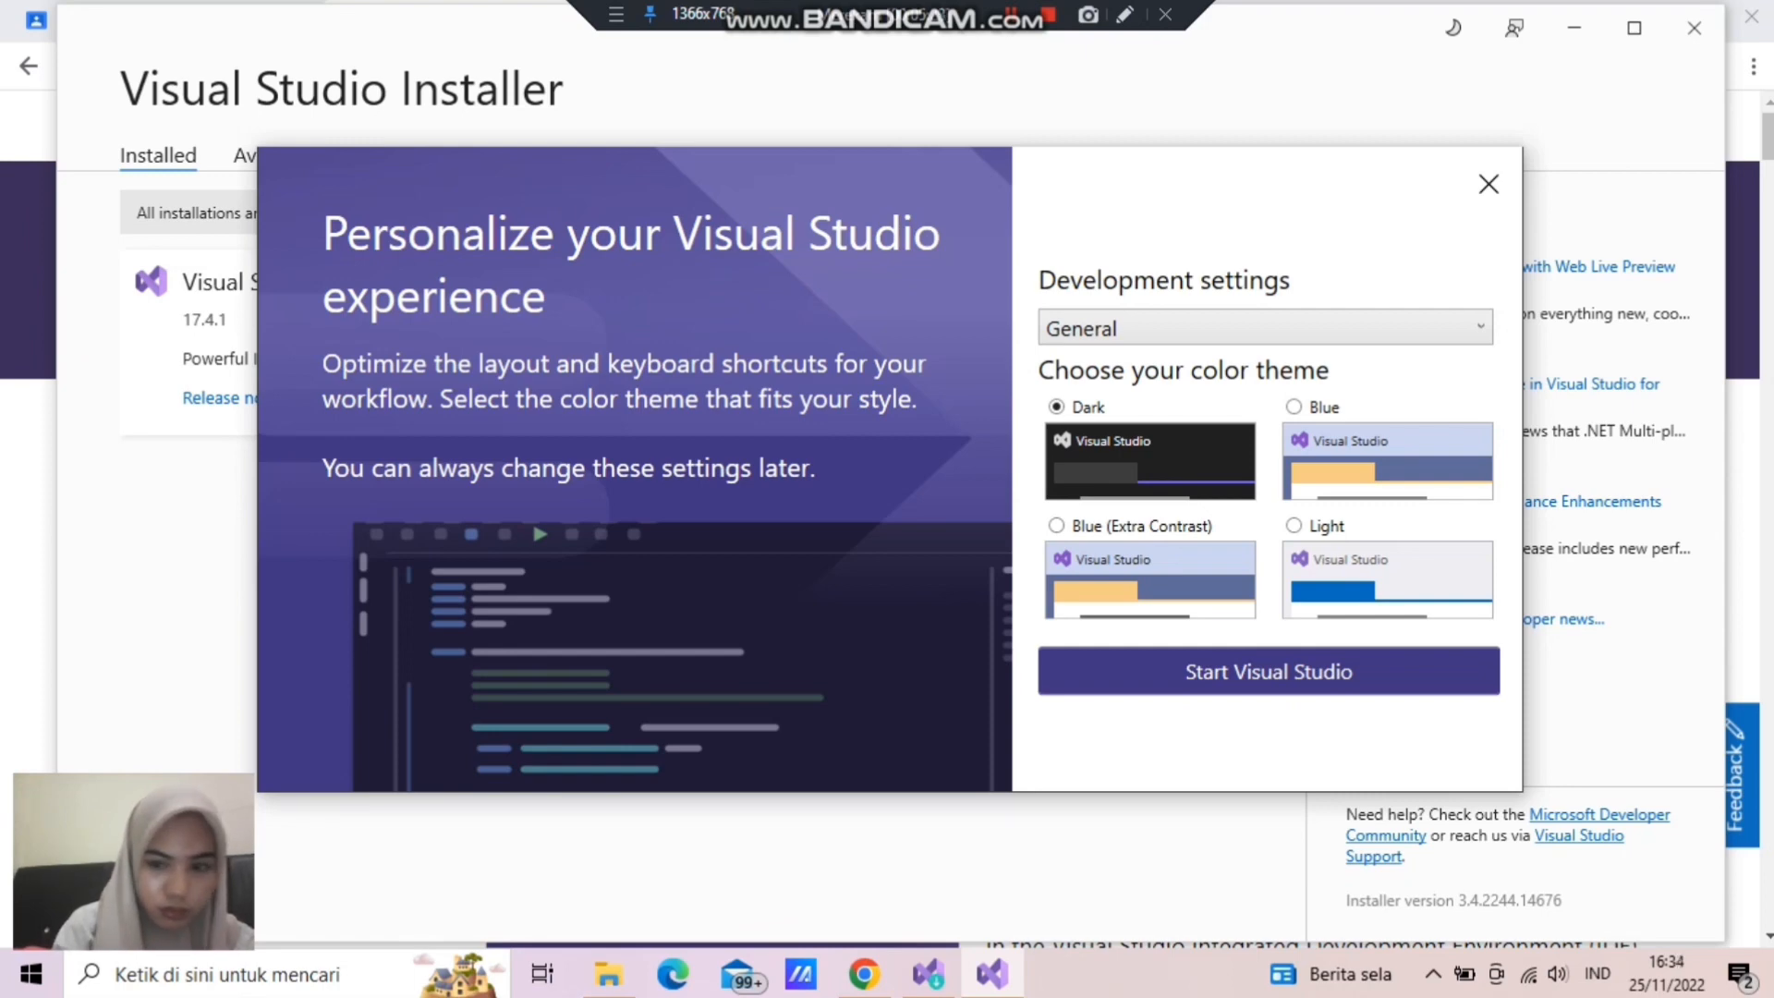
pyautogui.click(1293, 525)
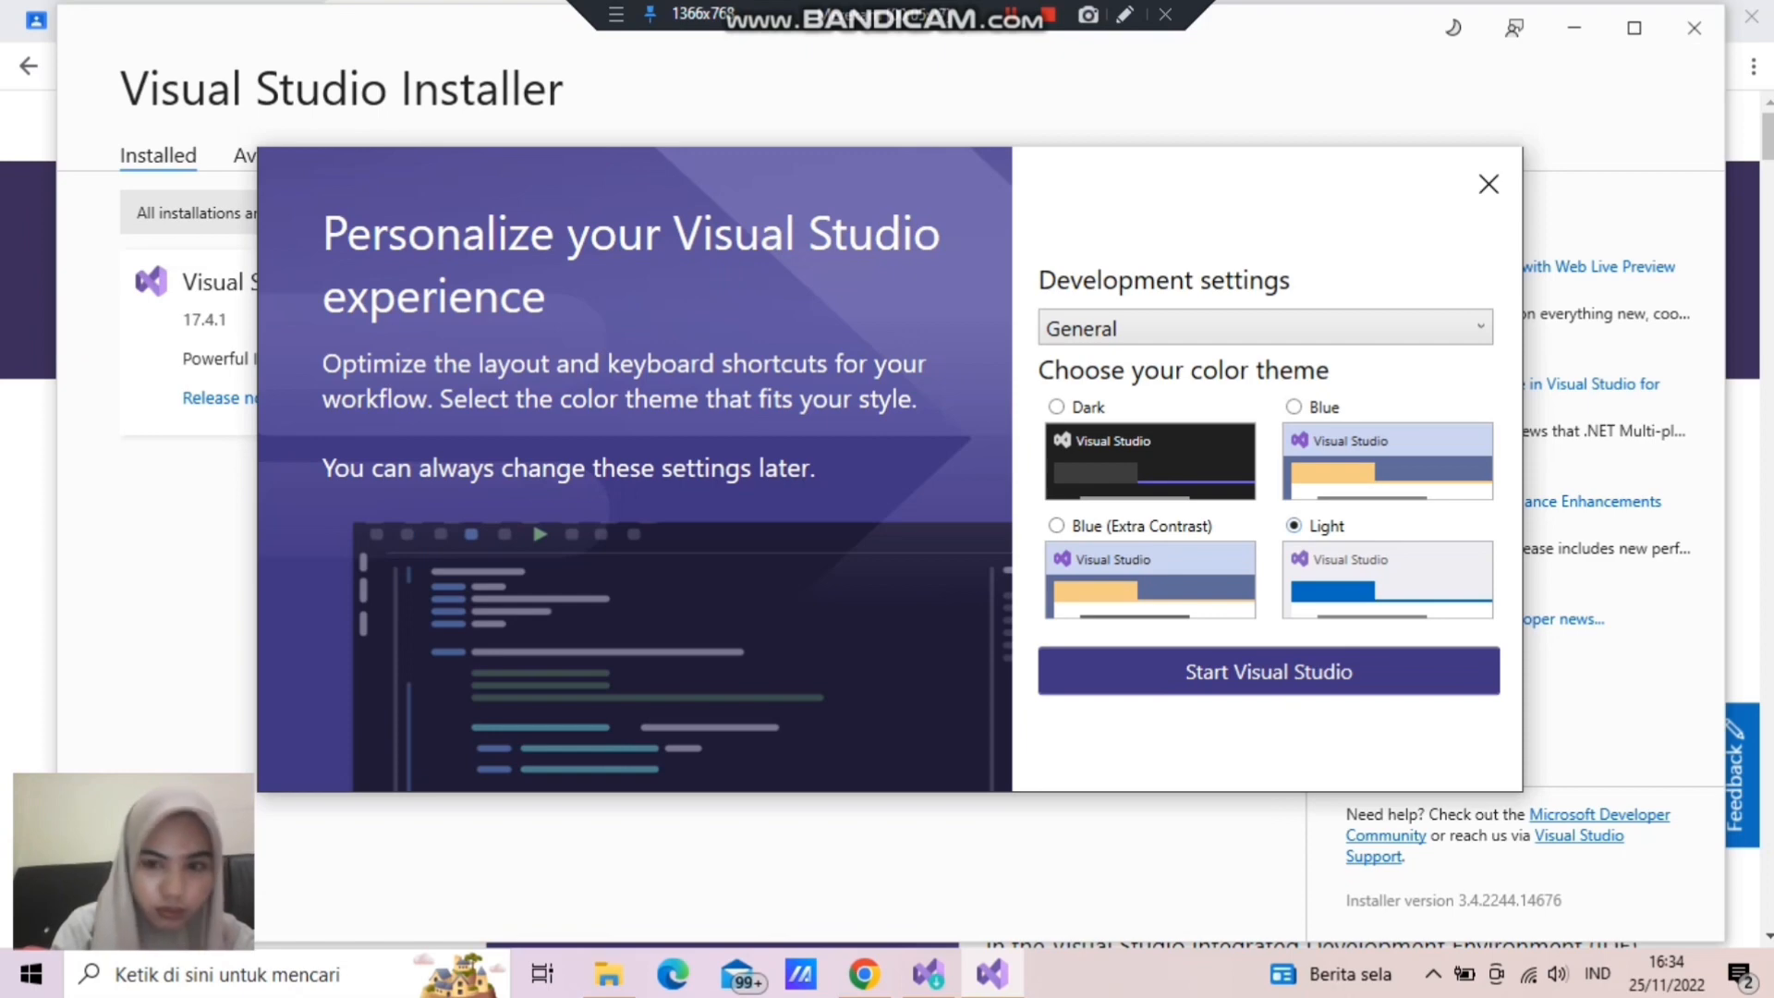
pyautogui.click(1266, 328)
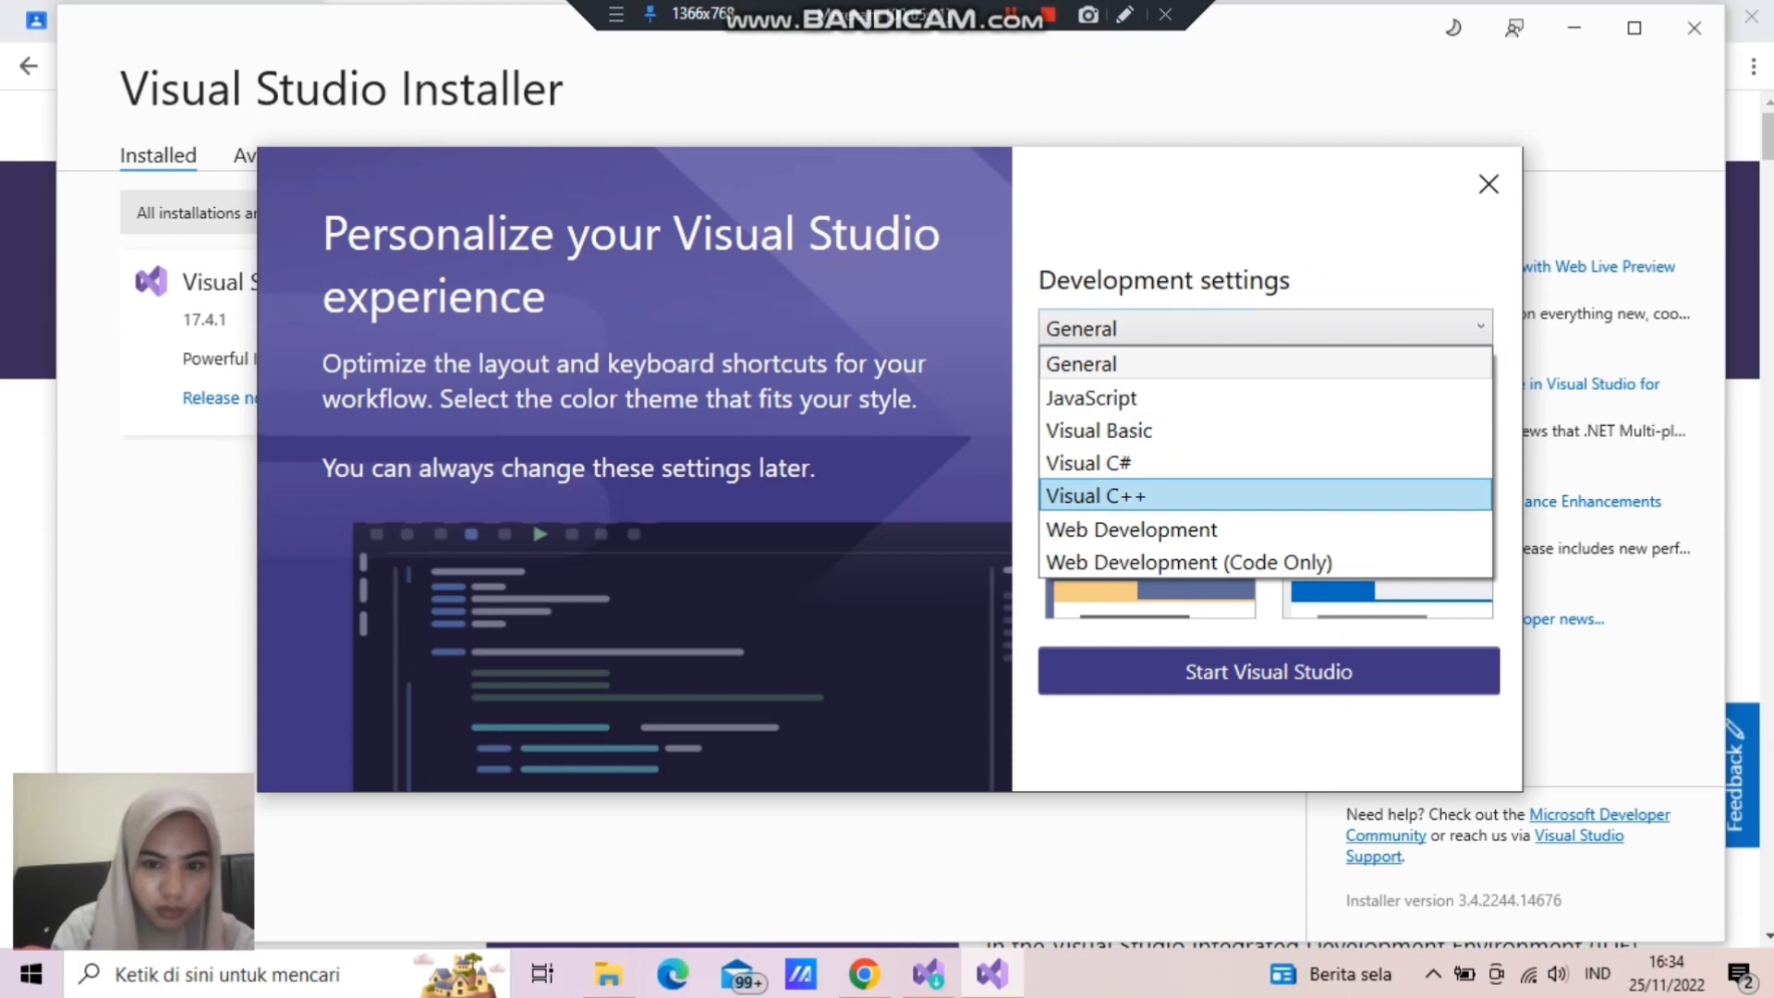
pyautogui.click(1104, 496)
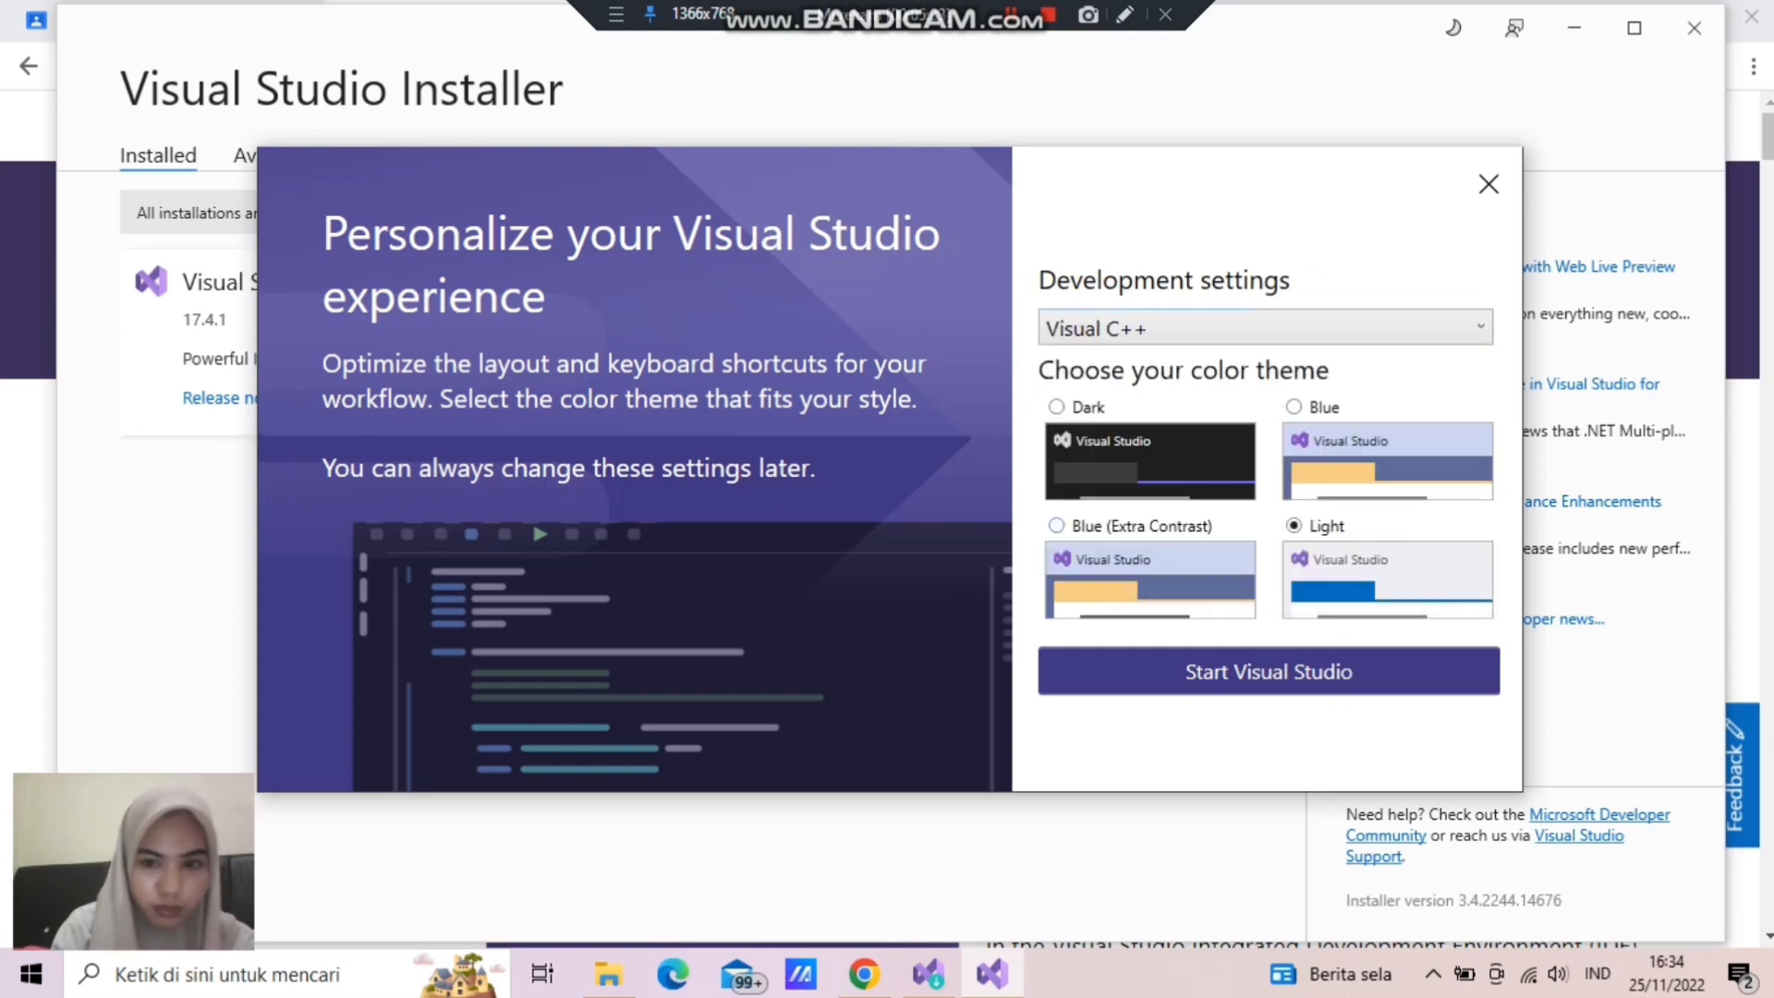
pyautogui.click(1269, 671)
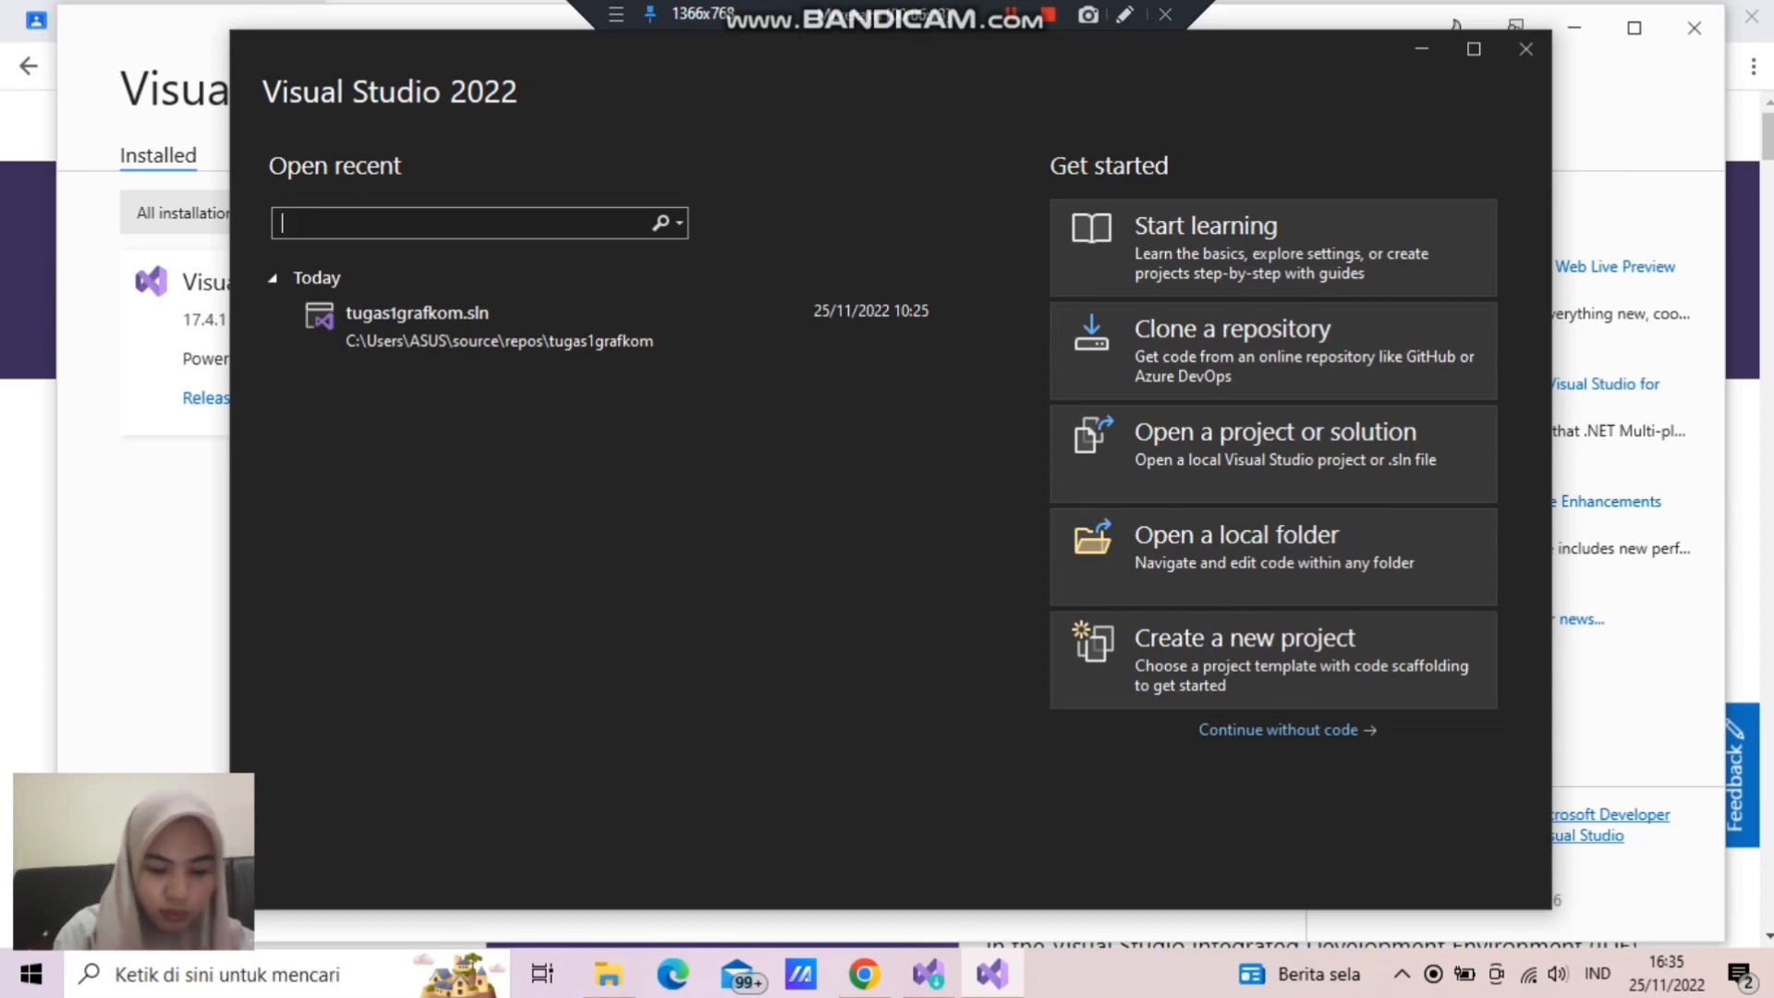
# - Start a new project from the C++ Empty Project template and enter the student's full name in lowercase without spaces as its name
pyautogui.click(1273, 659)
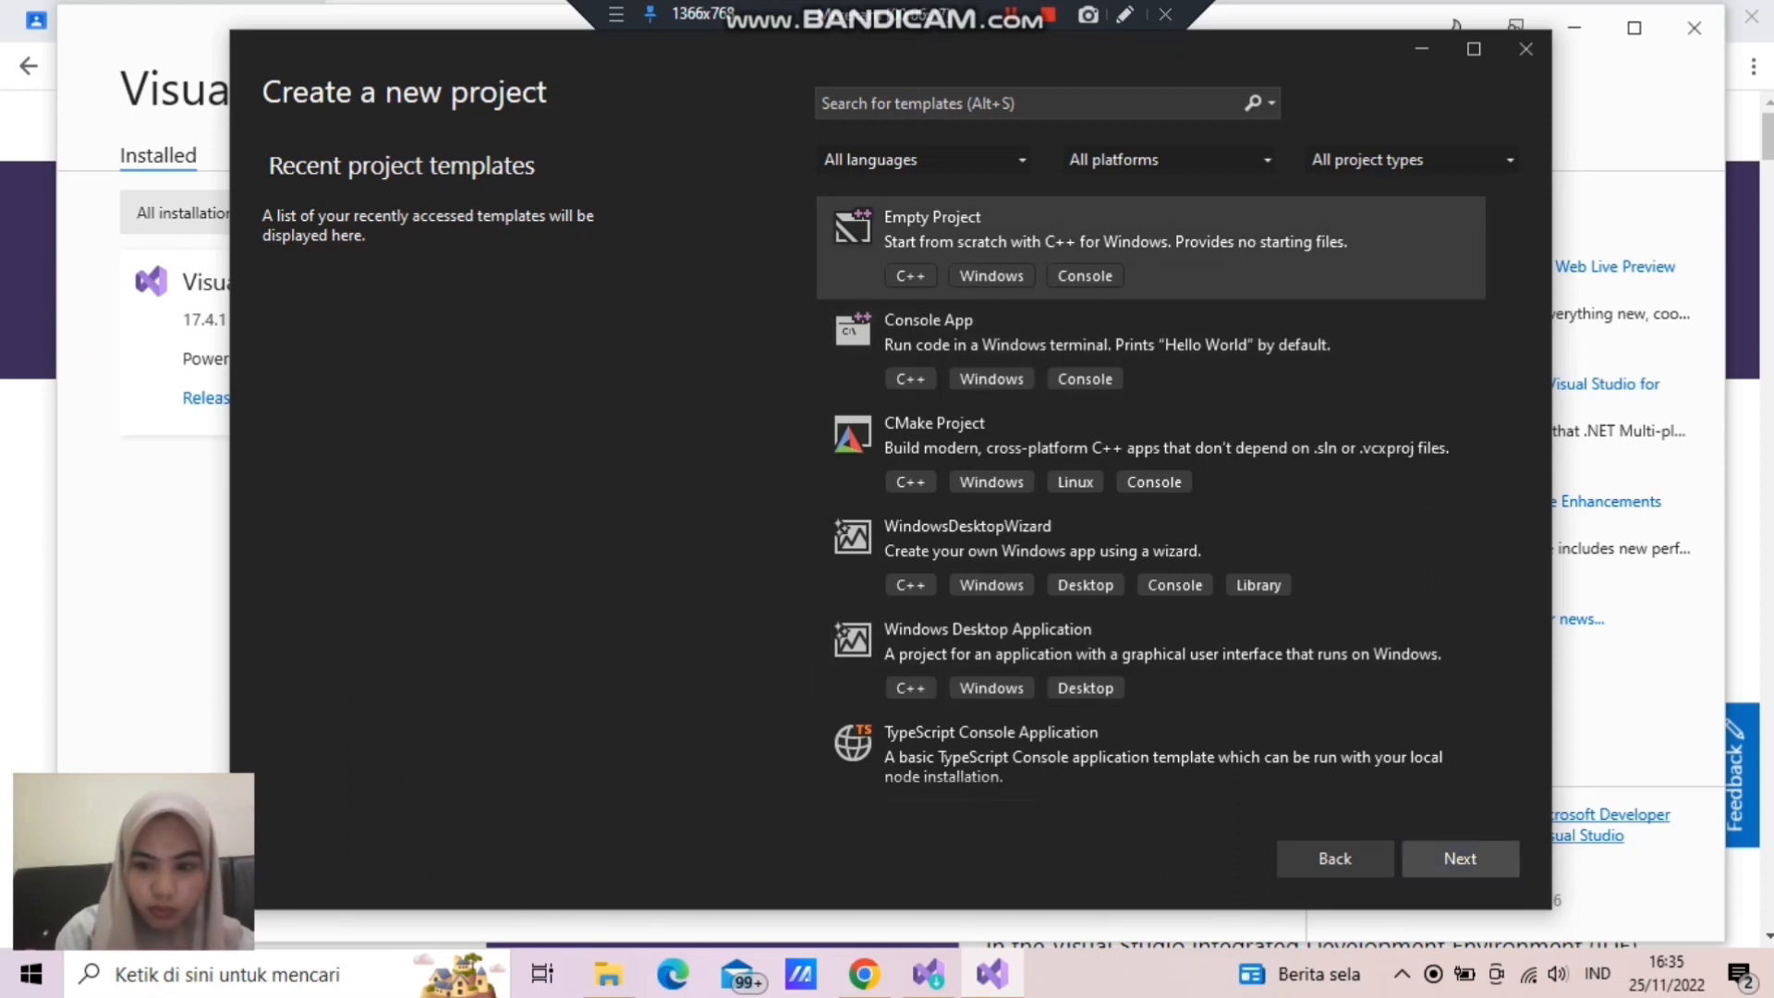
pyautogui.press('Return')
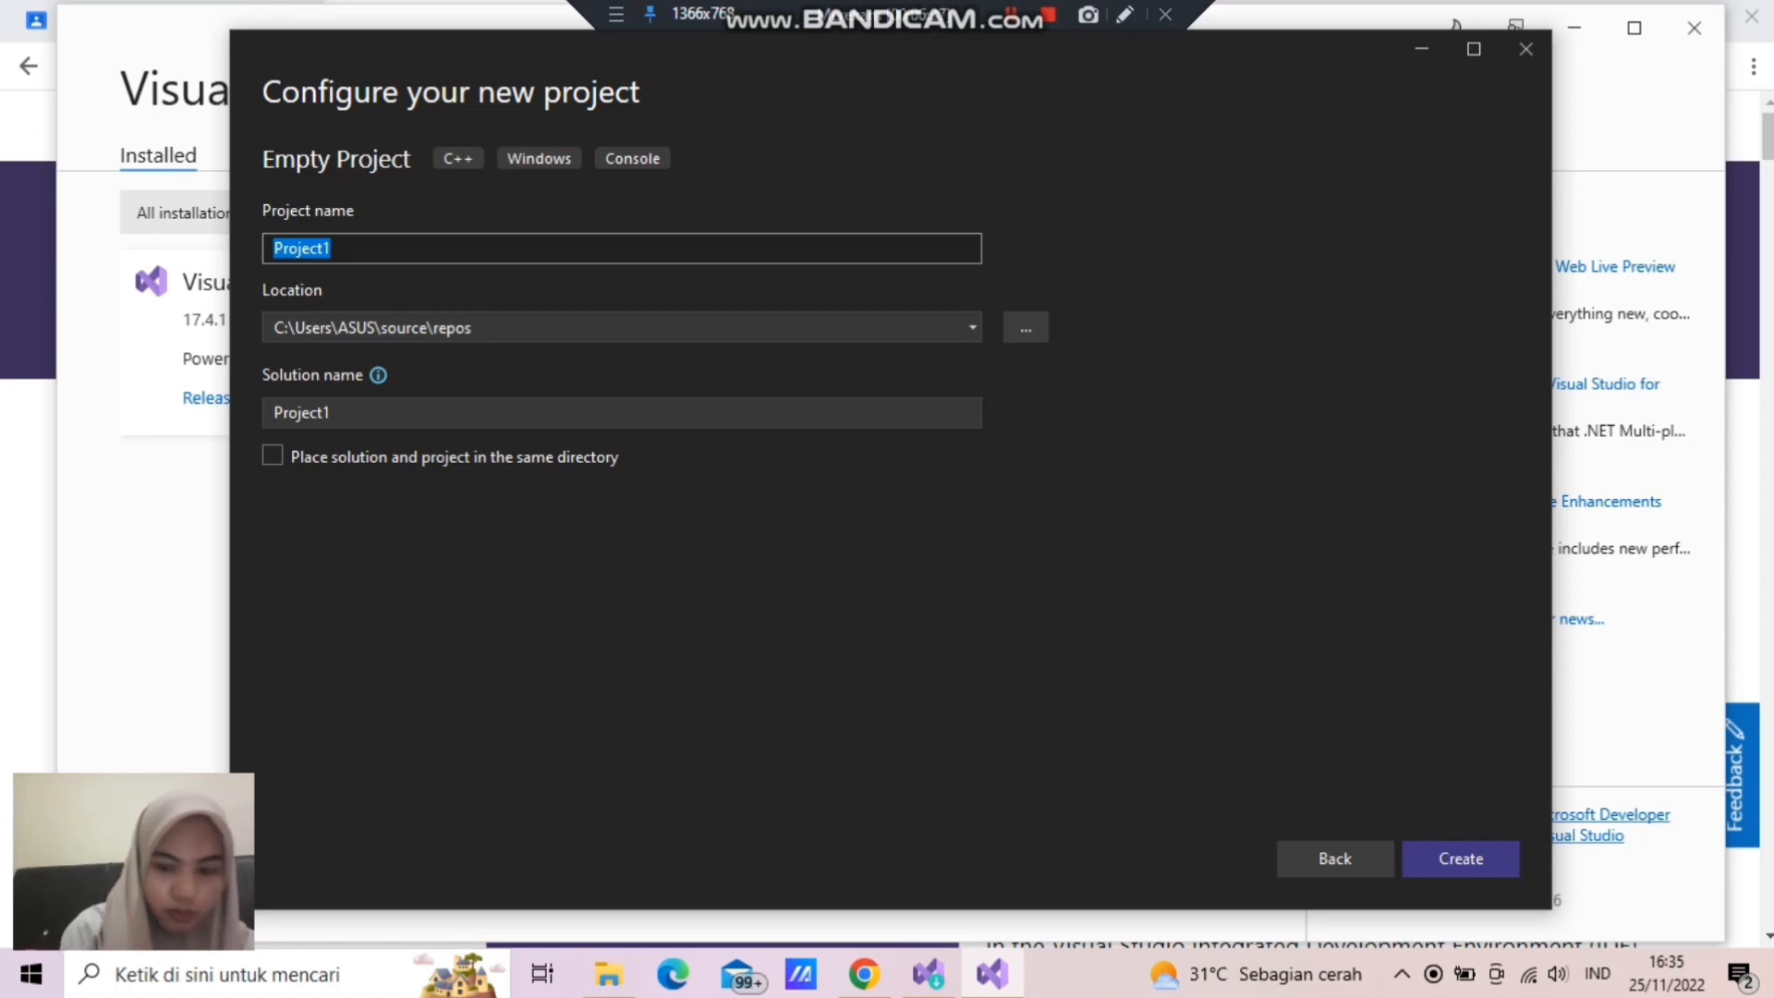
pyautogui.press('BackSpace')
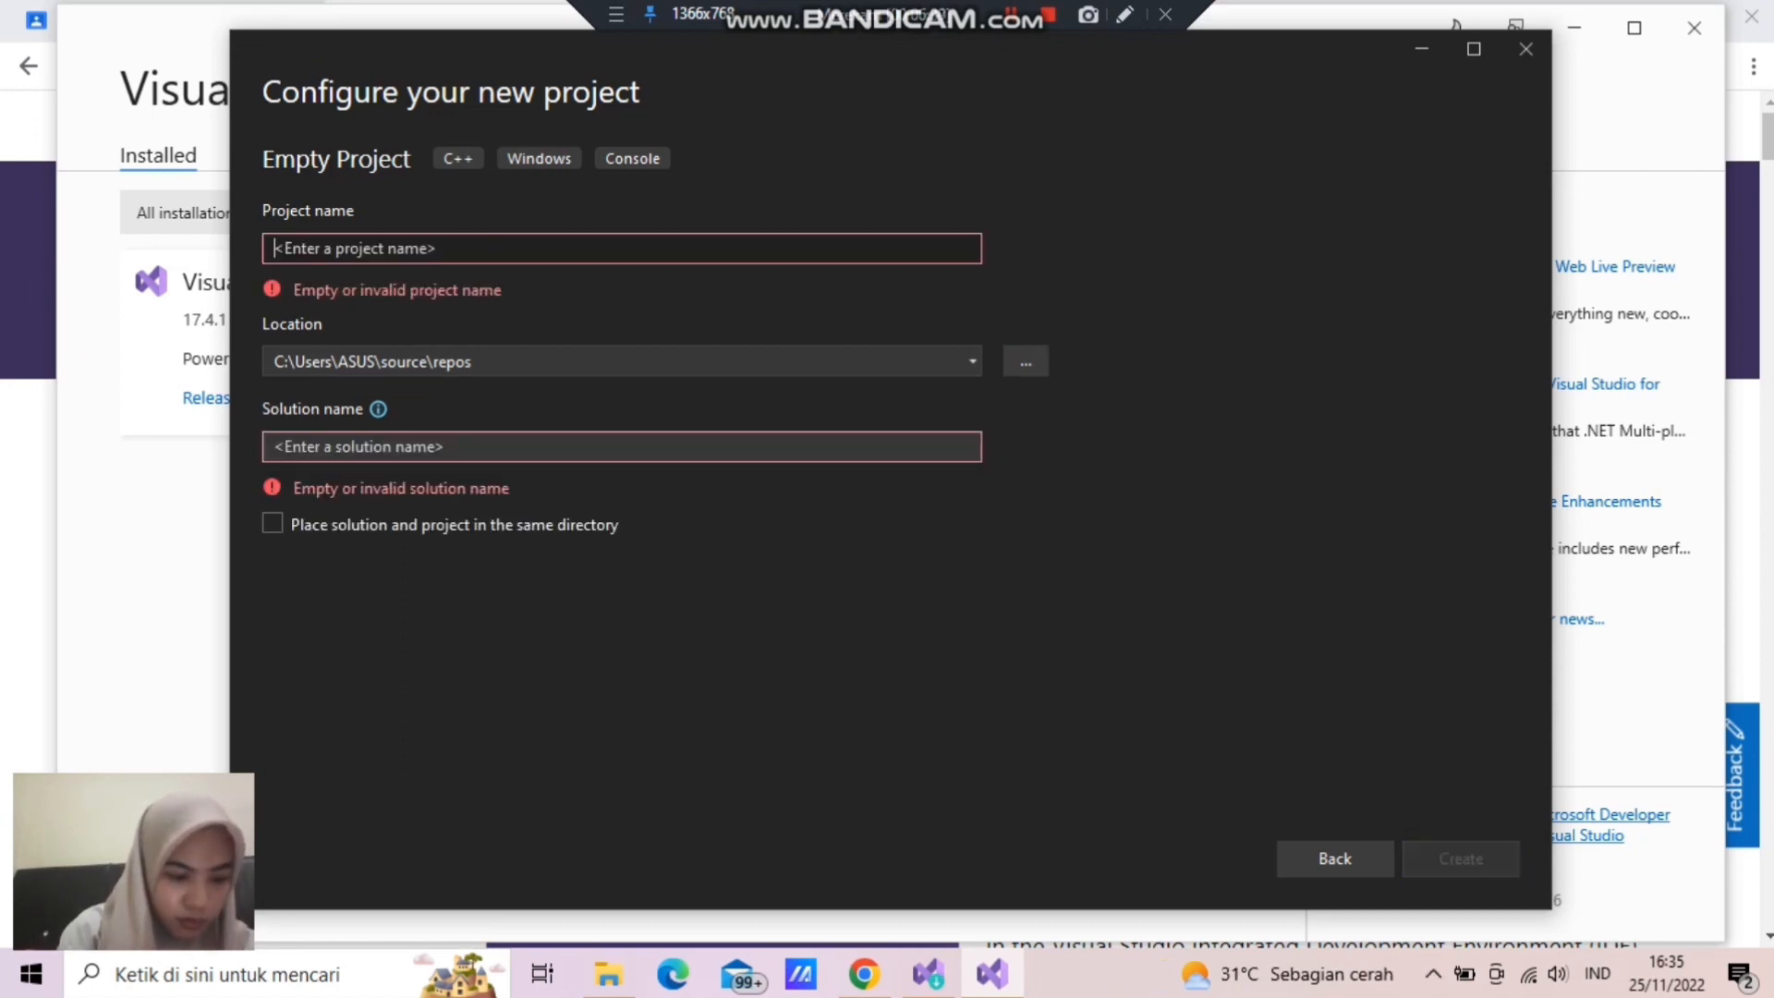
pyautogui.write('n')
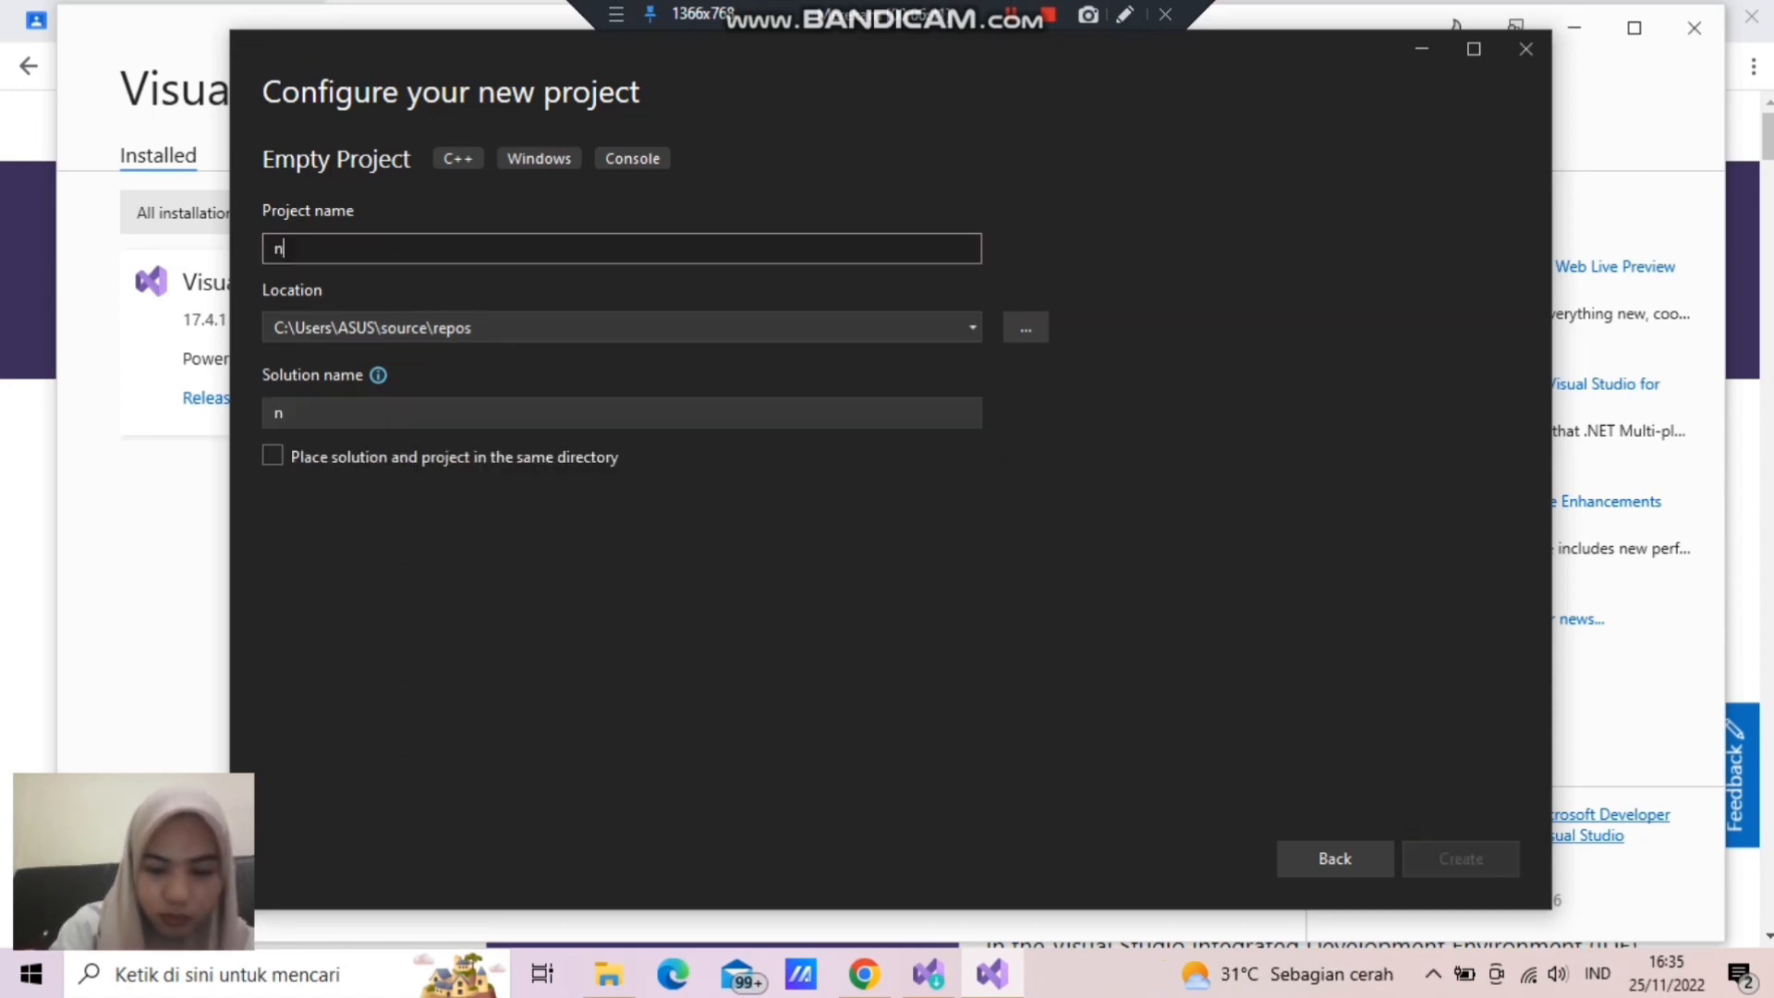
pyautogui.write('ur')
pyautogui.press('BackSpace')
pyautogui.press('BackSpace')
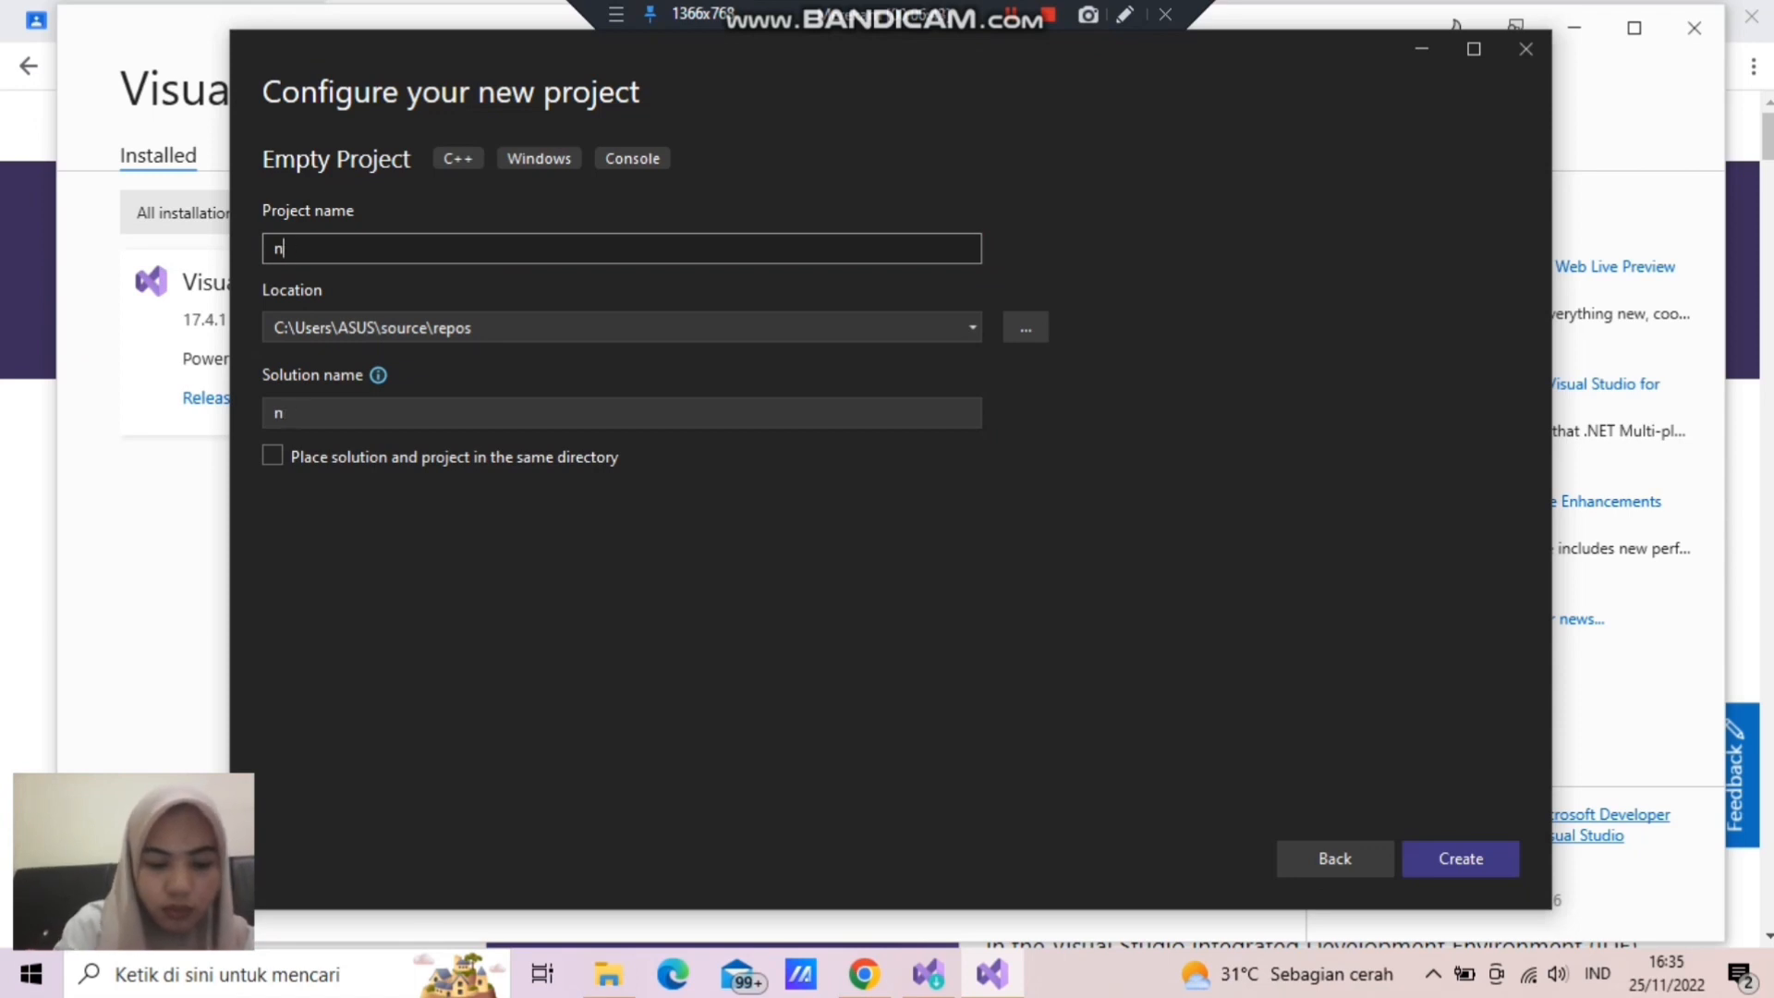
pyautogui.press('BackSpace')
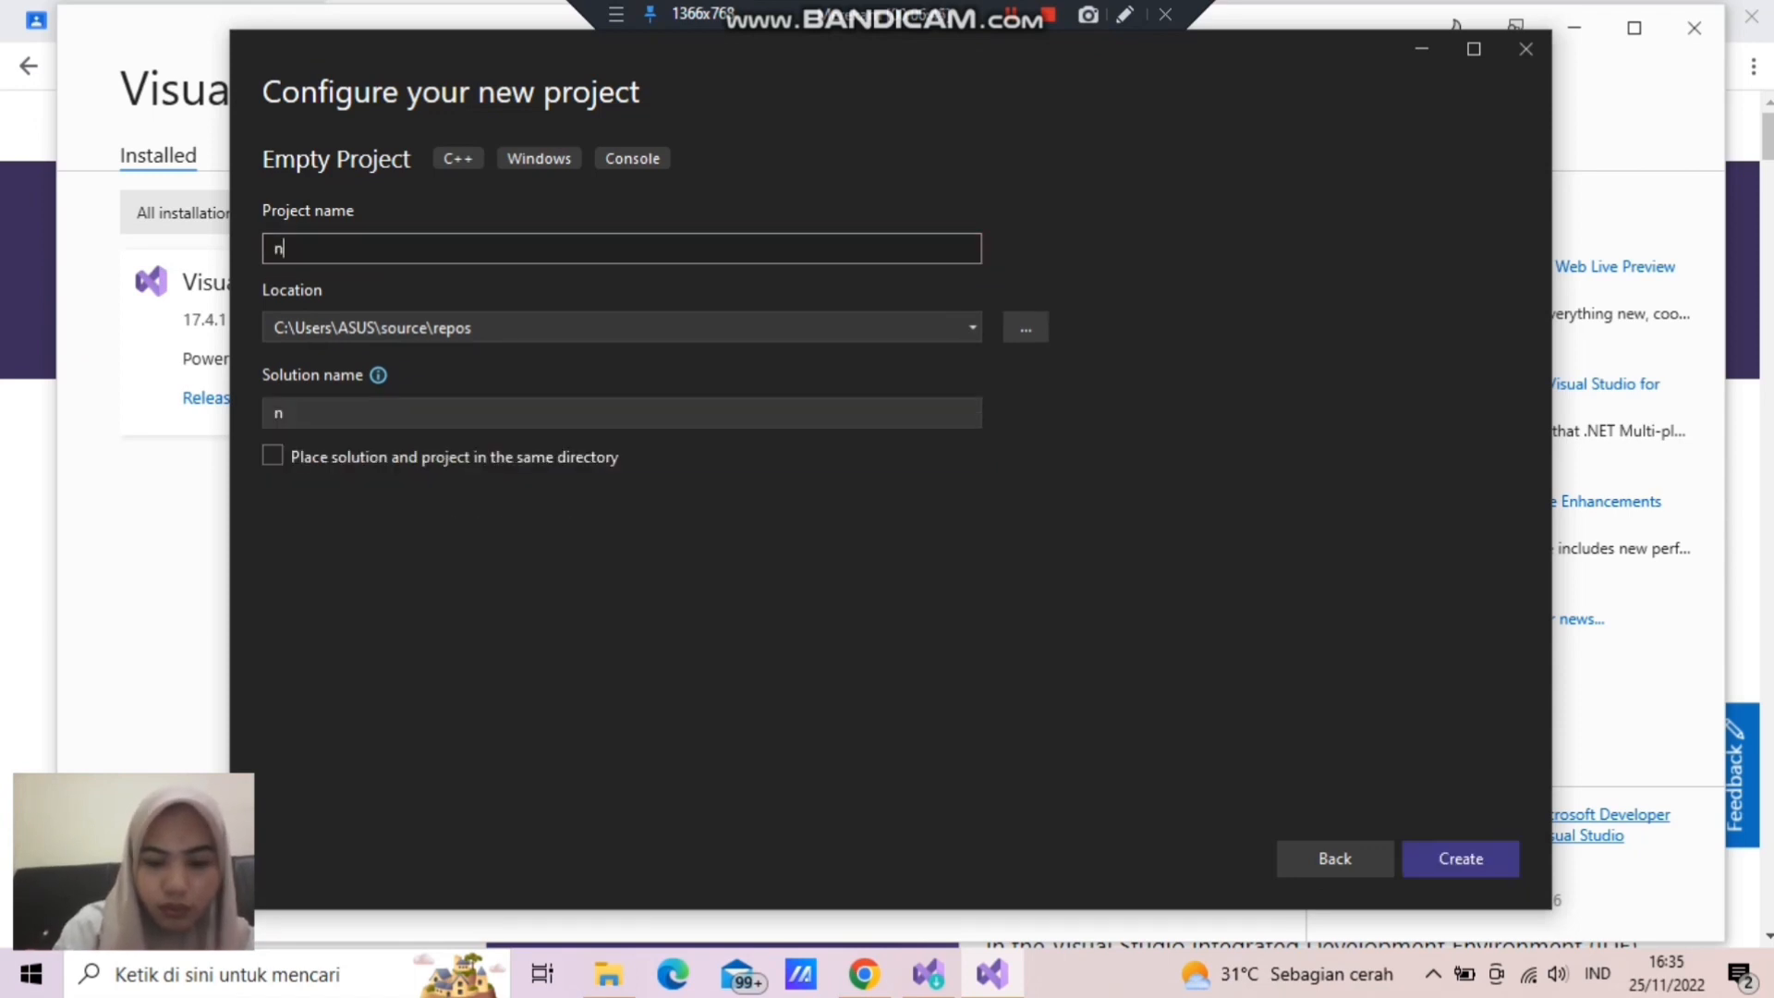
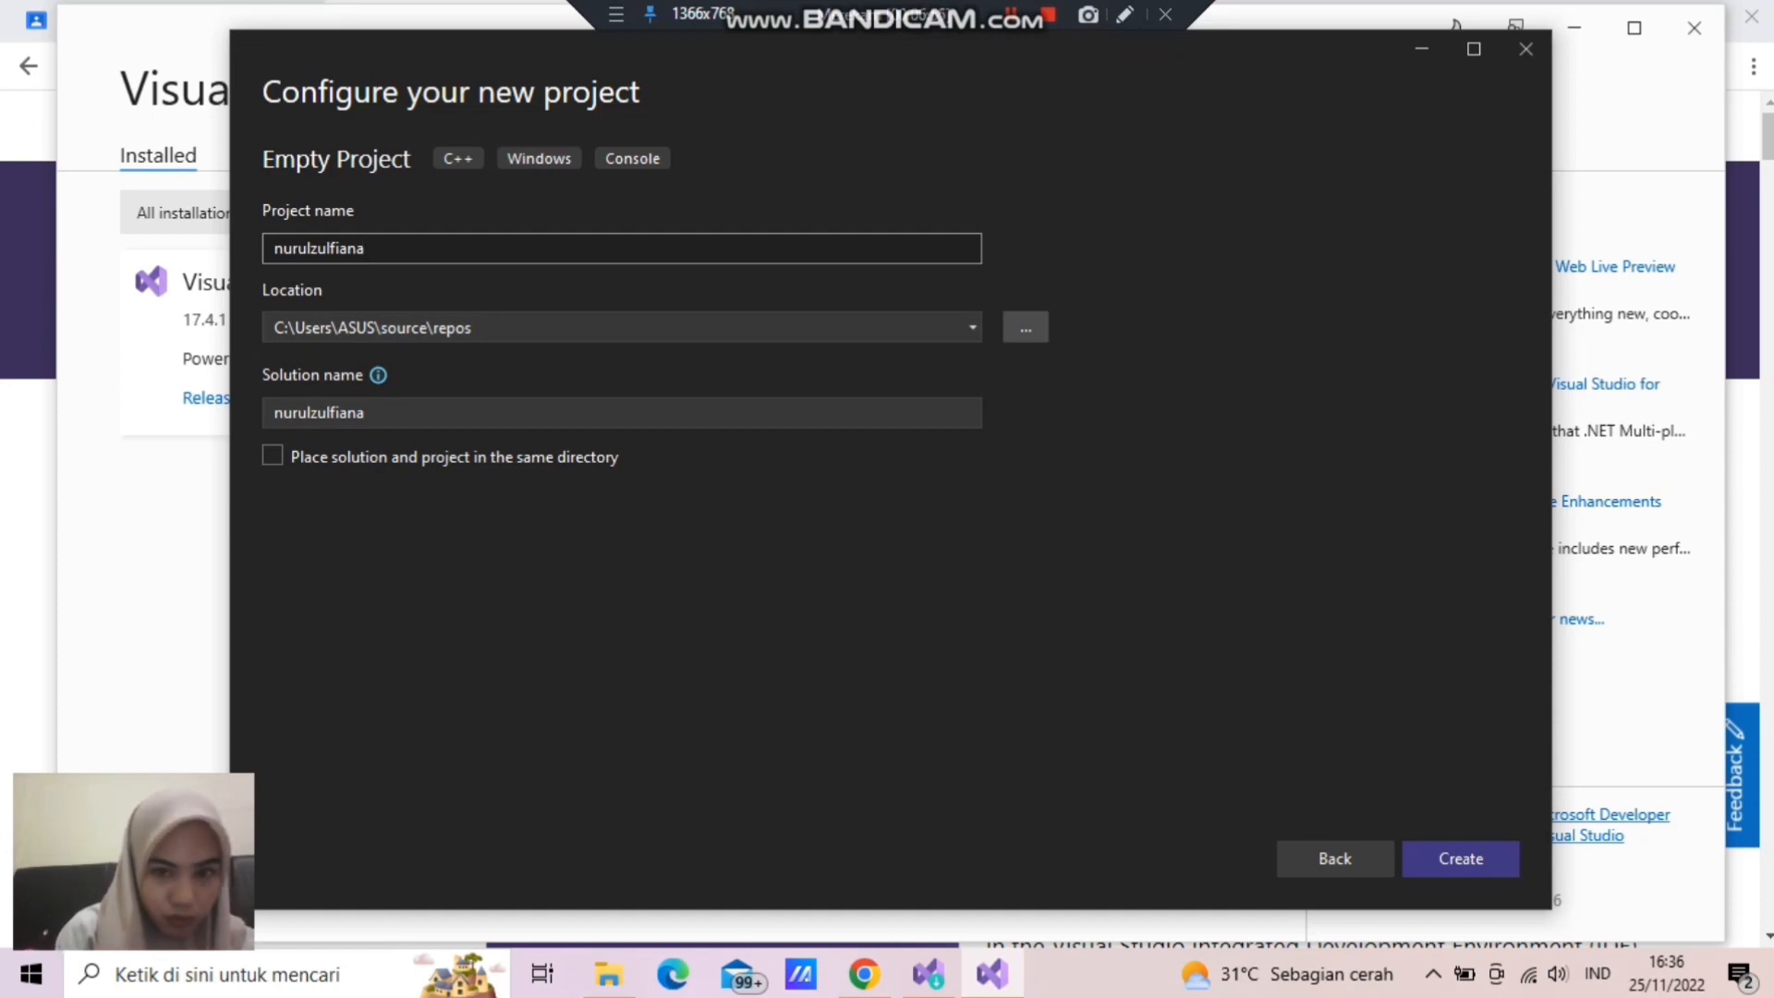
# - Set the project location to the student's own named folder in Documents and create the project
pyautogui.click(1025, 327)
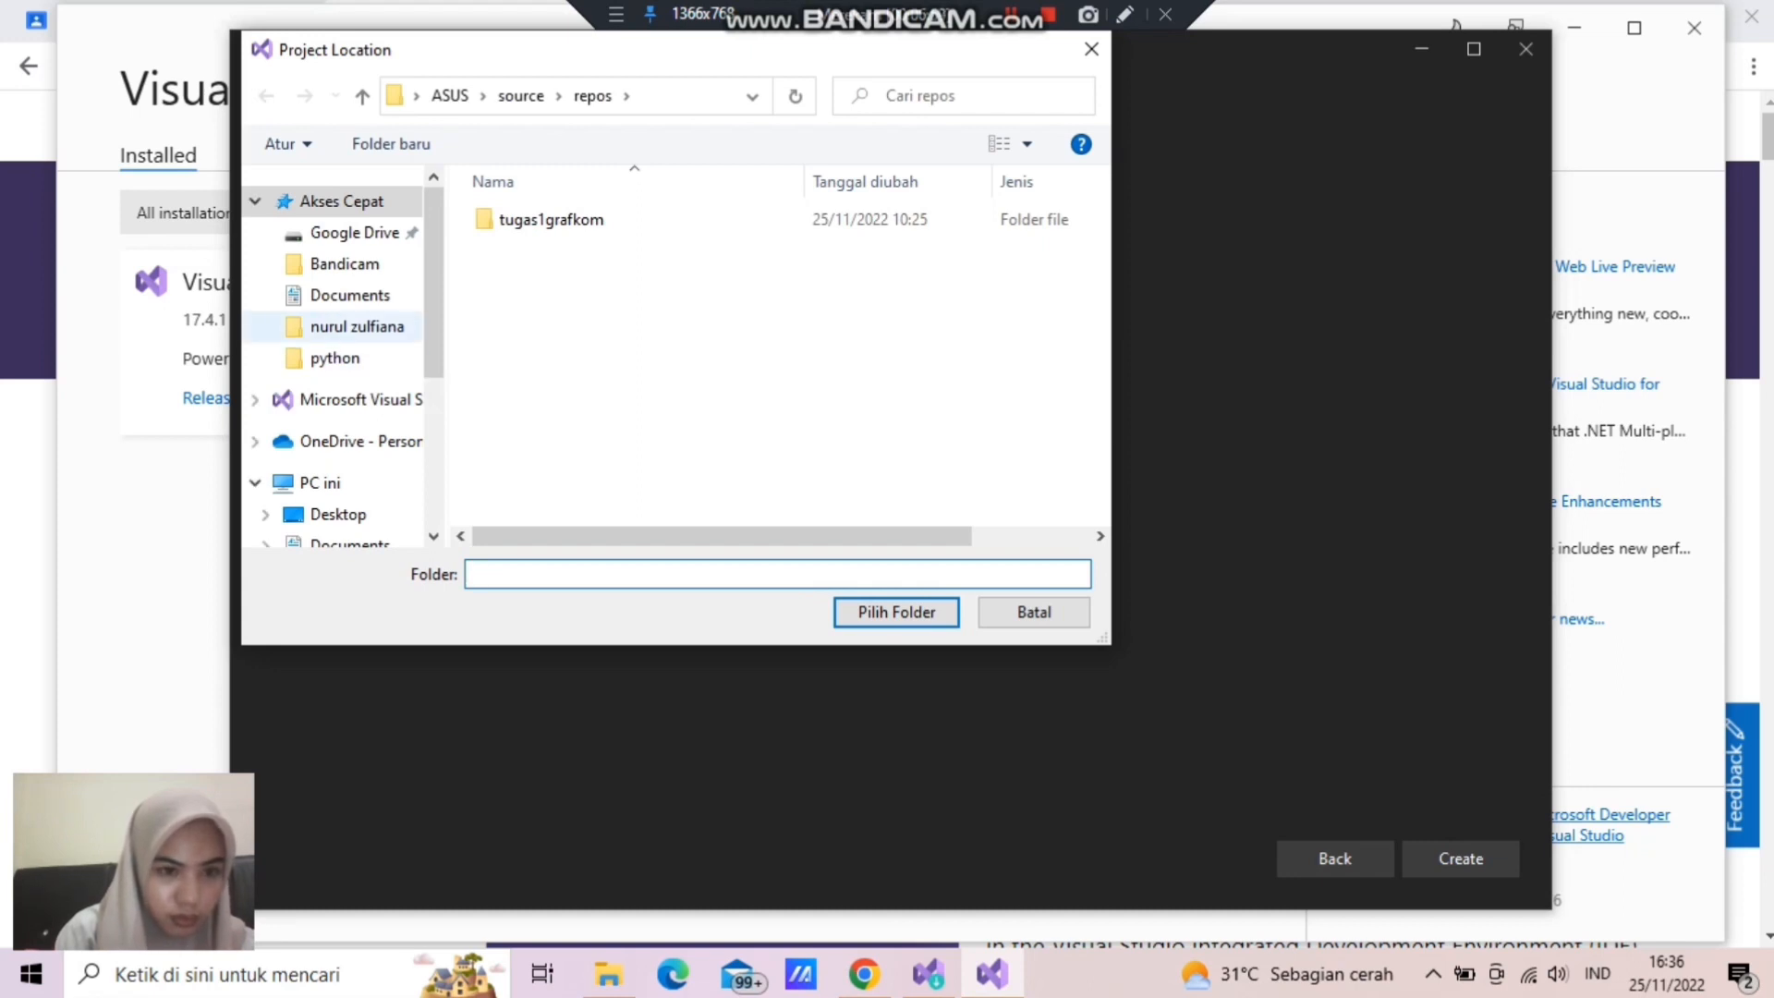
pyautogui.click(357, 327)
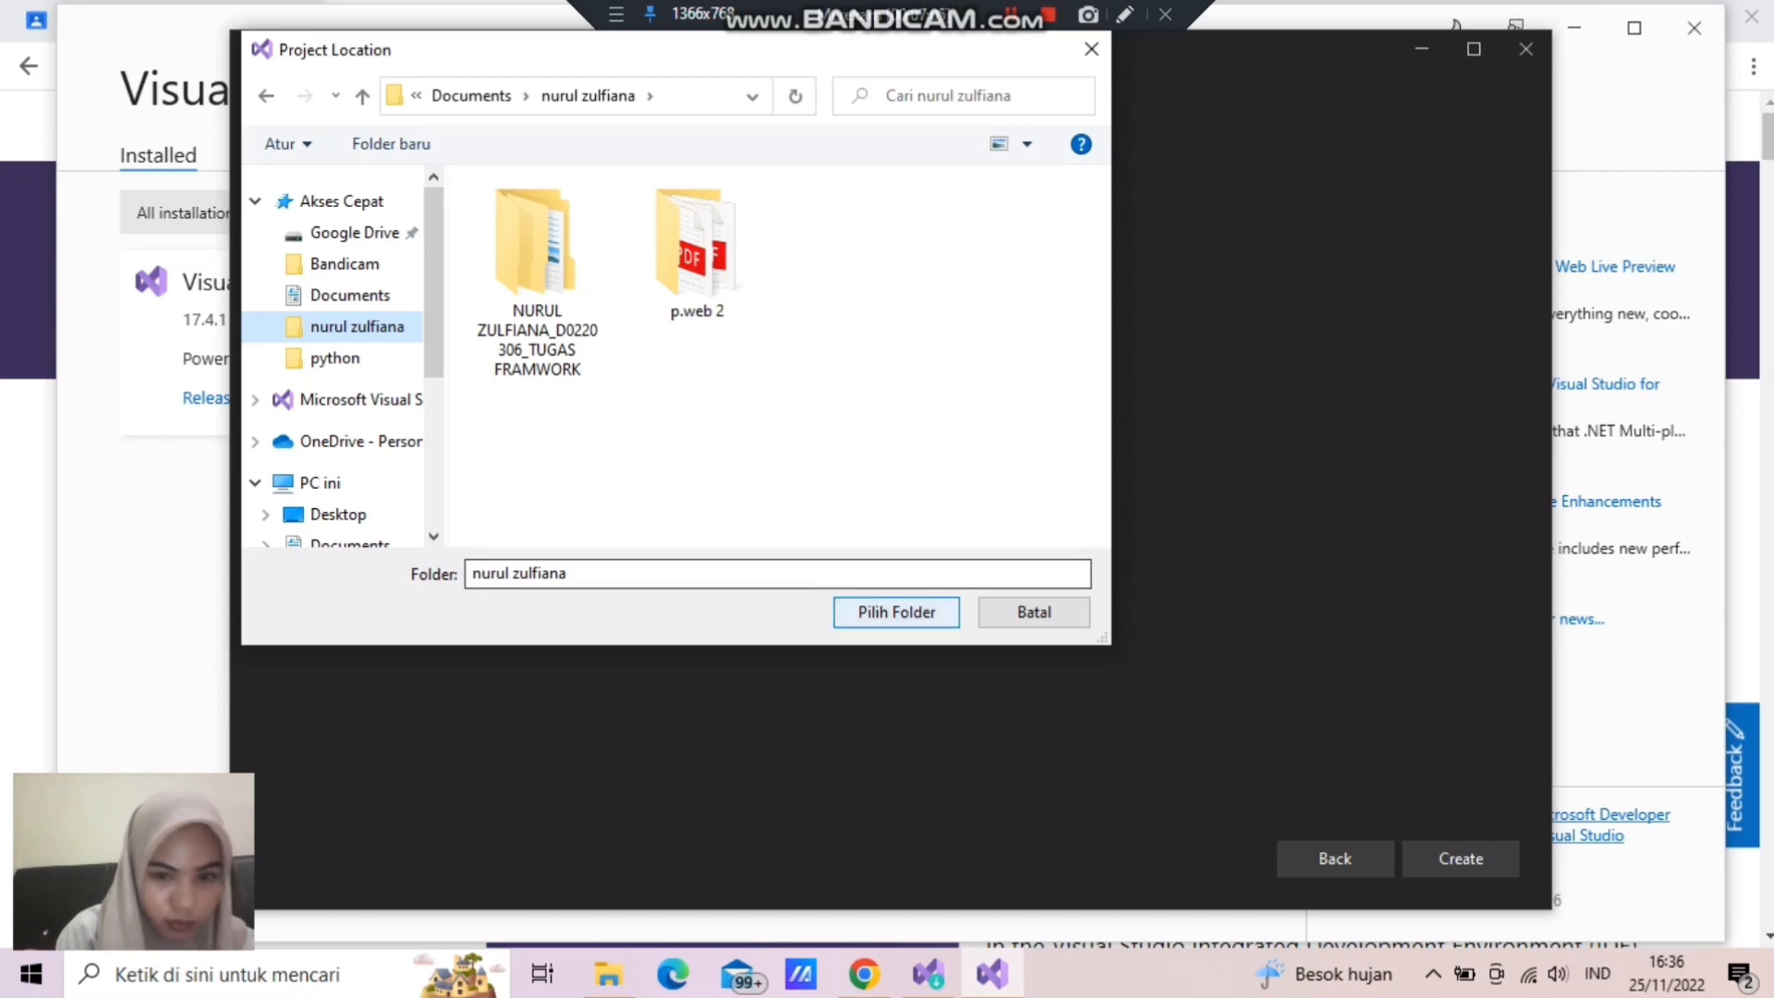
pyautogui.press('Return')
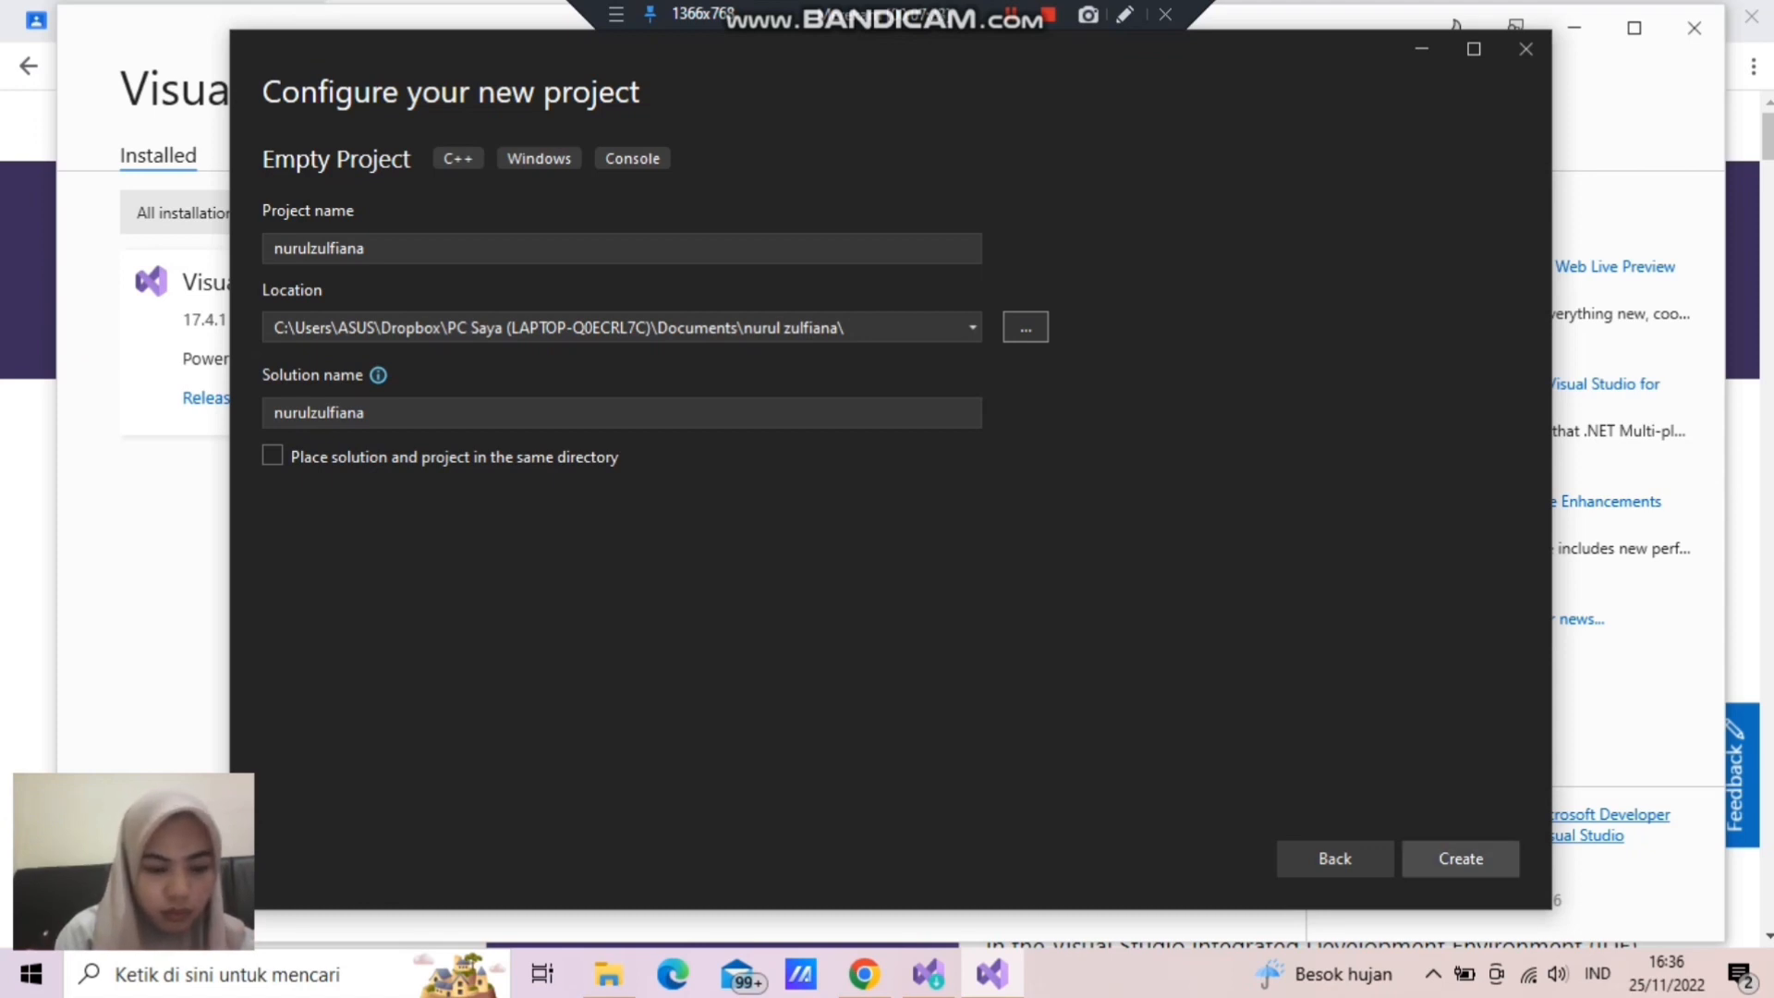
pyautogui.click(1460, 858)
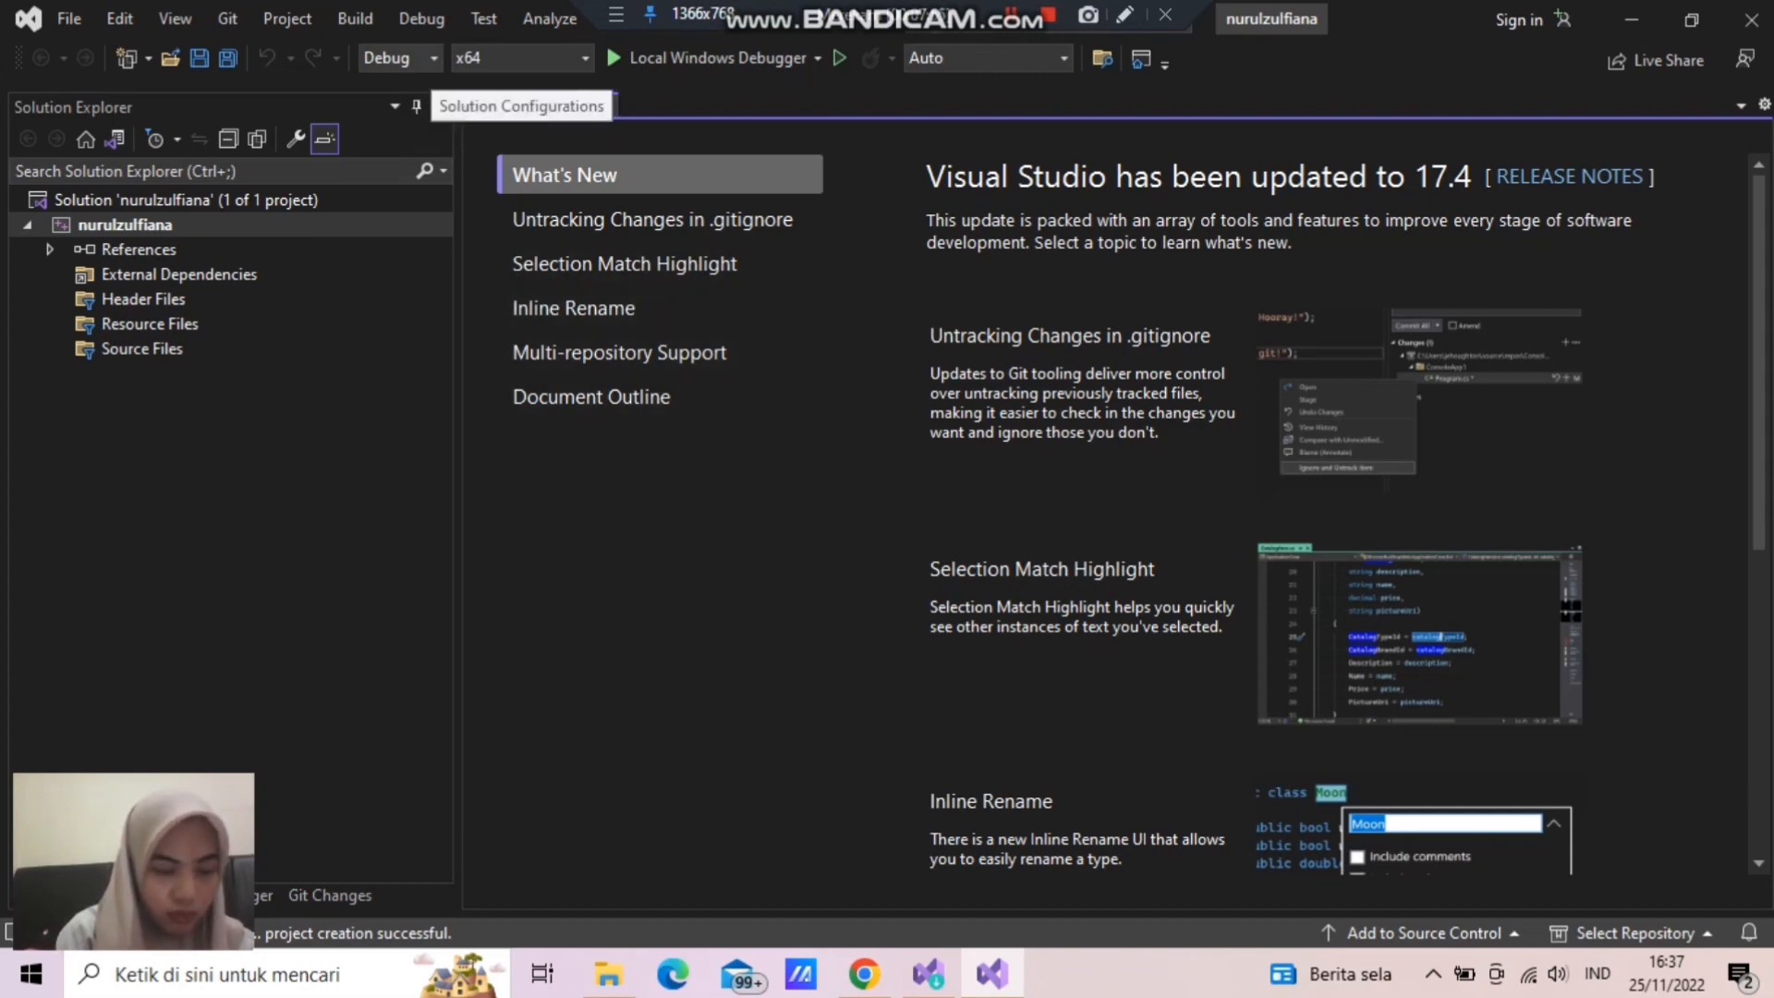
# - Set the solution configuration to Release and open the list of solution platforms
pyautogui.click(397, 57)
pyautogui.click(395, 111)
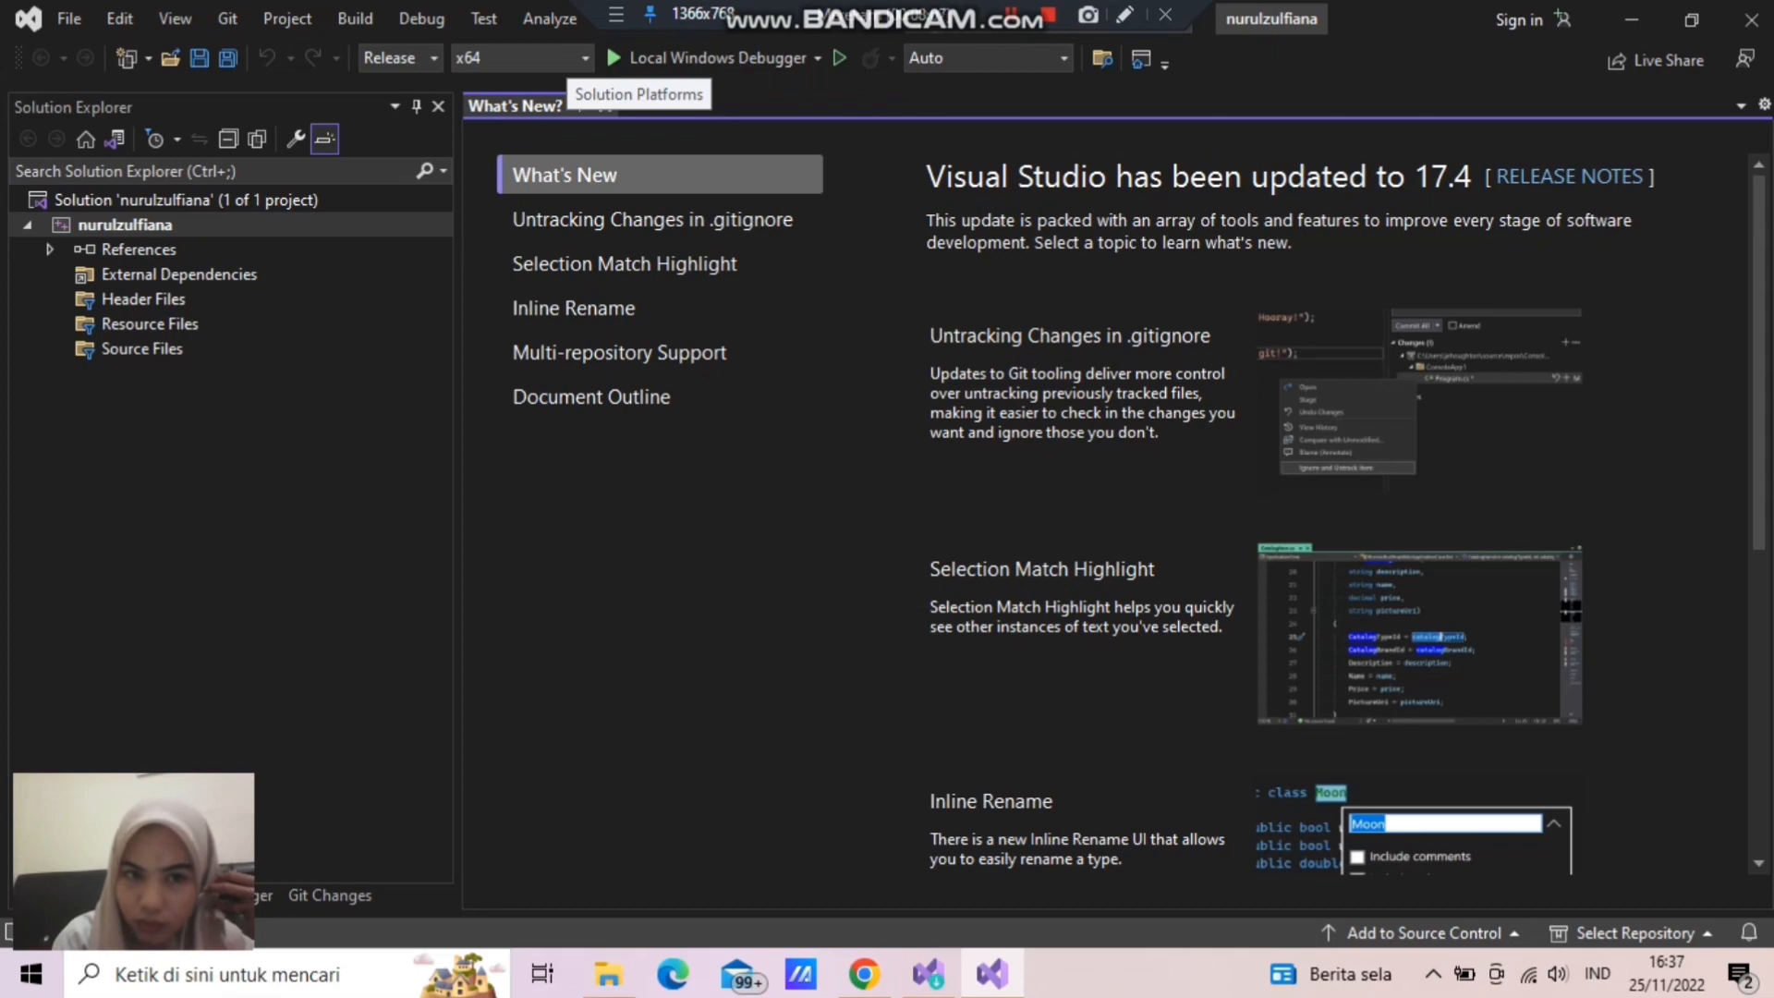
pyautogui.click(575, 58)
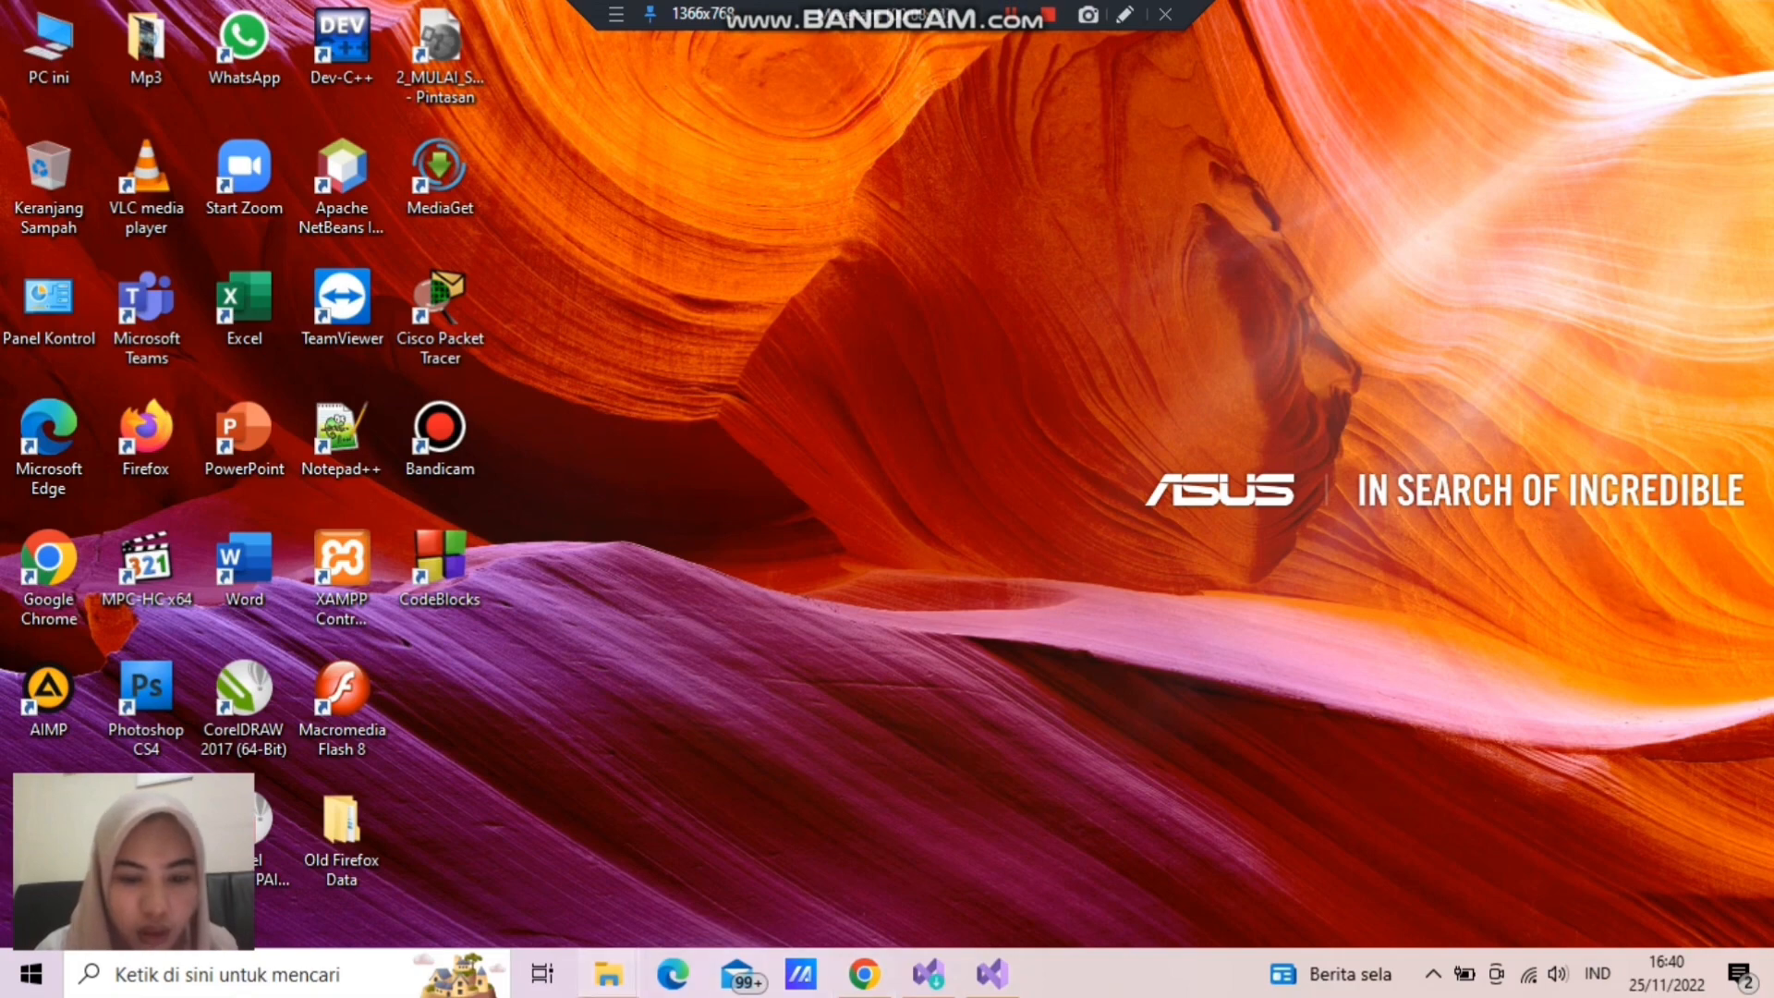
# - Switch to File Explorer and open the Utility for Visual Studio folder inside the compressed archive
pyautogui.moveTo(608, 973)
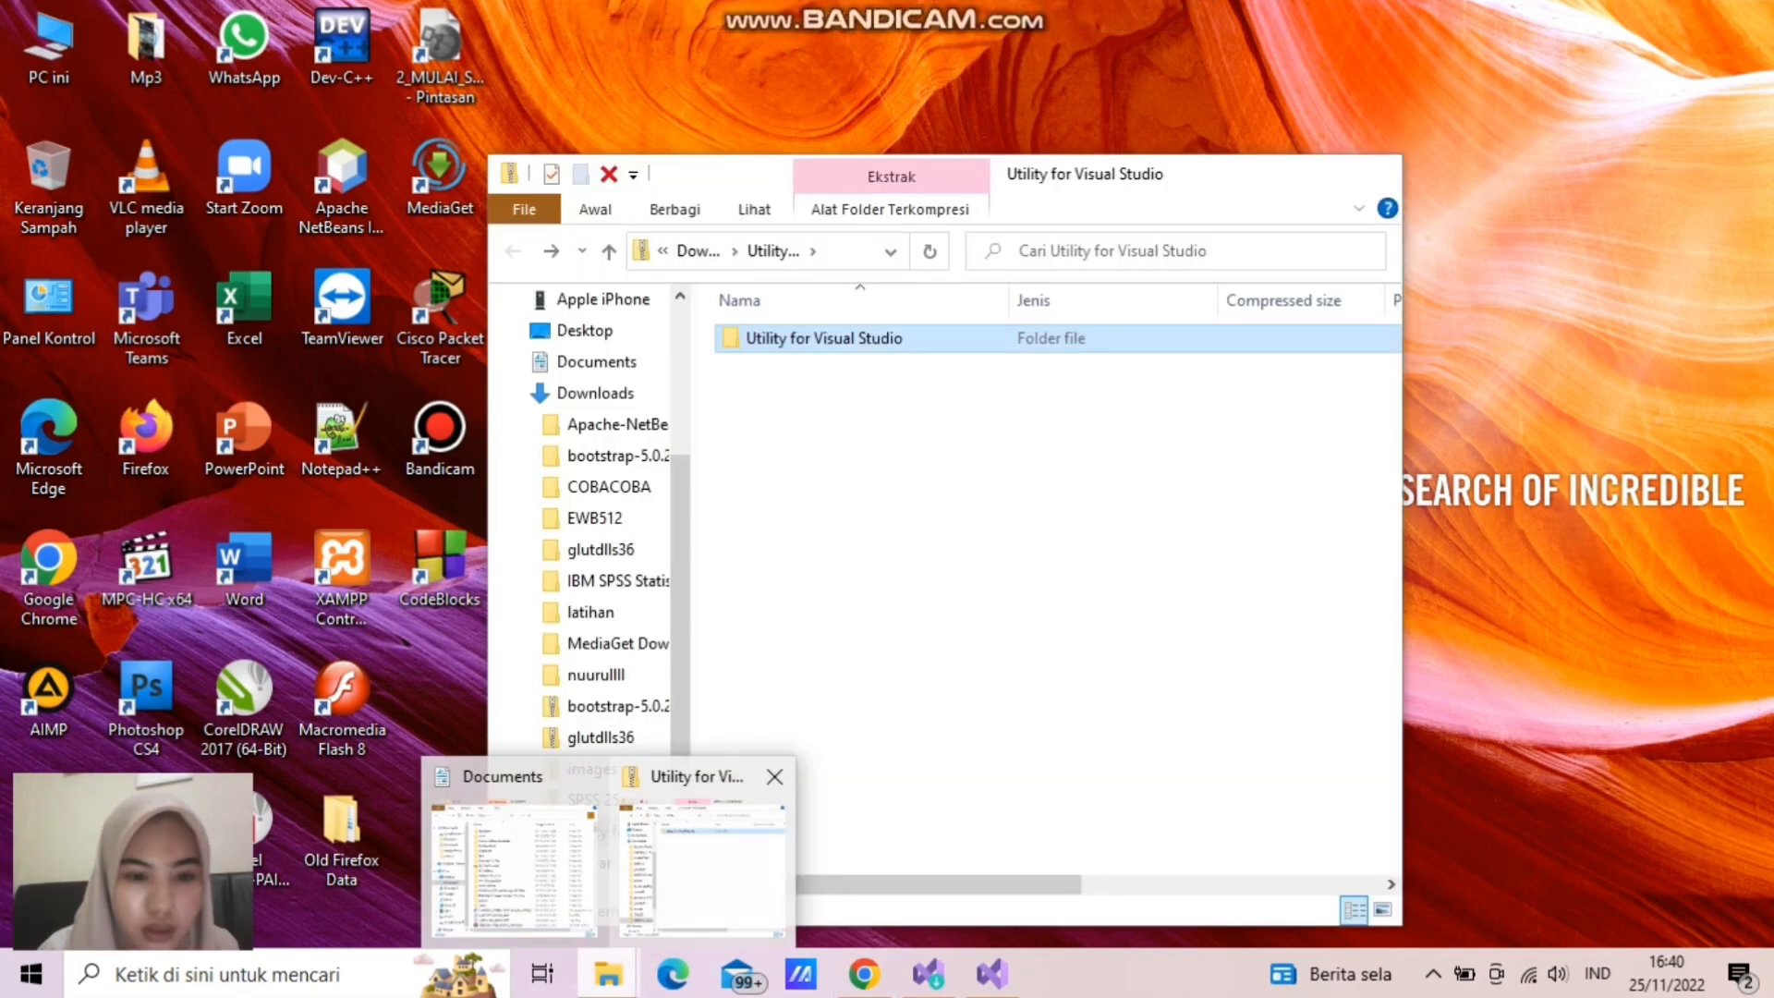
pyautogui.click(699, 871)
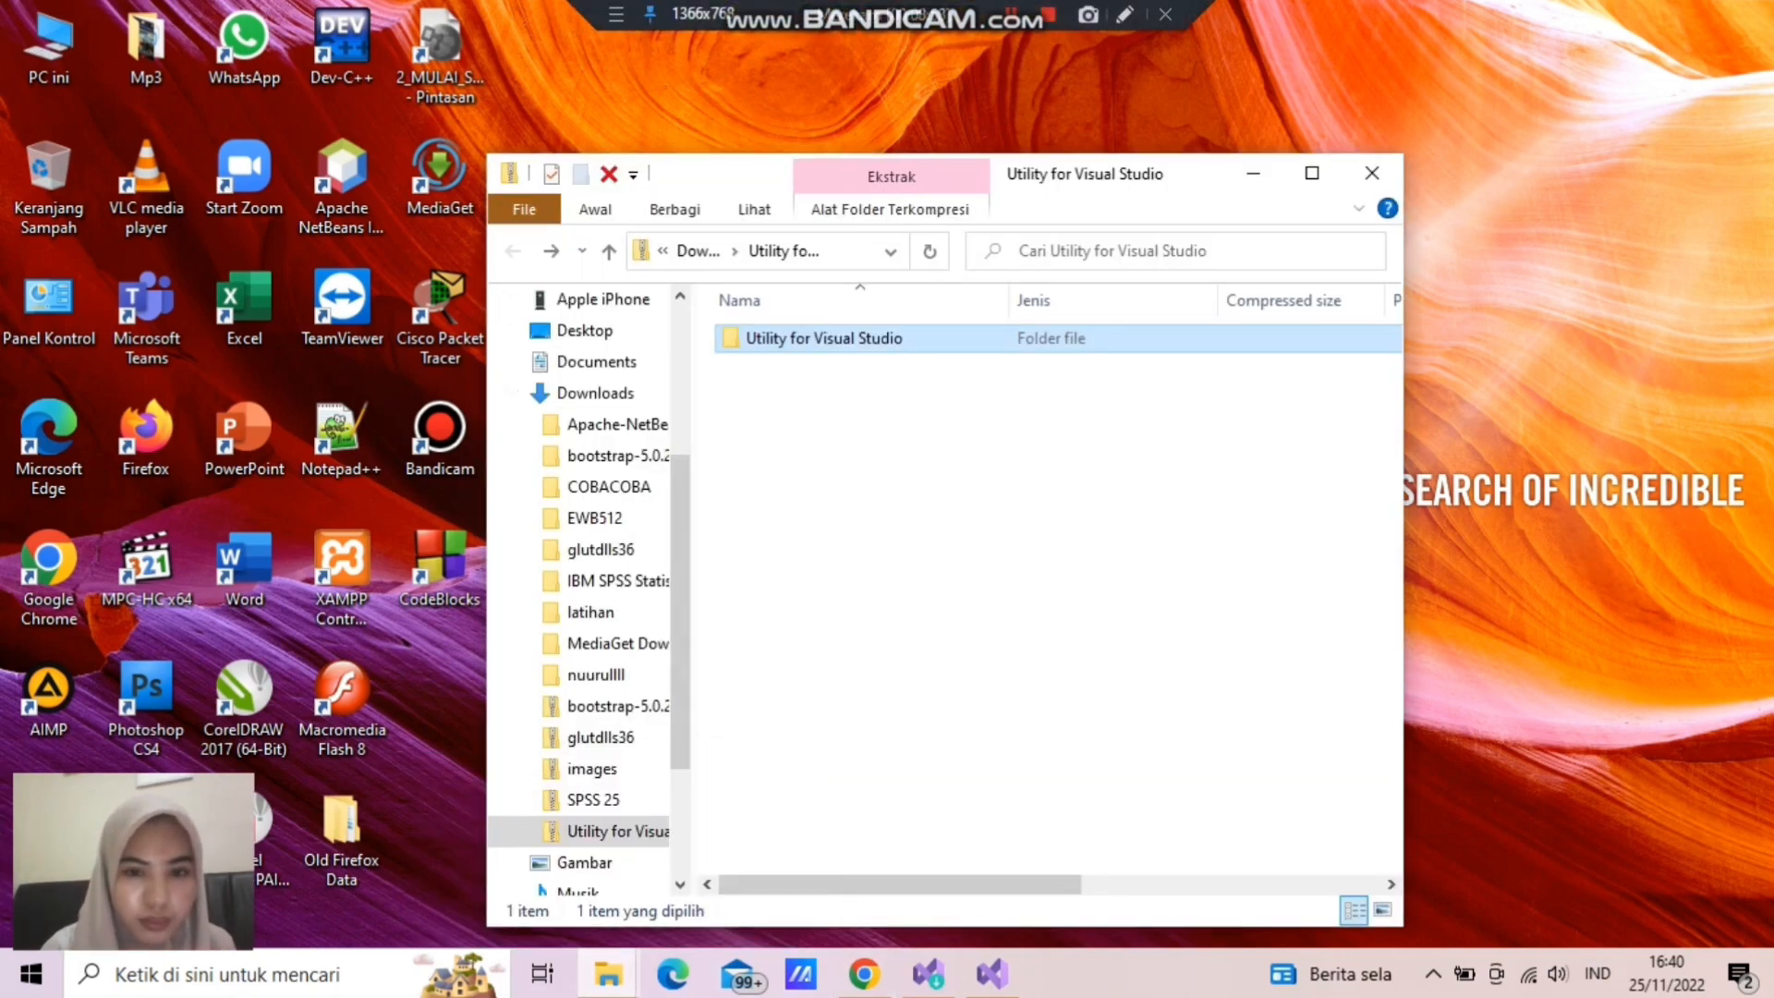
pyautogui.press('Return')
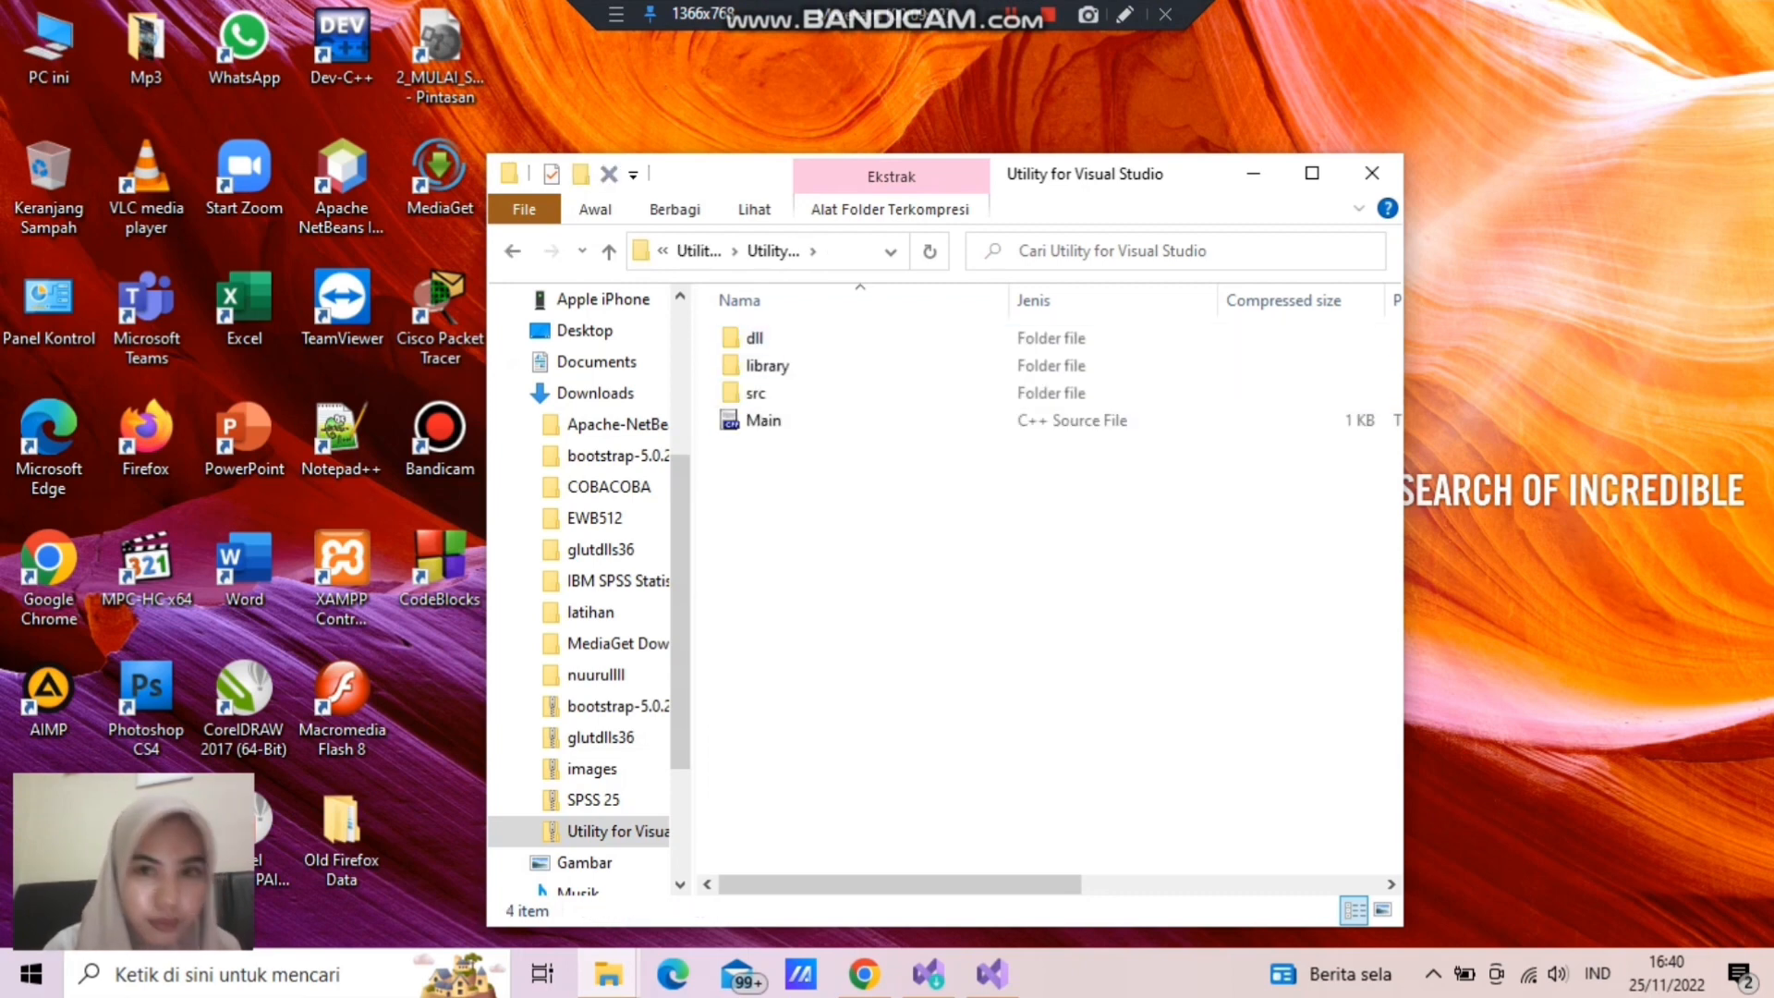
pyautogui.click(1010, 15)
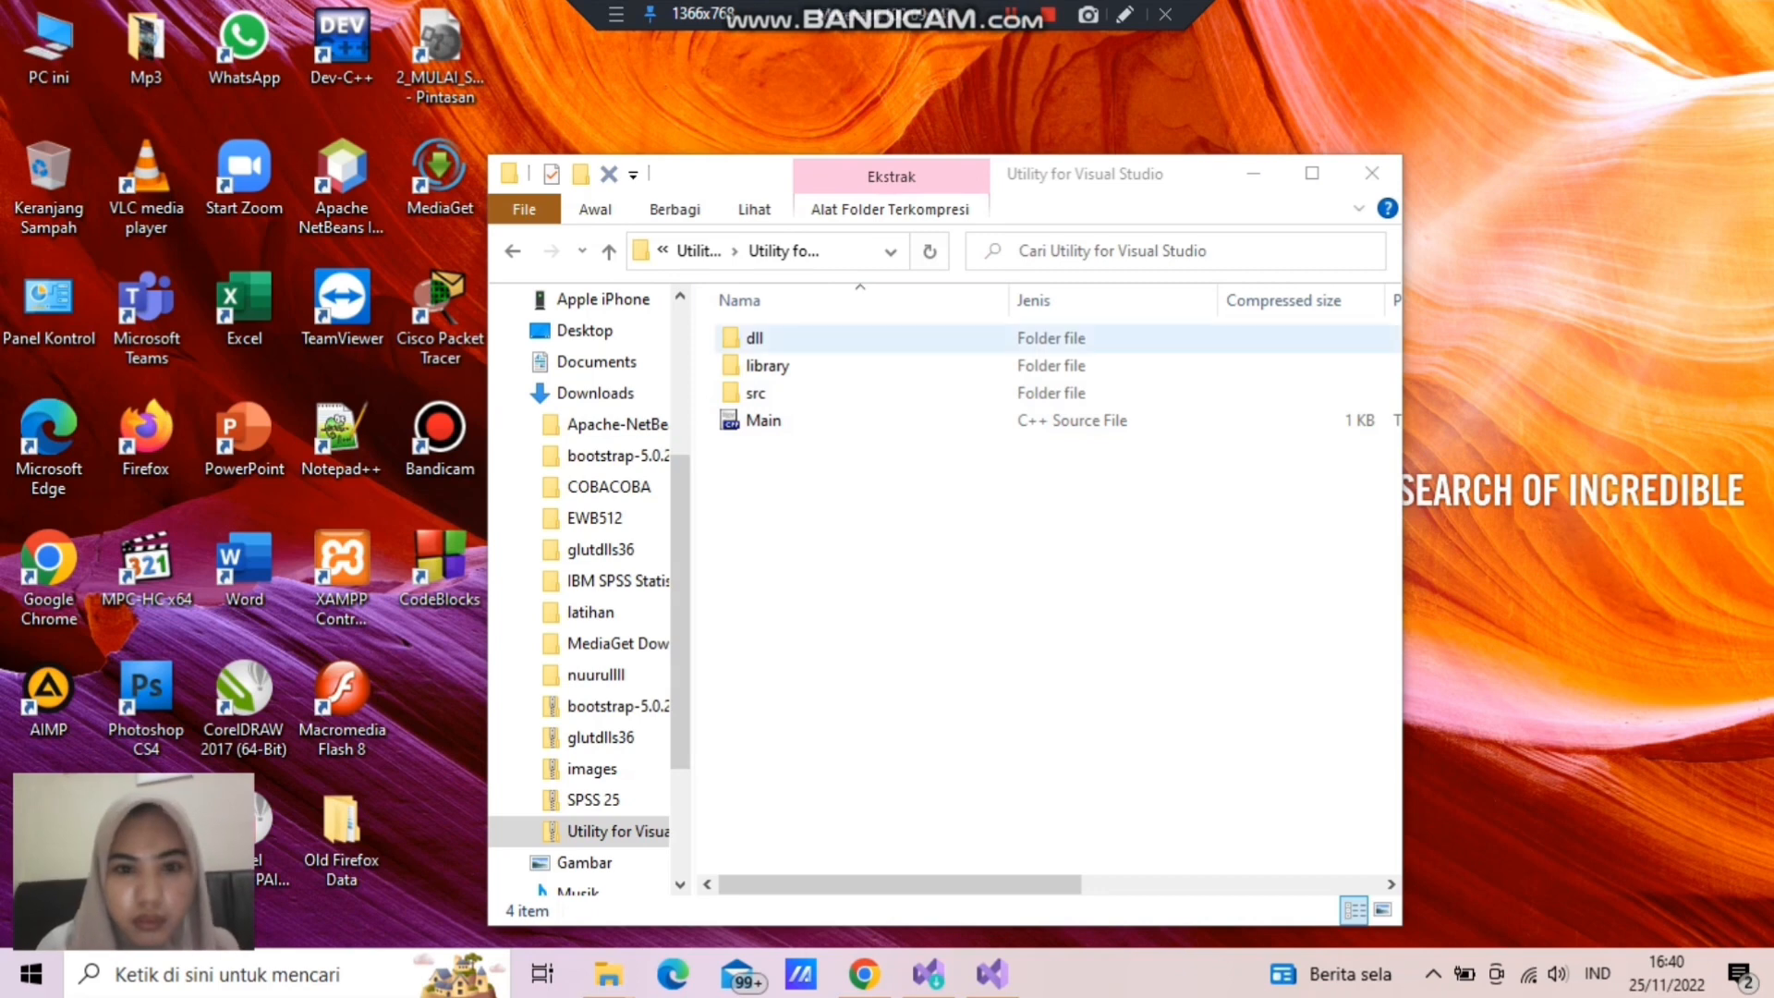
# - Copy the library folder from the compressed archive into the student's own named folder in Documents and open that folder
pyautogui.click(883, 364)
pyautogui.rightClick(883, 364)
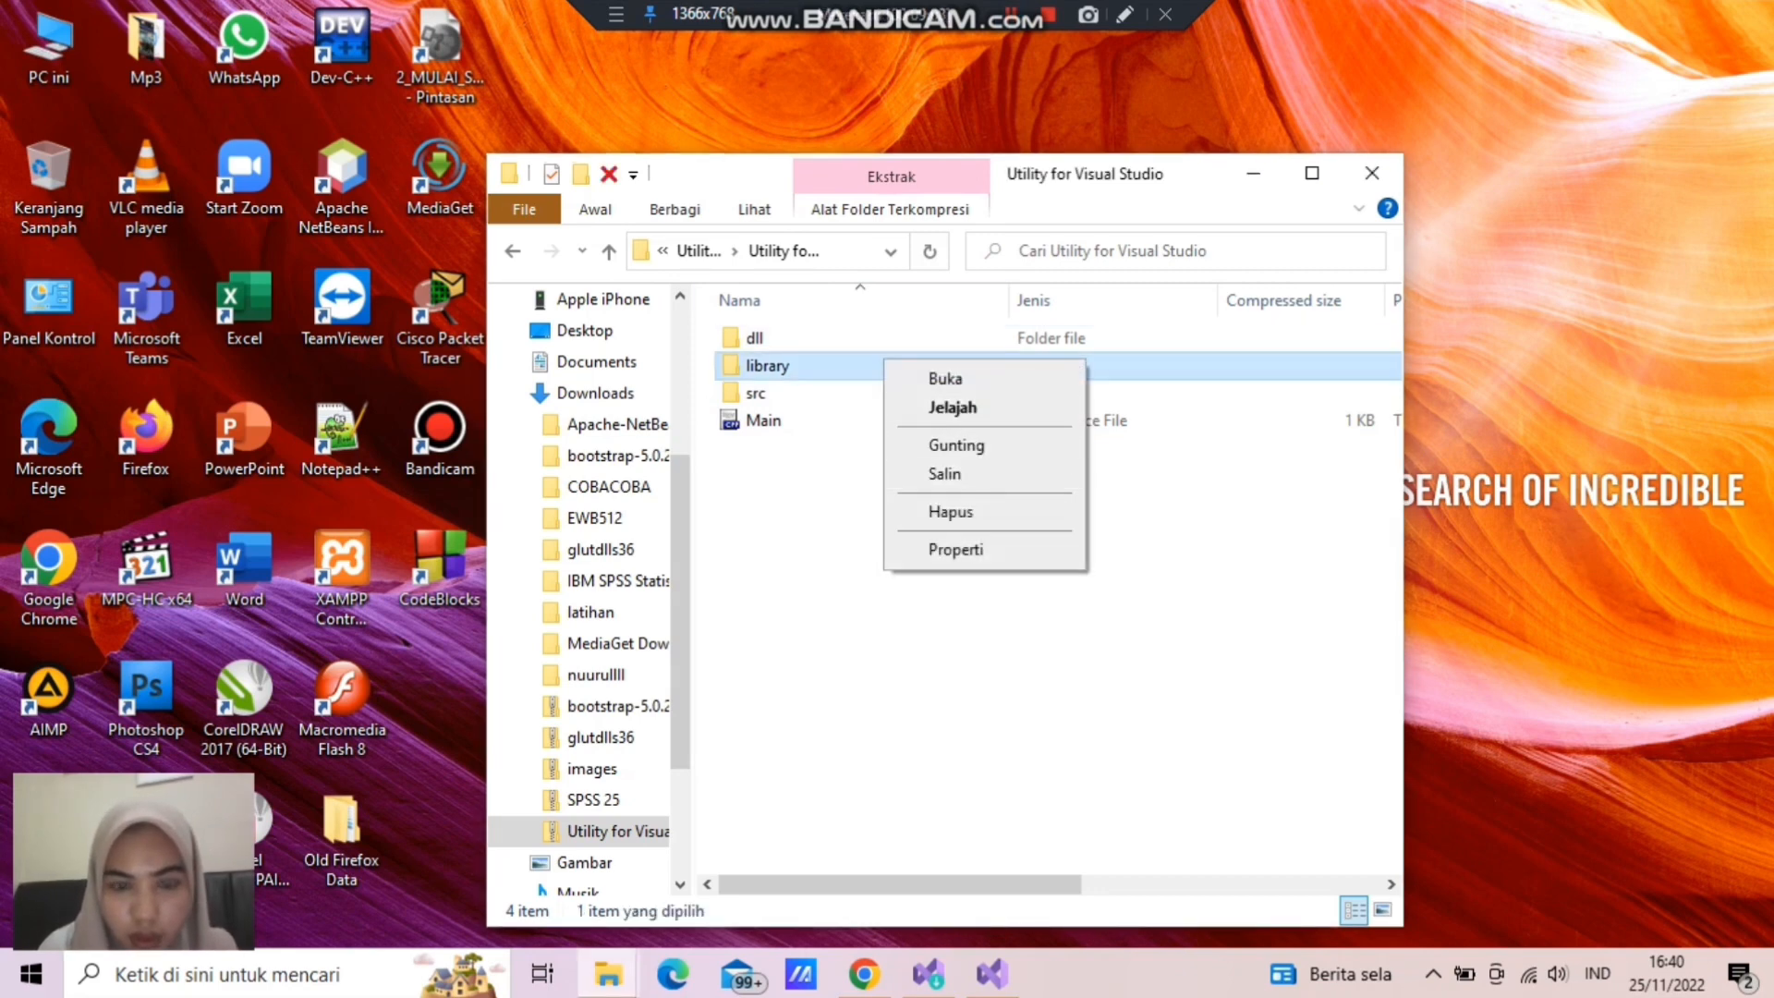
pyautogui.press('Escape')
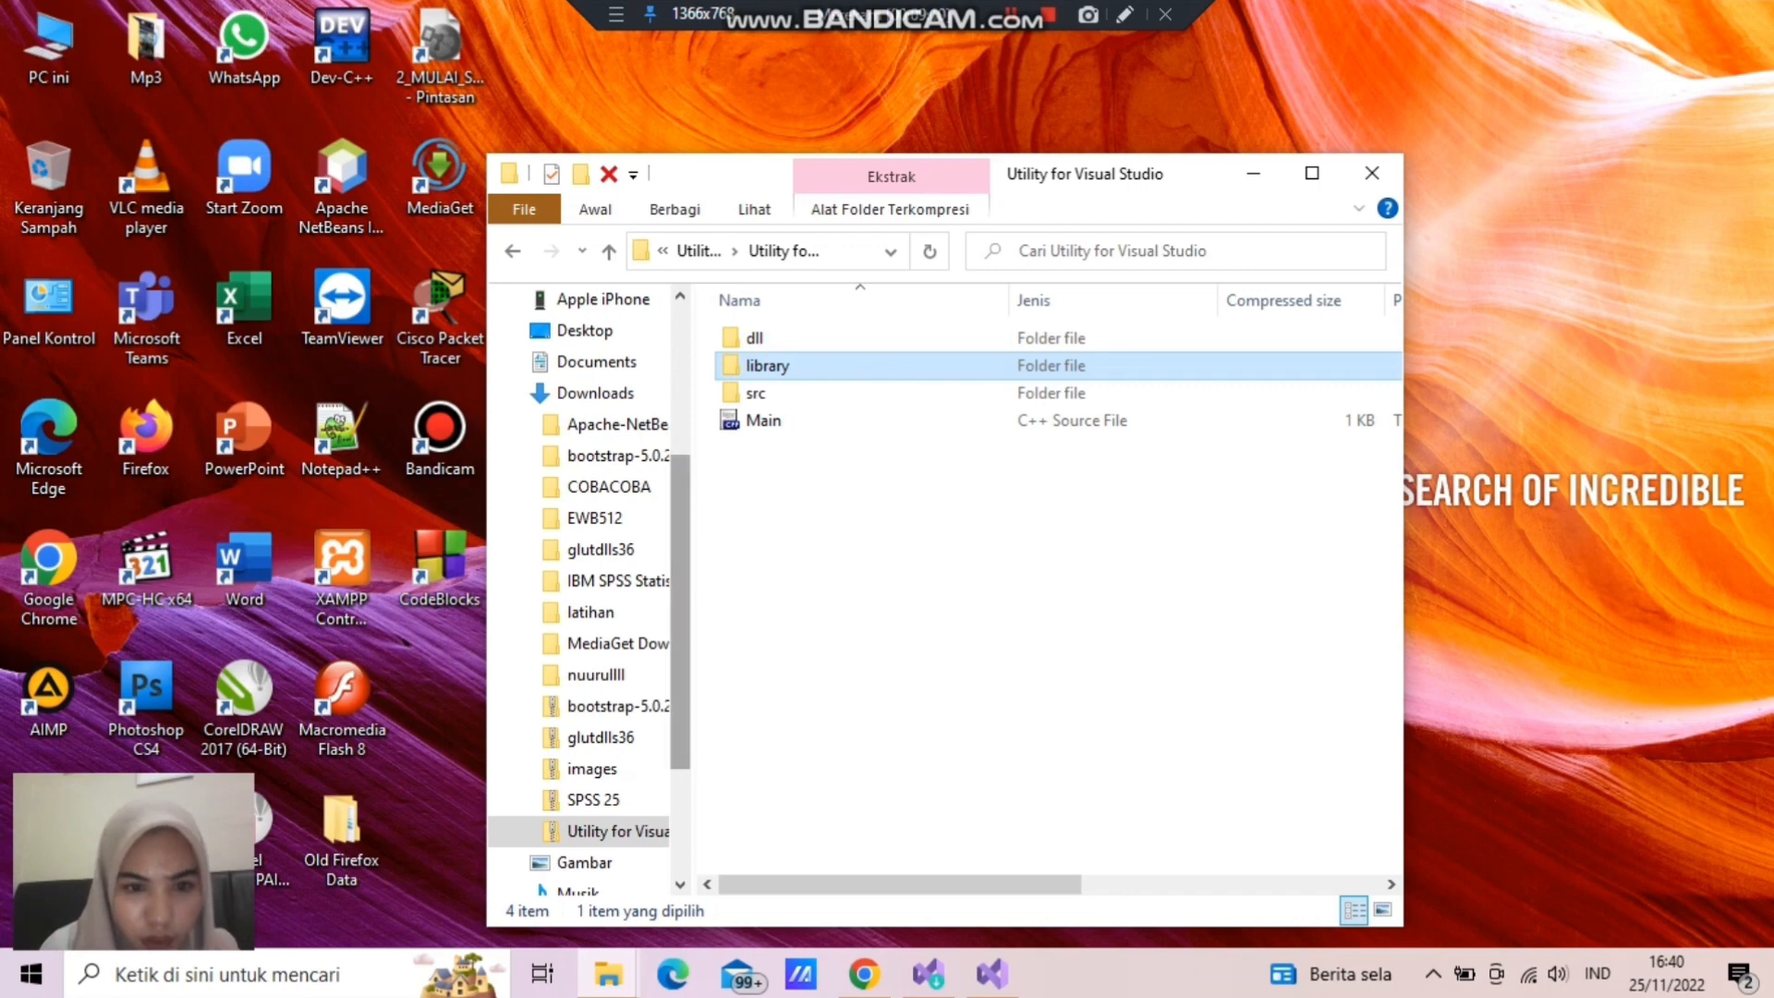
pyautogui.scroll(-1, 580, 591)
pyautogui.scroll(2, 580, 591)
pyautogui.scroll(3, 590, 591)
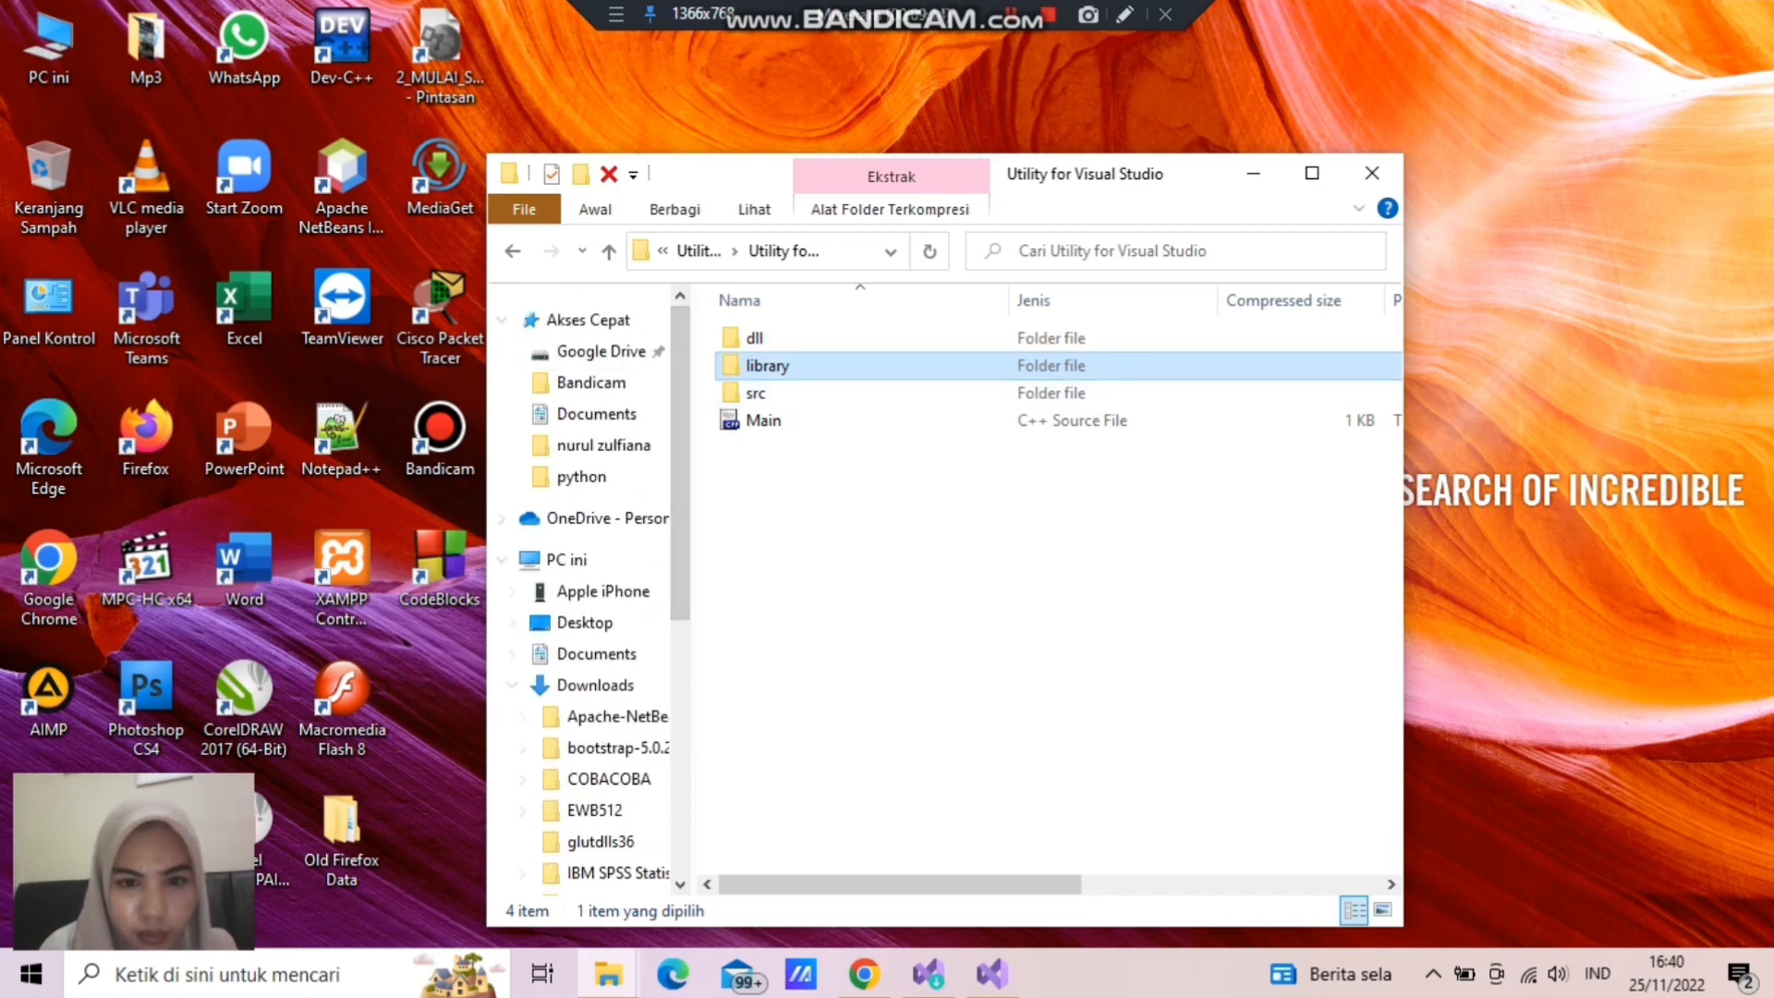
pyautogui.moveTo(766, 364); pyautogui.dragTo(646, 452)
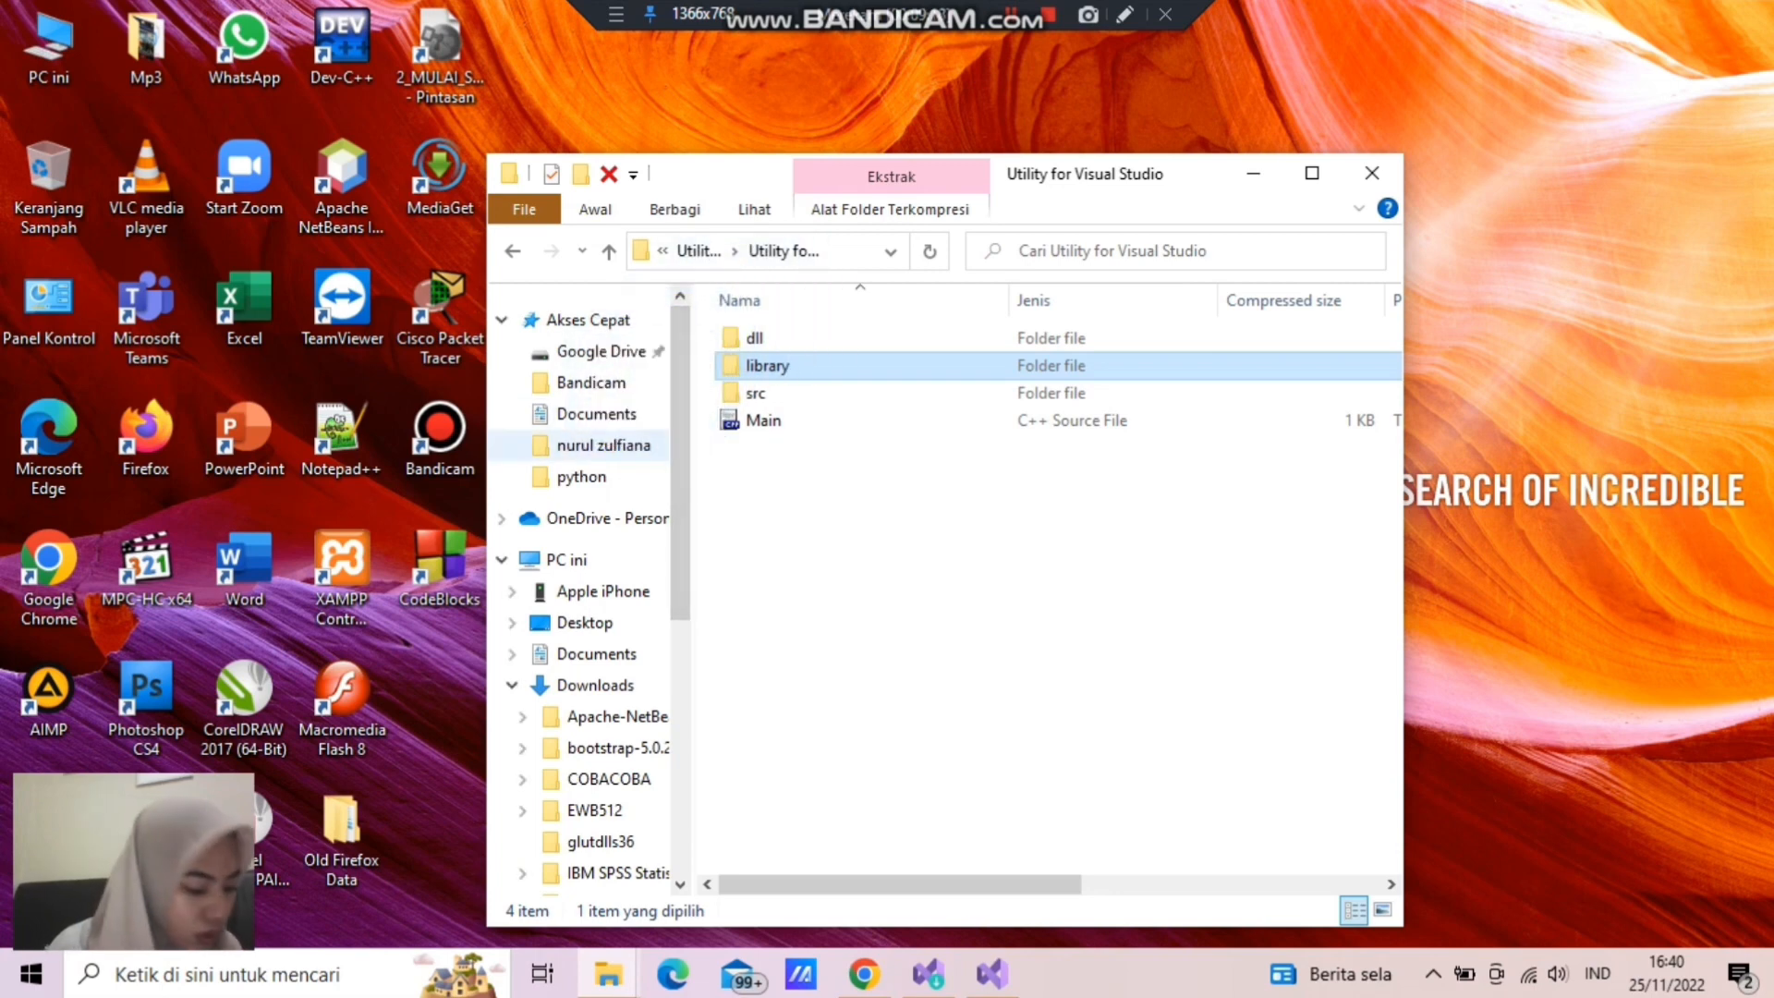
pyautogui.click(637, 447)
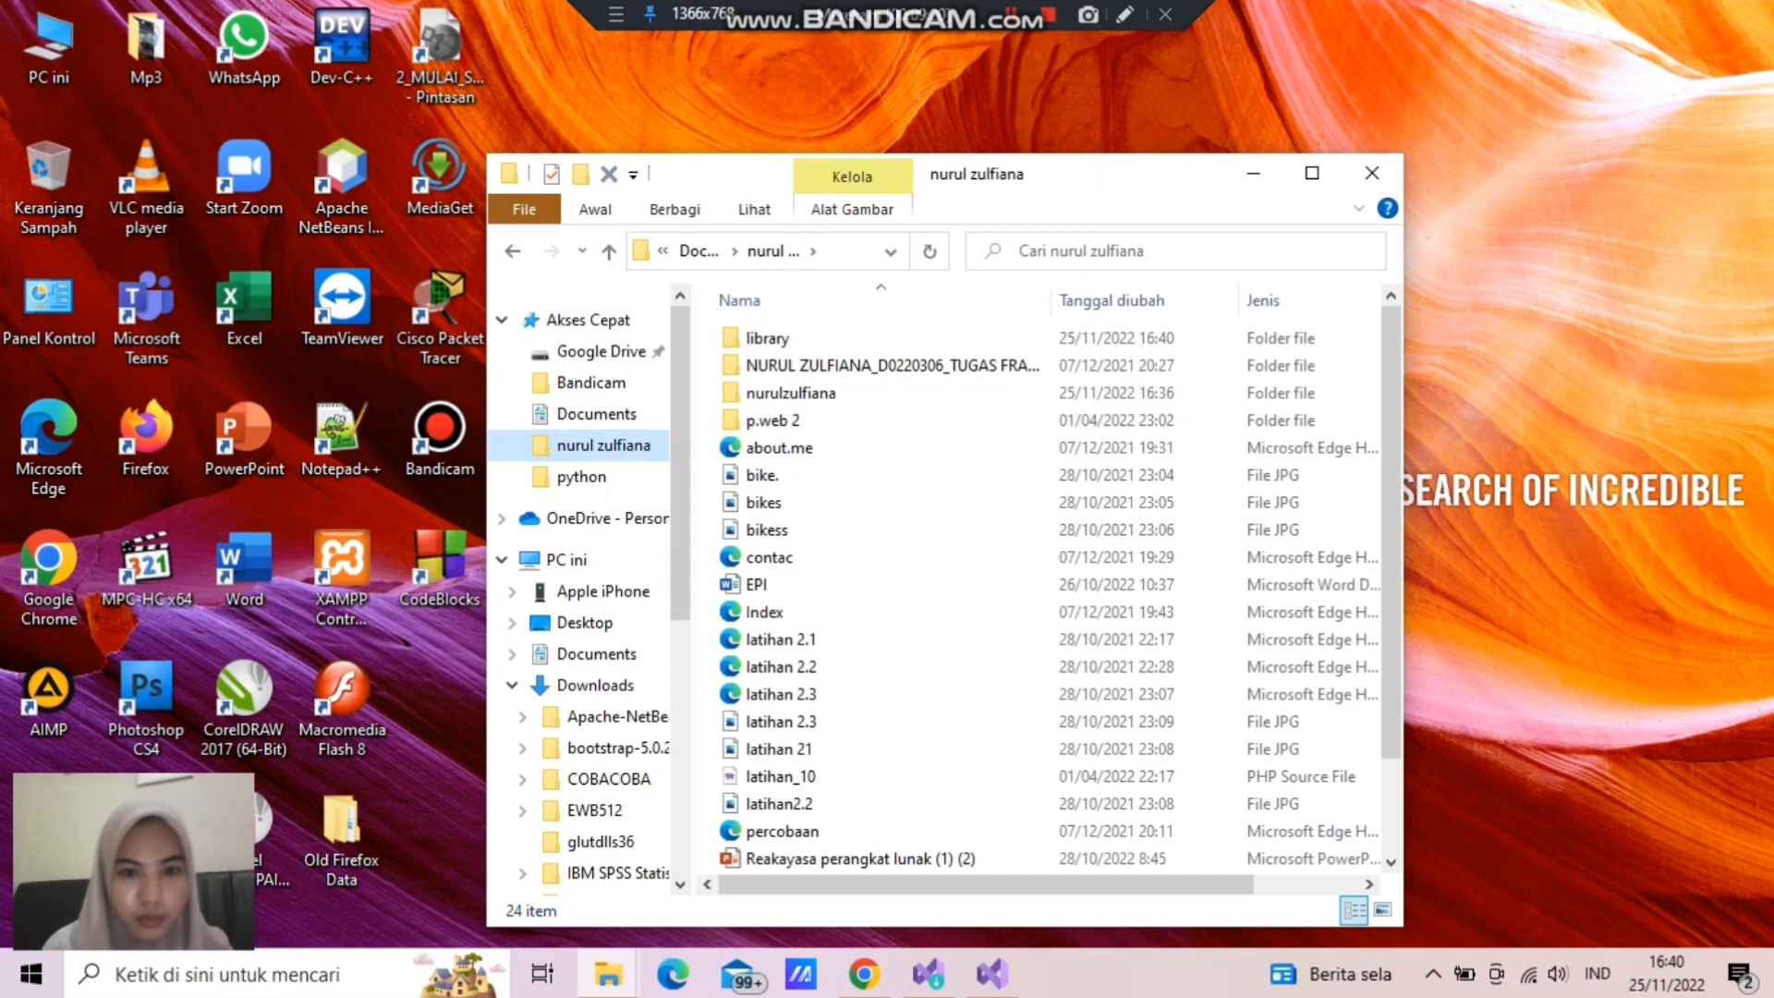
# - Move the copied library folder from the student's named folder into the solution folder inside it
pyautogui.click(826, 393)
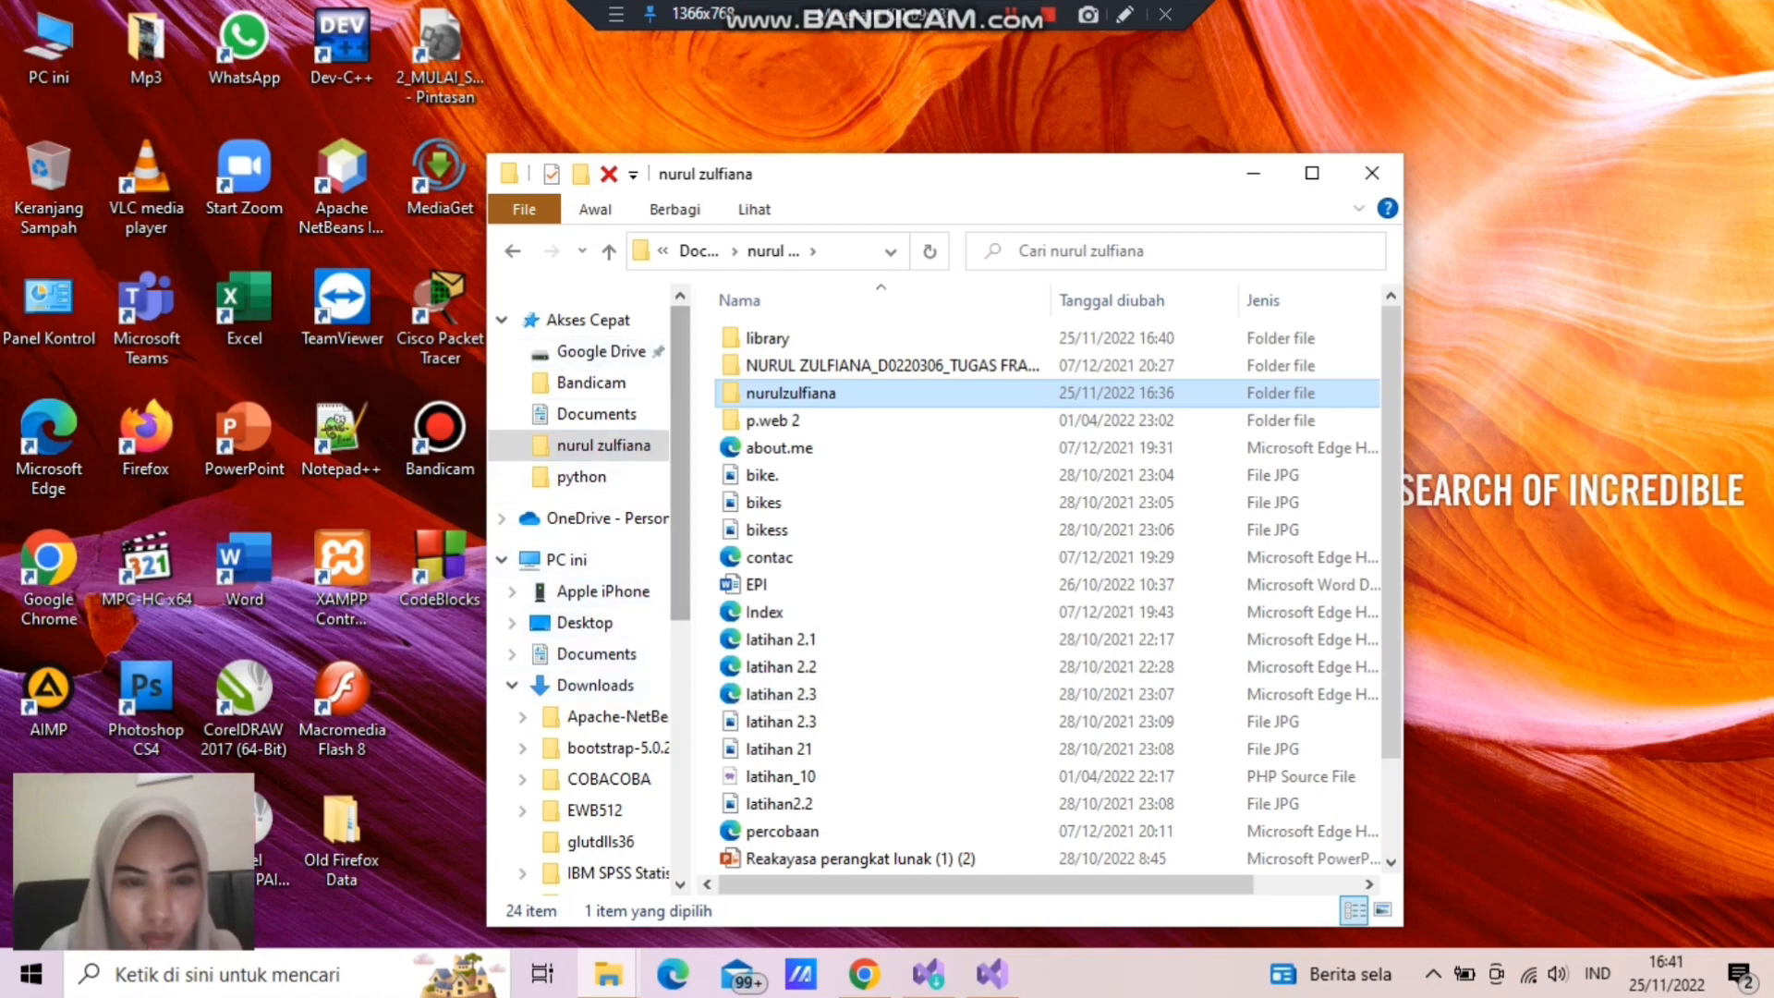
pyautogui.click(512, 251)
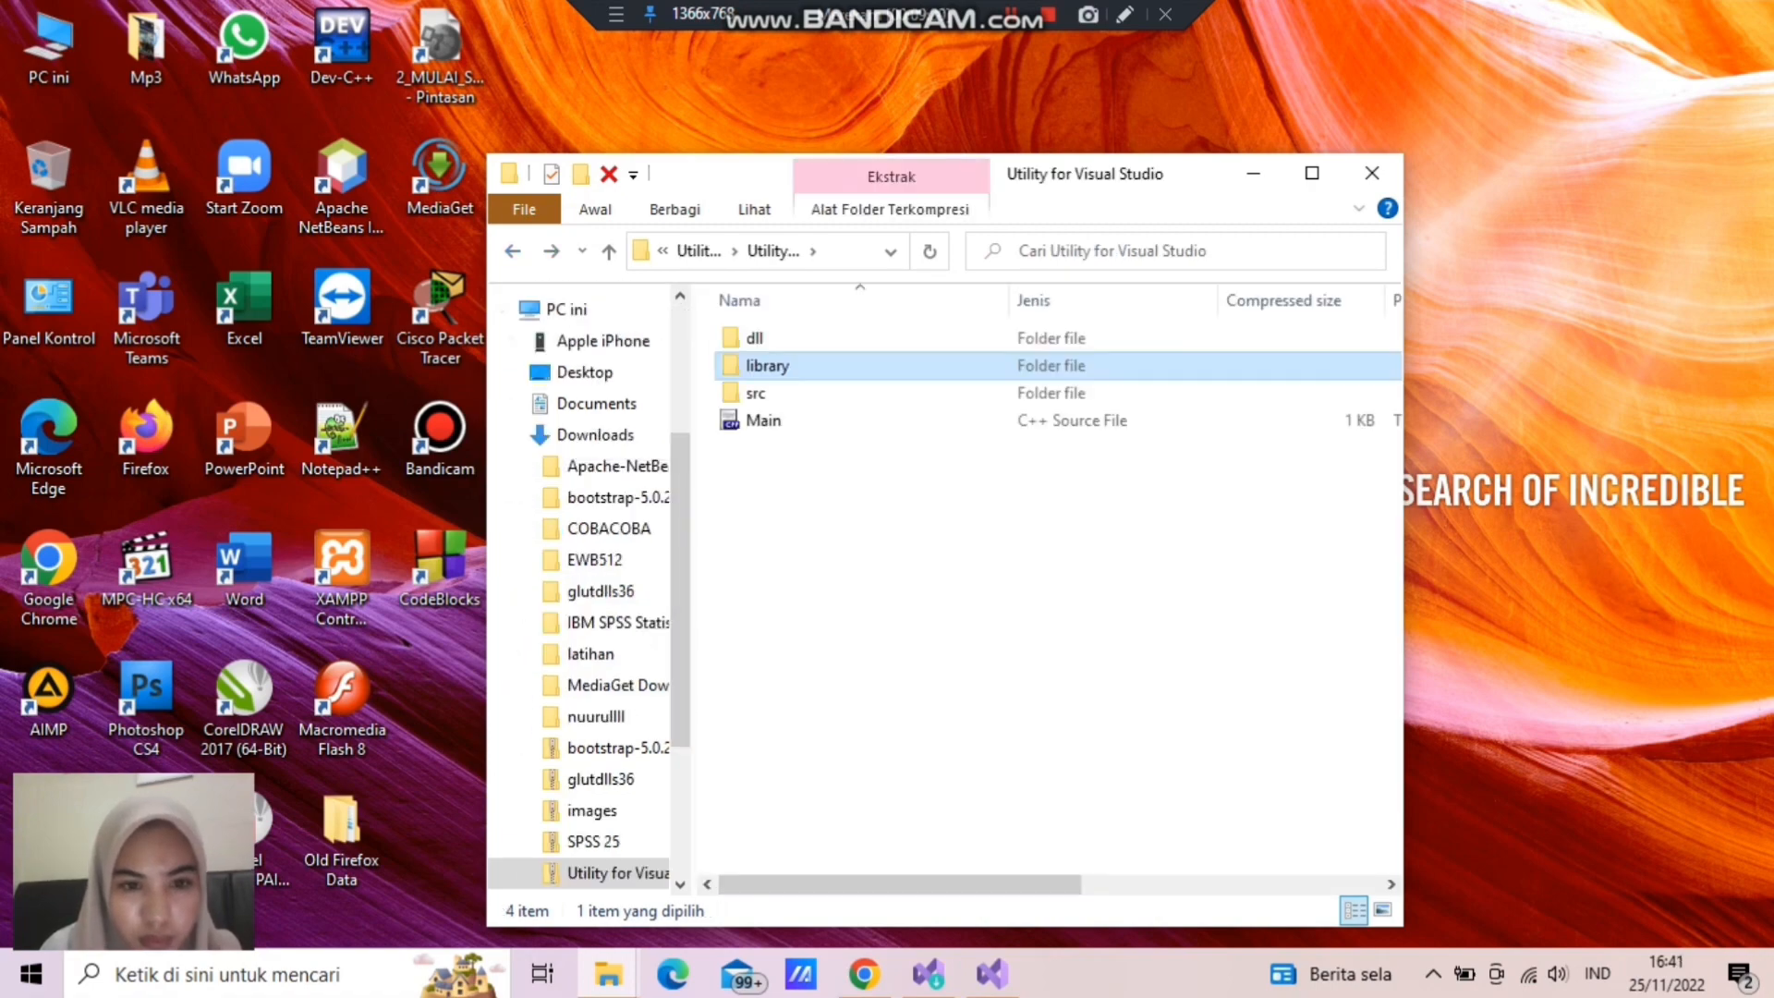
pyautogui.click(512, 403)
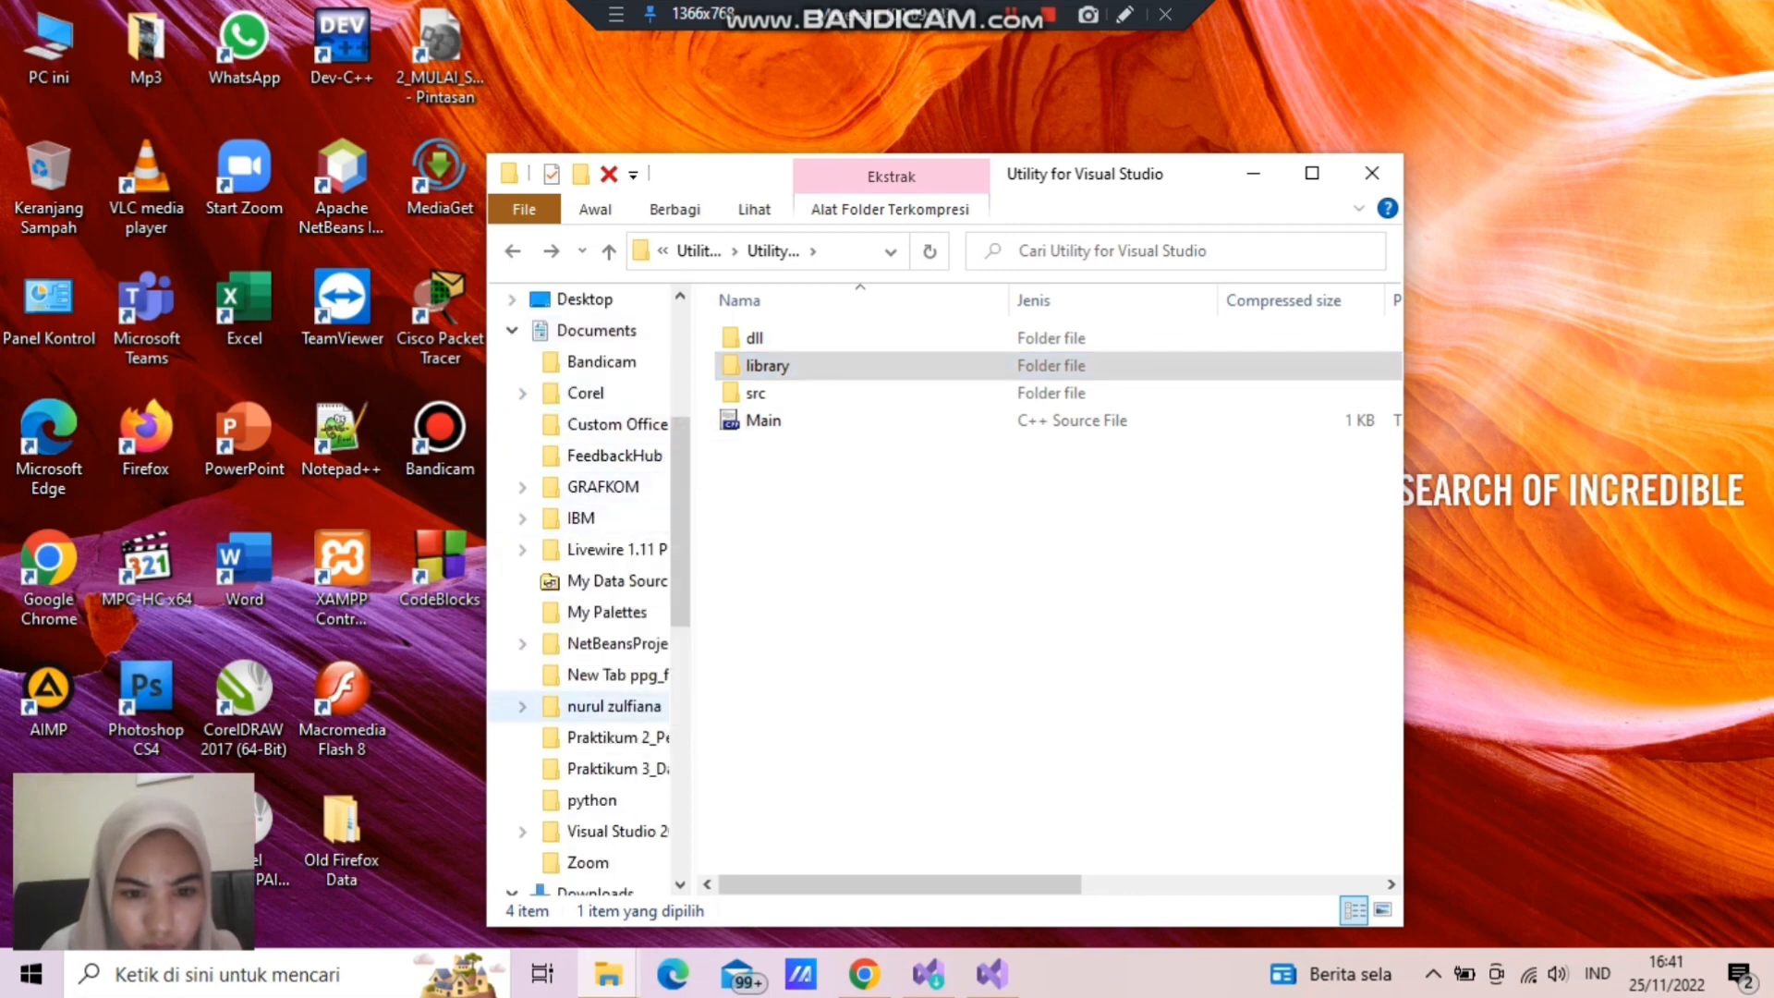
pyautogui.click(522, 706)
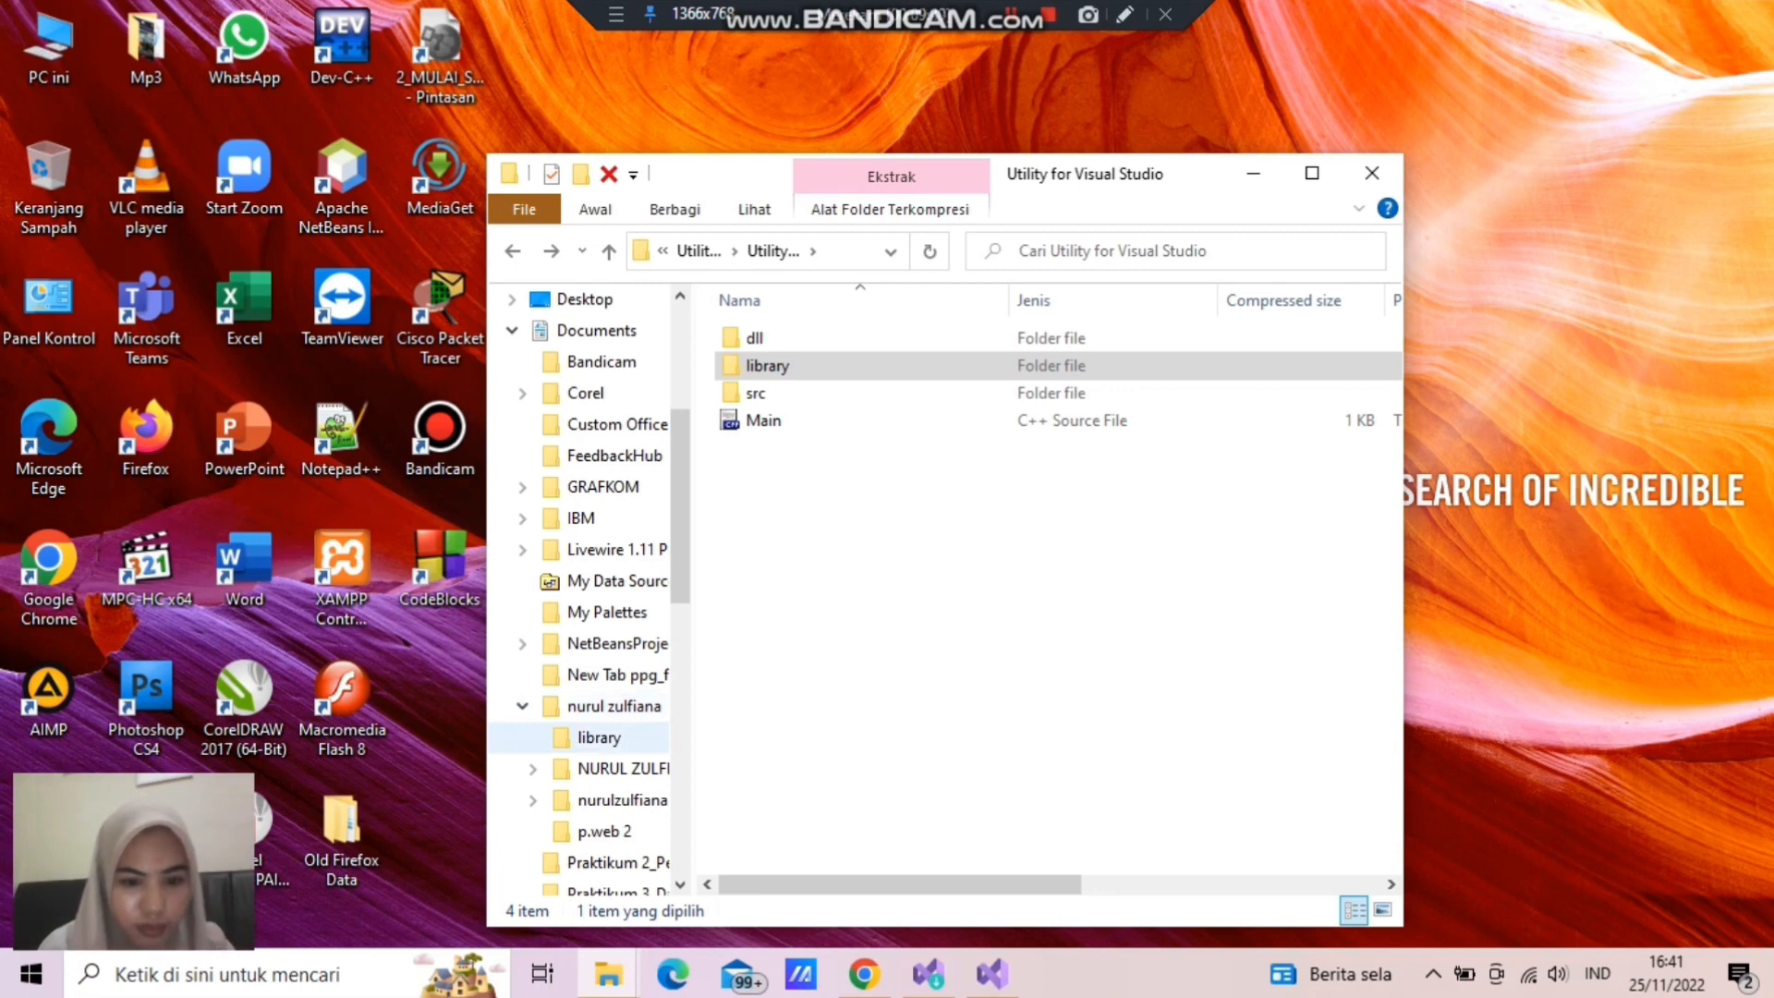
pyautogui.moveTo(595, 737); pyautogui.dragTo(601, 800)
pyautogui.click(622, 767)
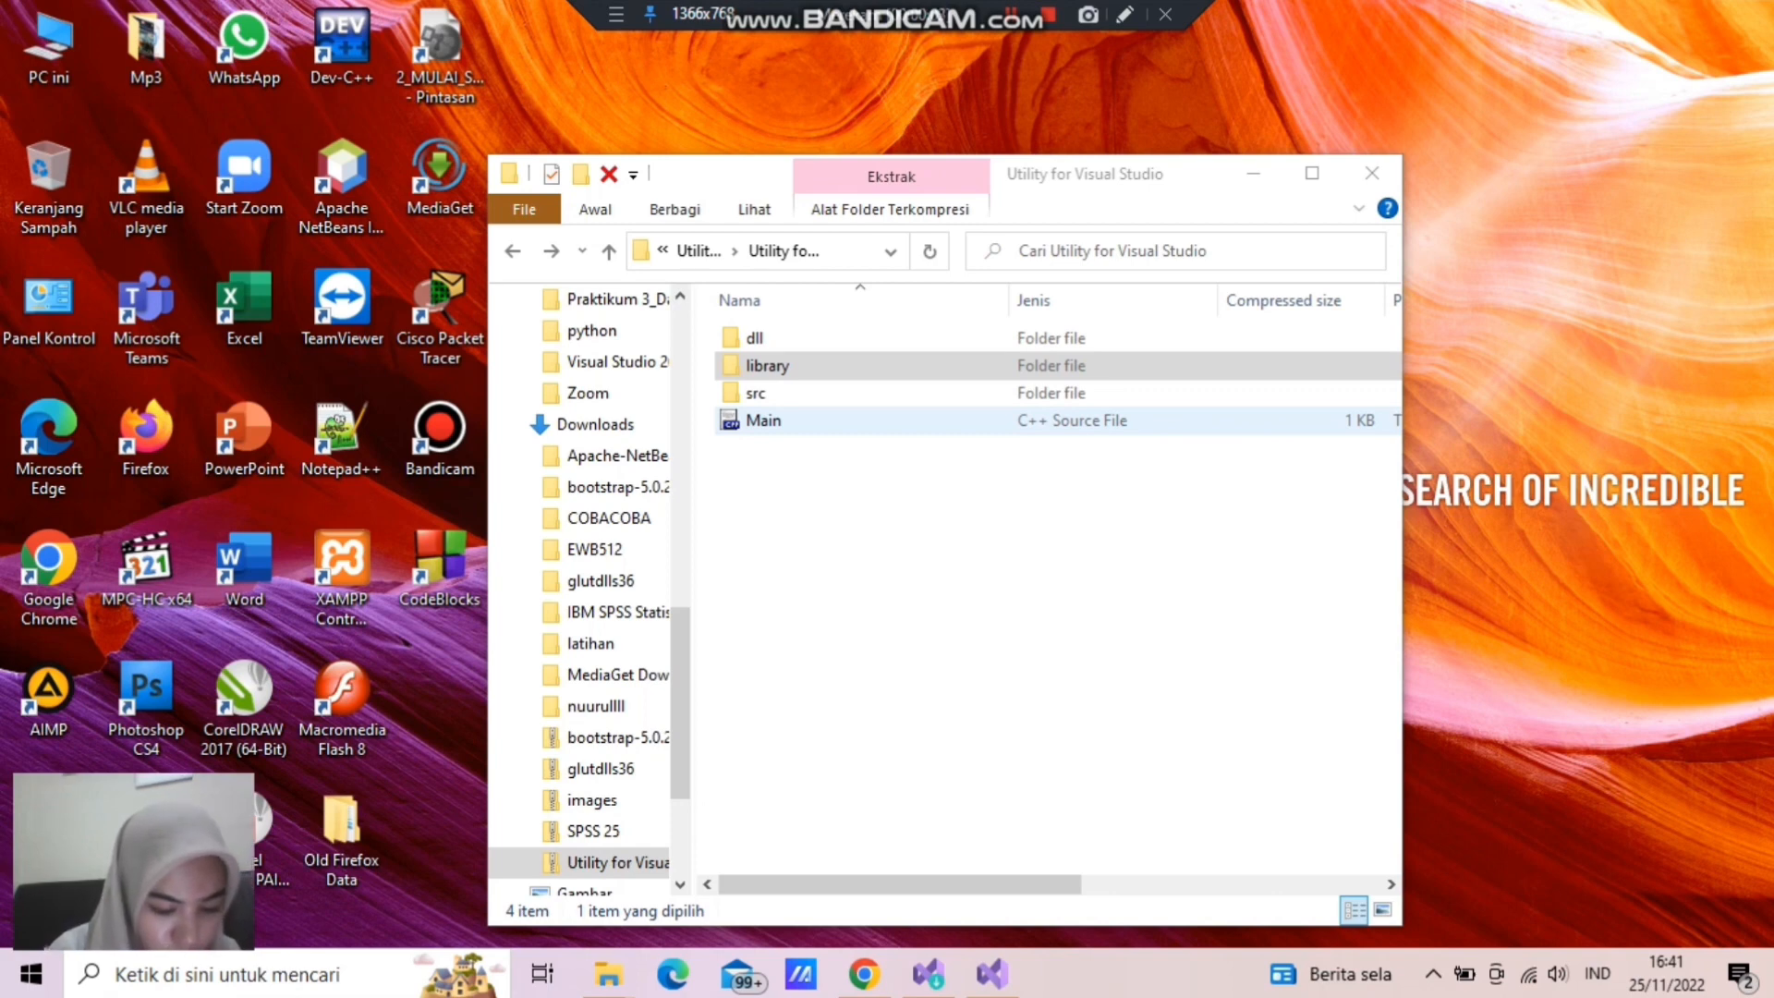
# - Open the archive's src folder and copy its include folder into the solution folder
pyautogui.click(756, 339)
pyautogui.doubleClick(757, 394)
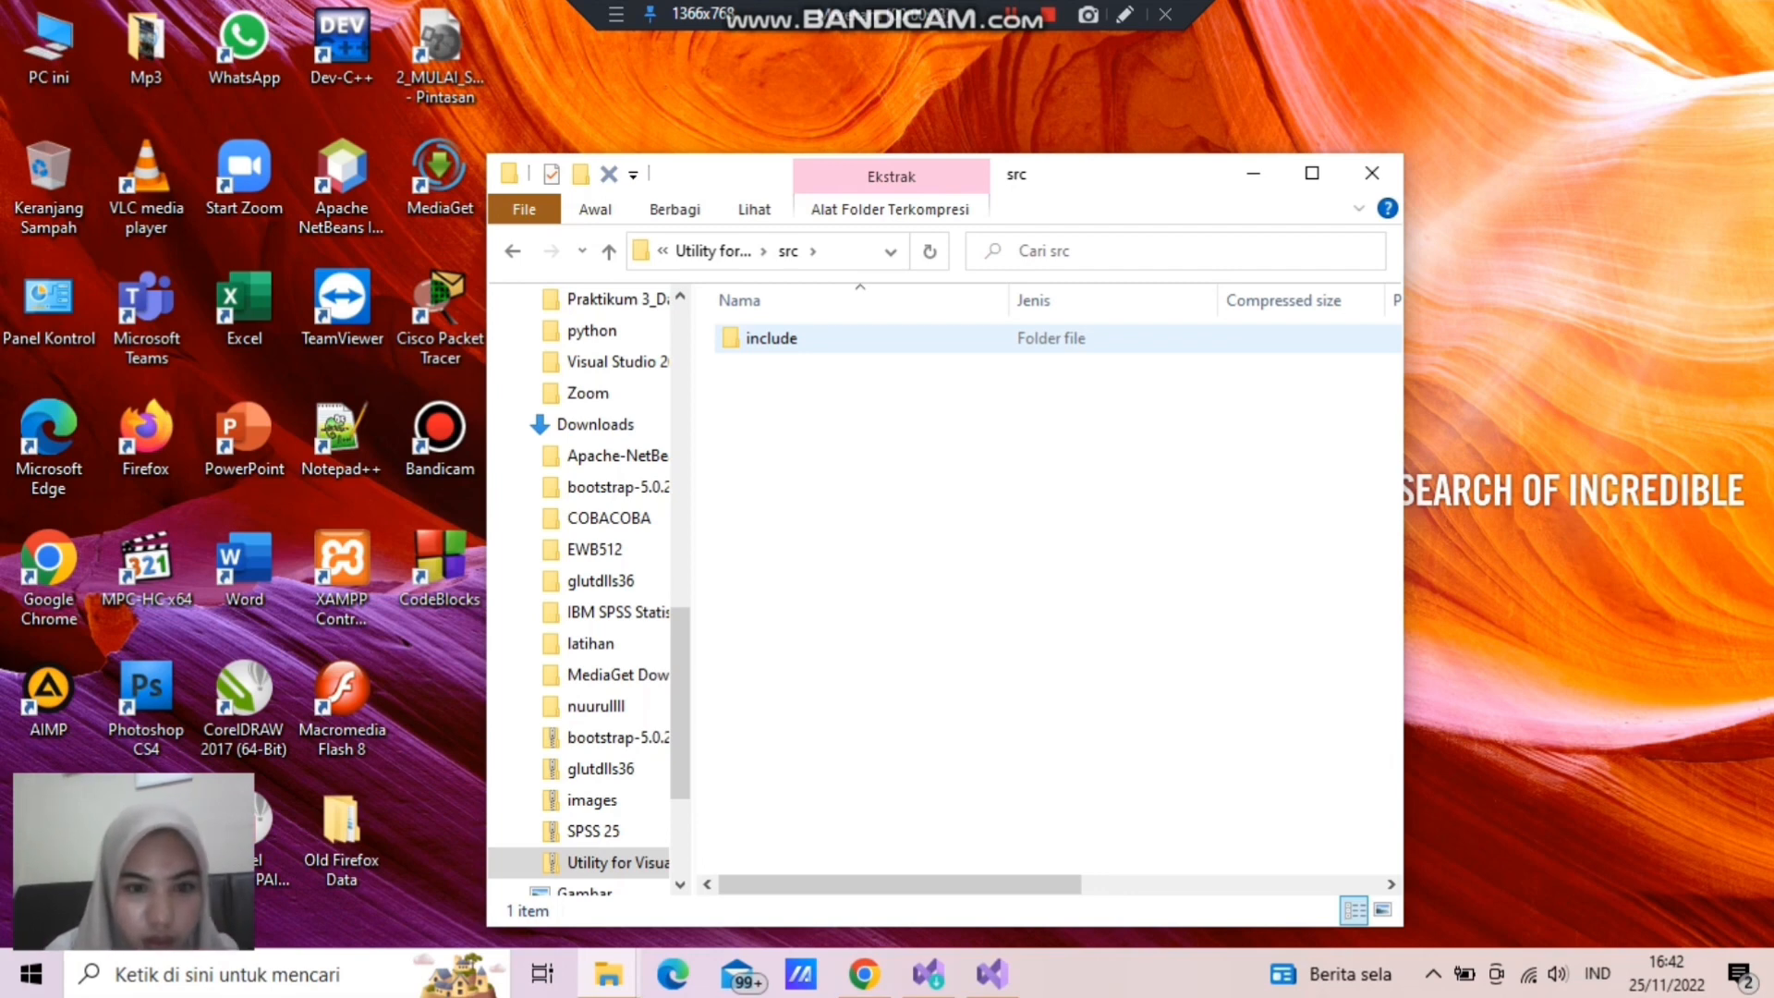
pyautogui.scroll(2, 591, 425)
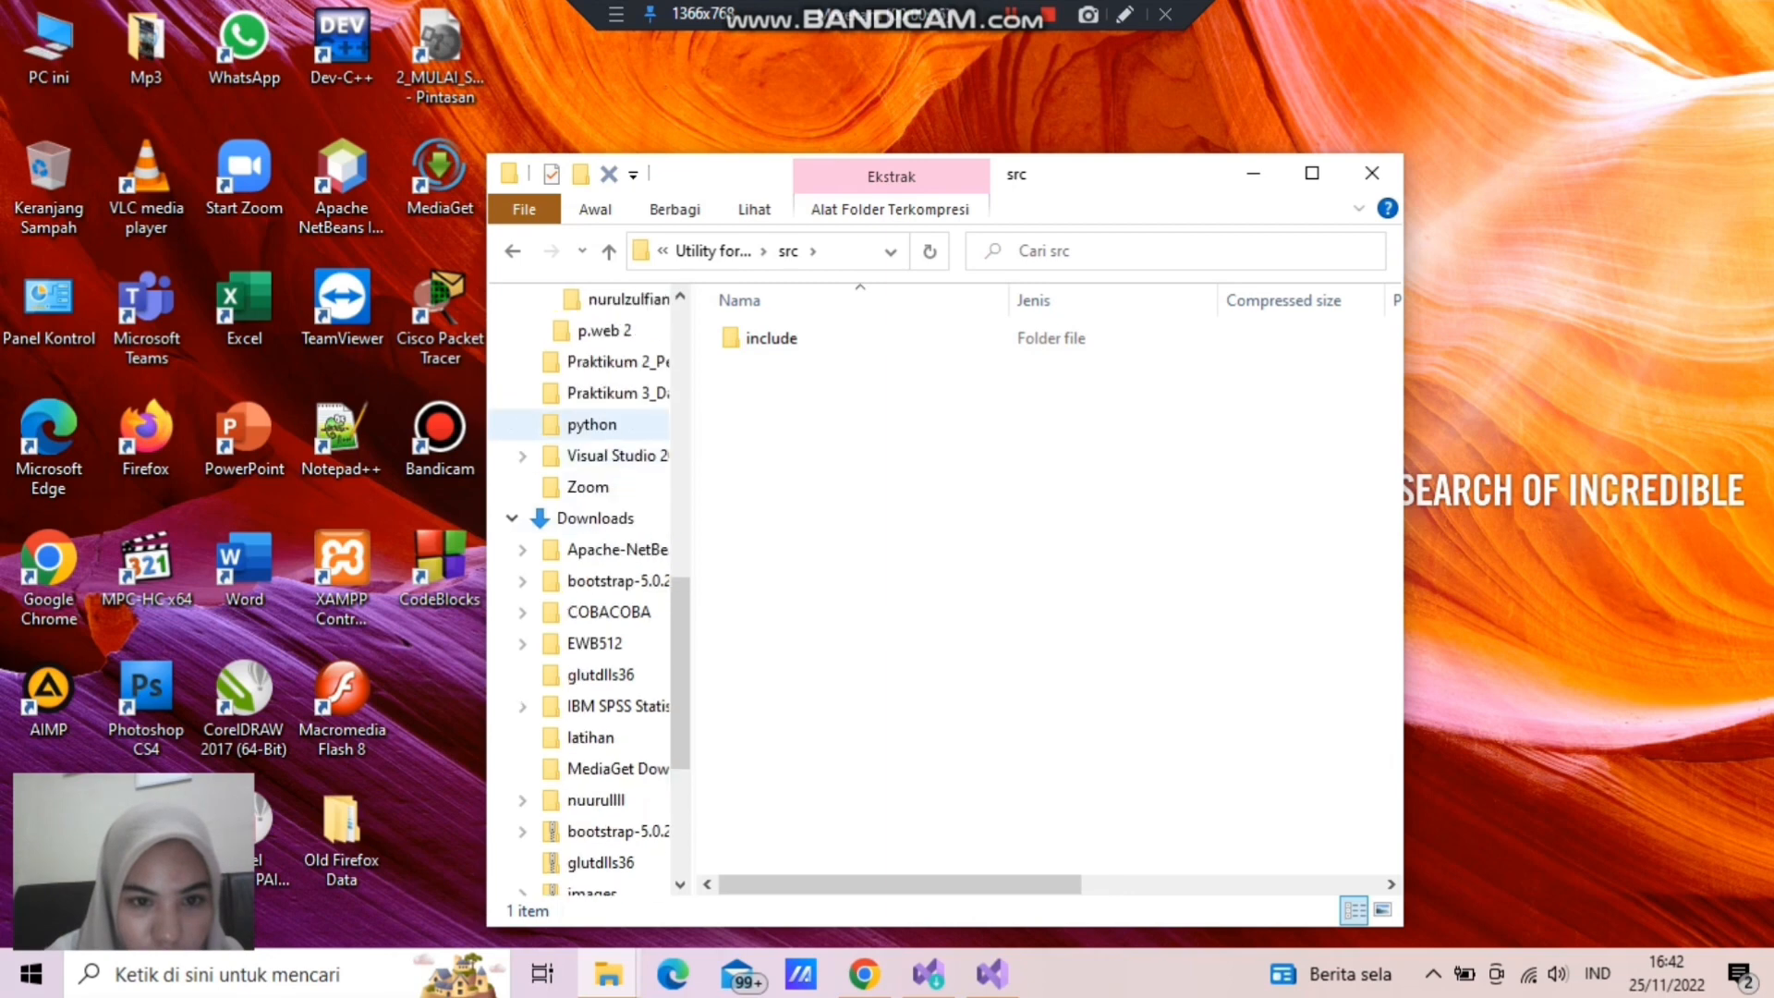
pyautogui.moveTo(771, 338); pyautogui.dragTo(648, 397)
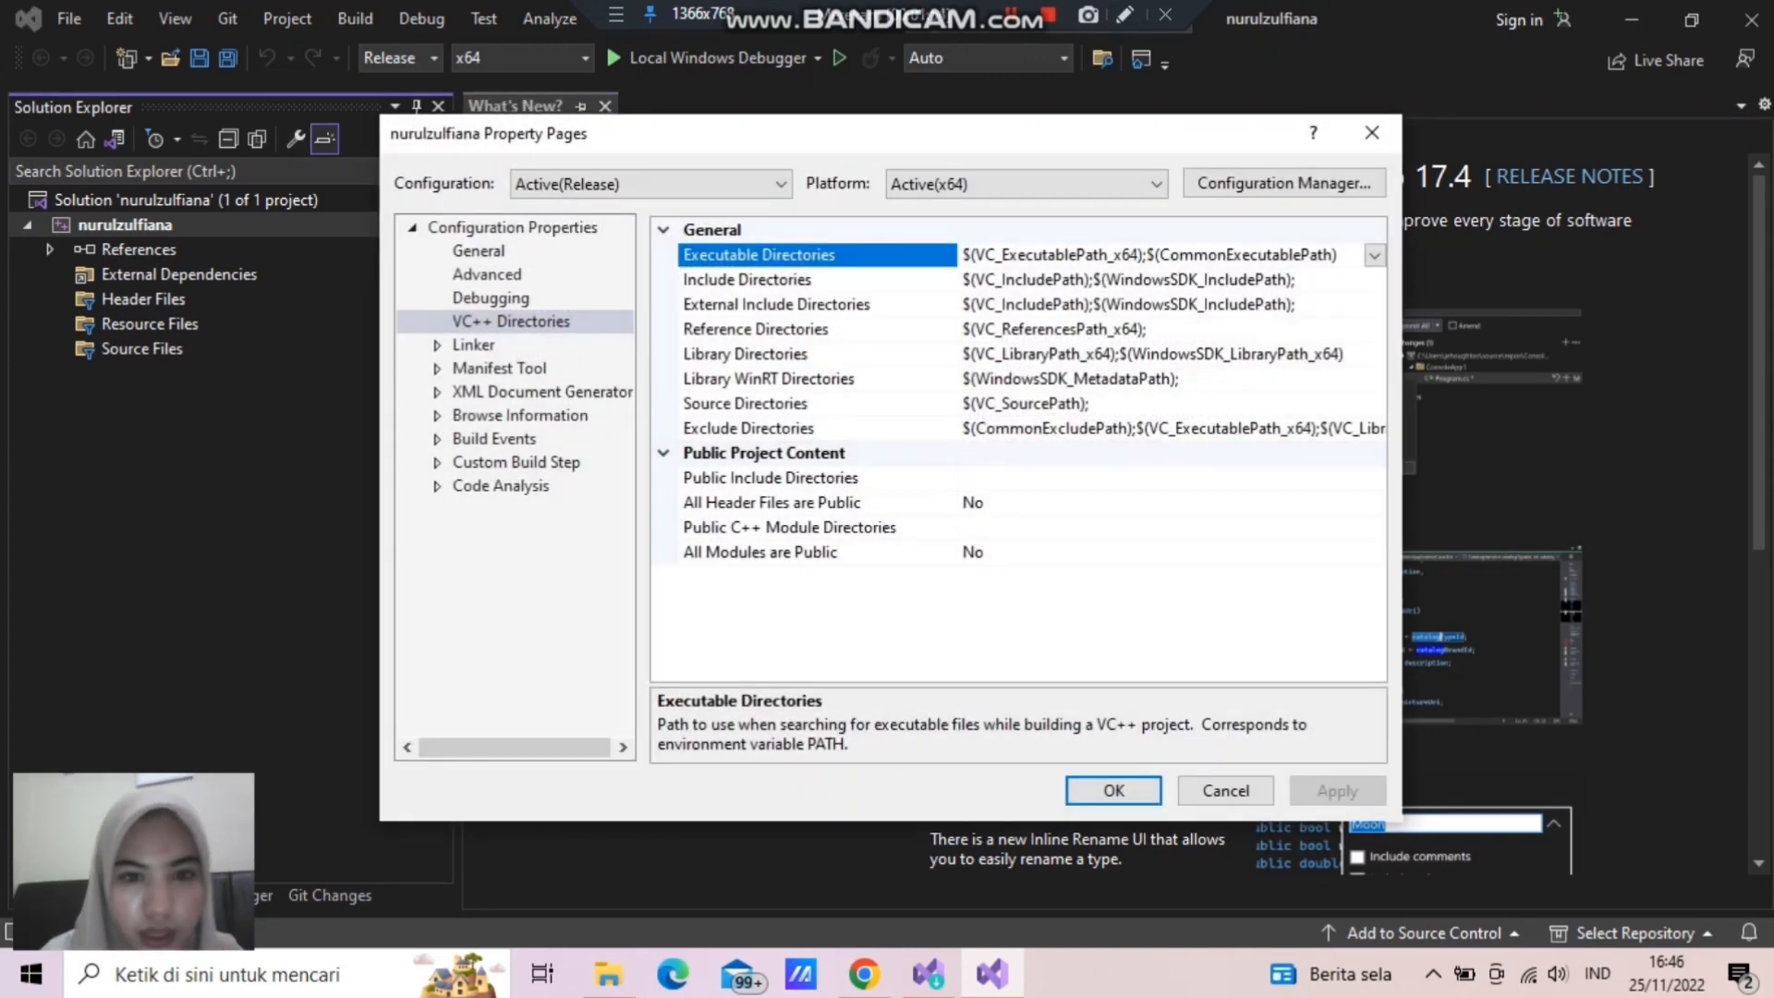
# - Open the Include Directories property for editing in the project's VC++ Directories settings for Release x64
pyautogui.click(816, 279)
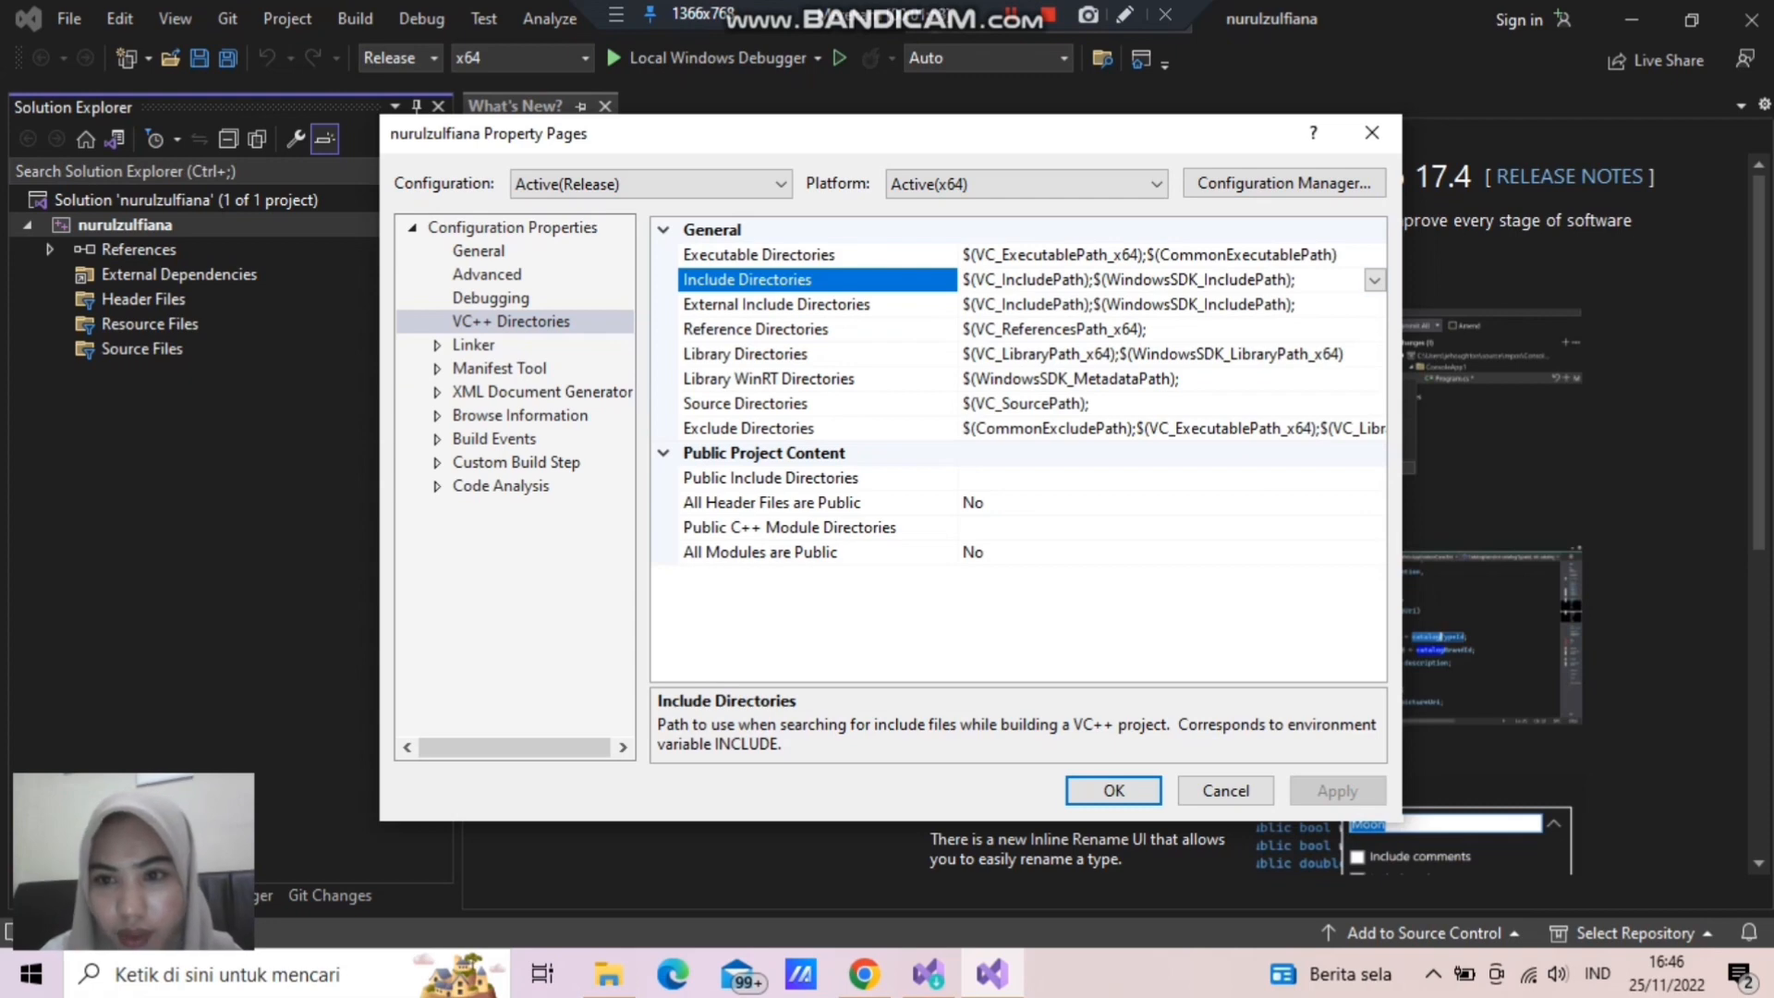
pyautogui.click(1374, 280)
pyautogui.click(984, 304)
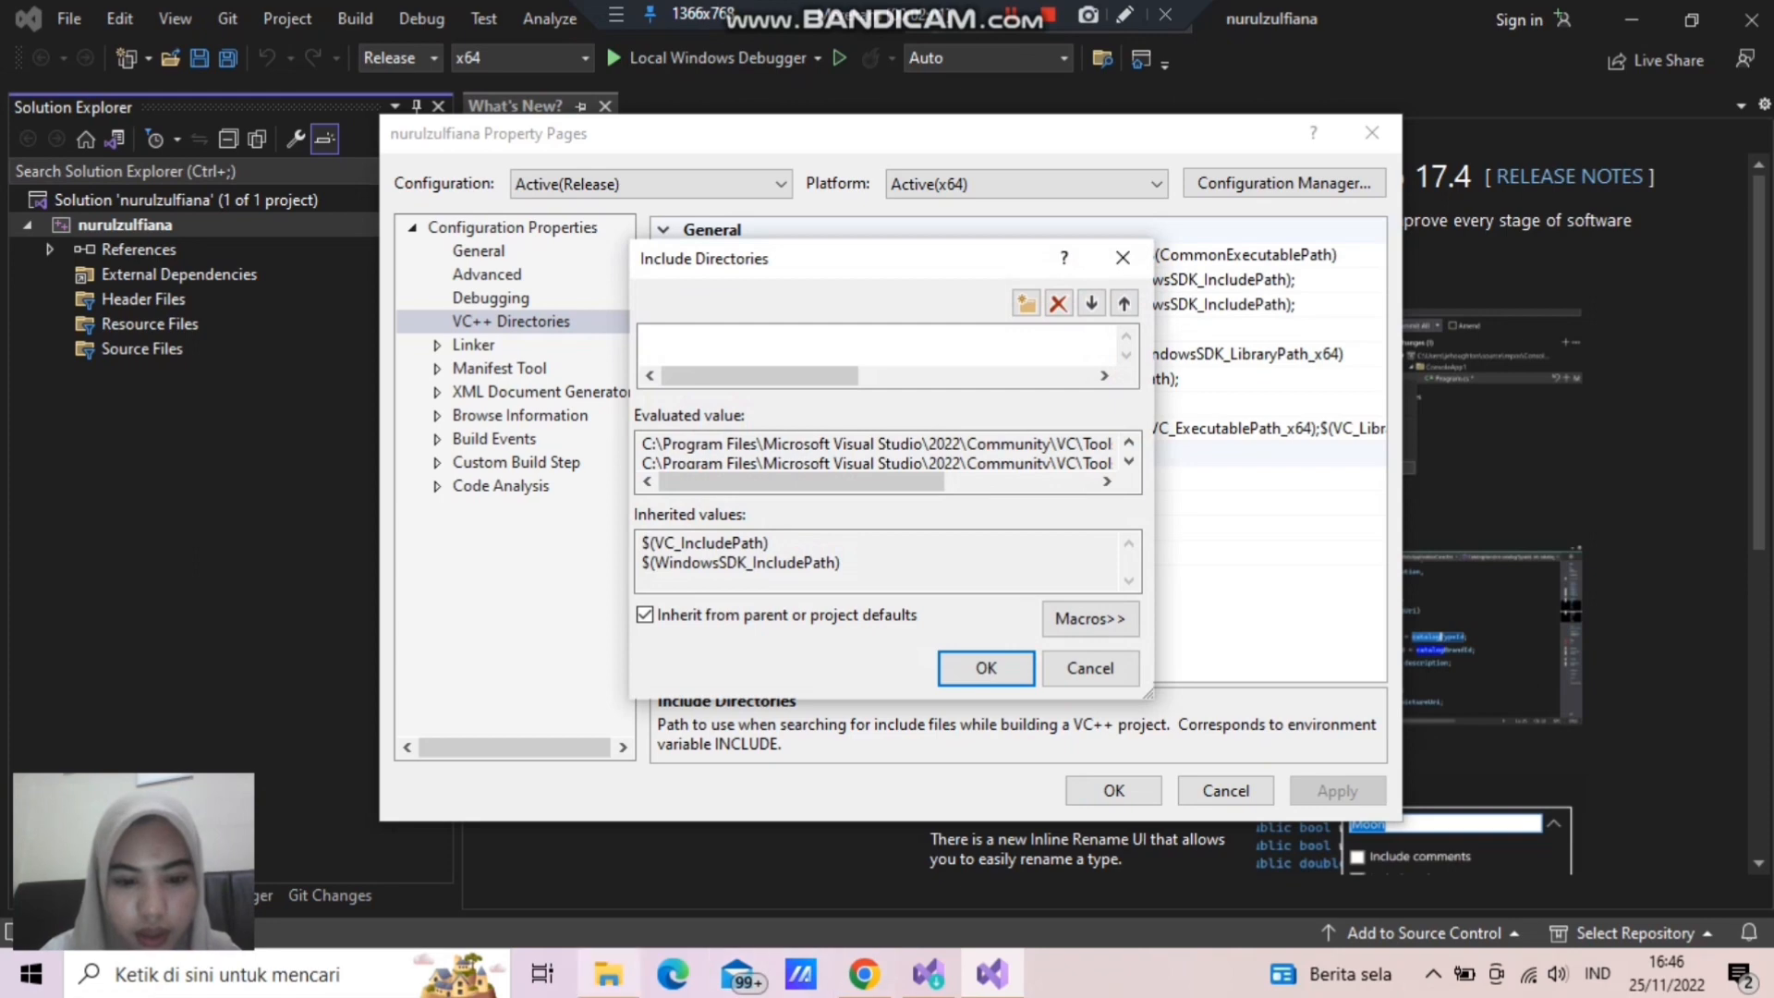
# - Switch to File Explorer, move the include folder from the solution folder into the inner project folder, and open that folder
pyautogui.click(607, 974)
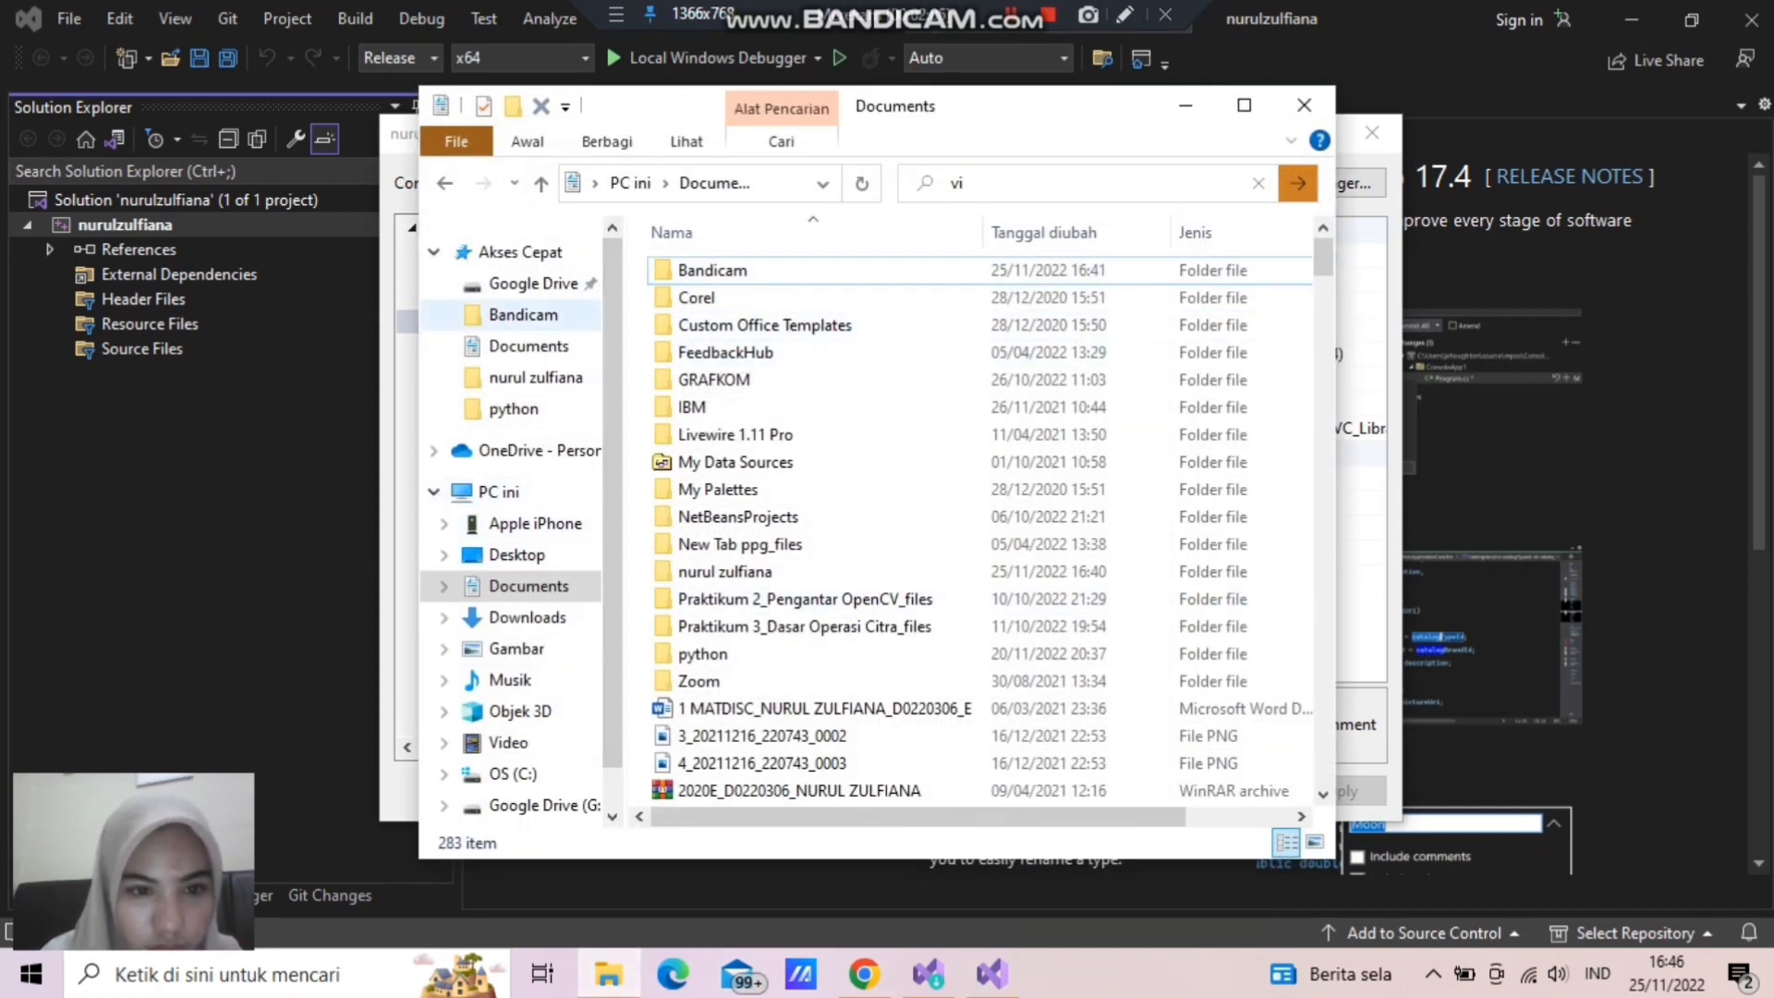
pyautogui.click(536, 377)
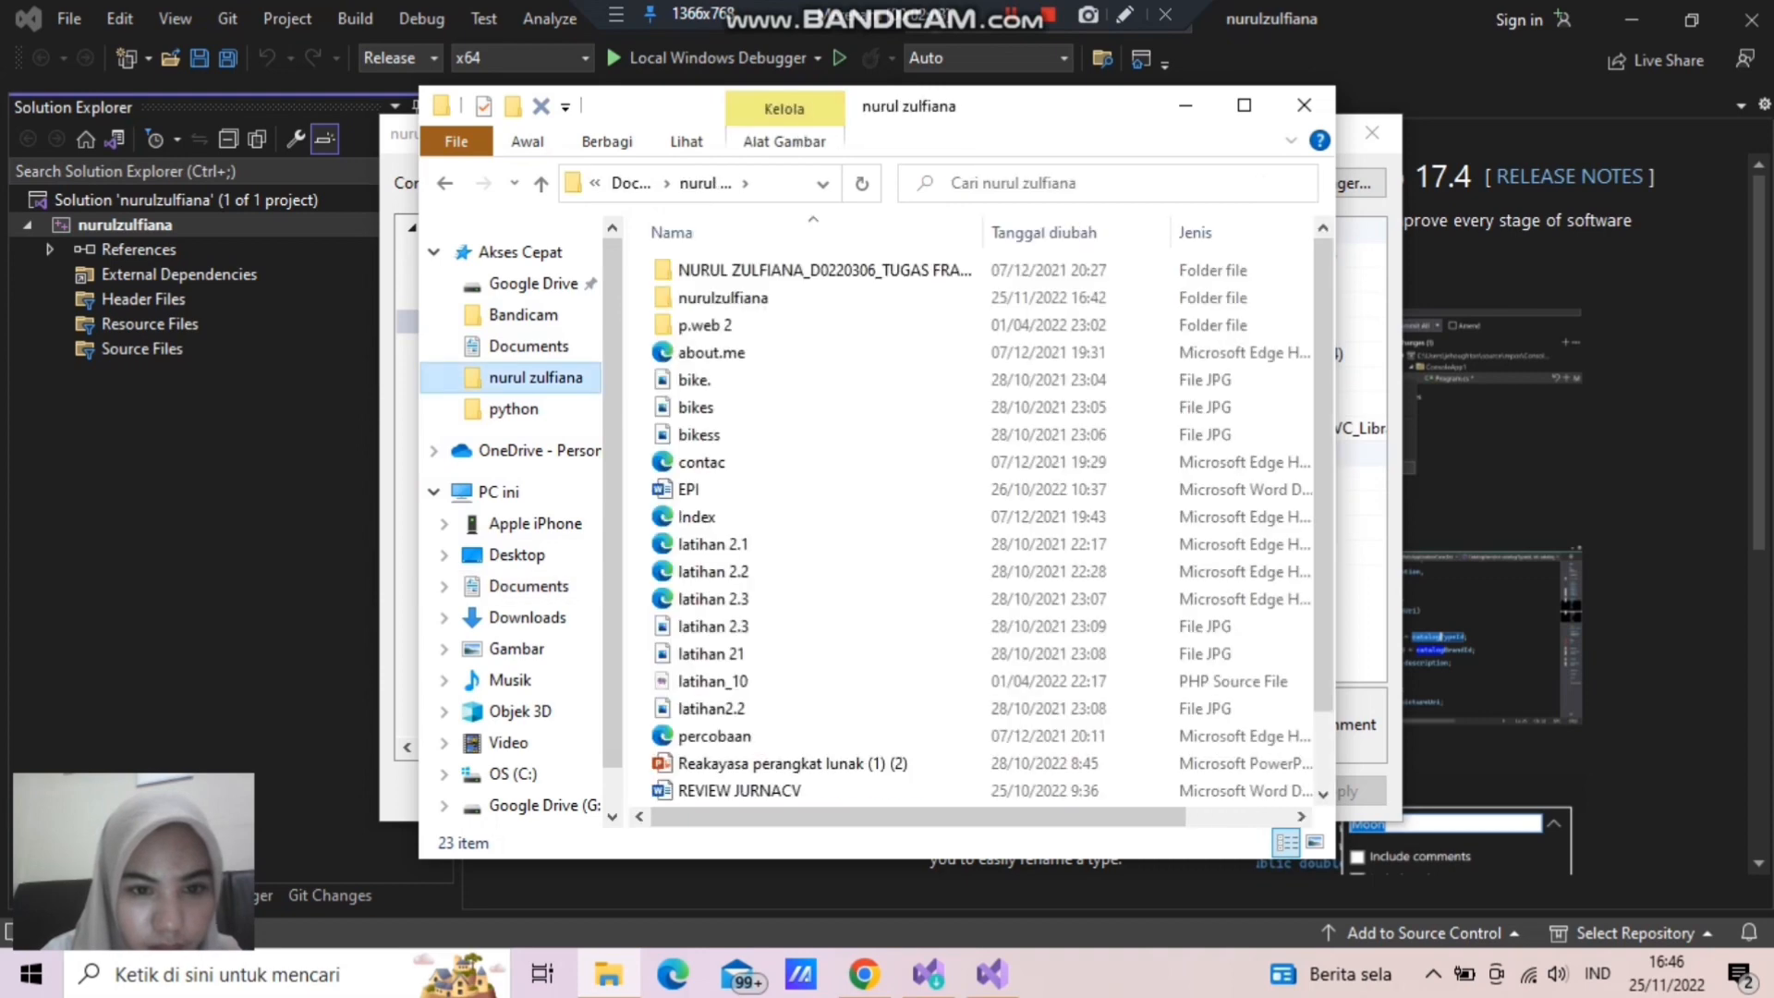
pyautogui.doubleClick(722, 298)
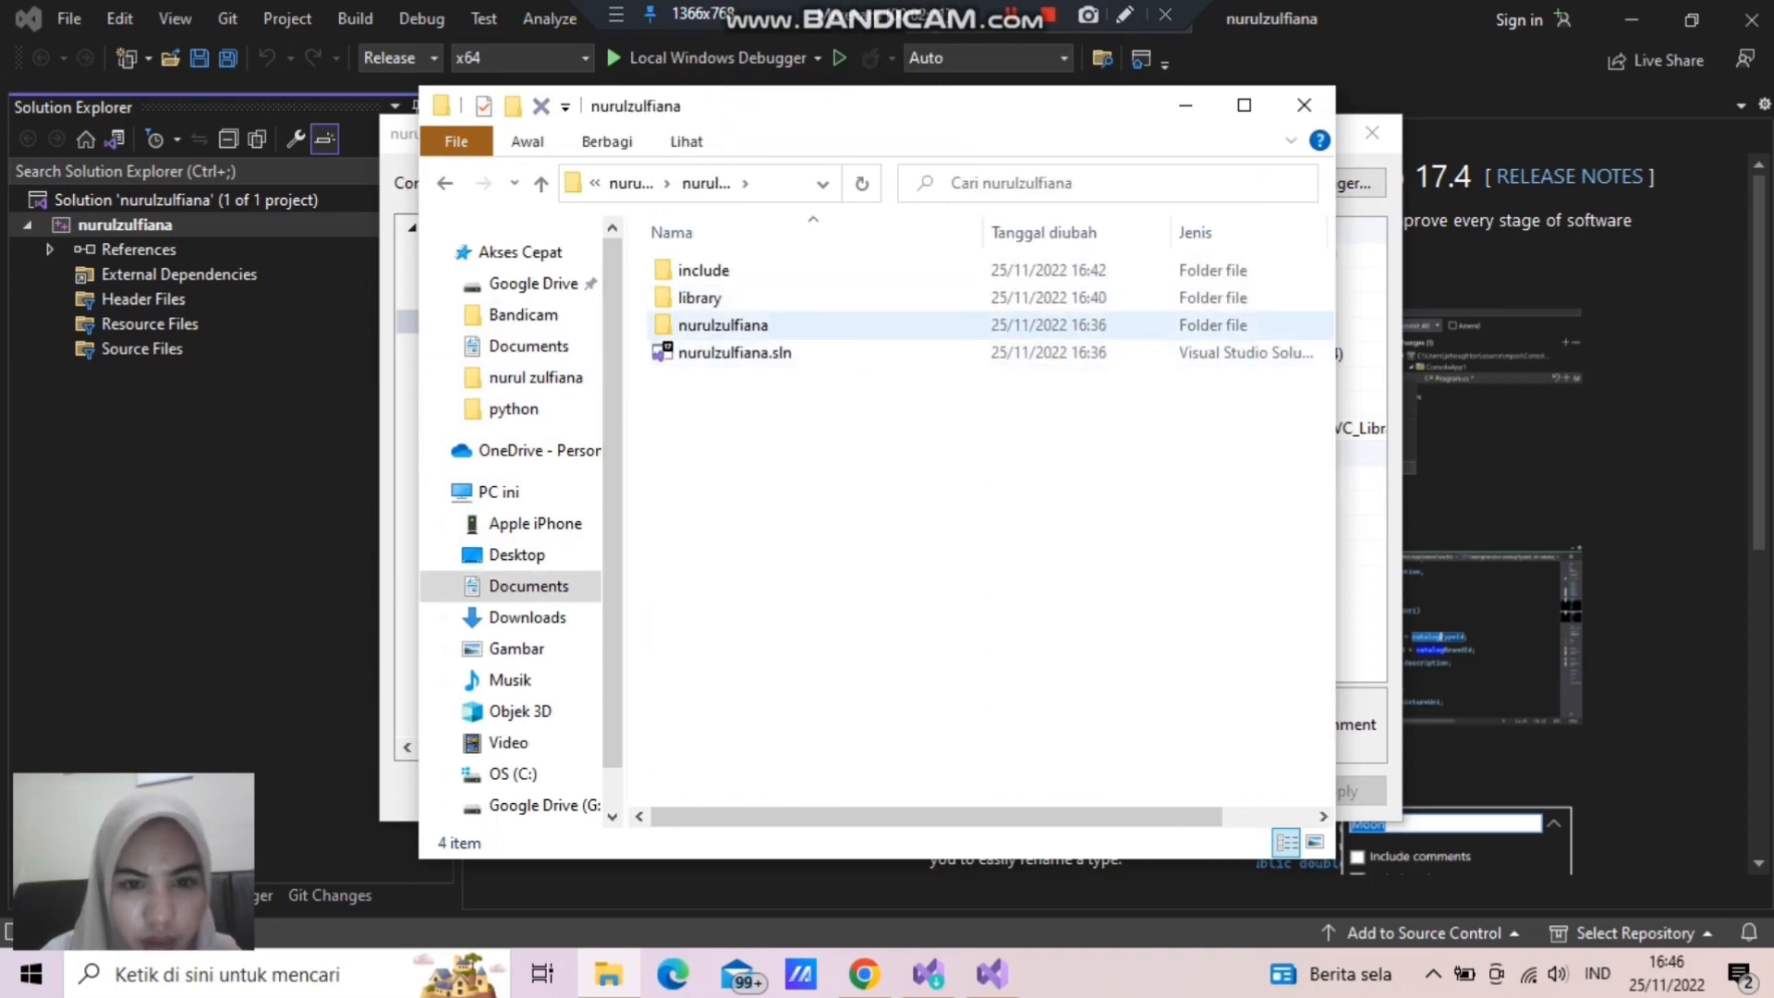
pyautogui.click(723, 324)
pyautogui.doubleClick(722, 324)
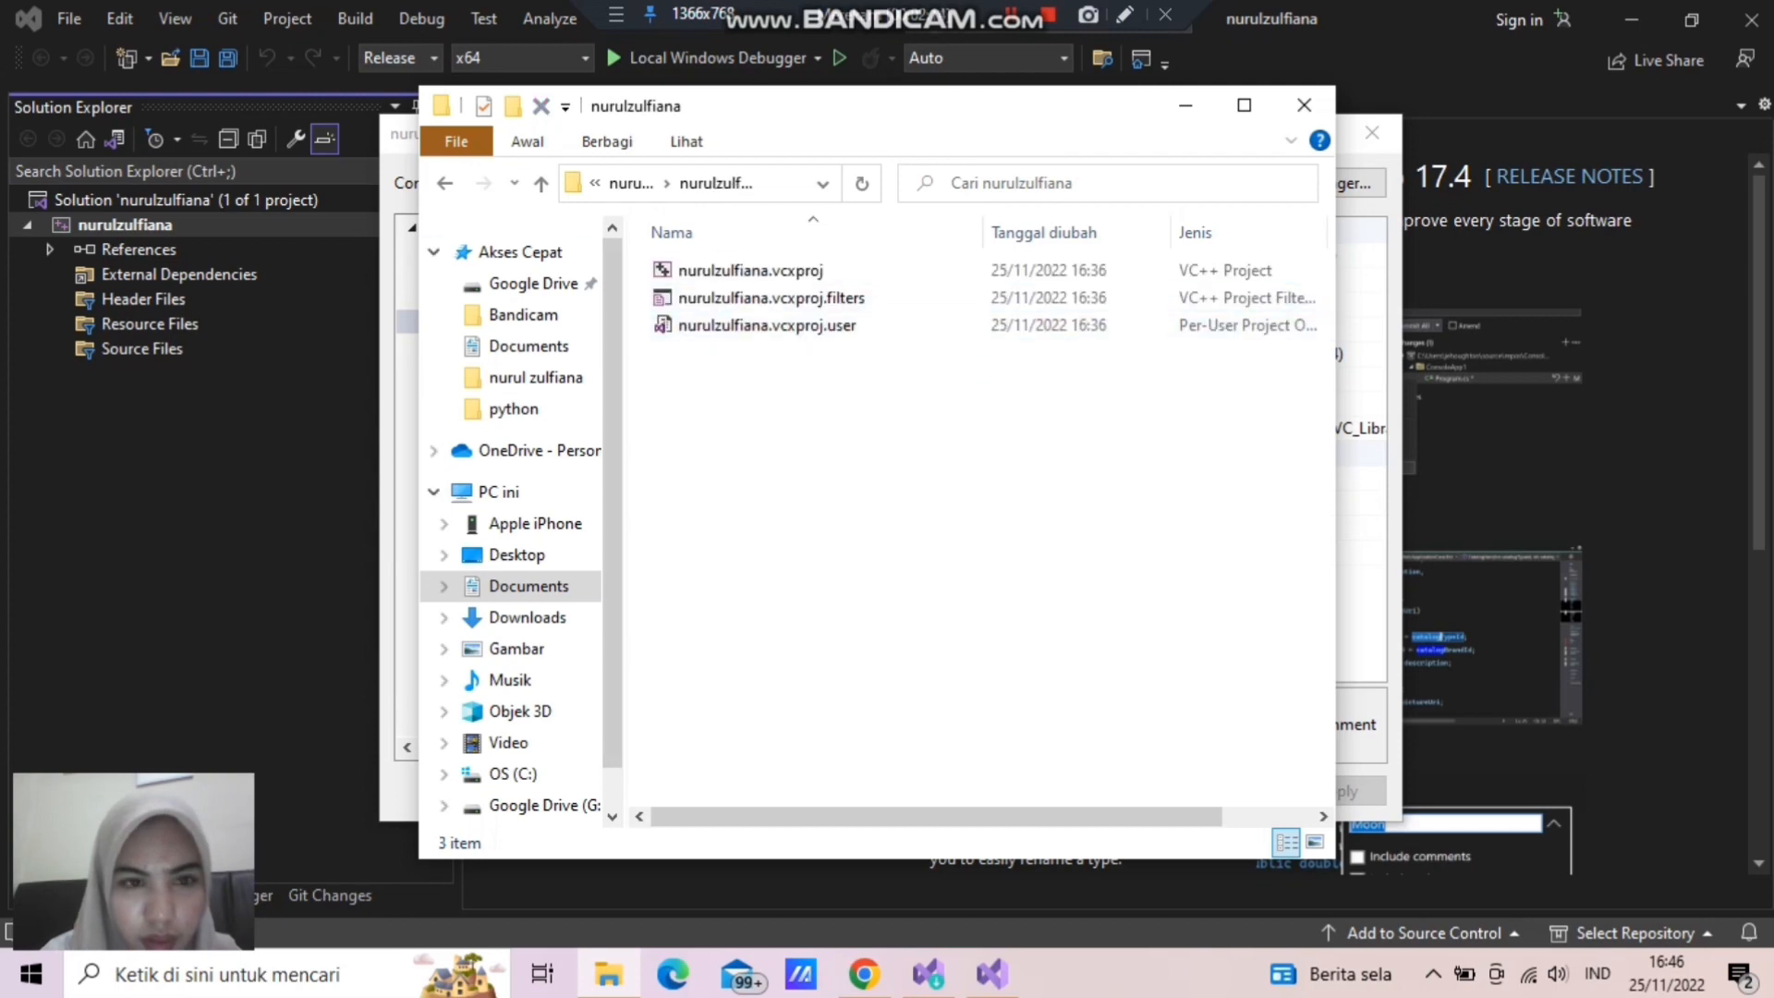
pyautogui.hotkey('alt', 'Left')
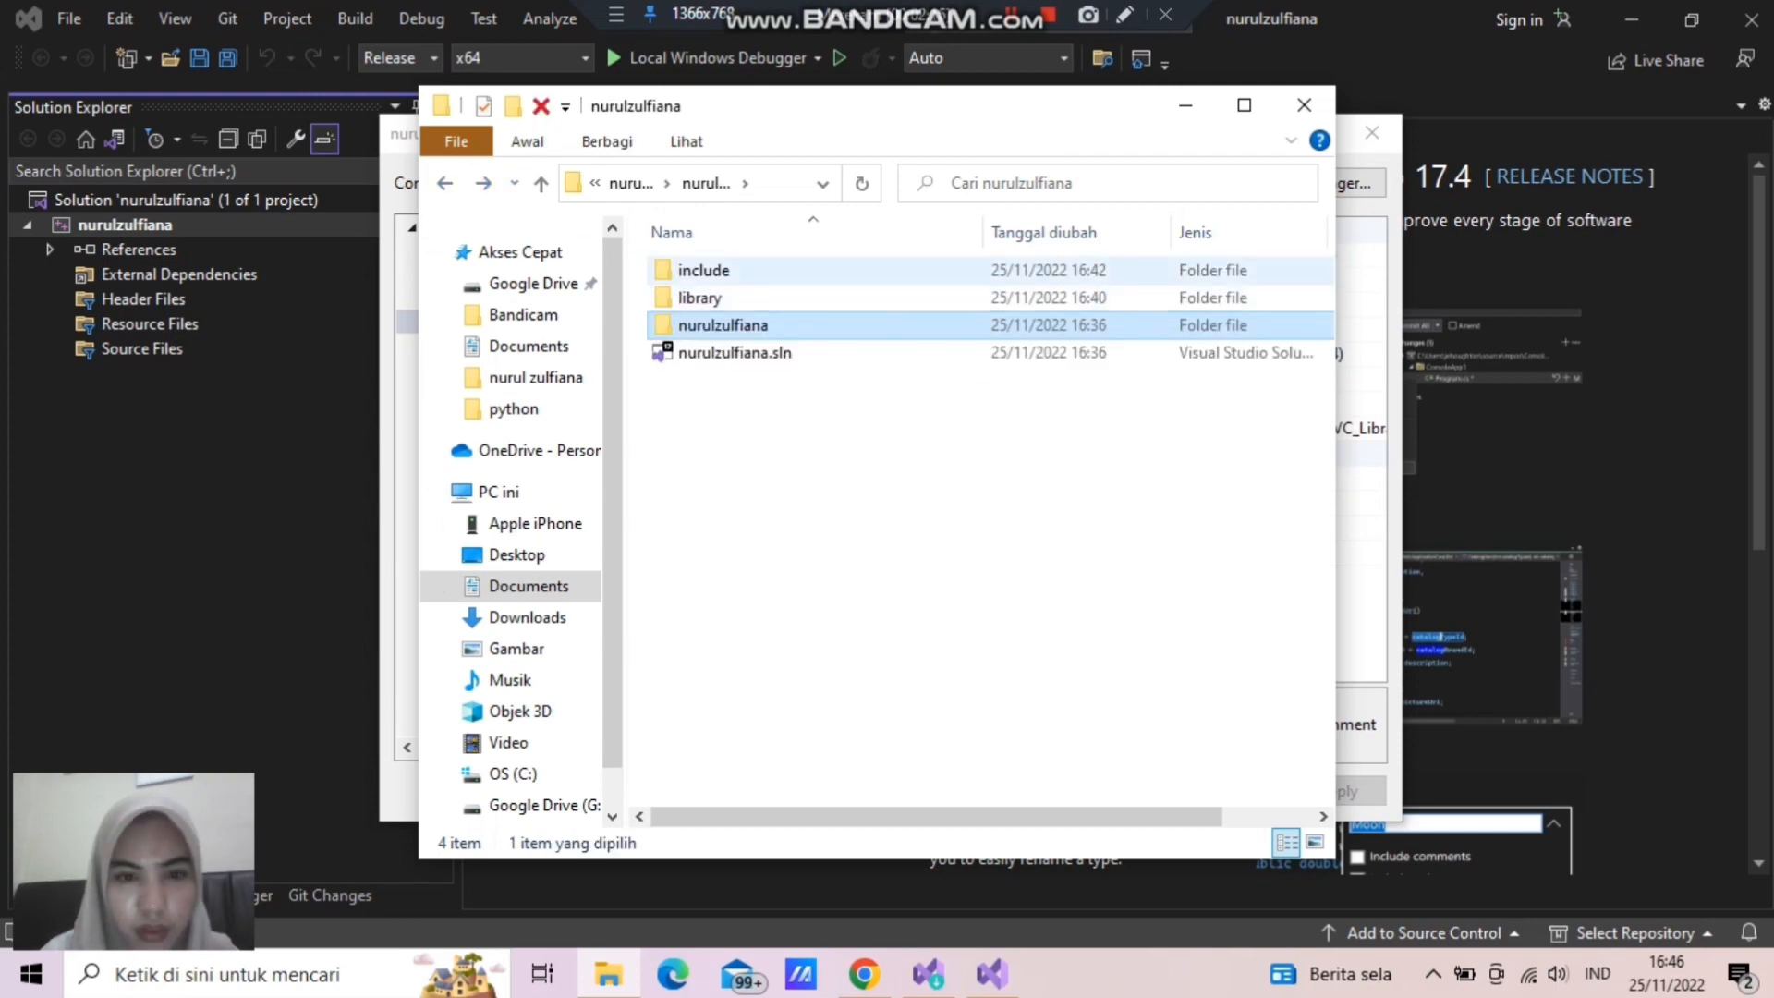
pyautogui.rightClick(758, 271)
pyautogui.click(725, 271)
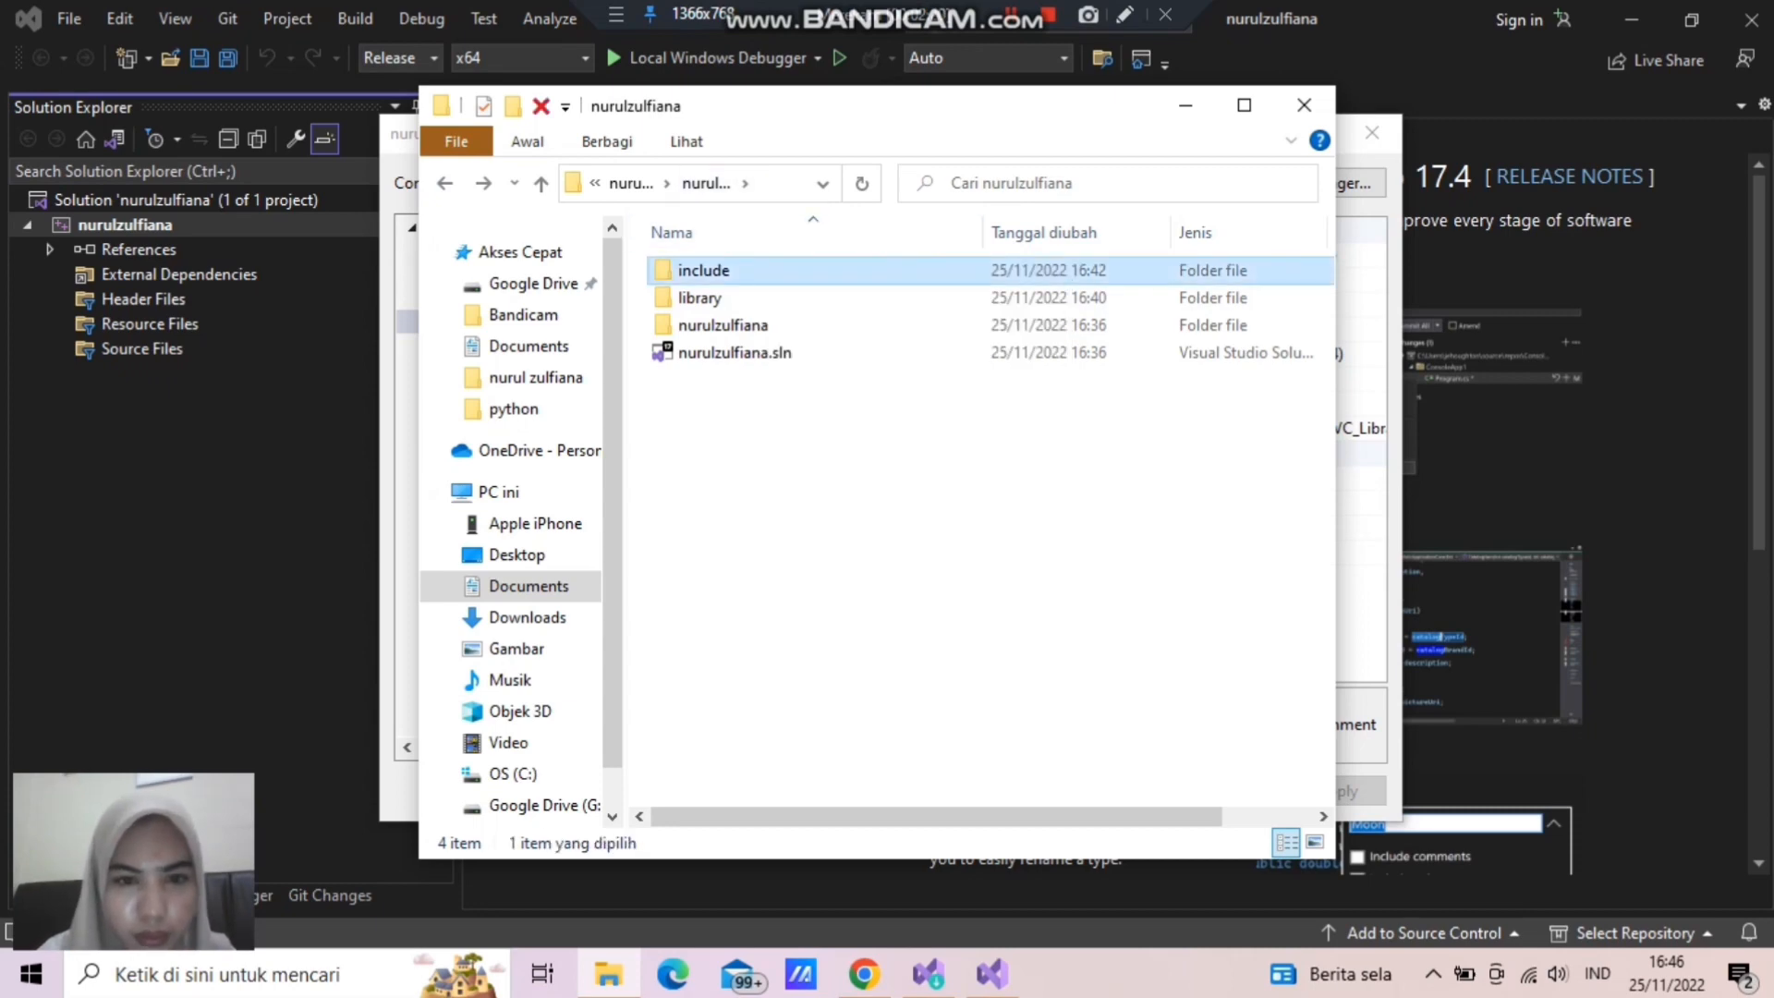
pyautogui.moveTo(725, 271); pyautogui.dragTo(729, 326)
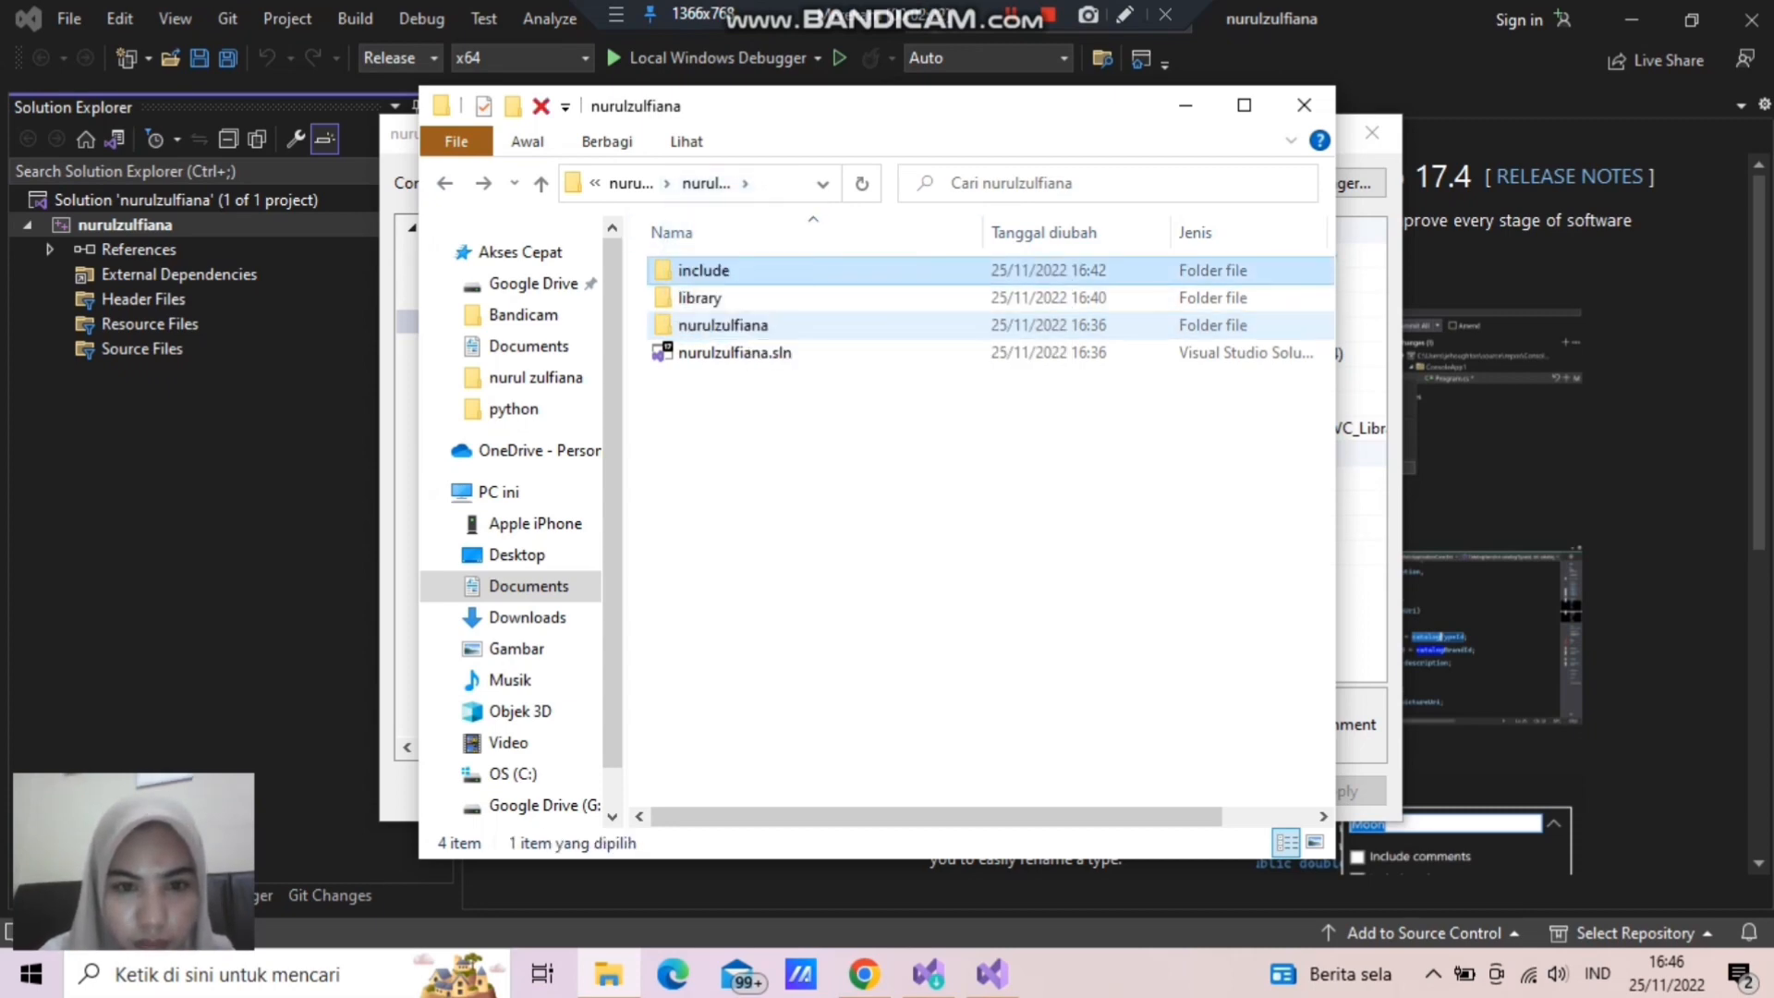
pyautogui.click(729, 299)
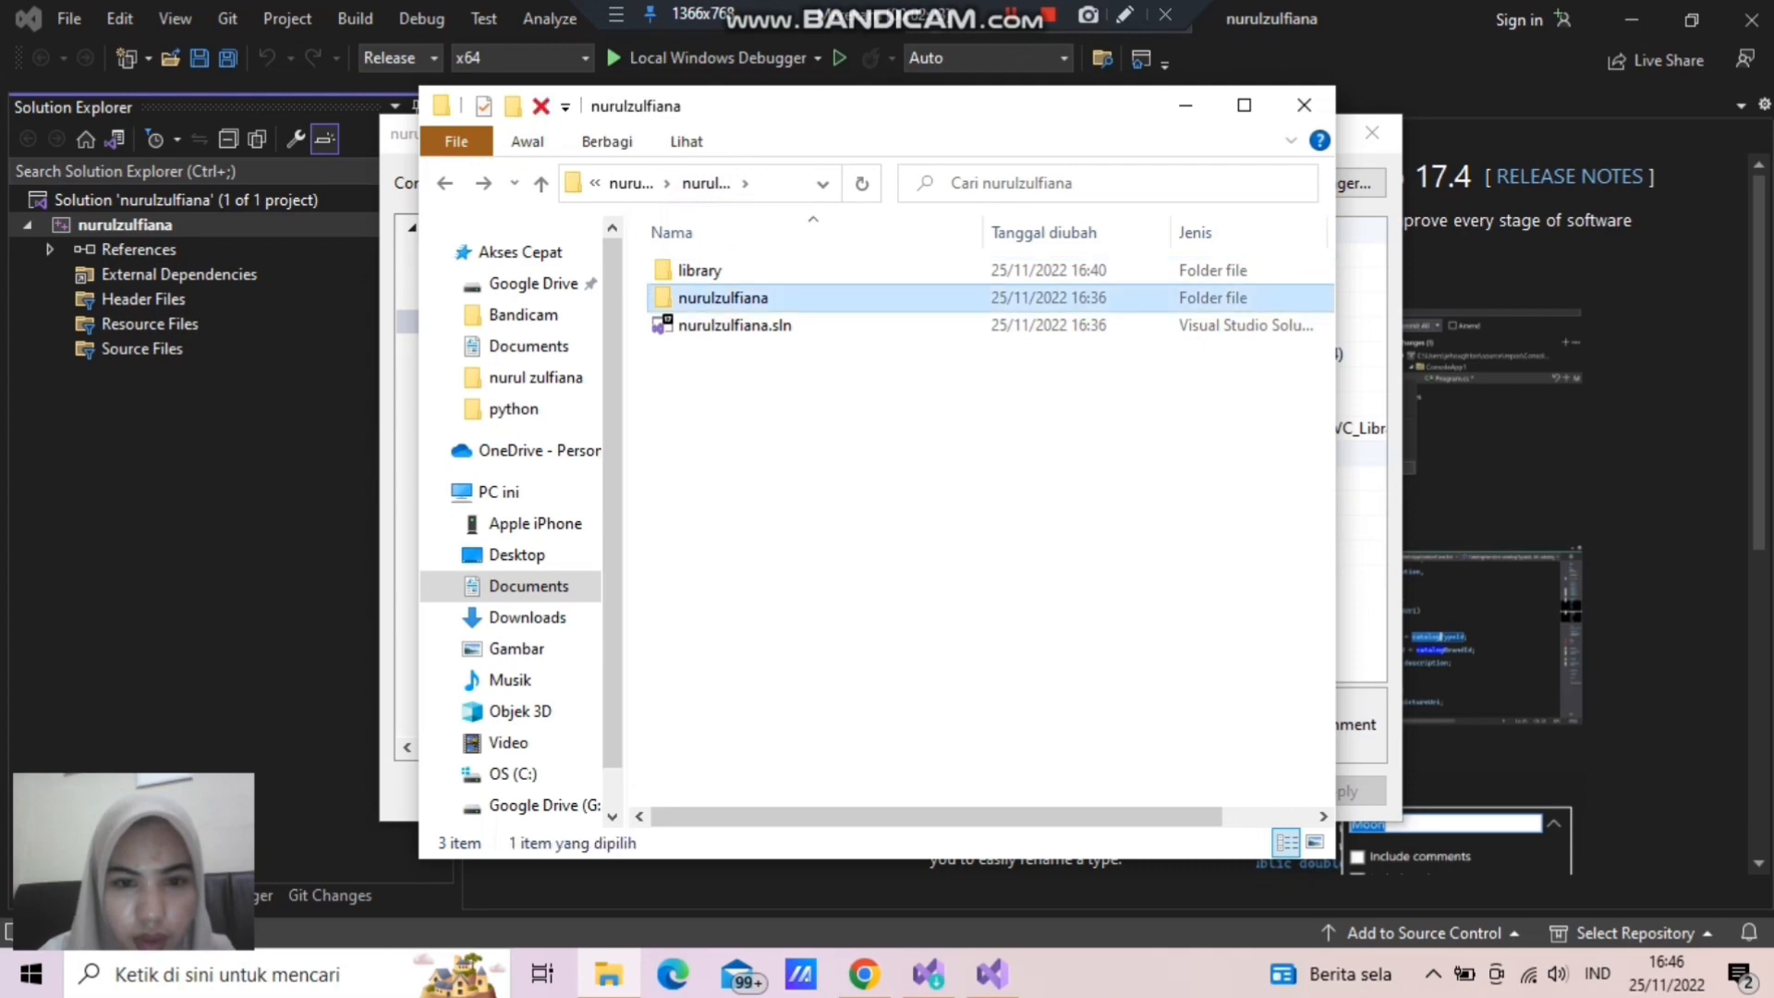
pyautogui.doubleClick(730, 298)
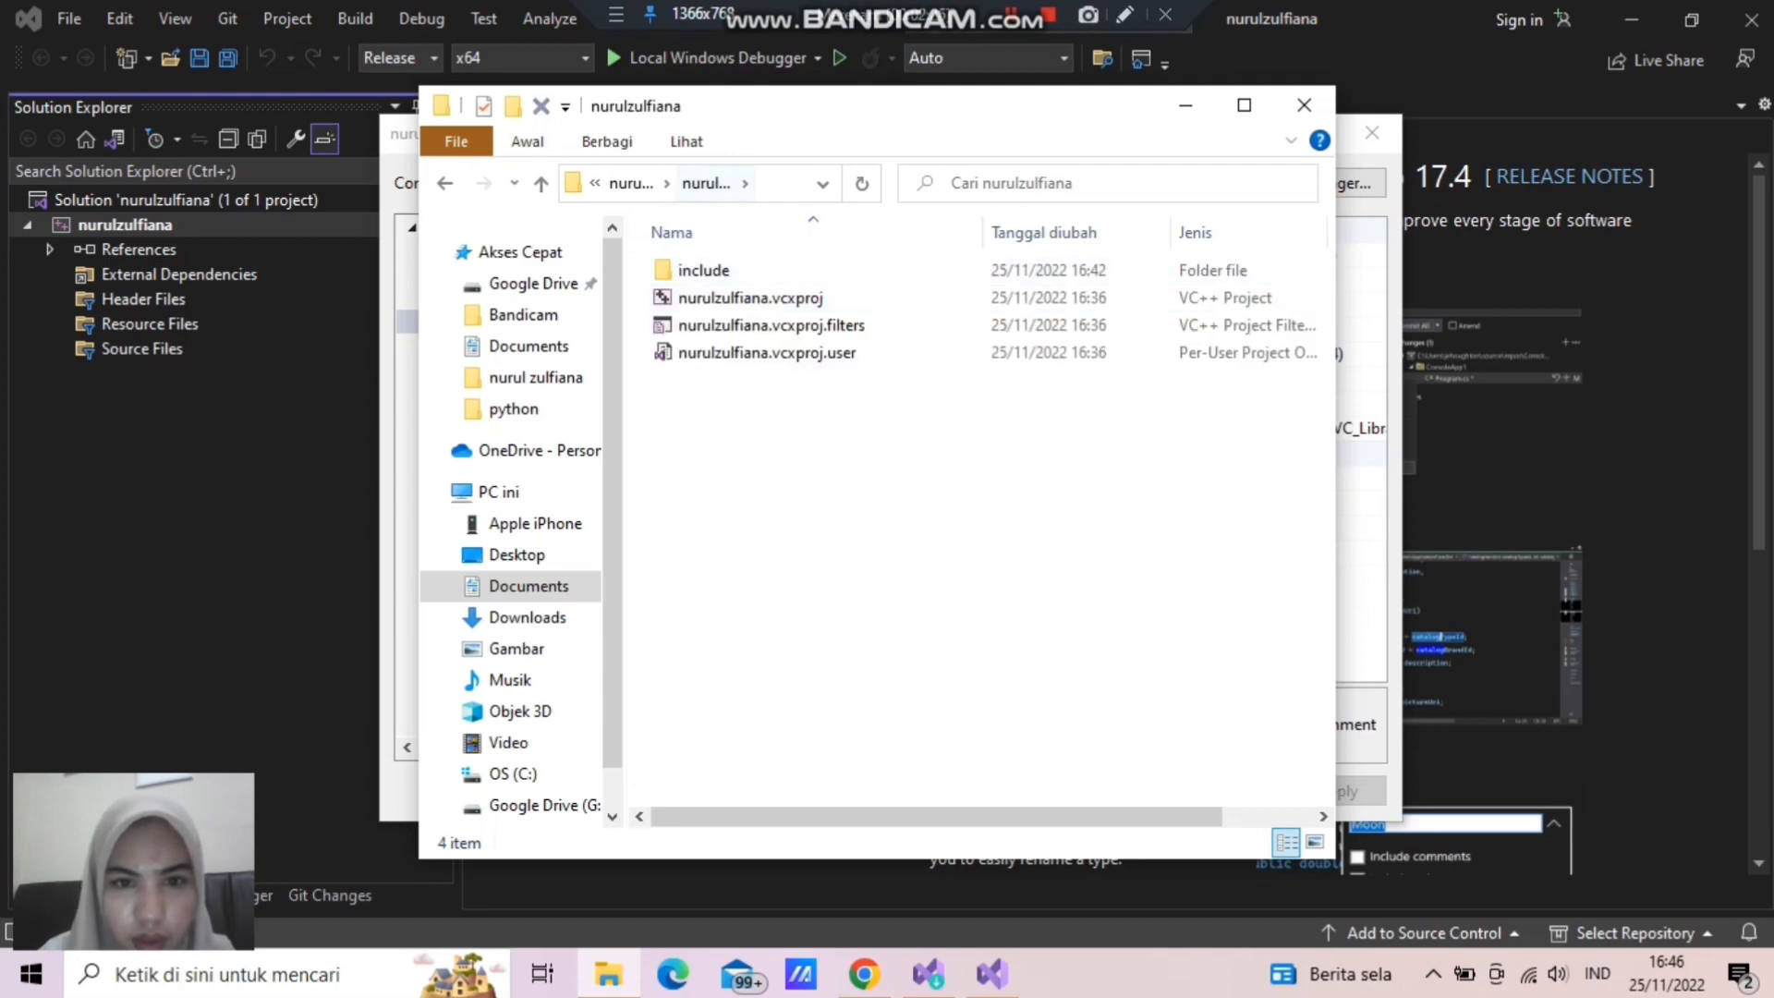
# - Copy the inner project folder's full path and add it to the project's Include Directories in Visual Studio
pyautogui.click(821, 183)
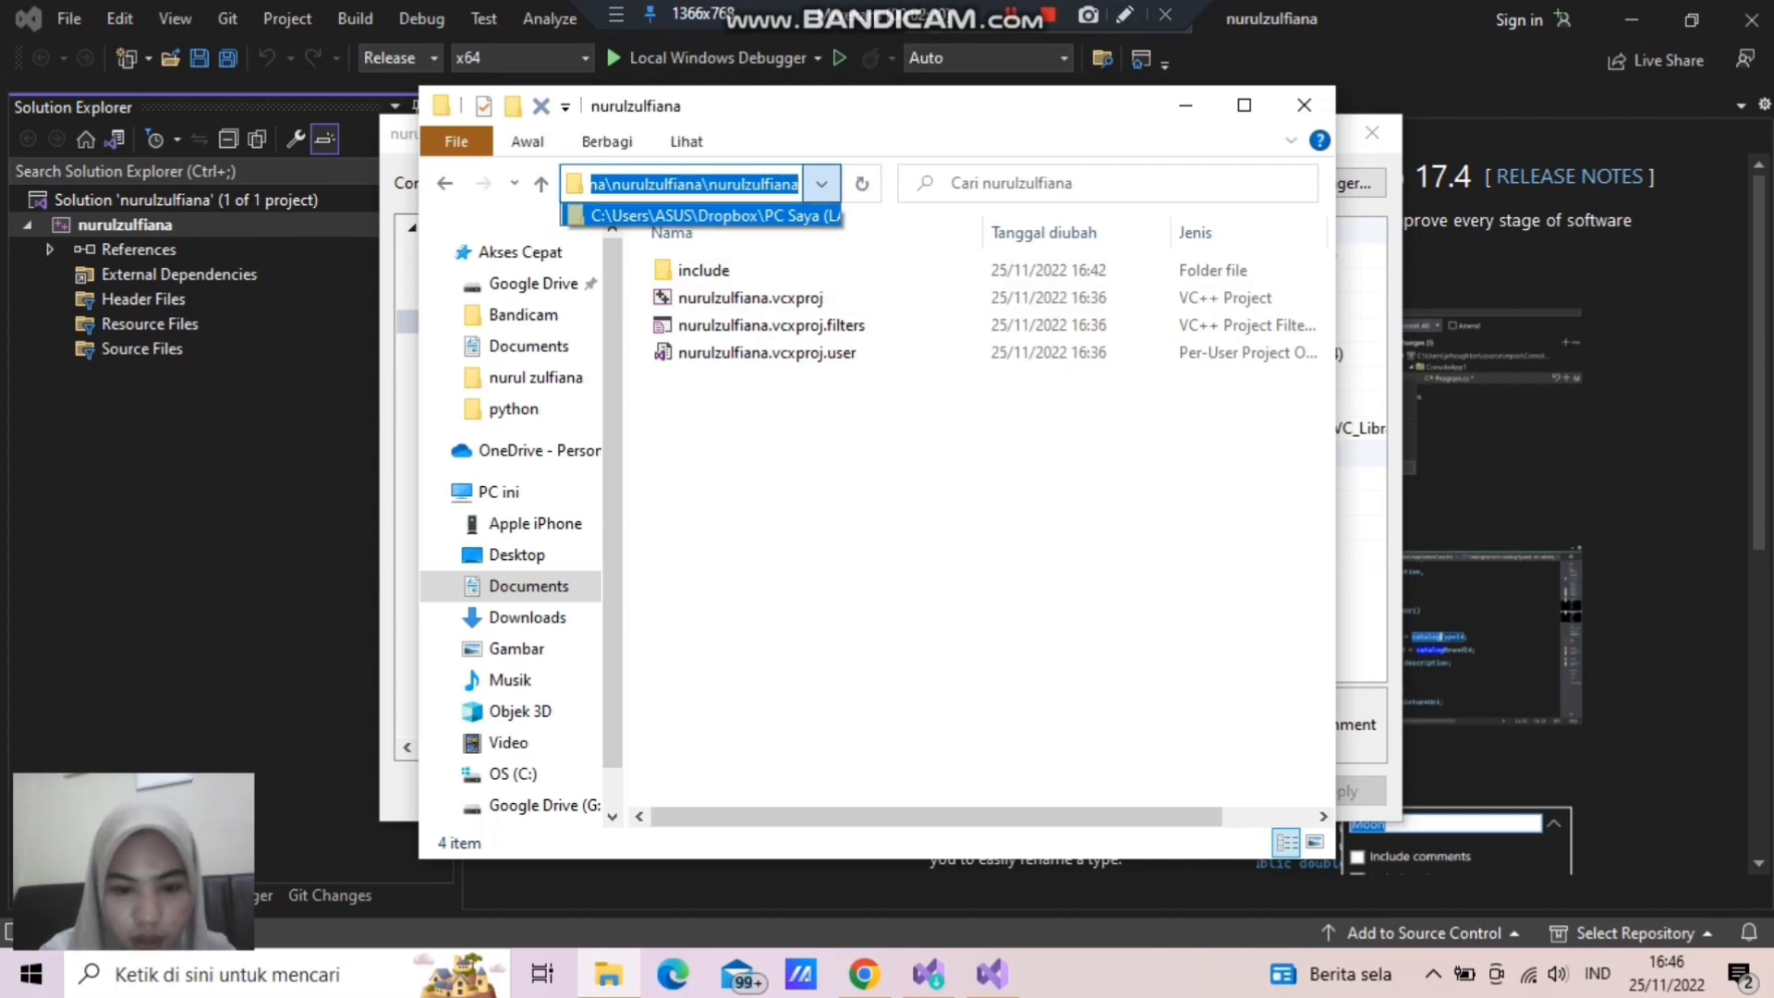
pyautogui.click(991, 972)
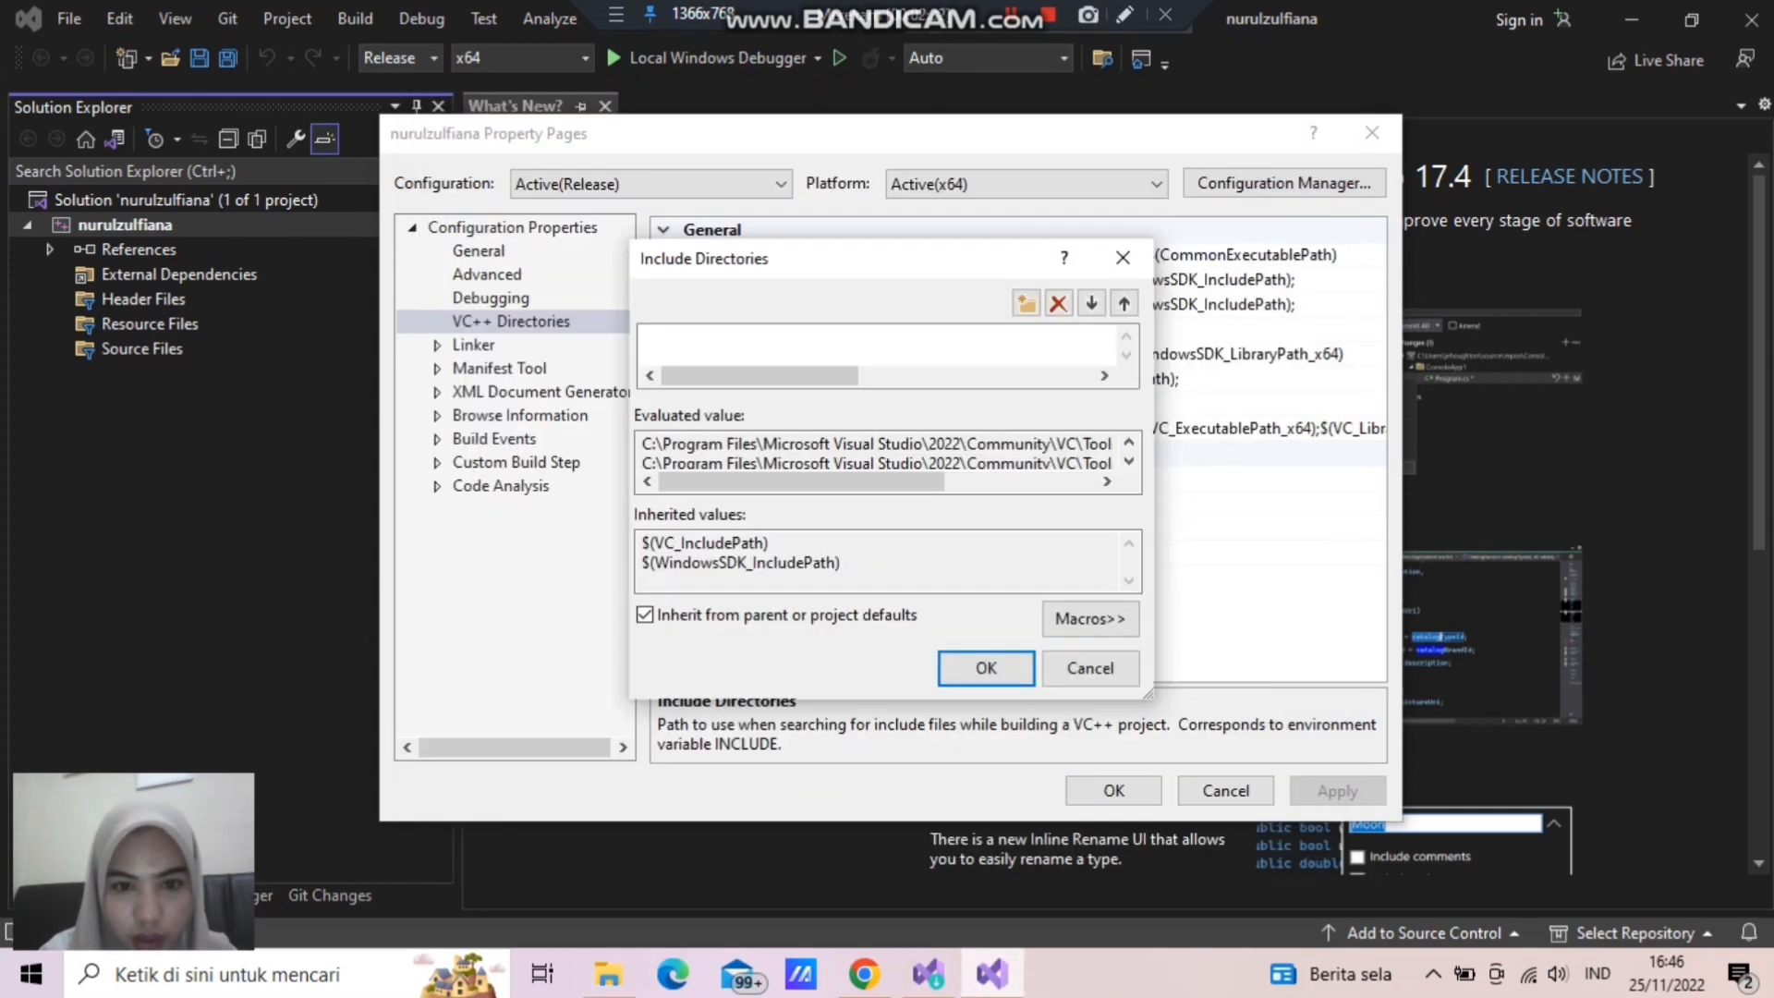
pyautogui.click(795, 336)
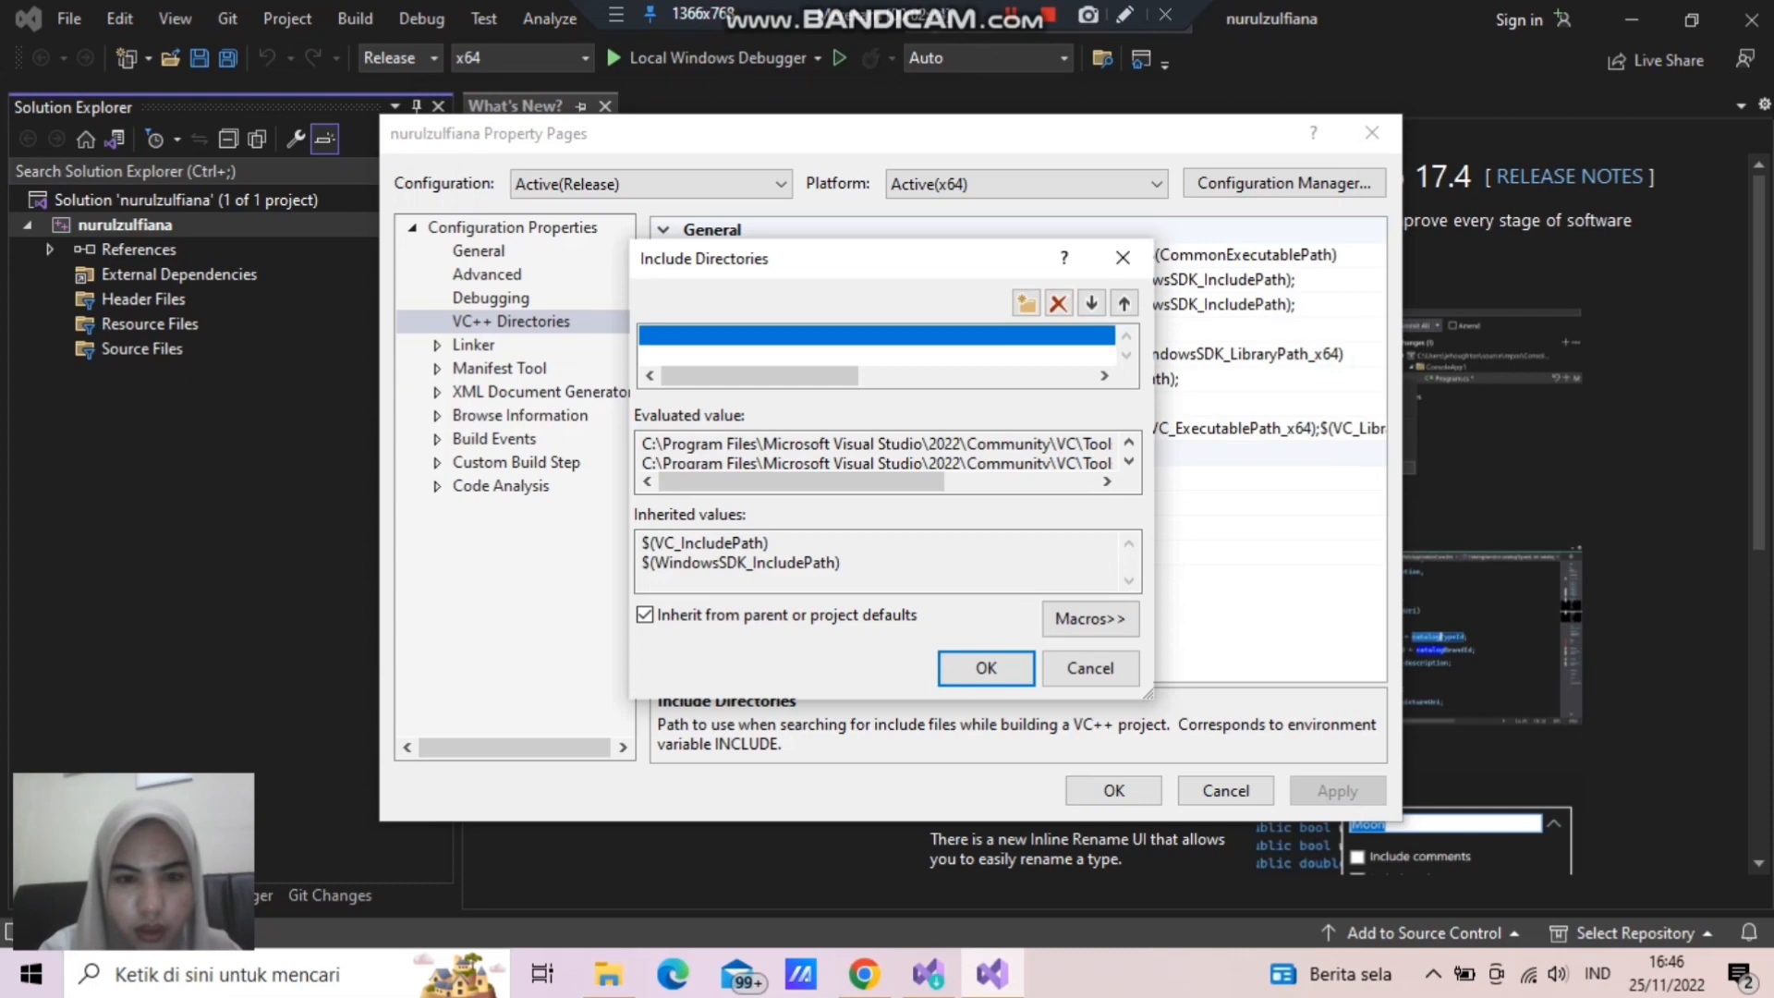
pyautogui.hotkey('ctrl', 'v')
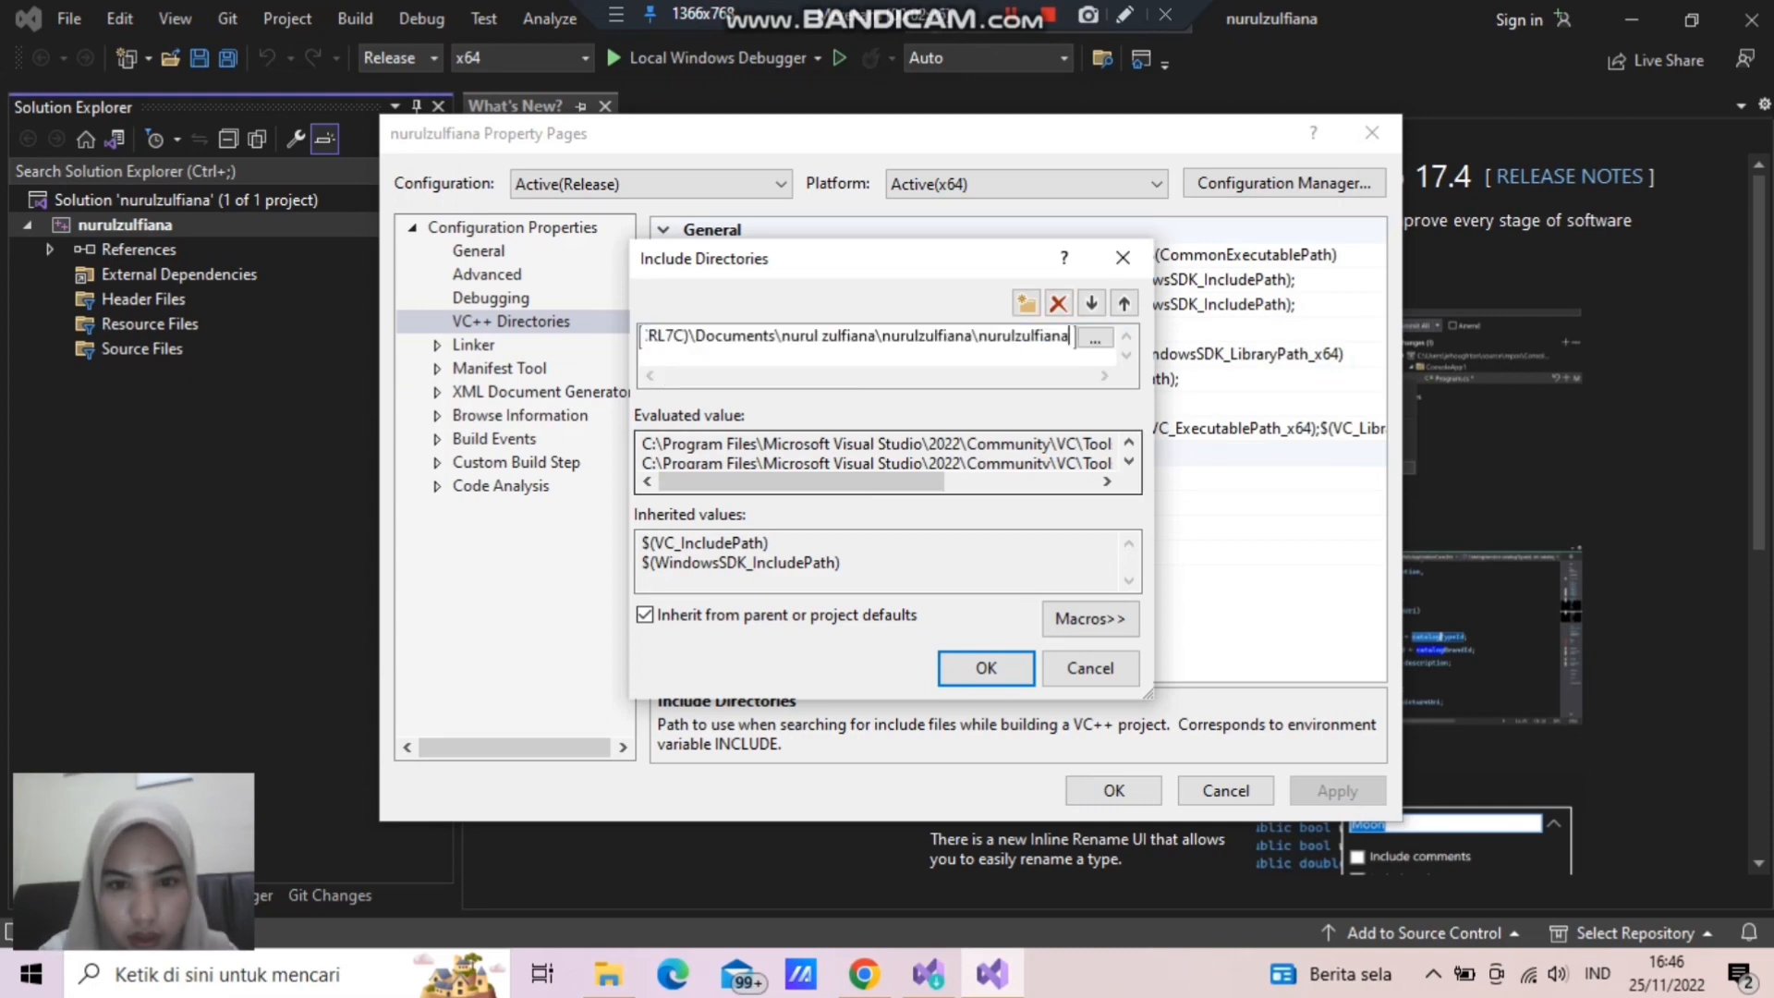
pyautogui.click(986, 667)
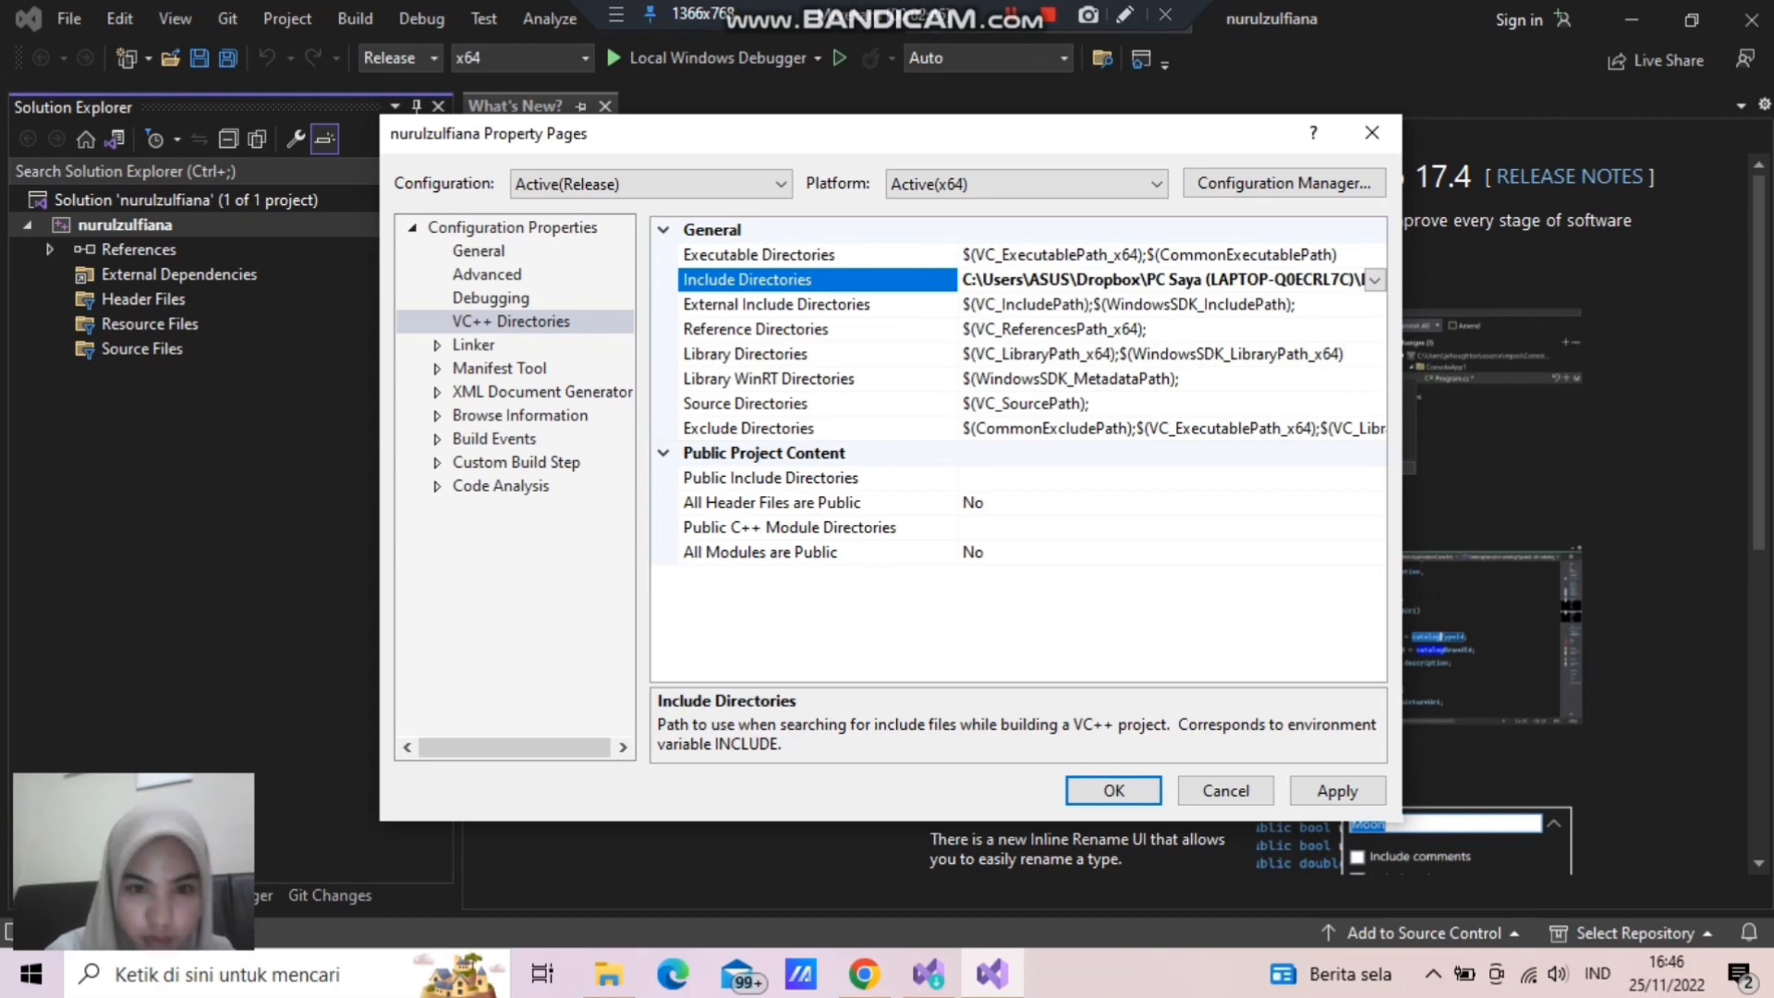
# - Select the Library Directories property, and in File Explorer move the library folder into the inner project folder and open that folder
pyautogui.click(816, 353)
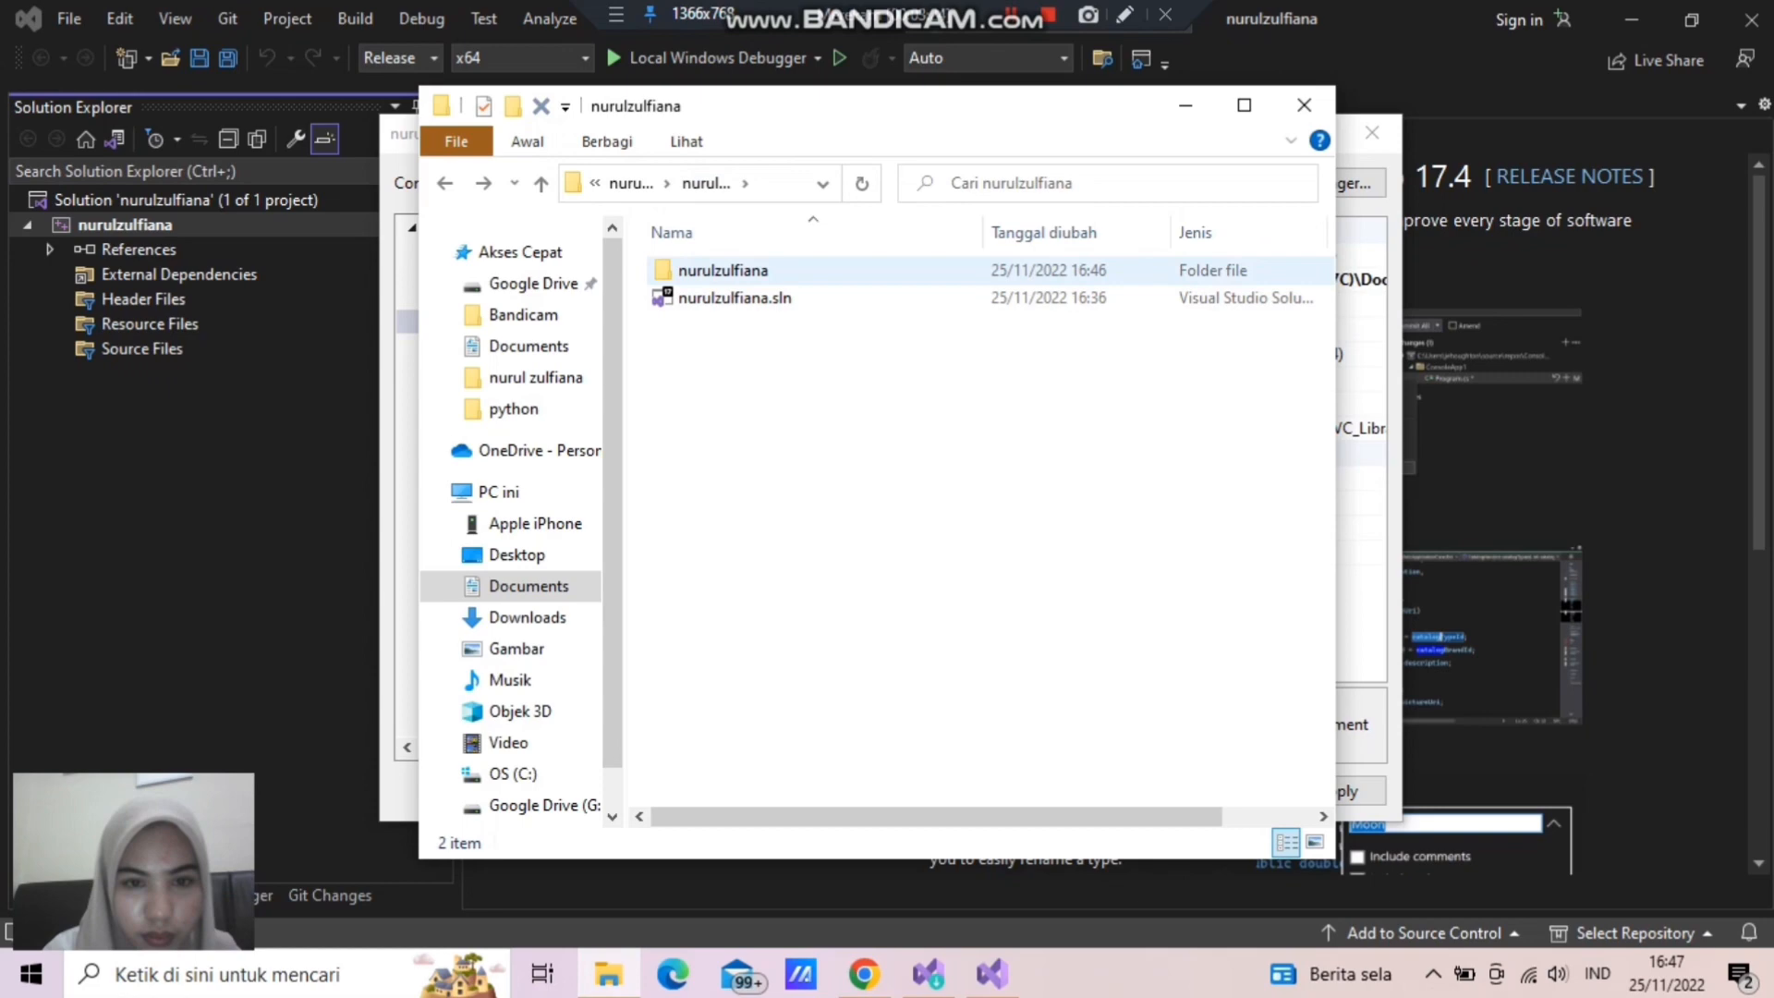
pyautogui.click(723, 271)
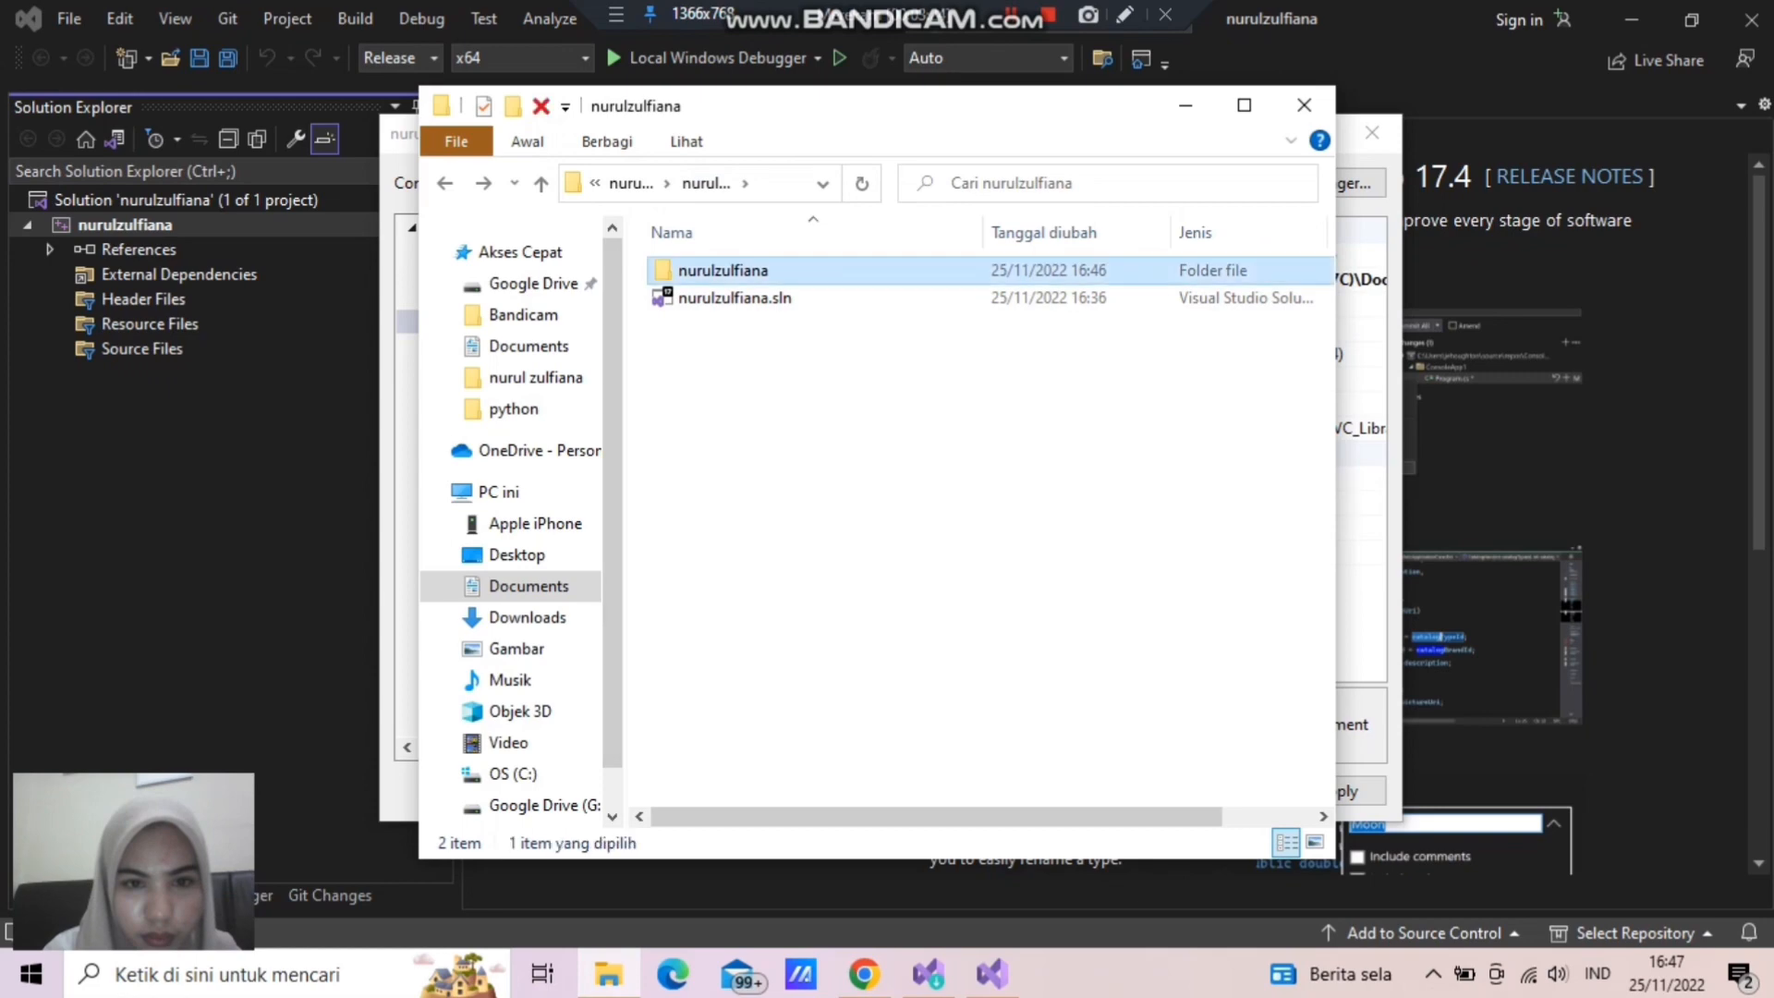
pyautogui.doubleClick(723, 271)
pyautogui.click(723, 270)
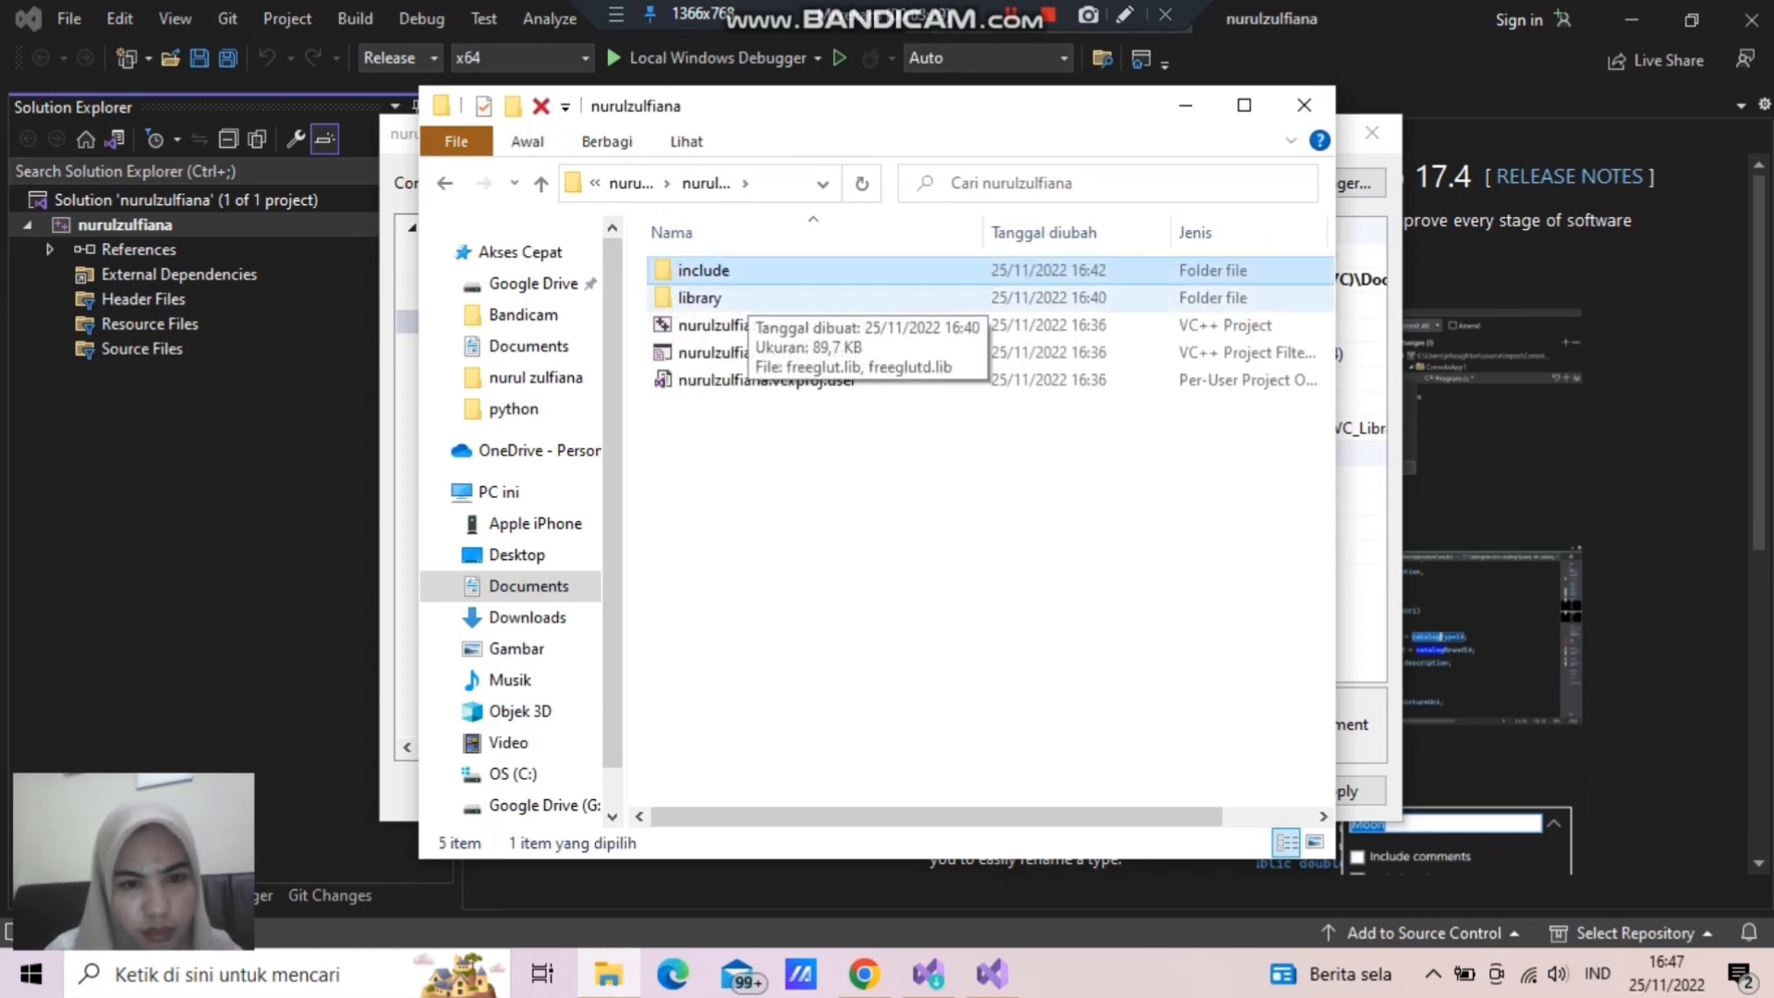
# - Open the library folder inside the inner project folder and copy its full path
pyautogui.doubleClick(729, 297)
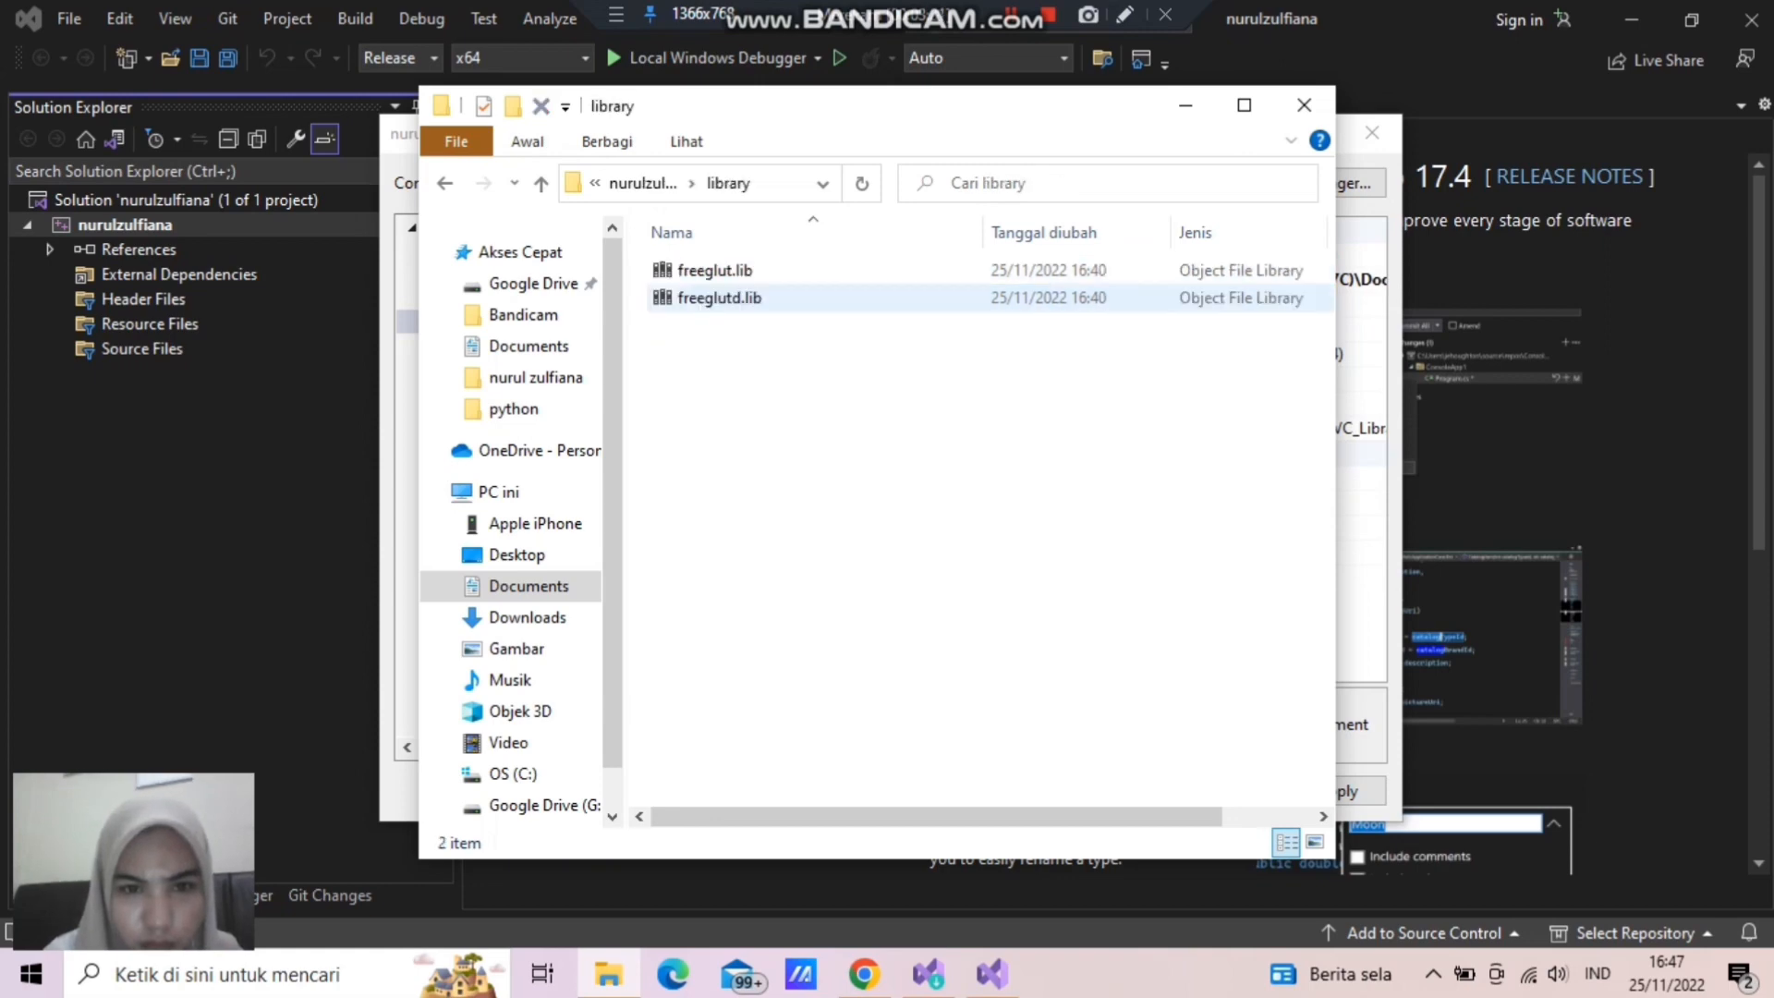
pyautogui.click(821, 184)
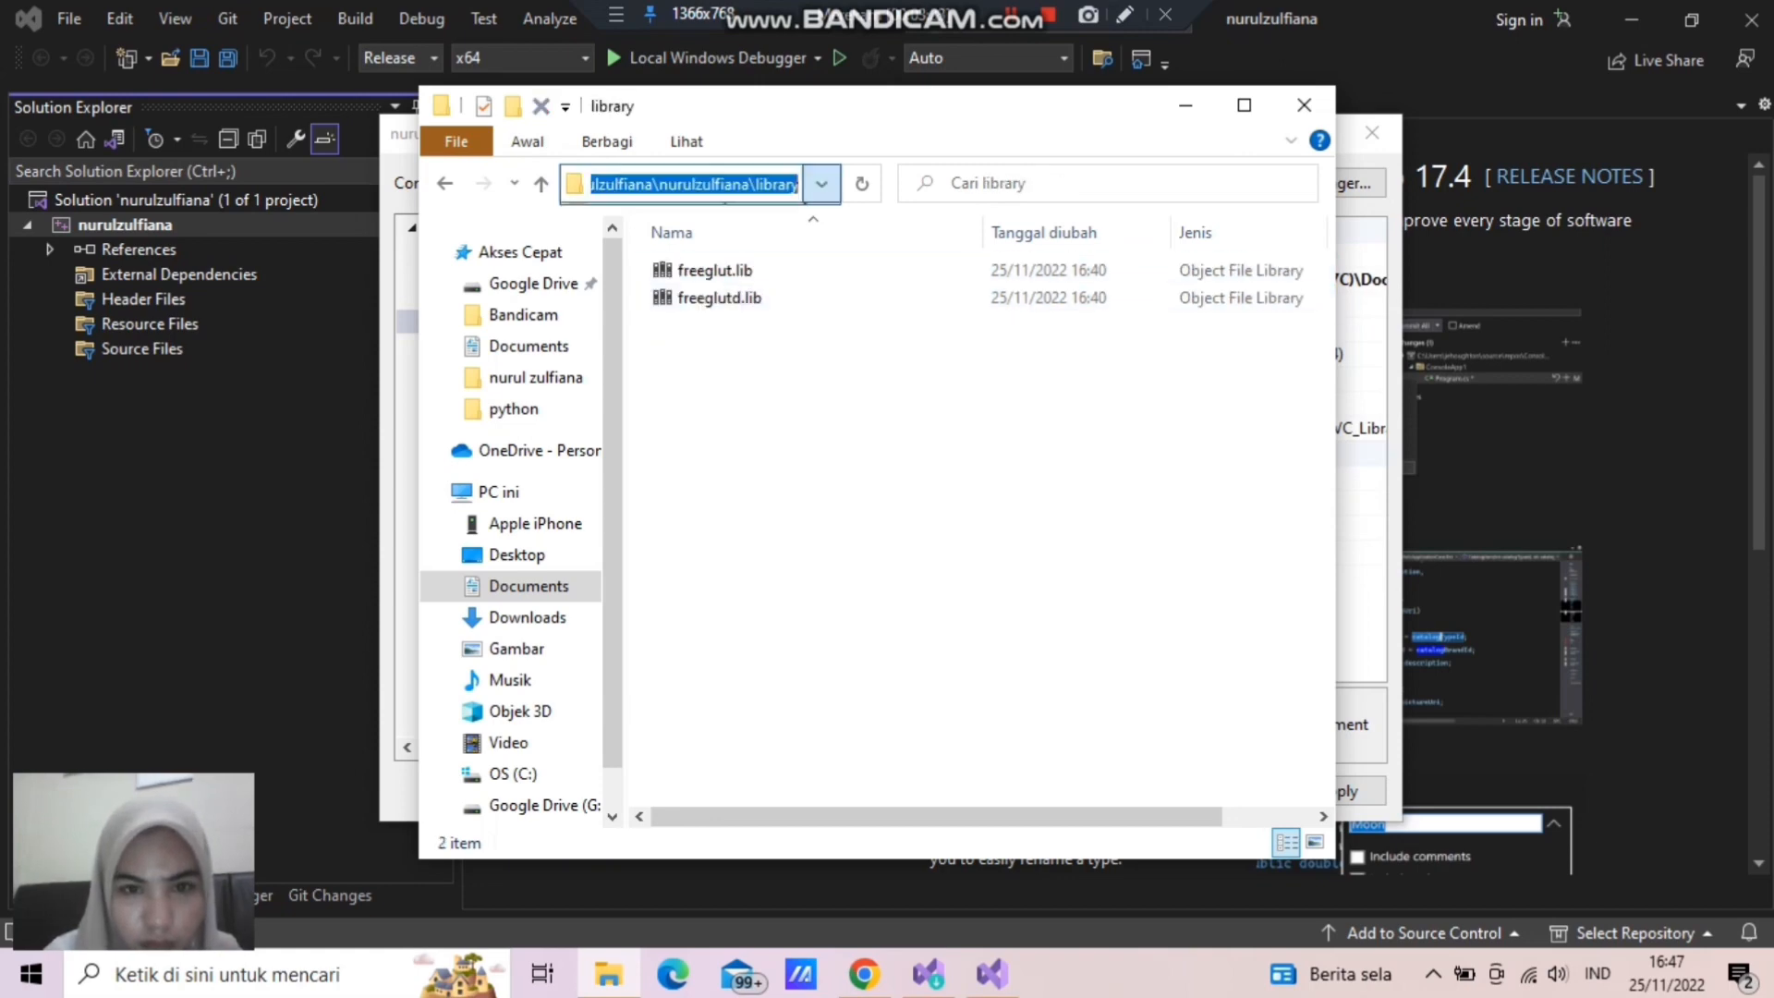
pyautogui.click(796, 219)
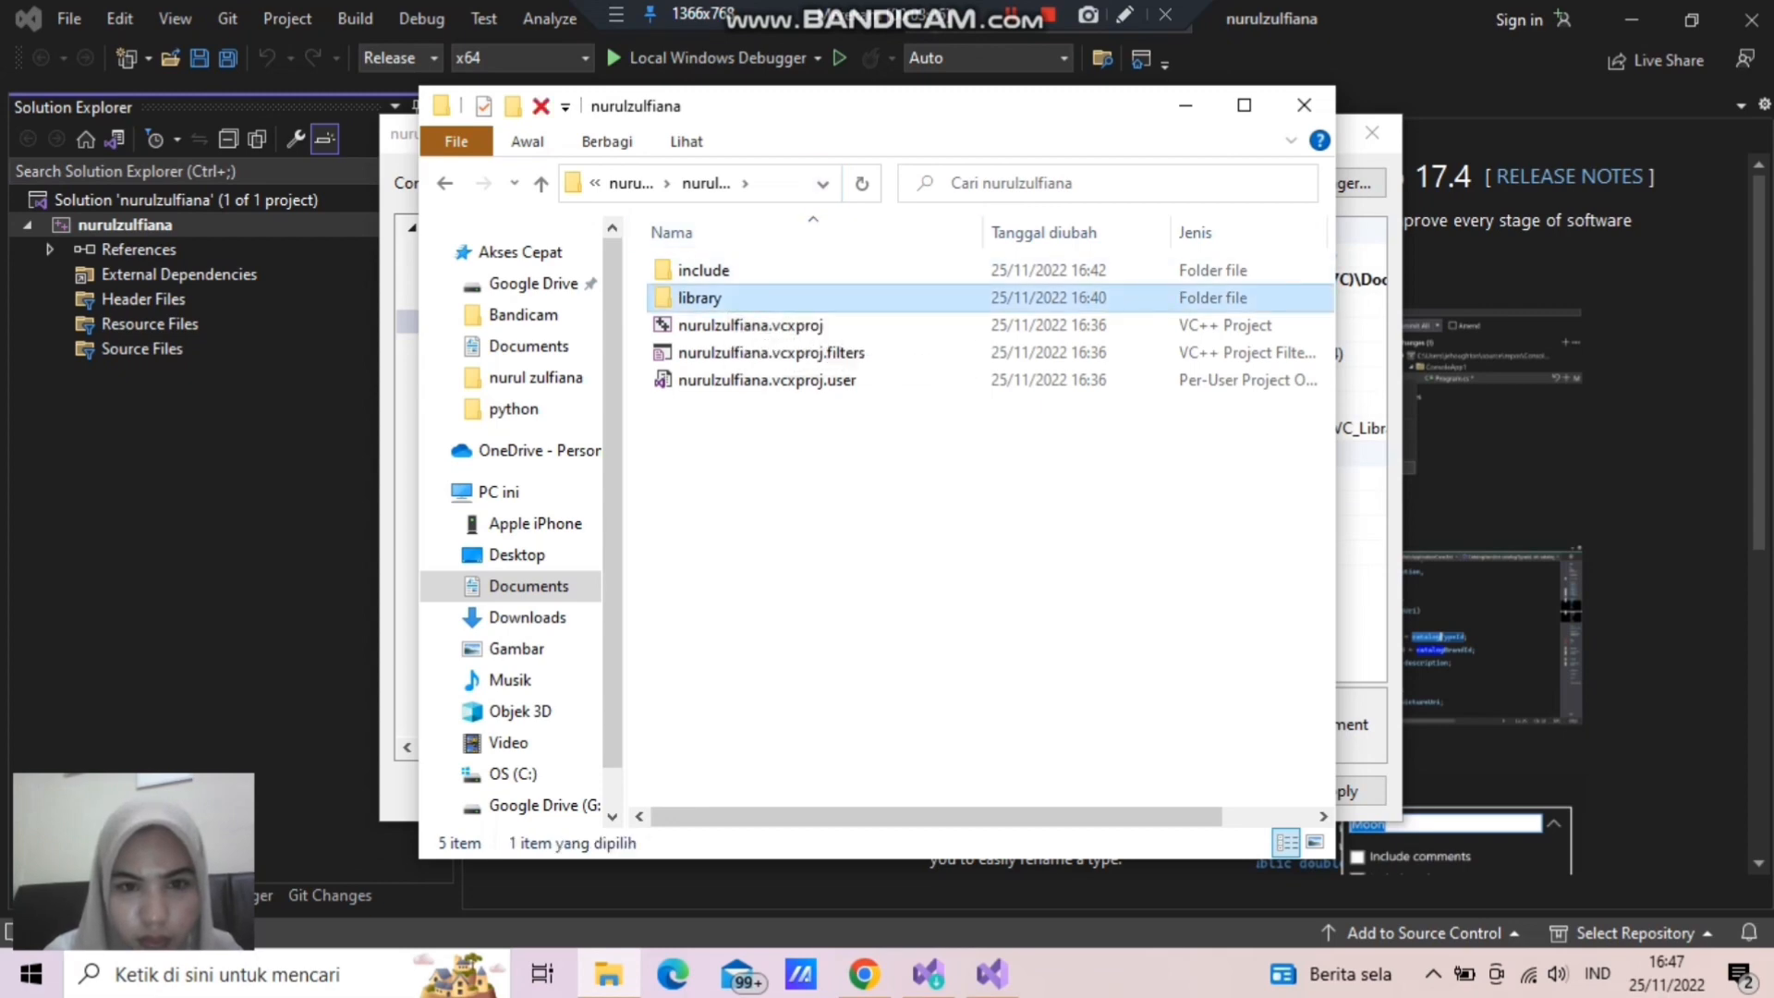
pyautogui.click(702, 298)
pyautogui.click(721, 297)
pyautogui.doubleClick(781, 298)
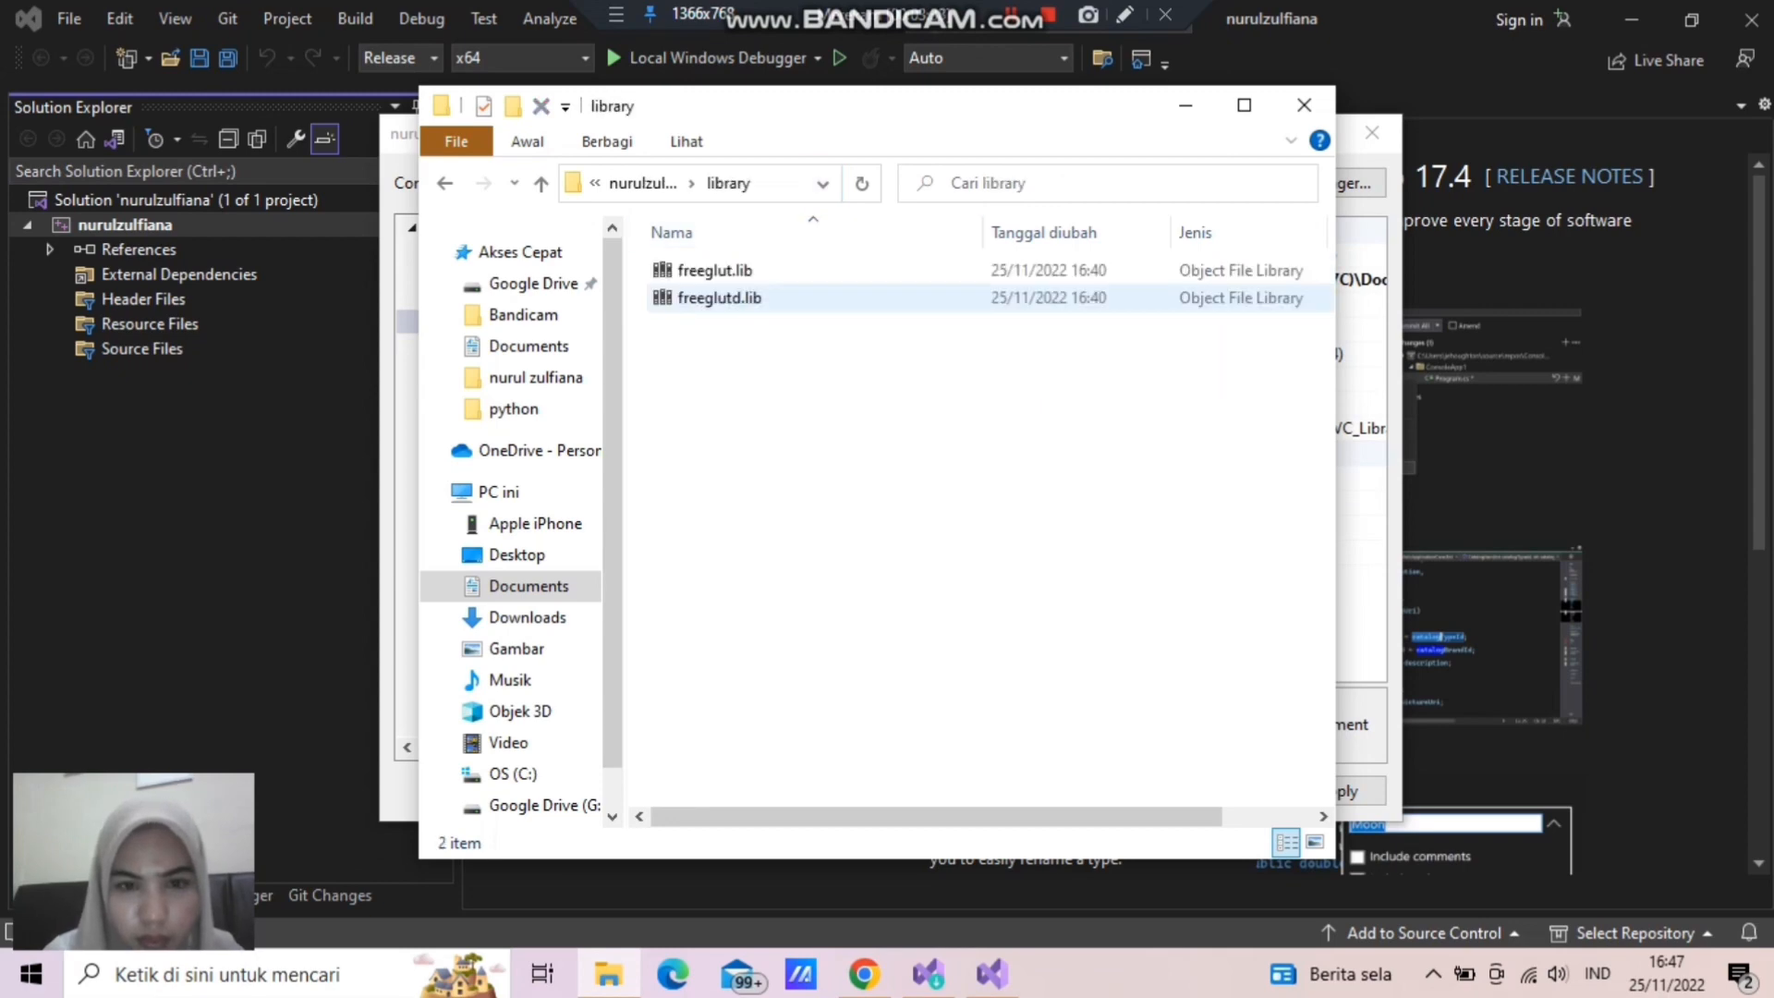
pyautogui.click(821, 184)
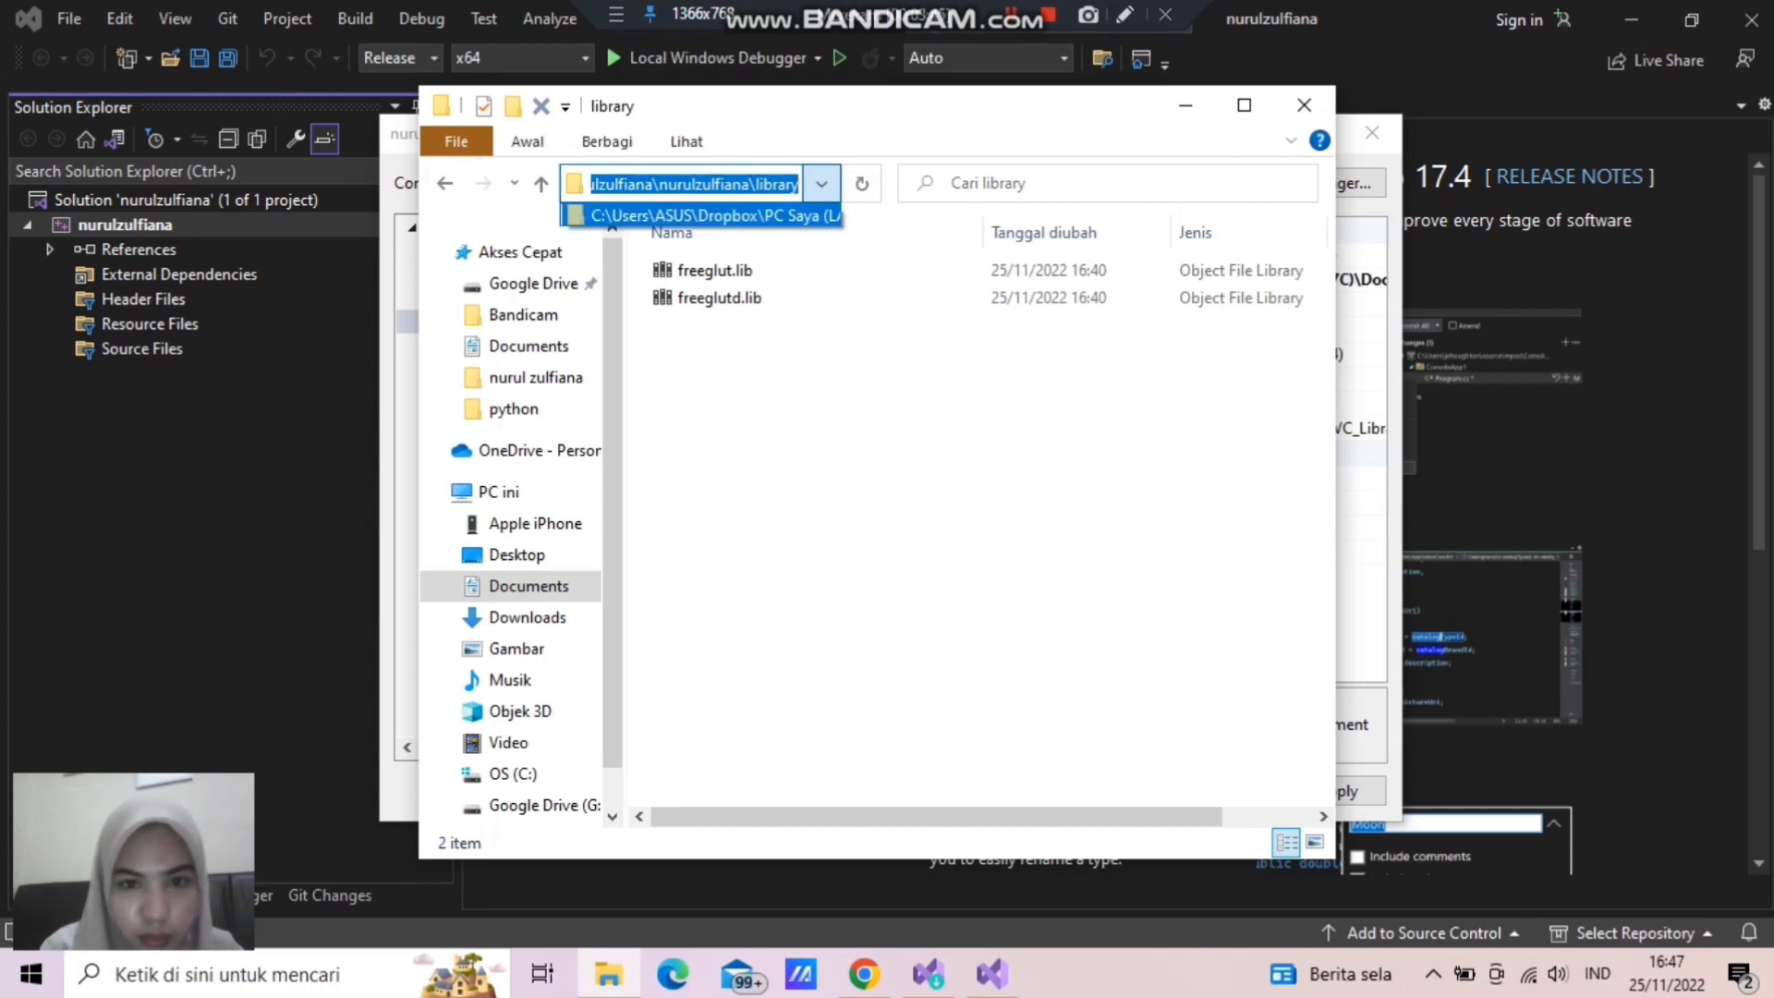
# - Switch to Visual Studio and add the copied library folder path to the project's Library Directories
pyautogui.click(991, 972)
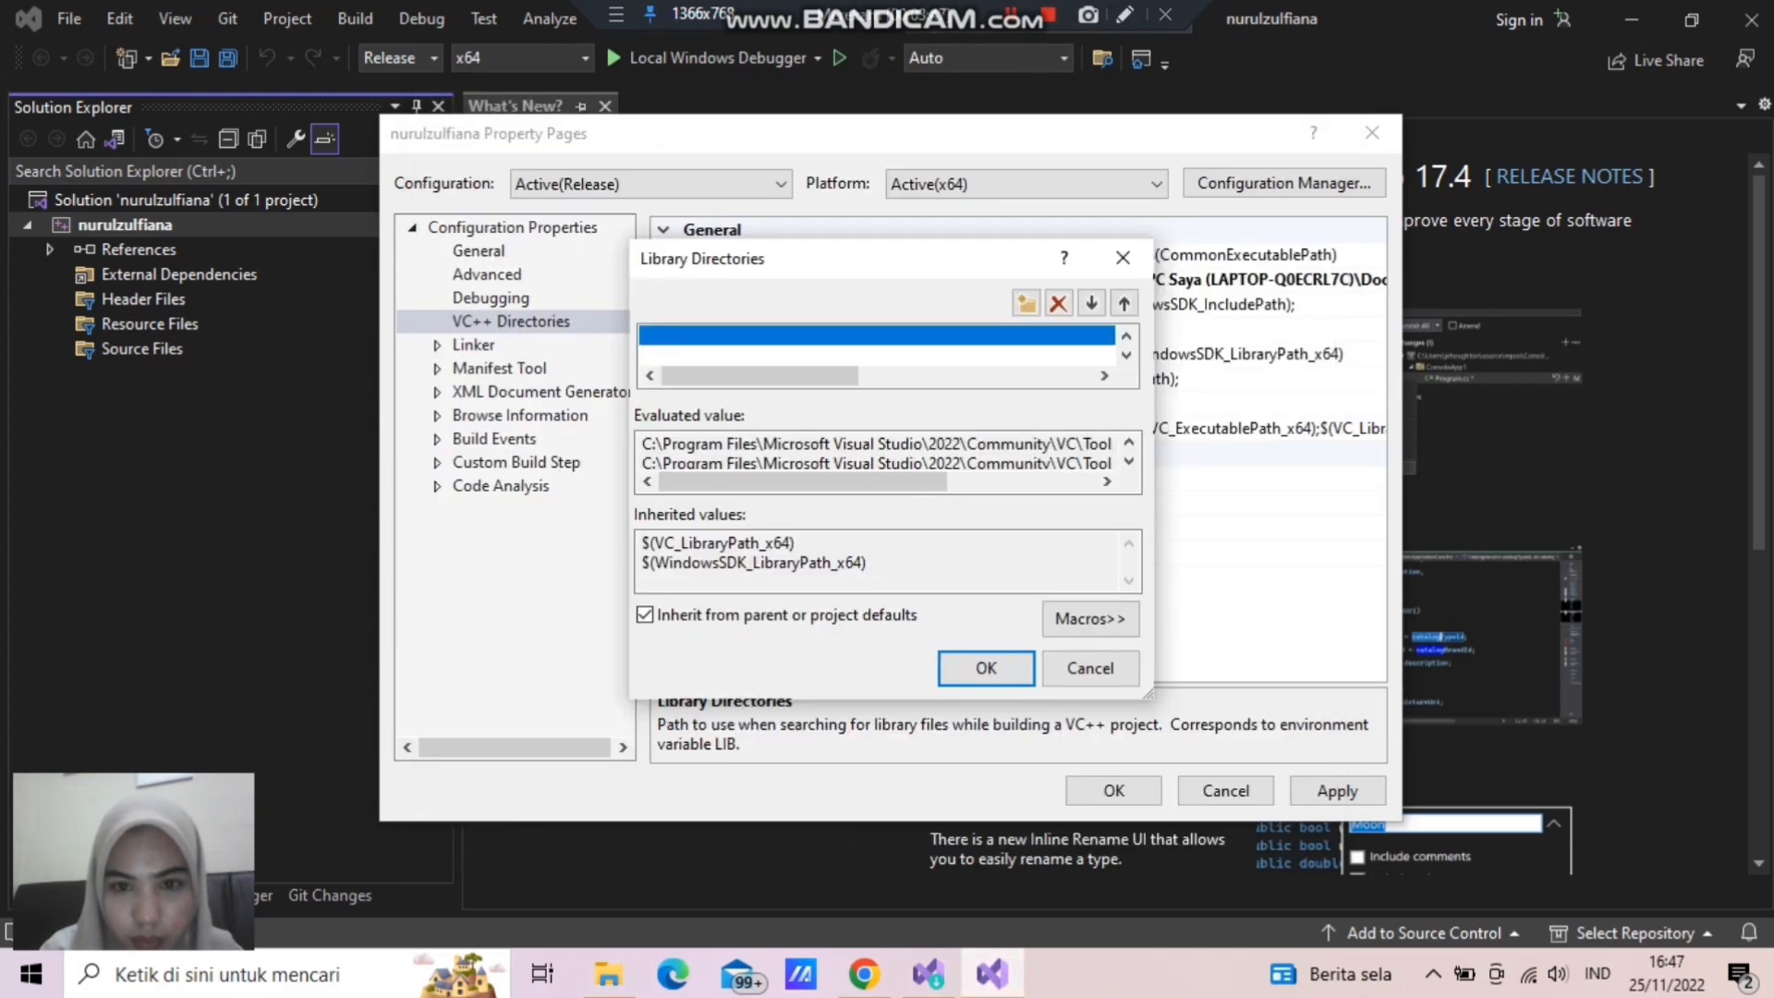
pyautogui.doubleClick(759, 337)
pyautogui.hotkey('ctrl', 'v')
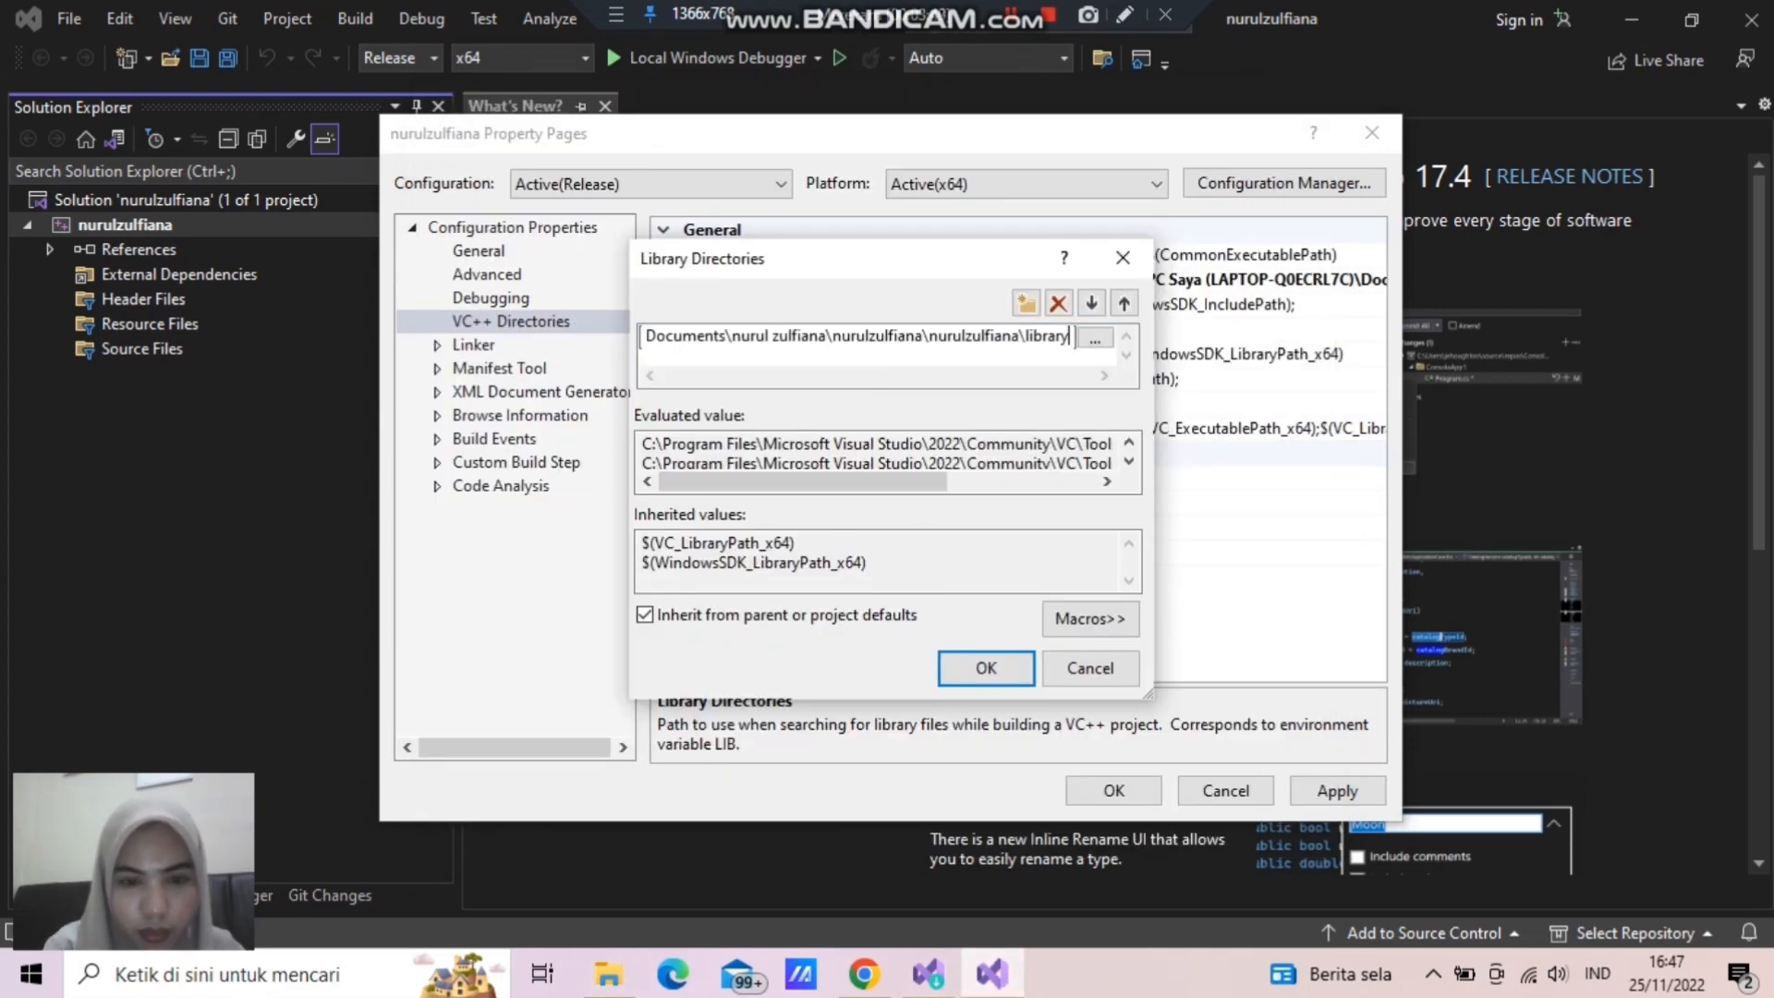
pyautogui.click(985, 667)
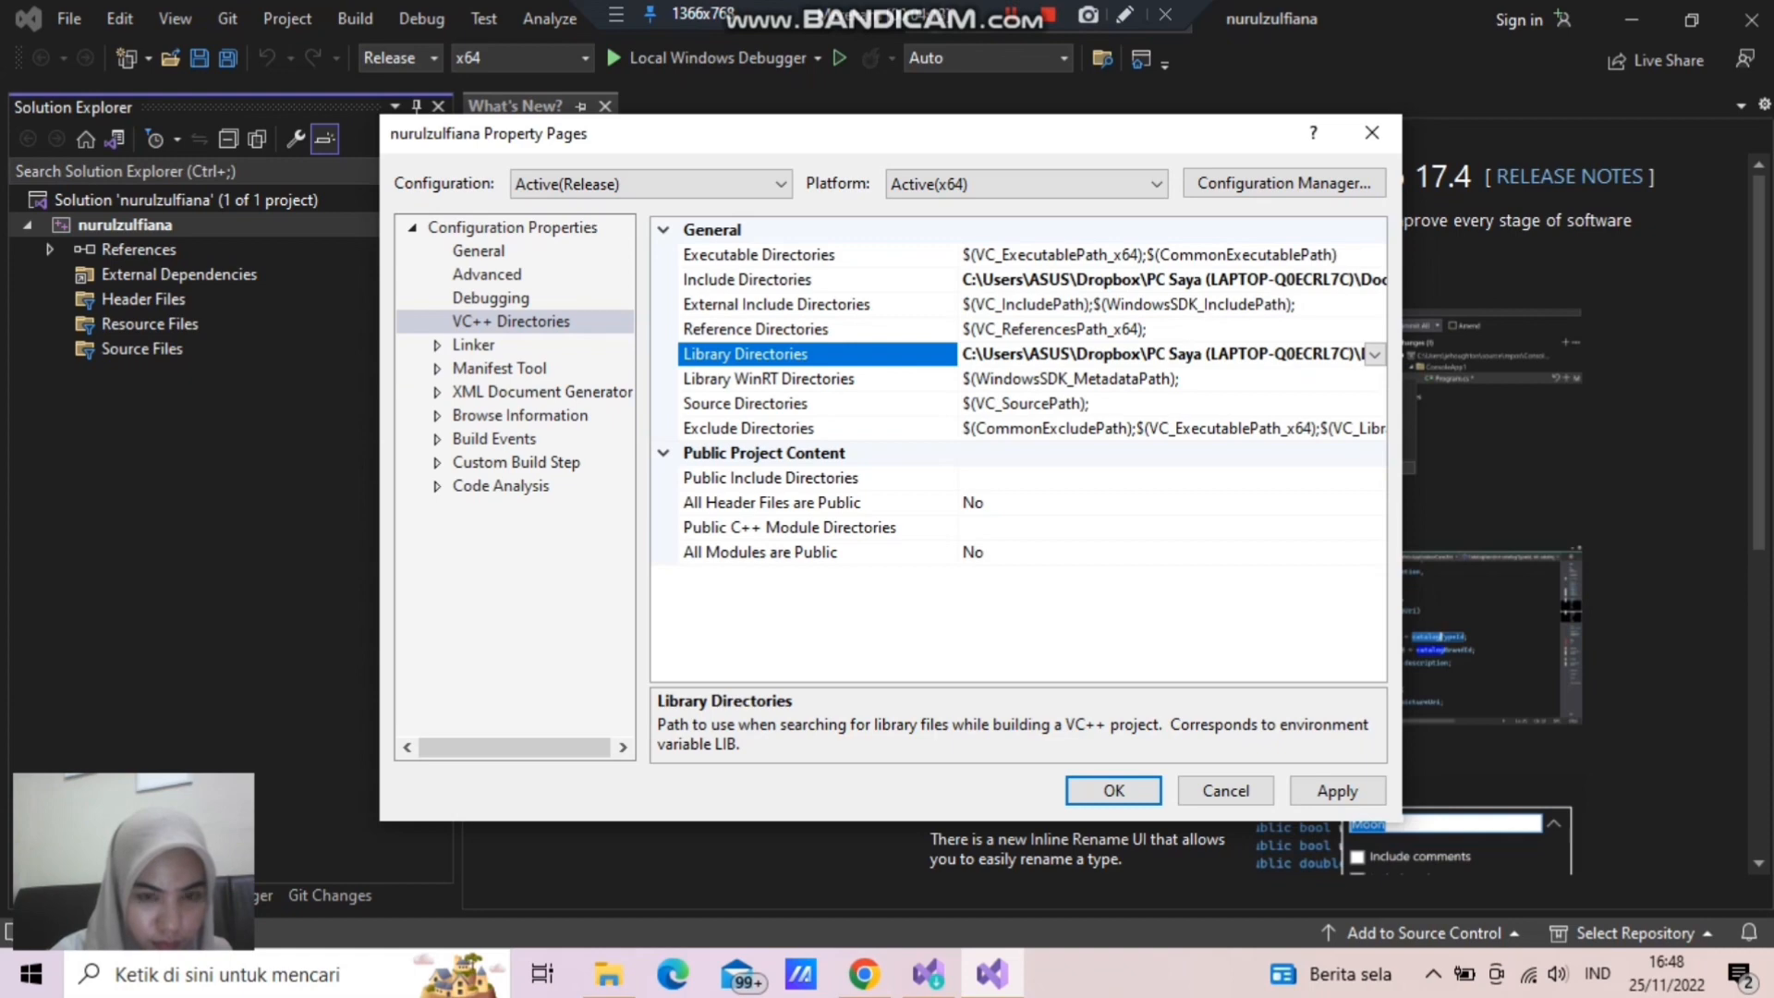
# - Add freeglut.lib to the Additional Dependencies in the Linker Input settings, then apply and close the project properties
pyautogui.click(474, 345)
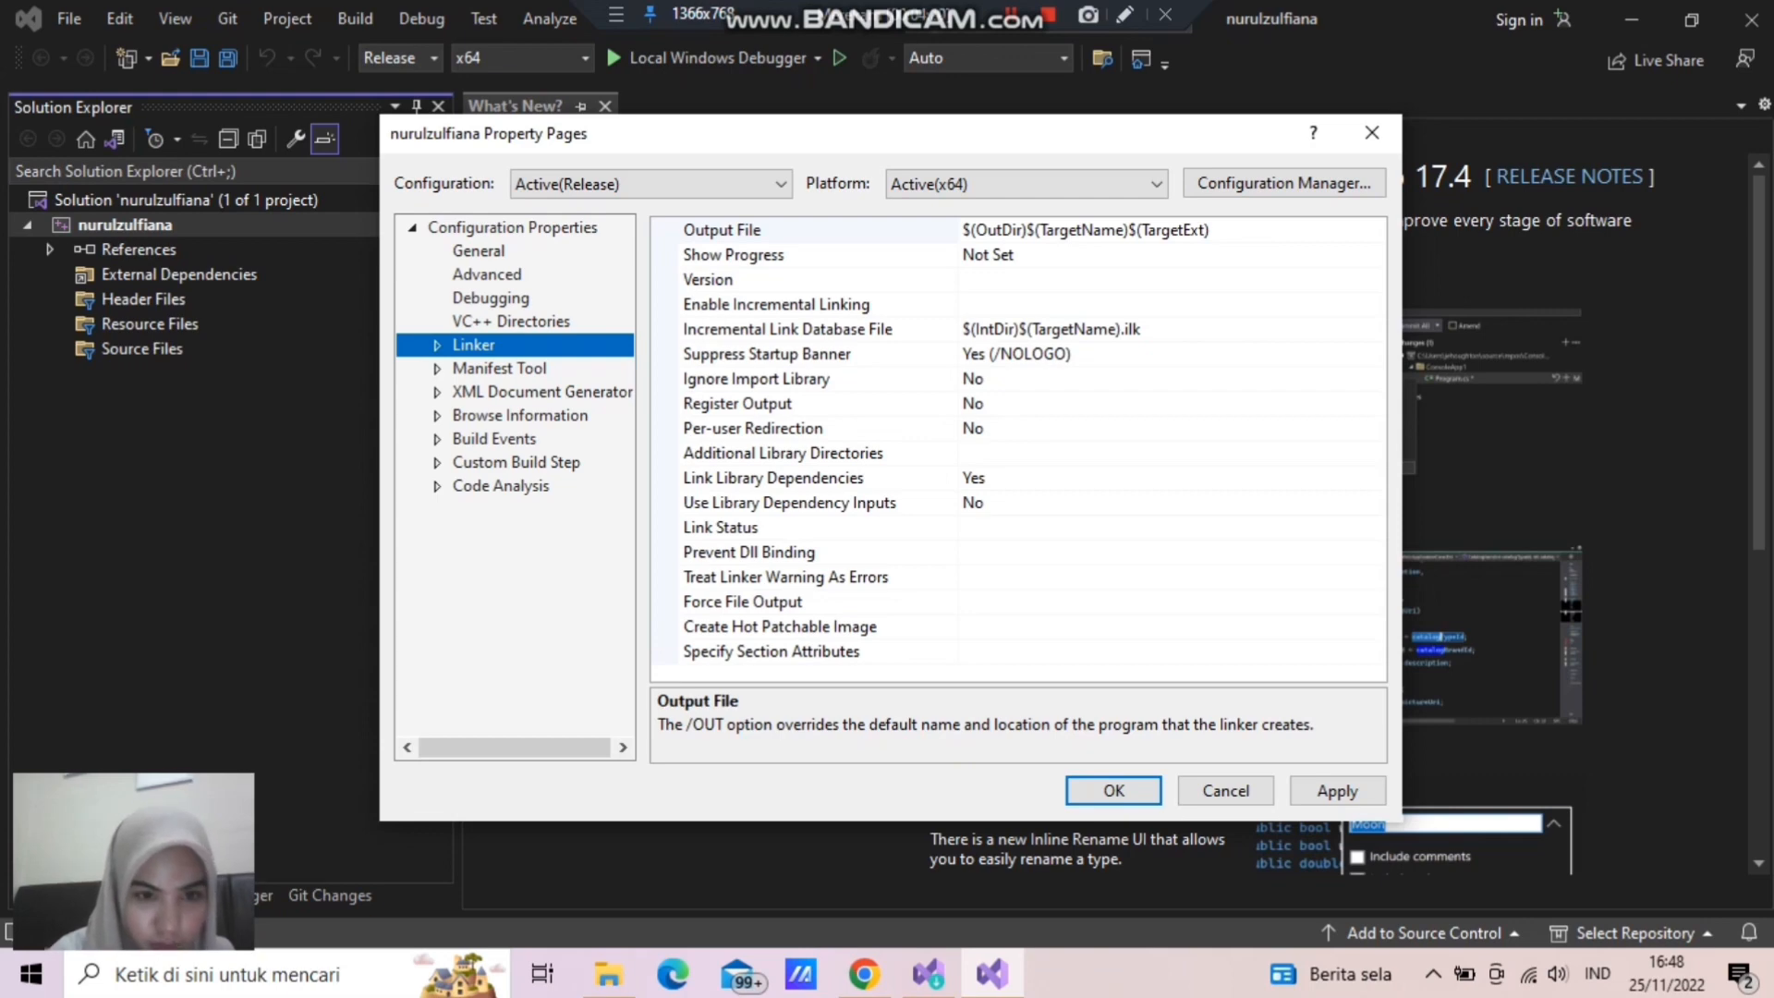
pyautogui.press('Right')
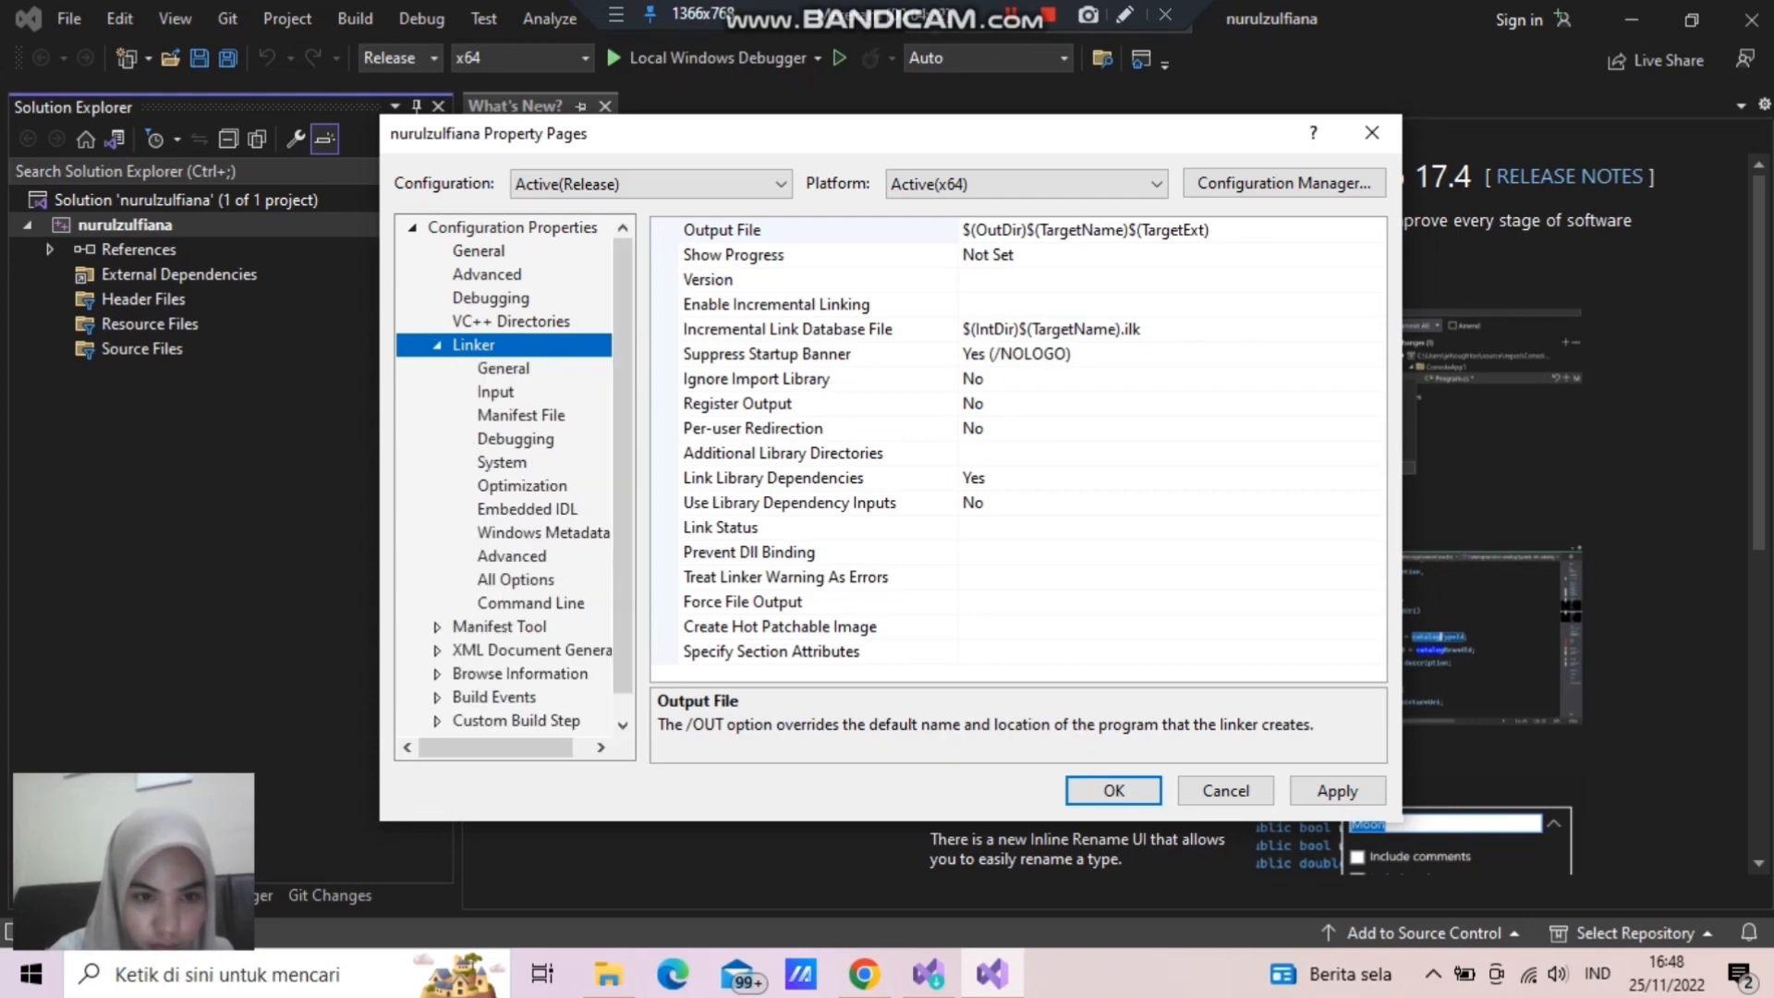
pyautogui.click(496, 392)
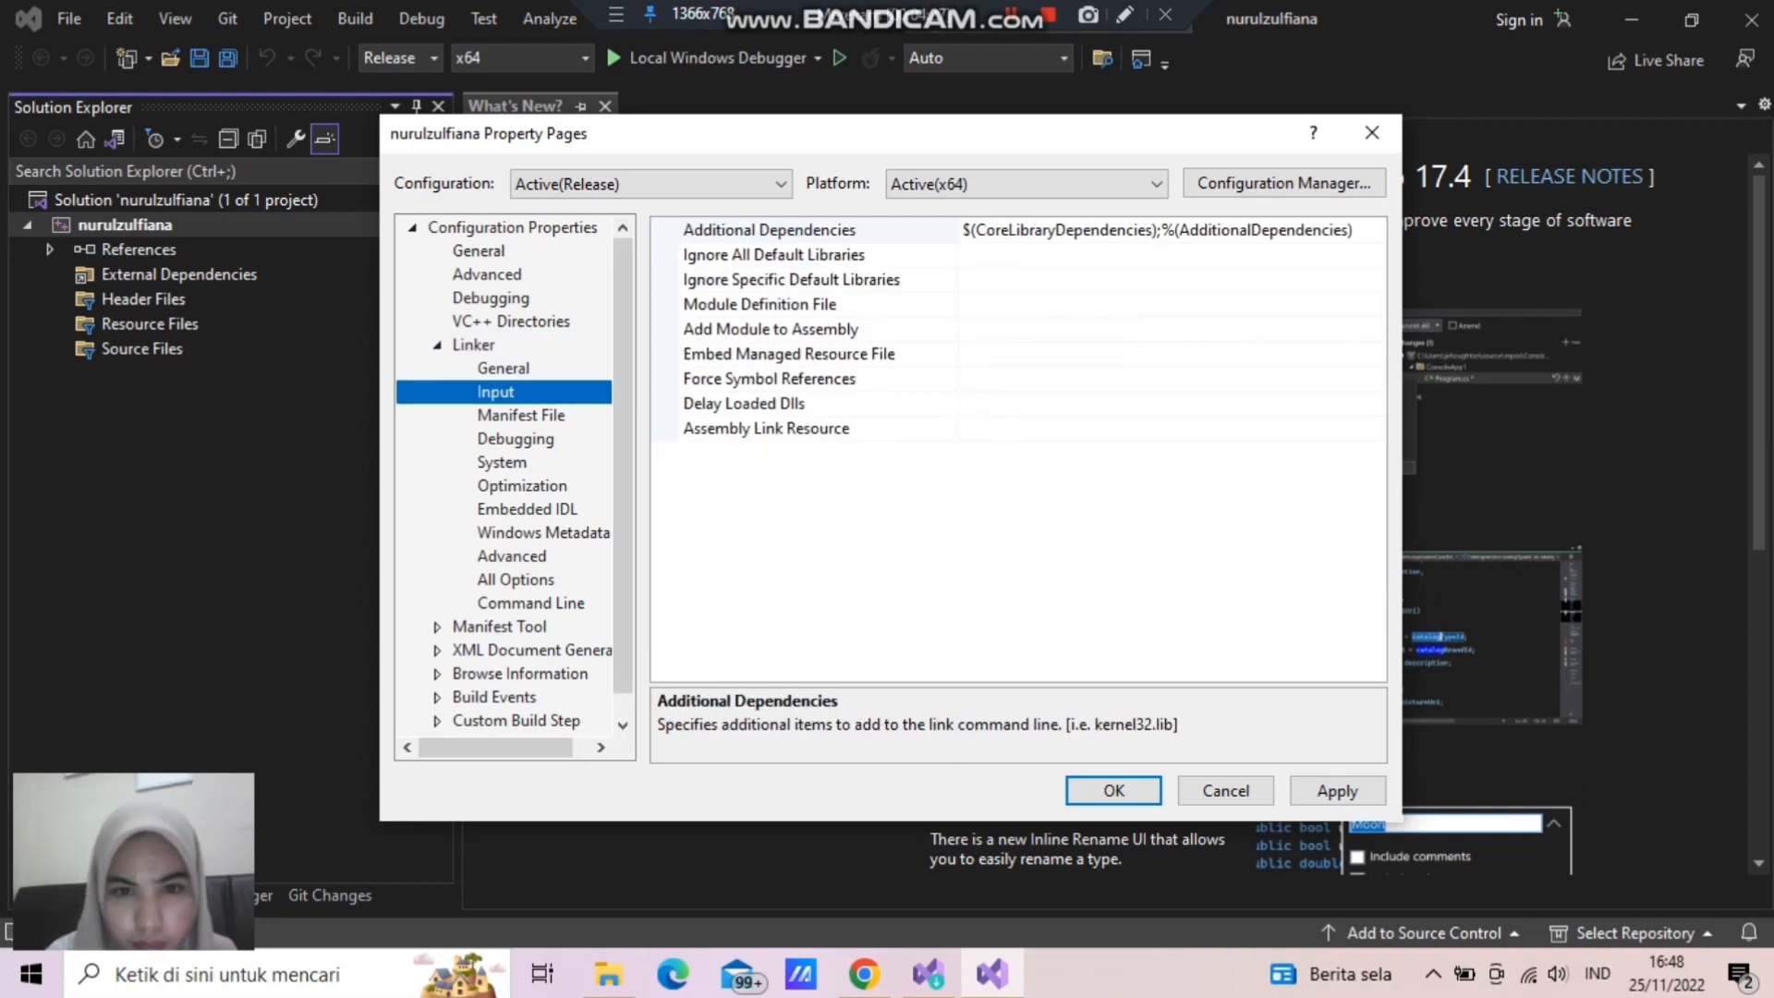
pyautogui.click(770, 230)
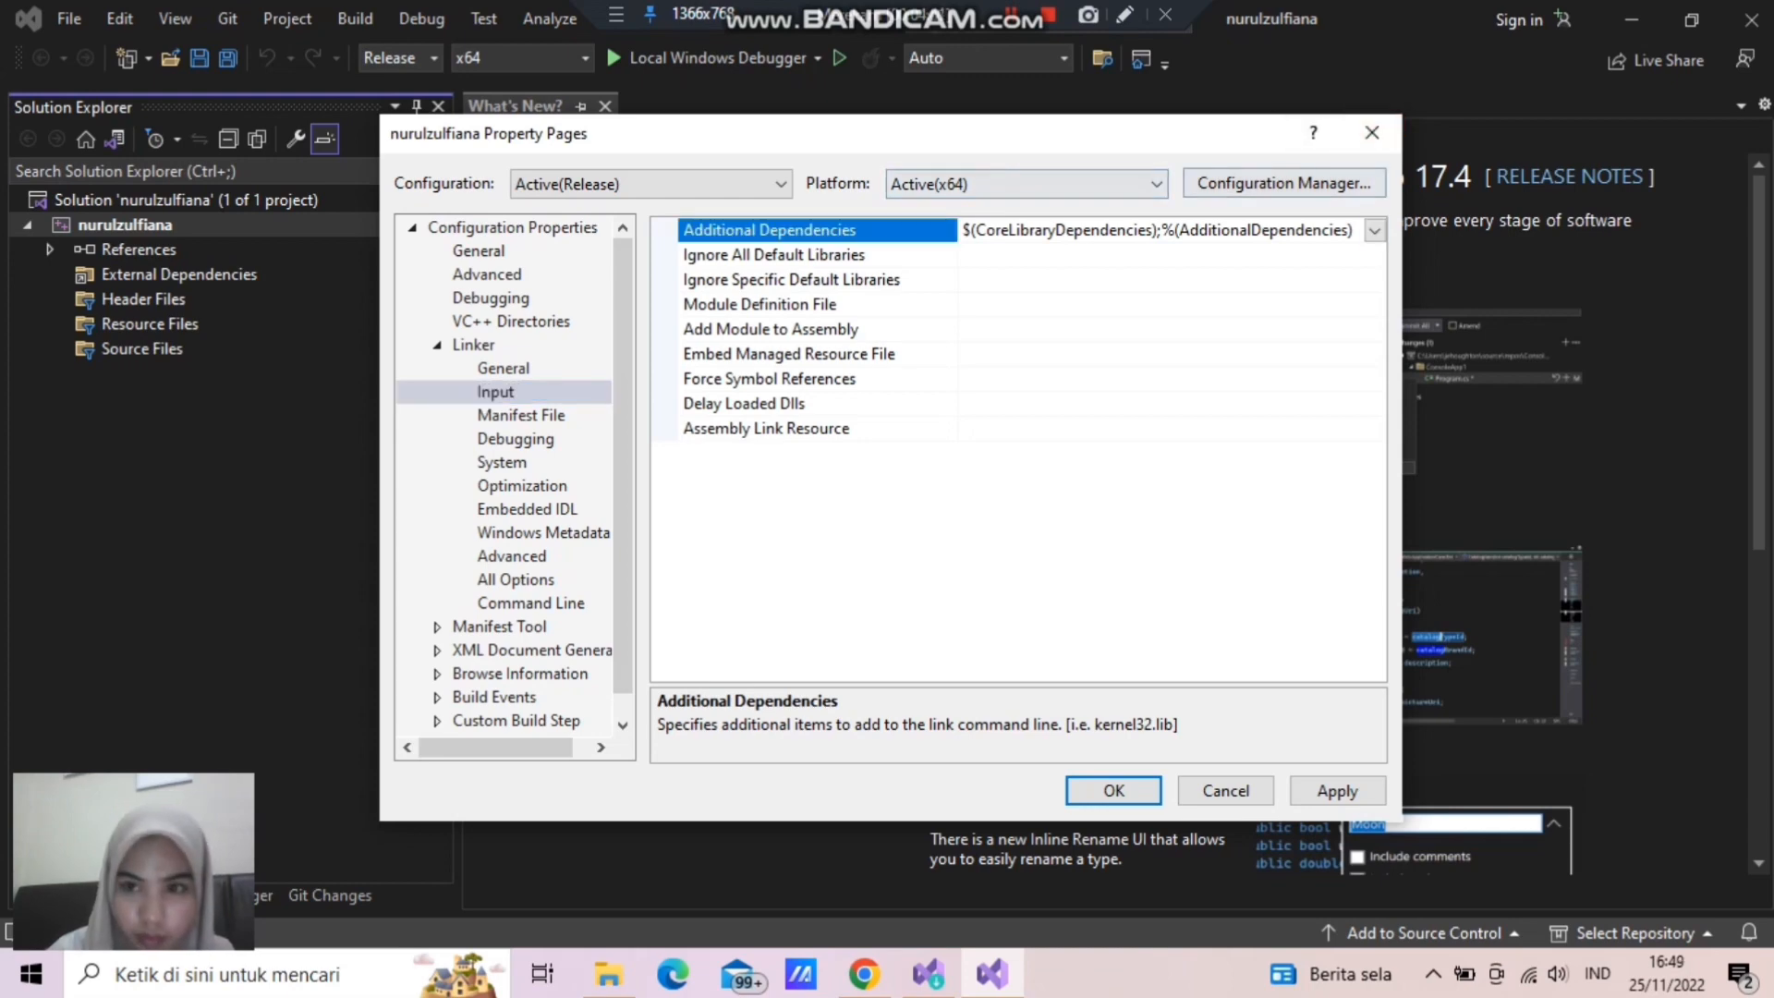
pyautogui.click(1374, 230)
pyautogui.click(988, 255)
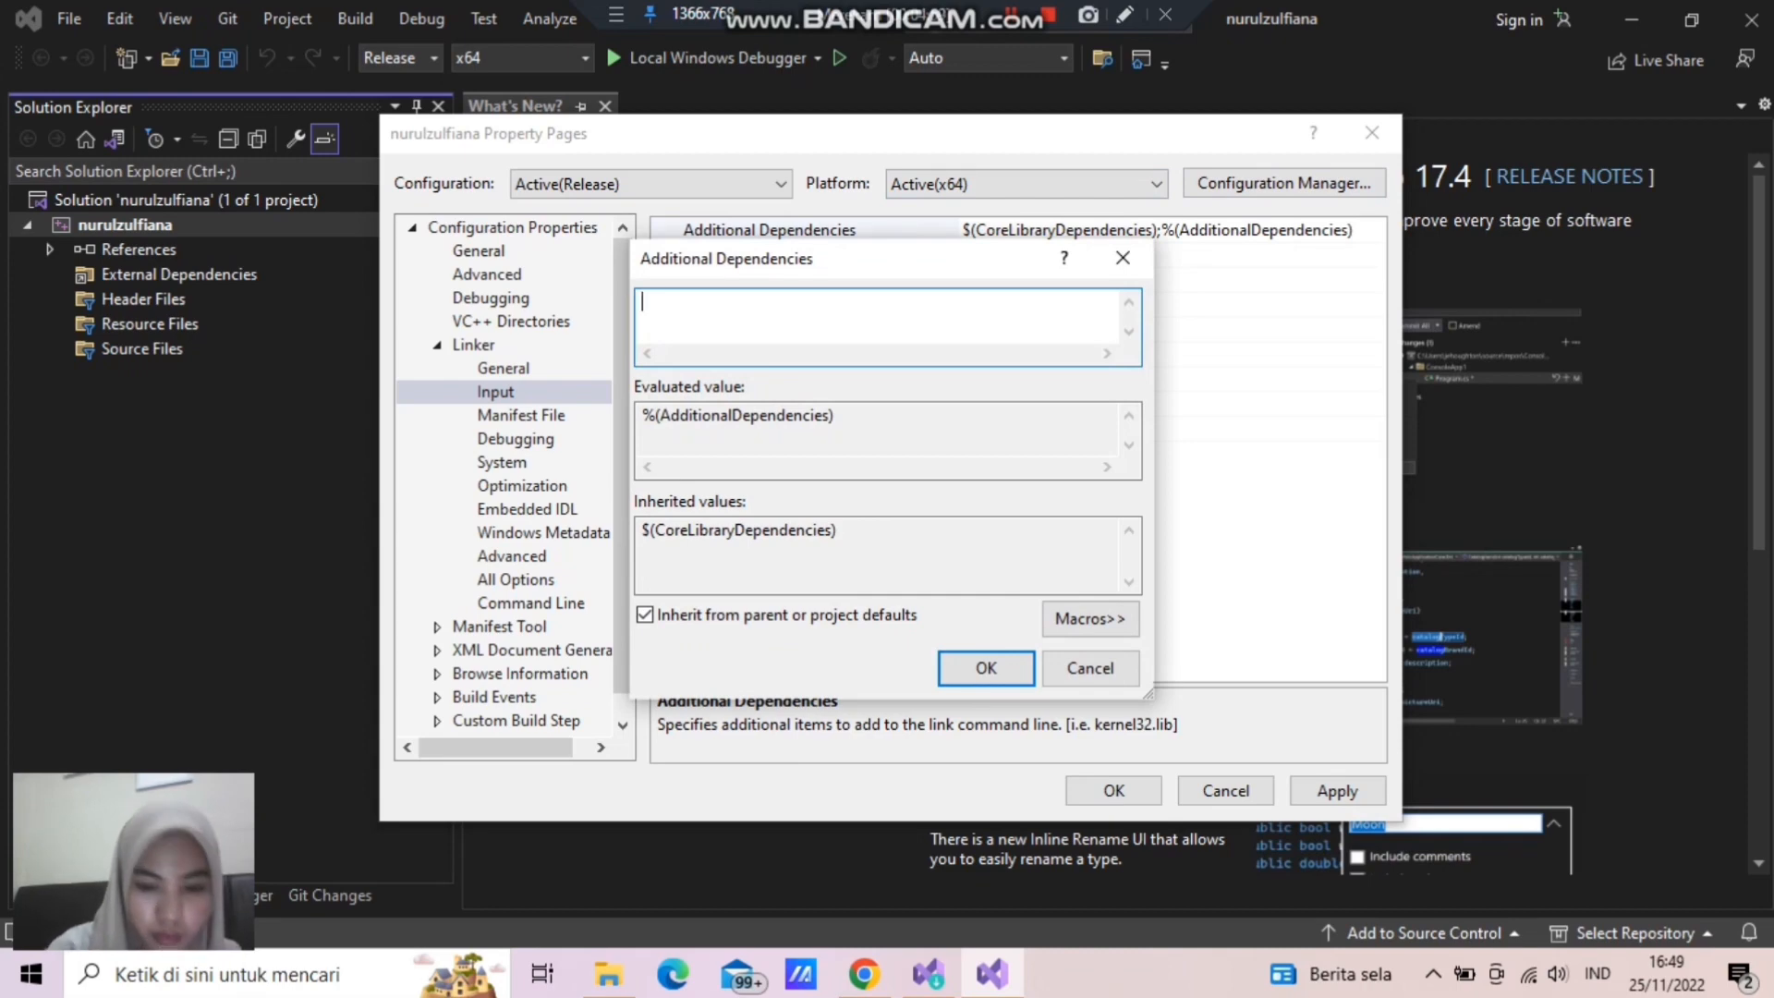
pyautogui.write('free')
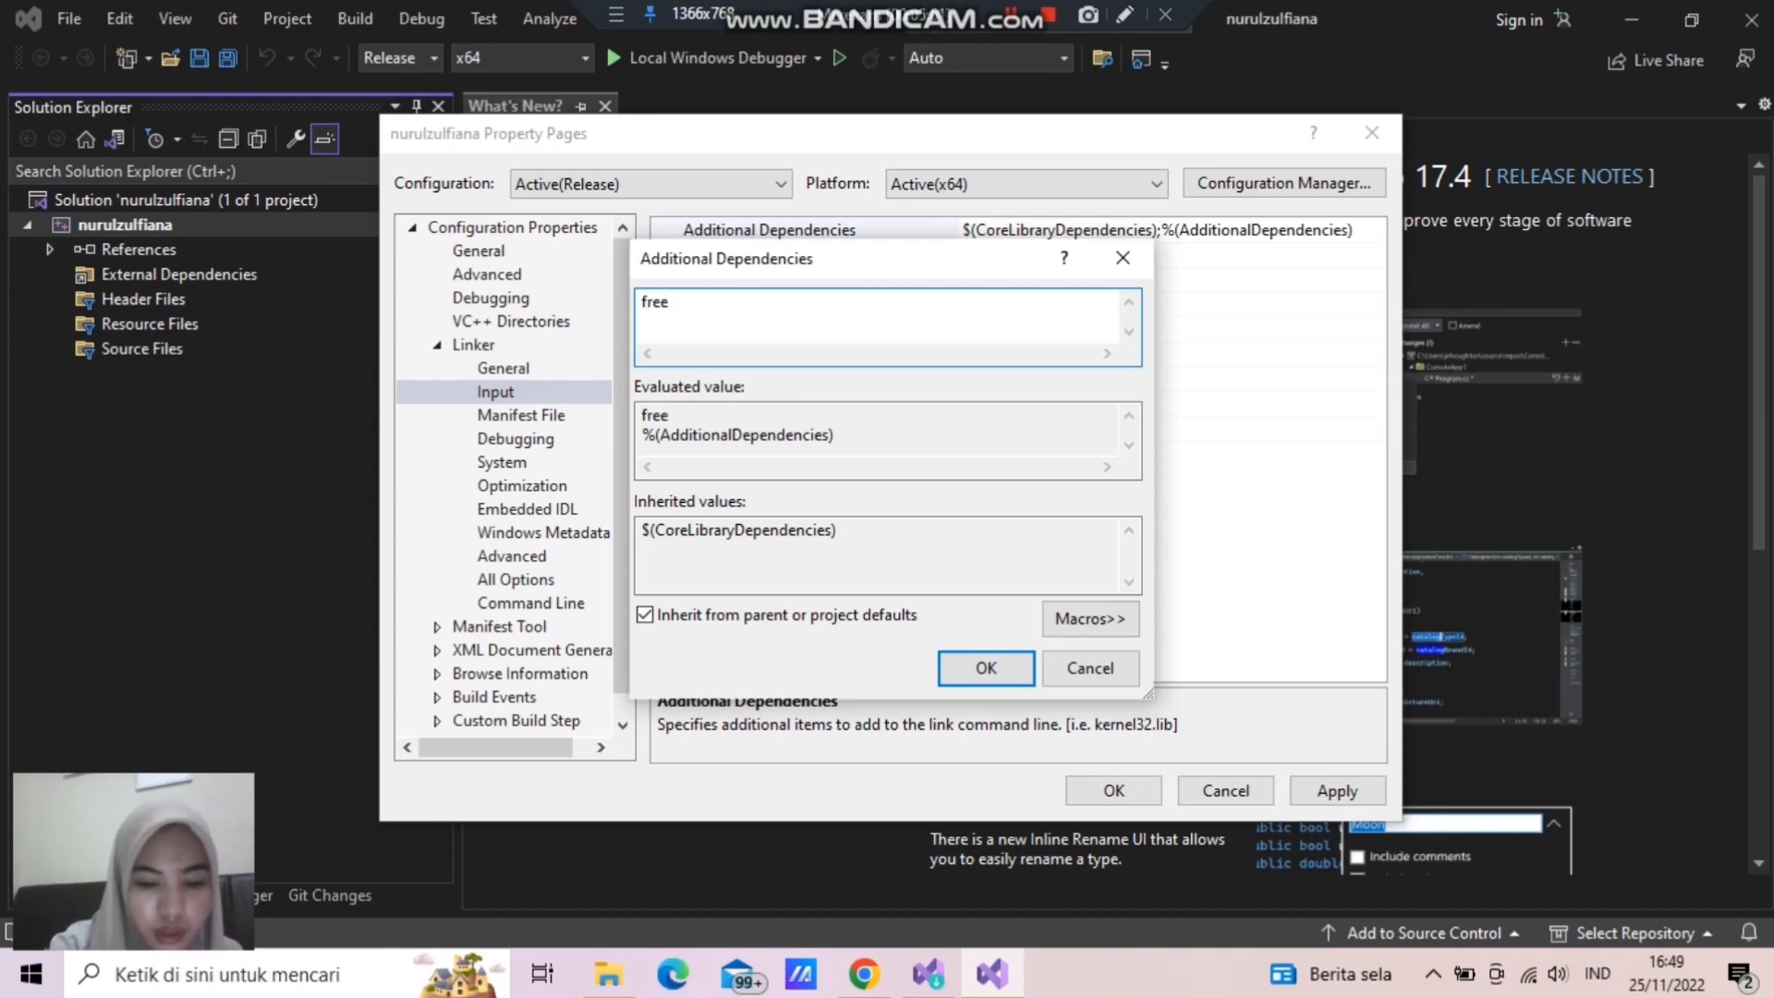
pyautogui.write('glut')
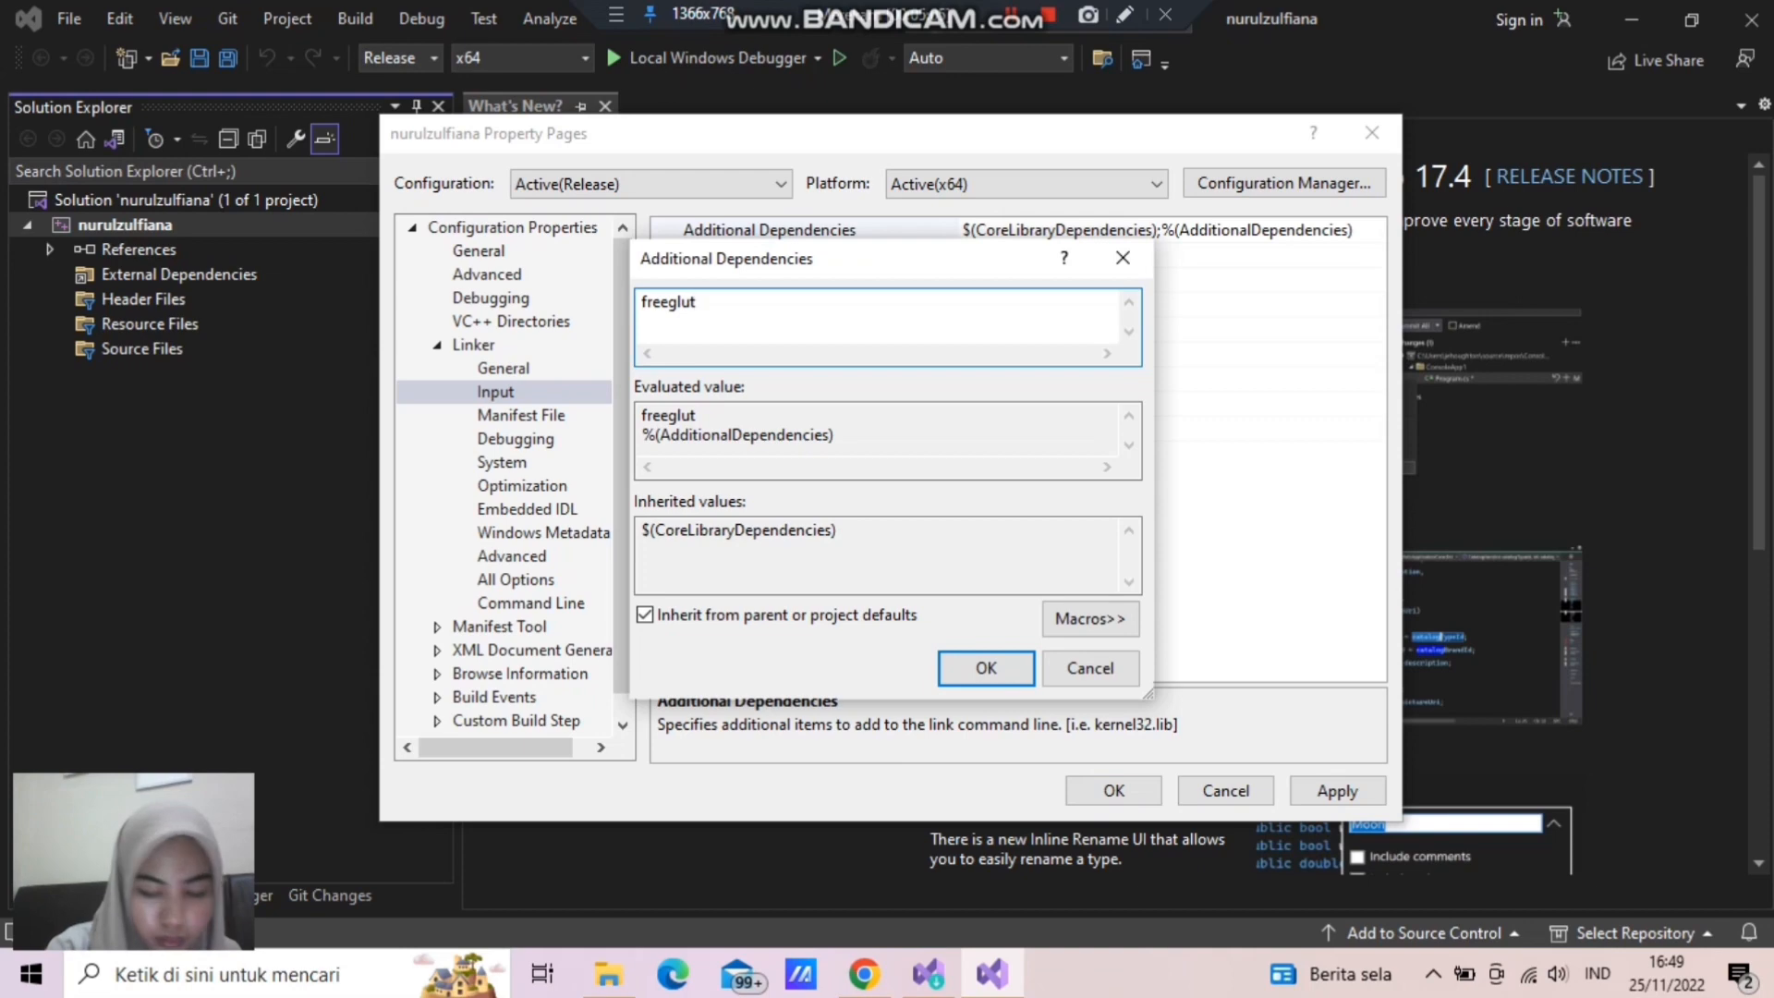
pyautogui.write('.lib')
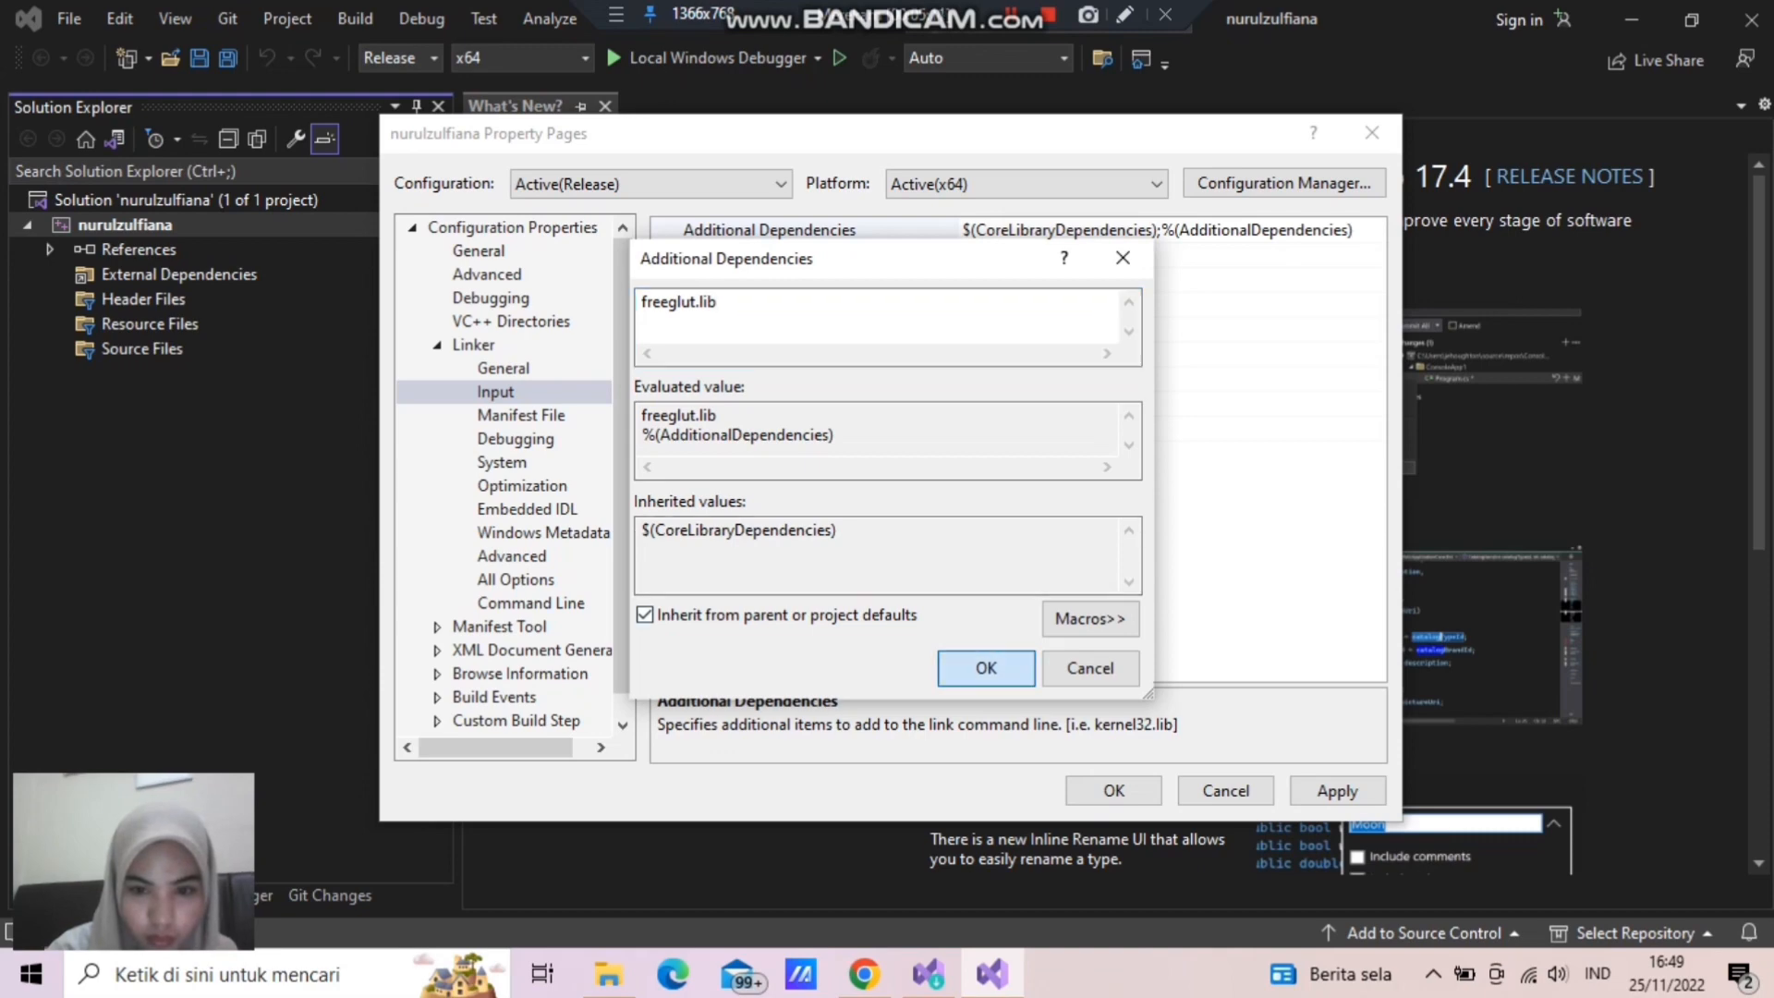
pyautogui.click(986, 667)
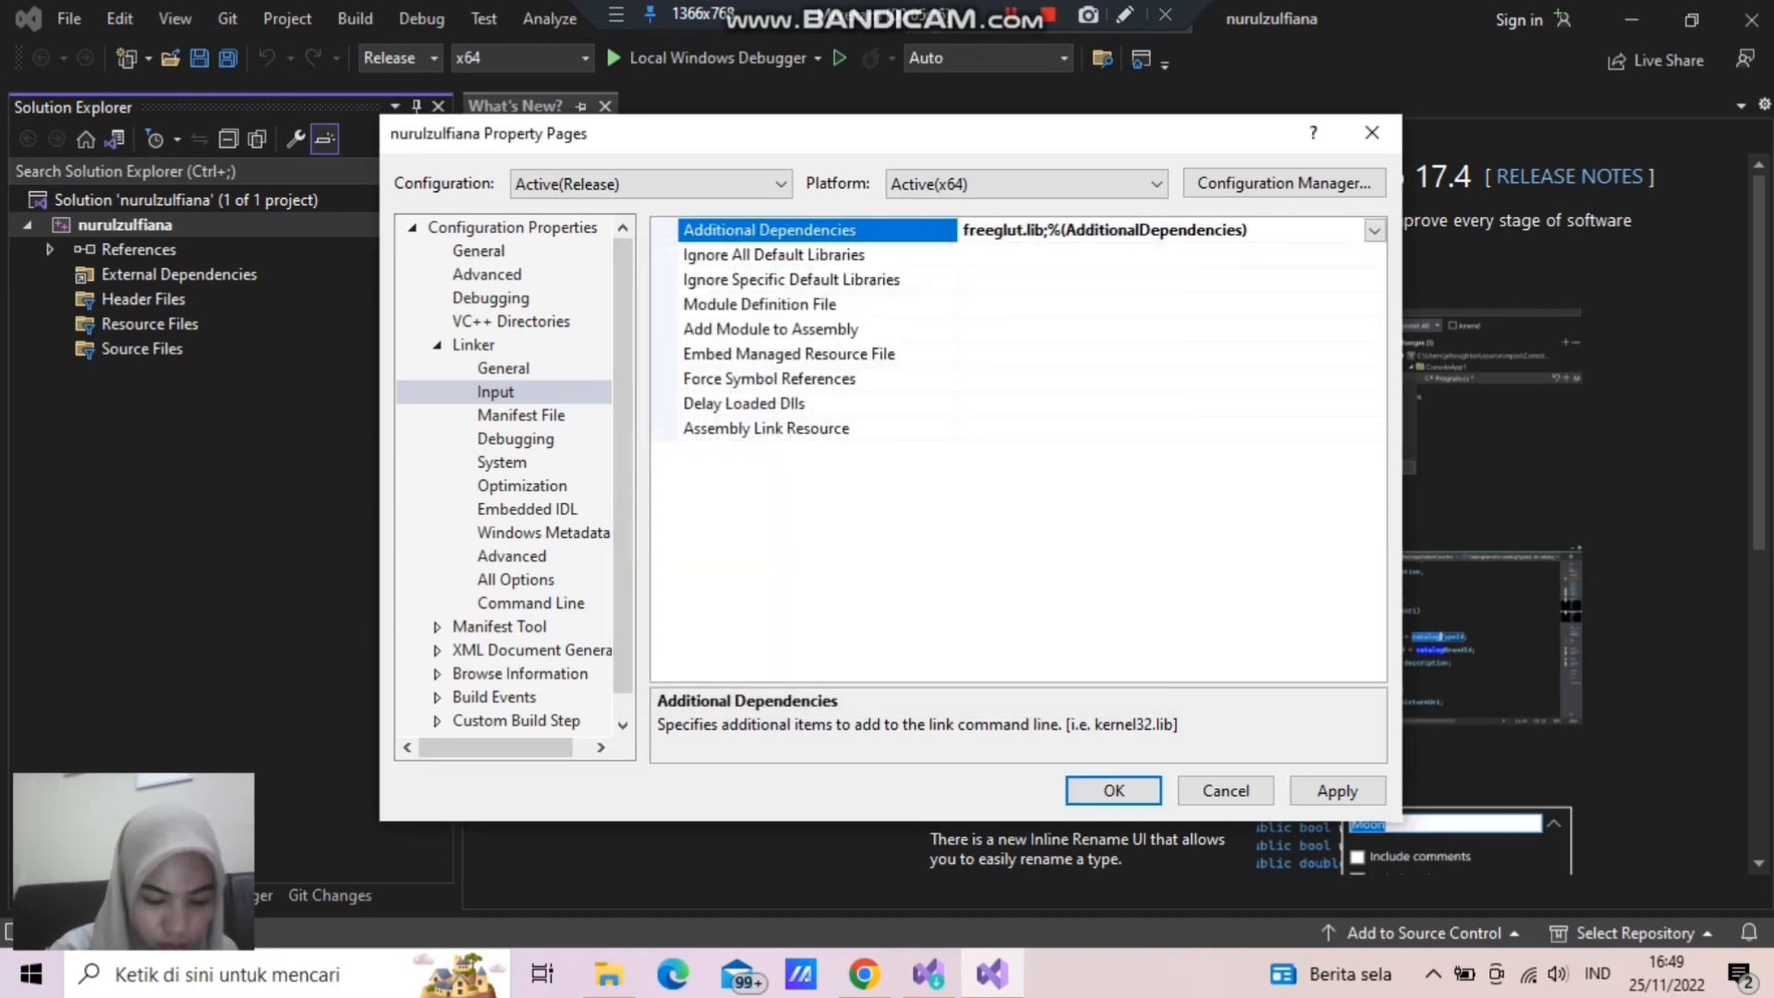
pyautogui.click(1337, 791)
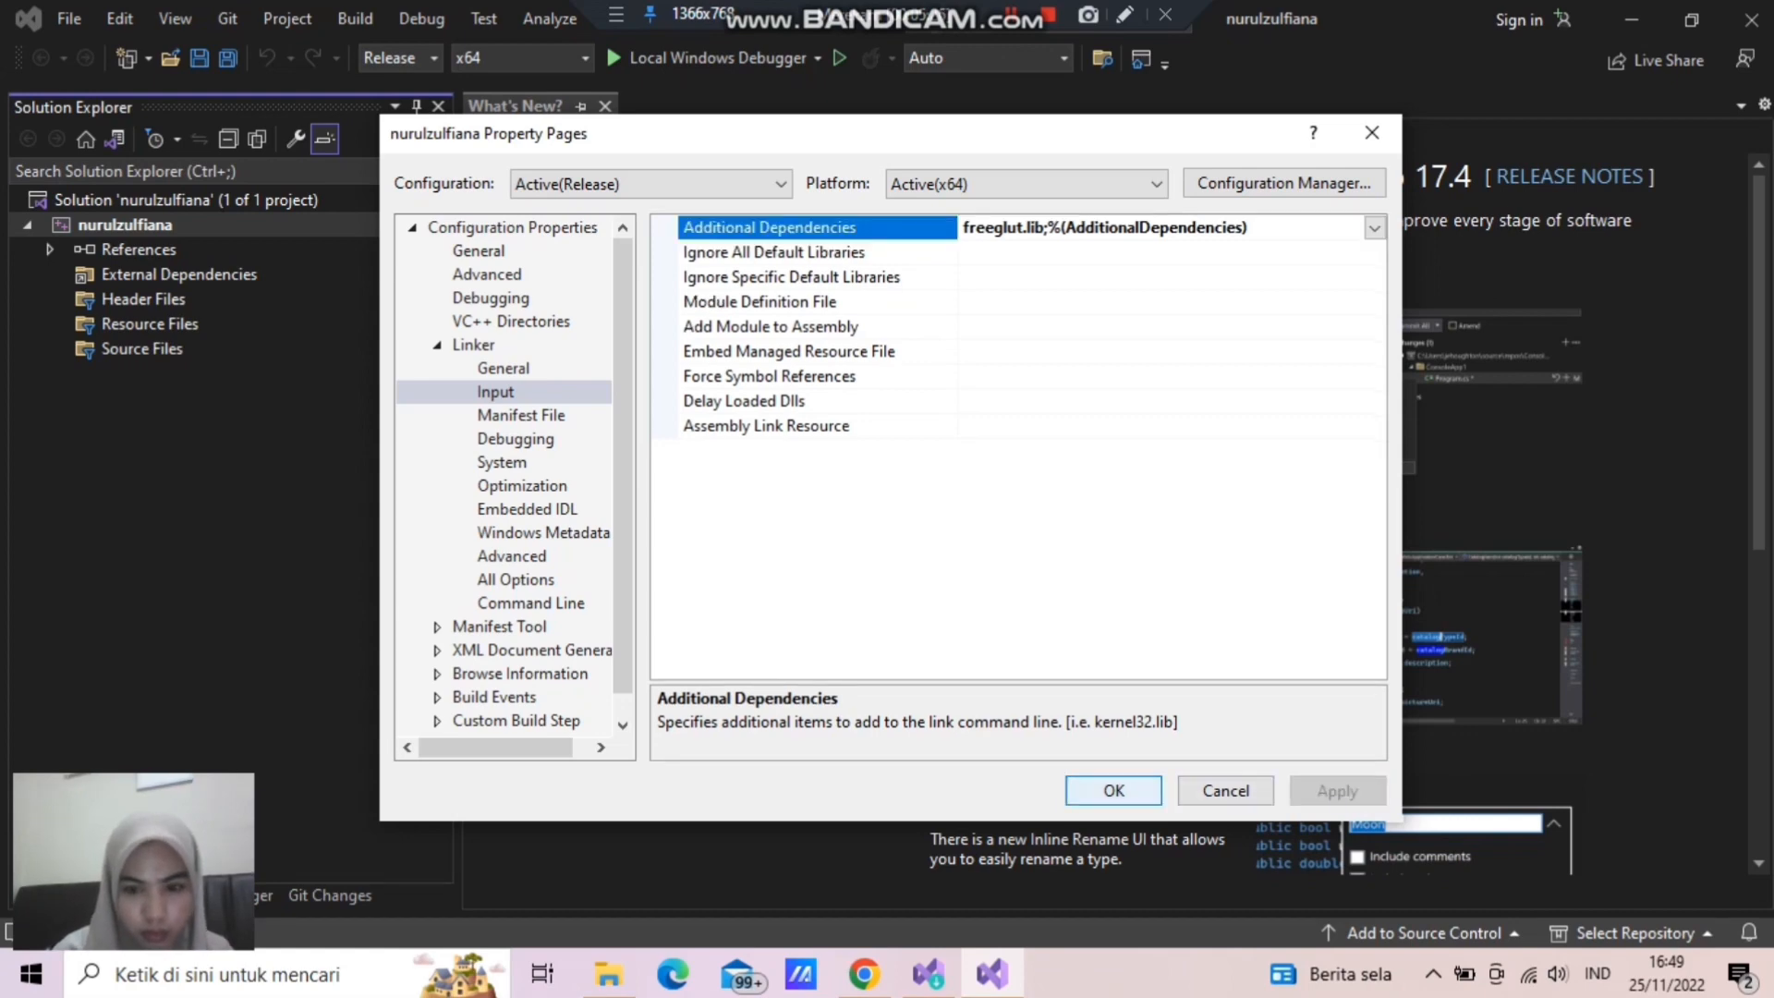
pyautogui.click(1113, 791)
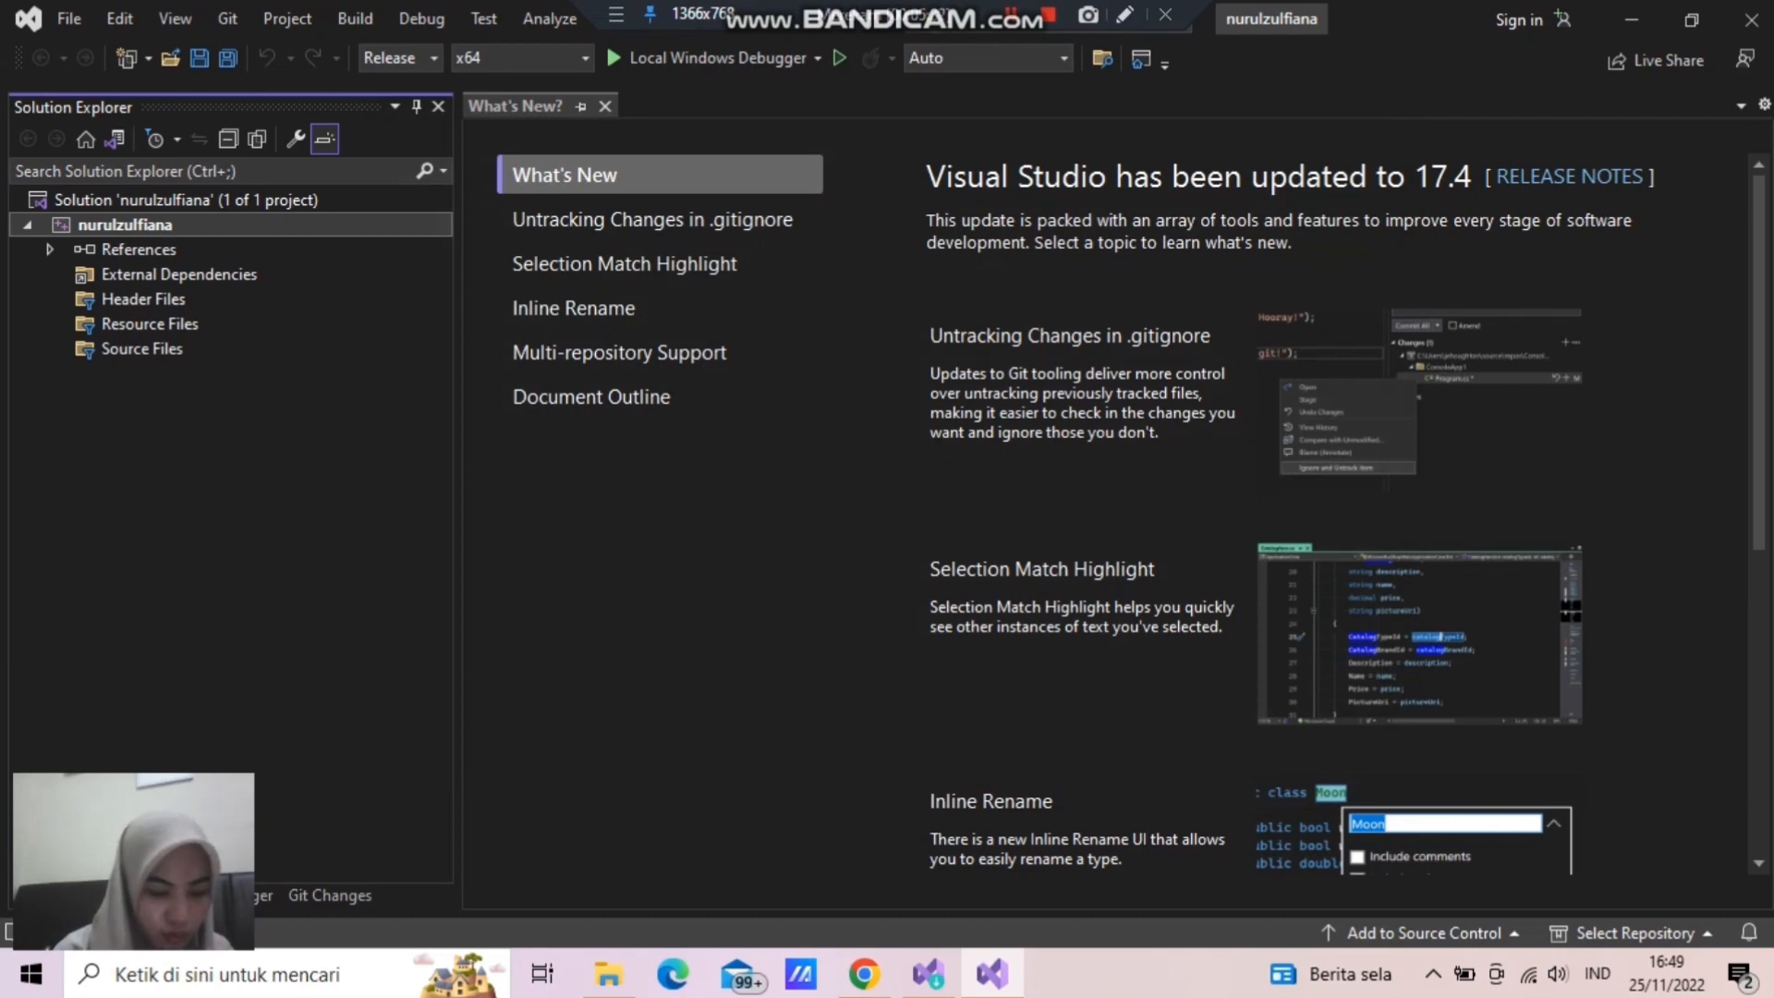
# - Add a new C++ File (.cpp) item named Source.cpp to the project's Source Files
pyautogui.rightClick(142, 350)
pyautogui.moveTo(201, 367)
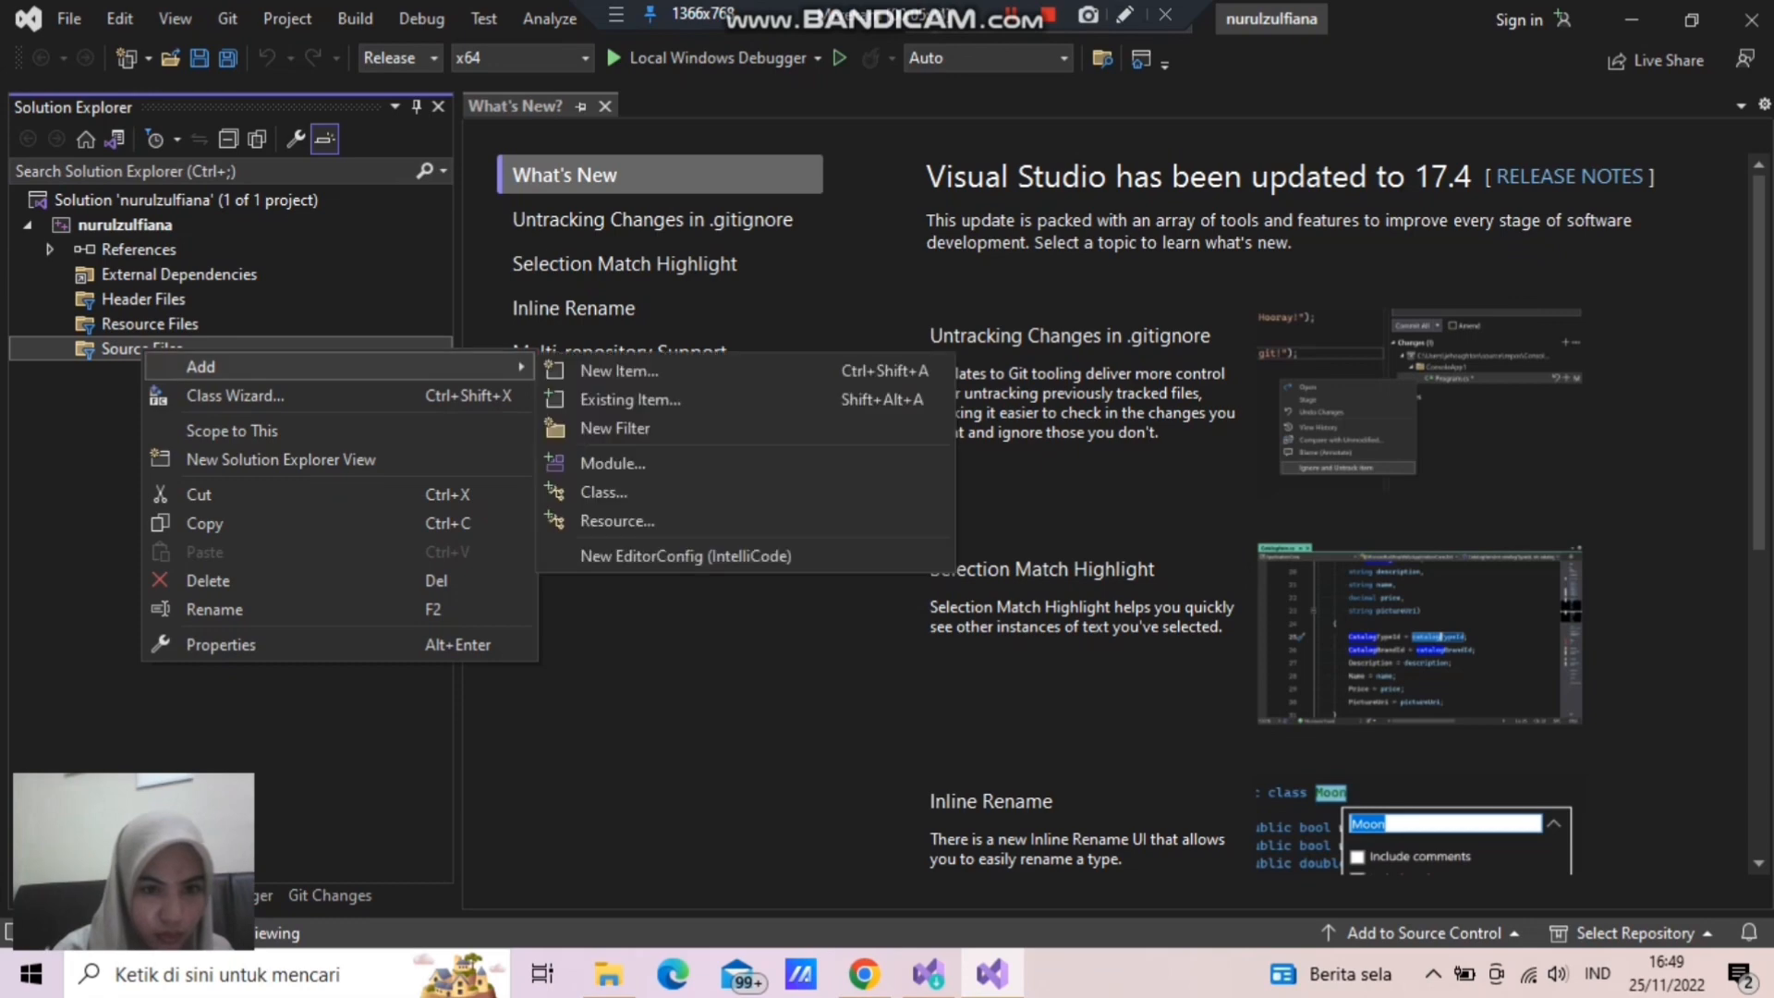
pyautogui.click(619, 371)
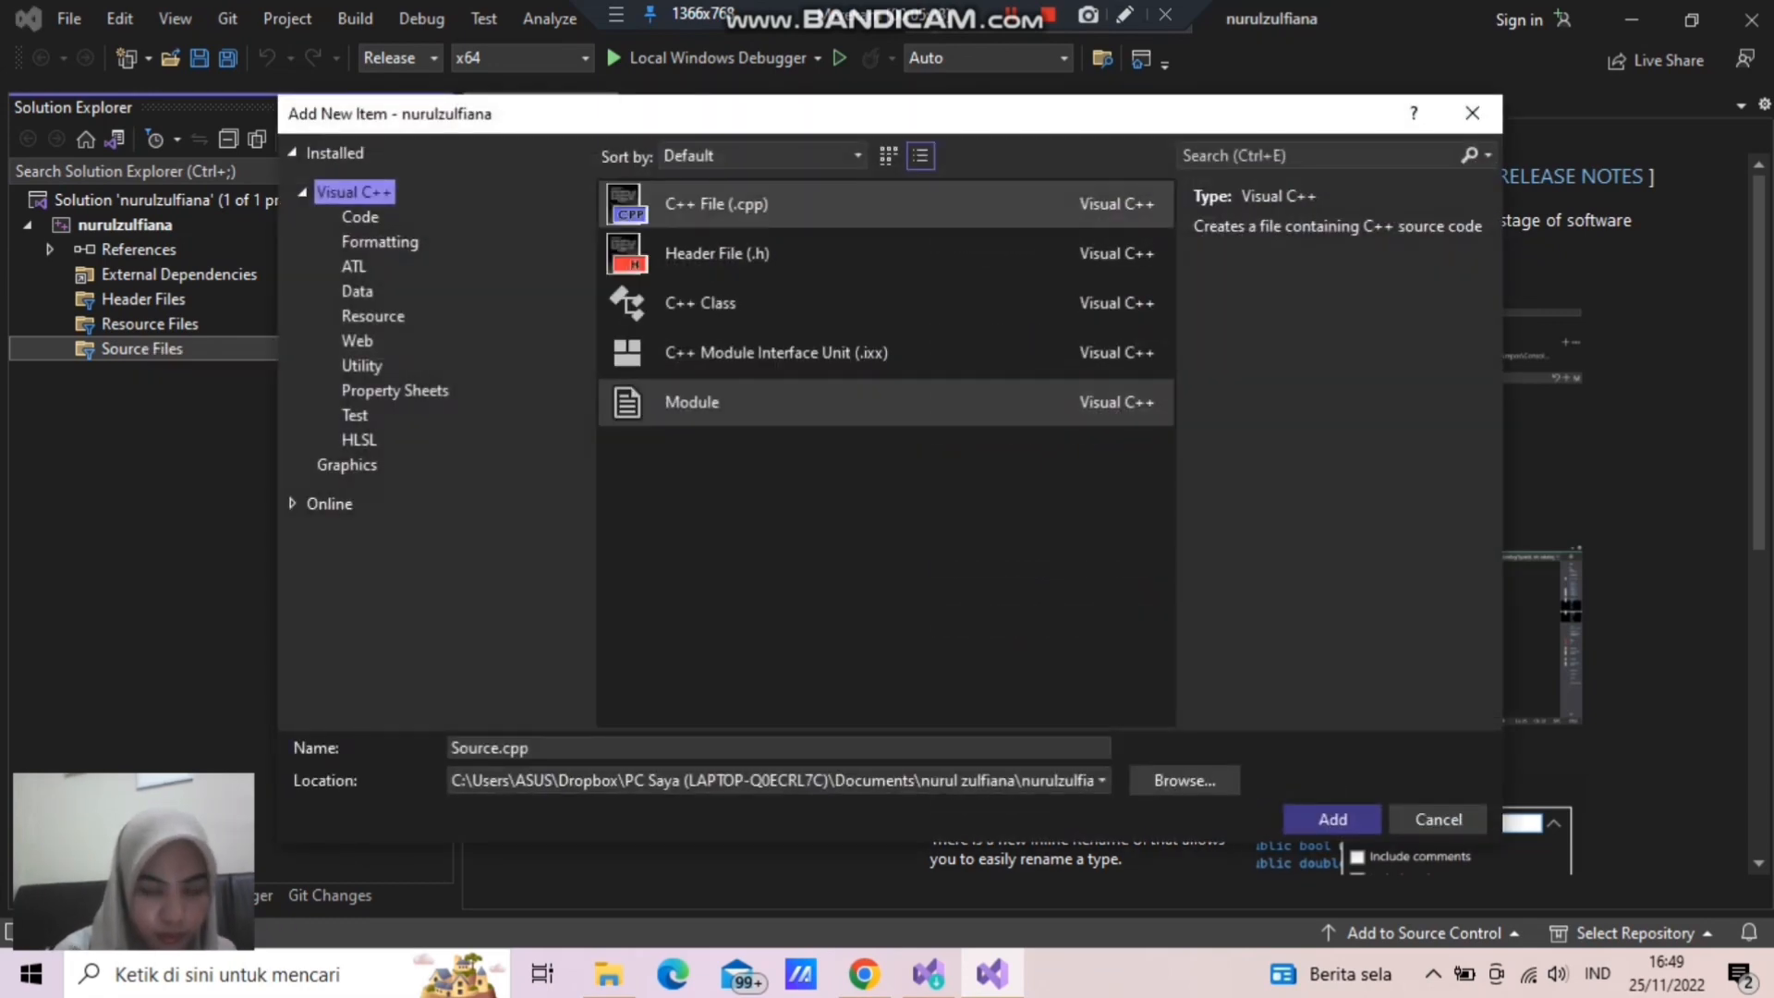
pyautogui.click(756, 201)
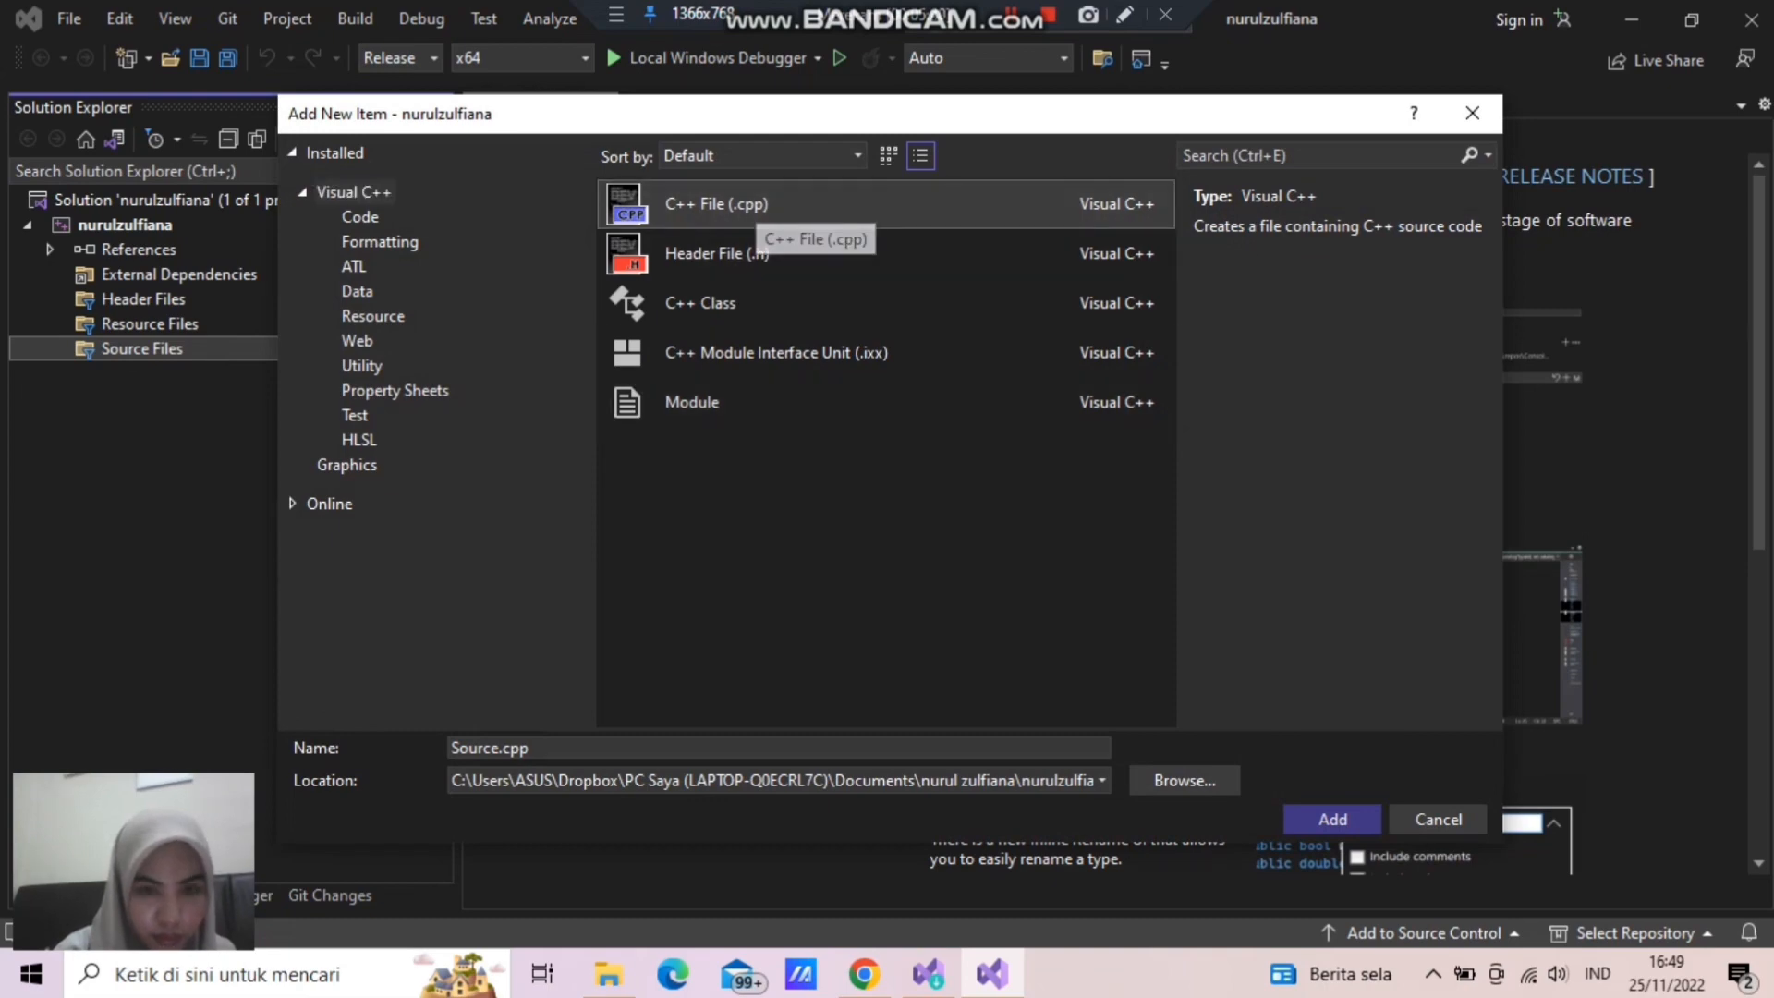
pyautogui.press('Escape')
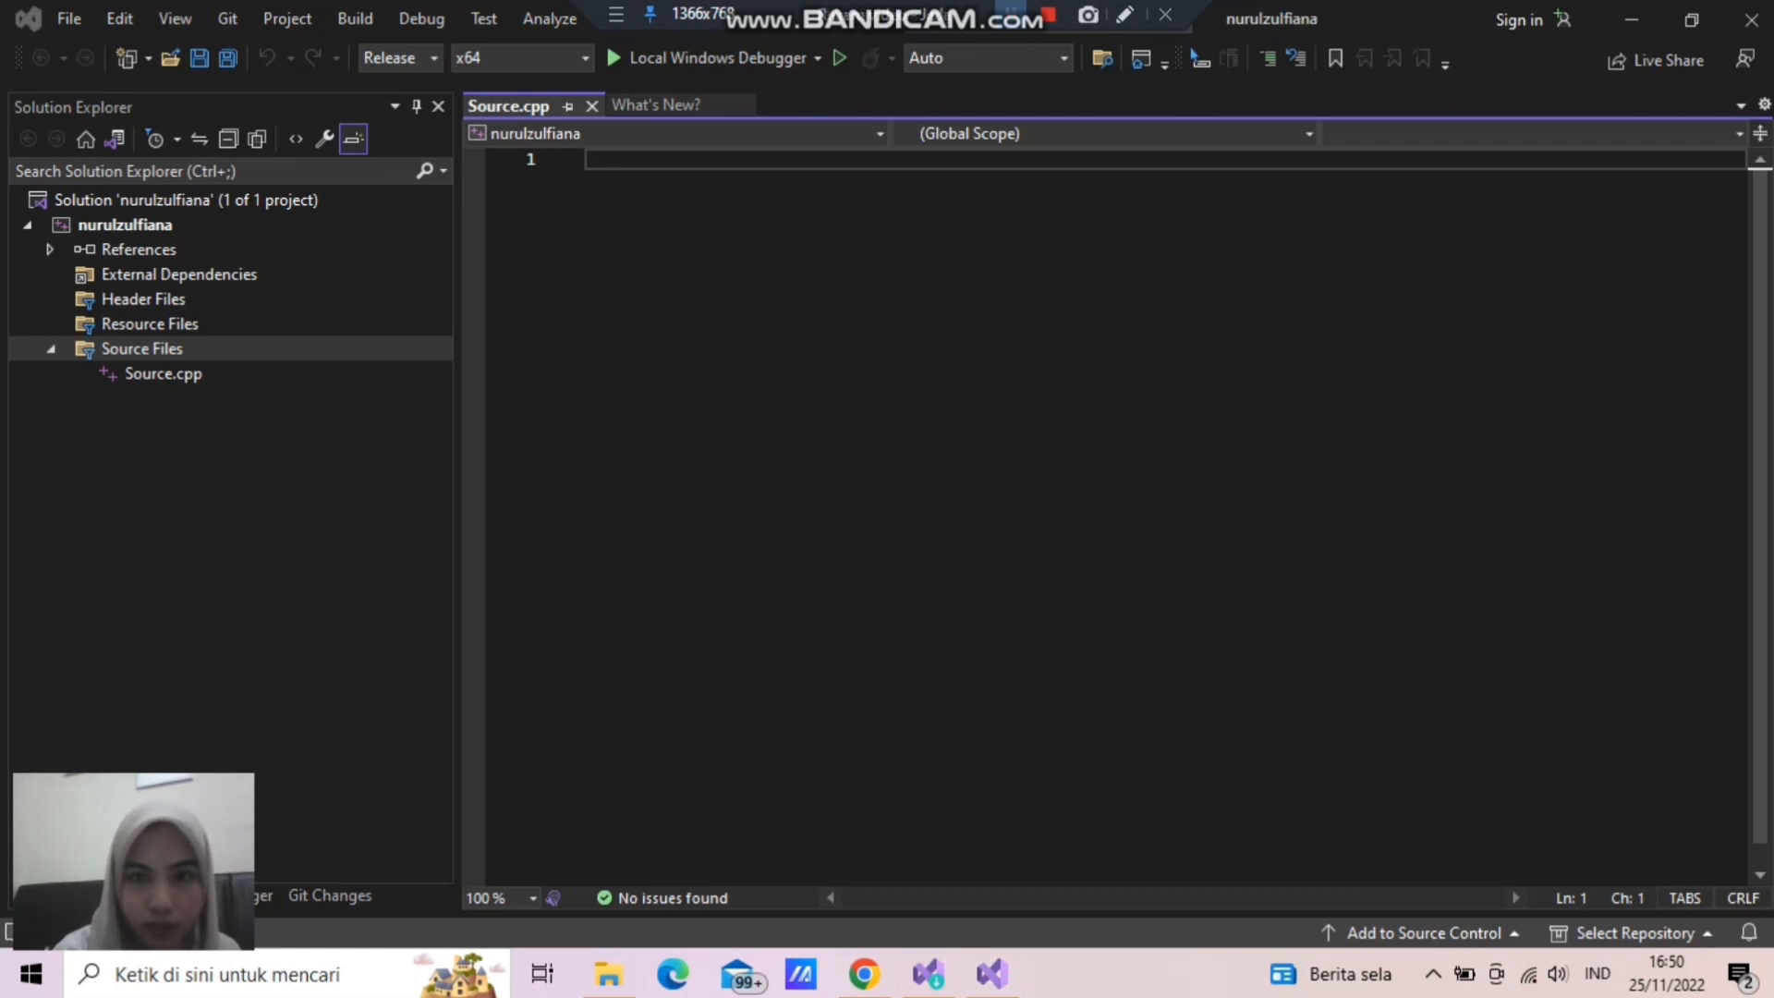
# - Rename the new source file as main.cpp
pyautogui.rightClick(159, 373)
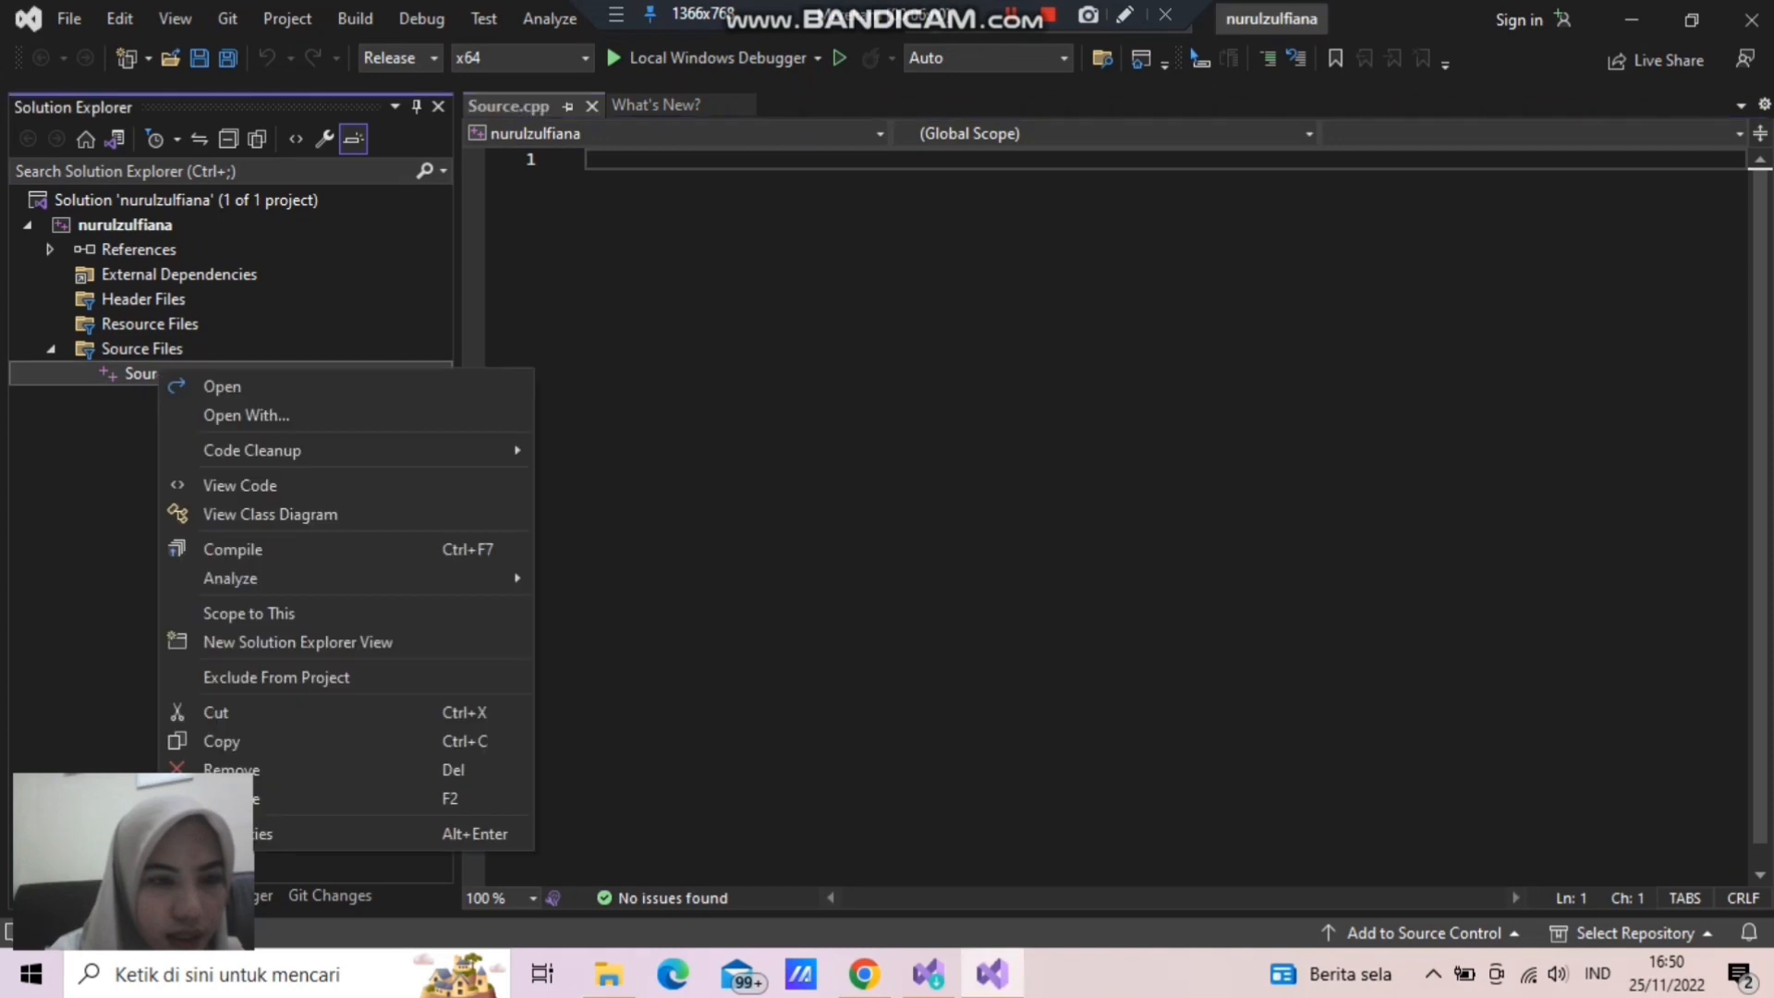
pyautogui.click(221, 798)
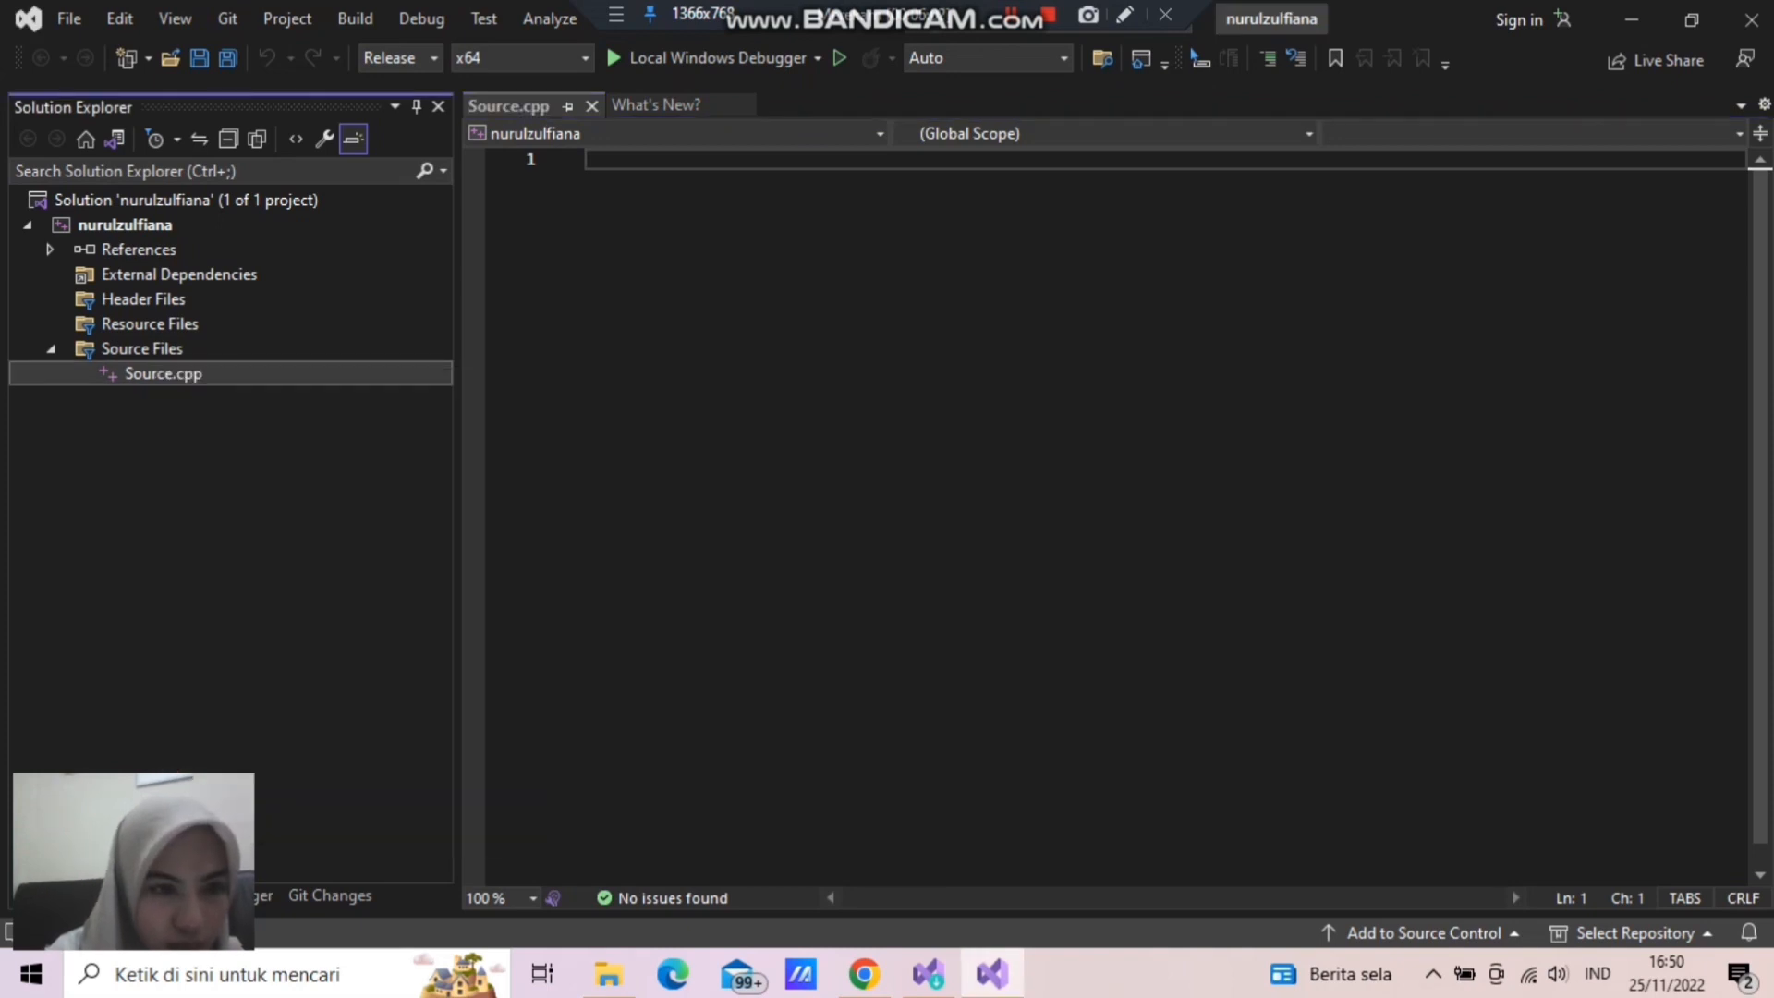
pyautogui.write('main')
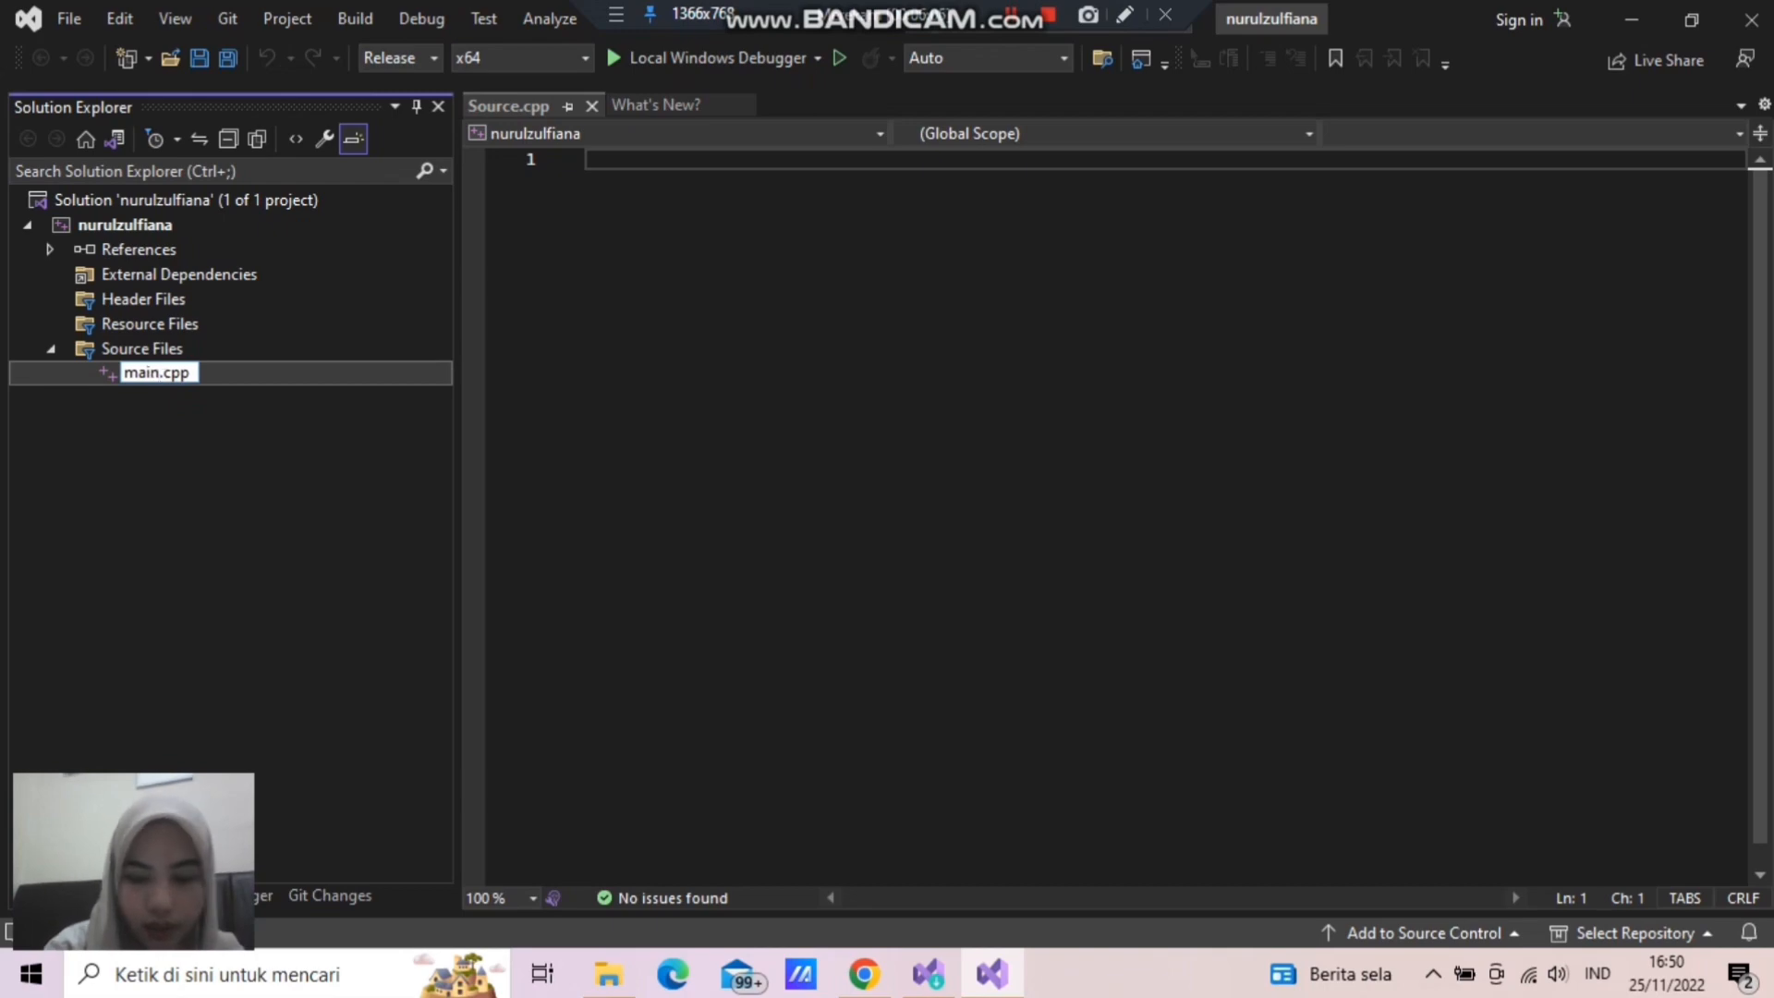
pyautogui.press('Return')
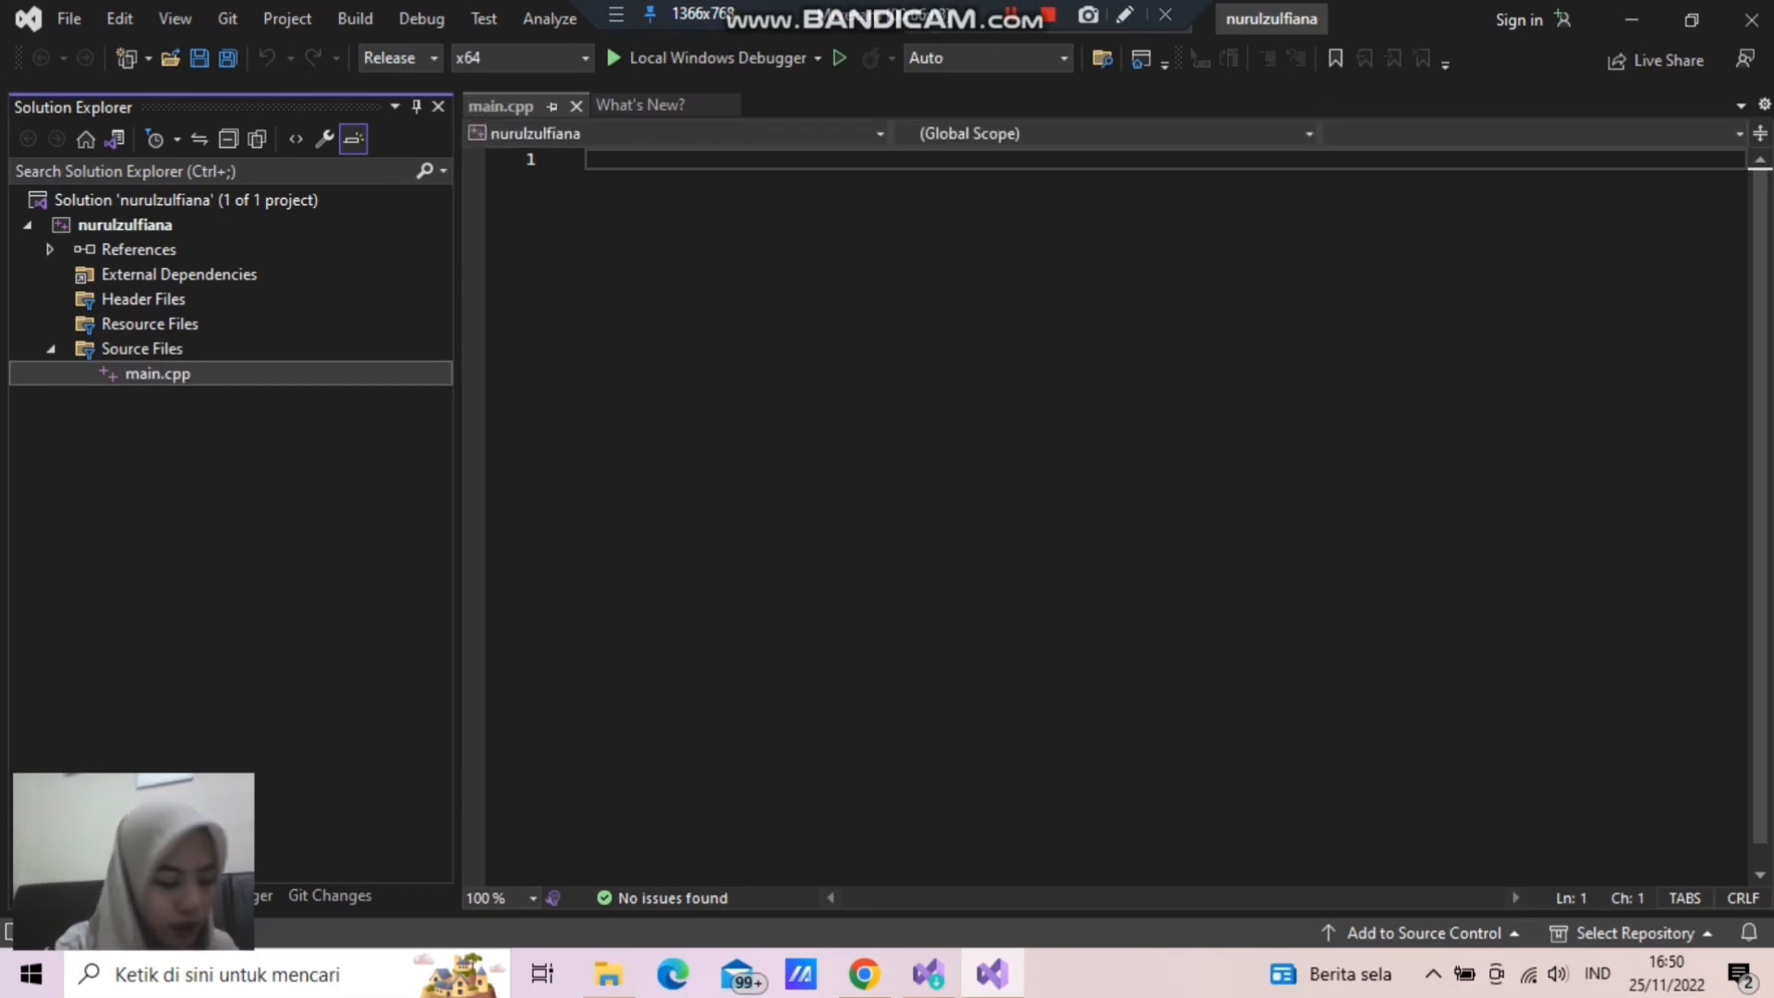
# - Switch to File Explorer and open the Utility for Visual Studio folder inside the archive of that name in Downloads
pyautogui.click(608, 974)
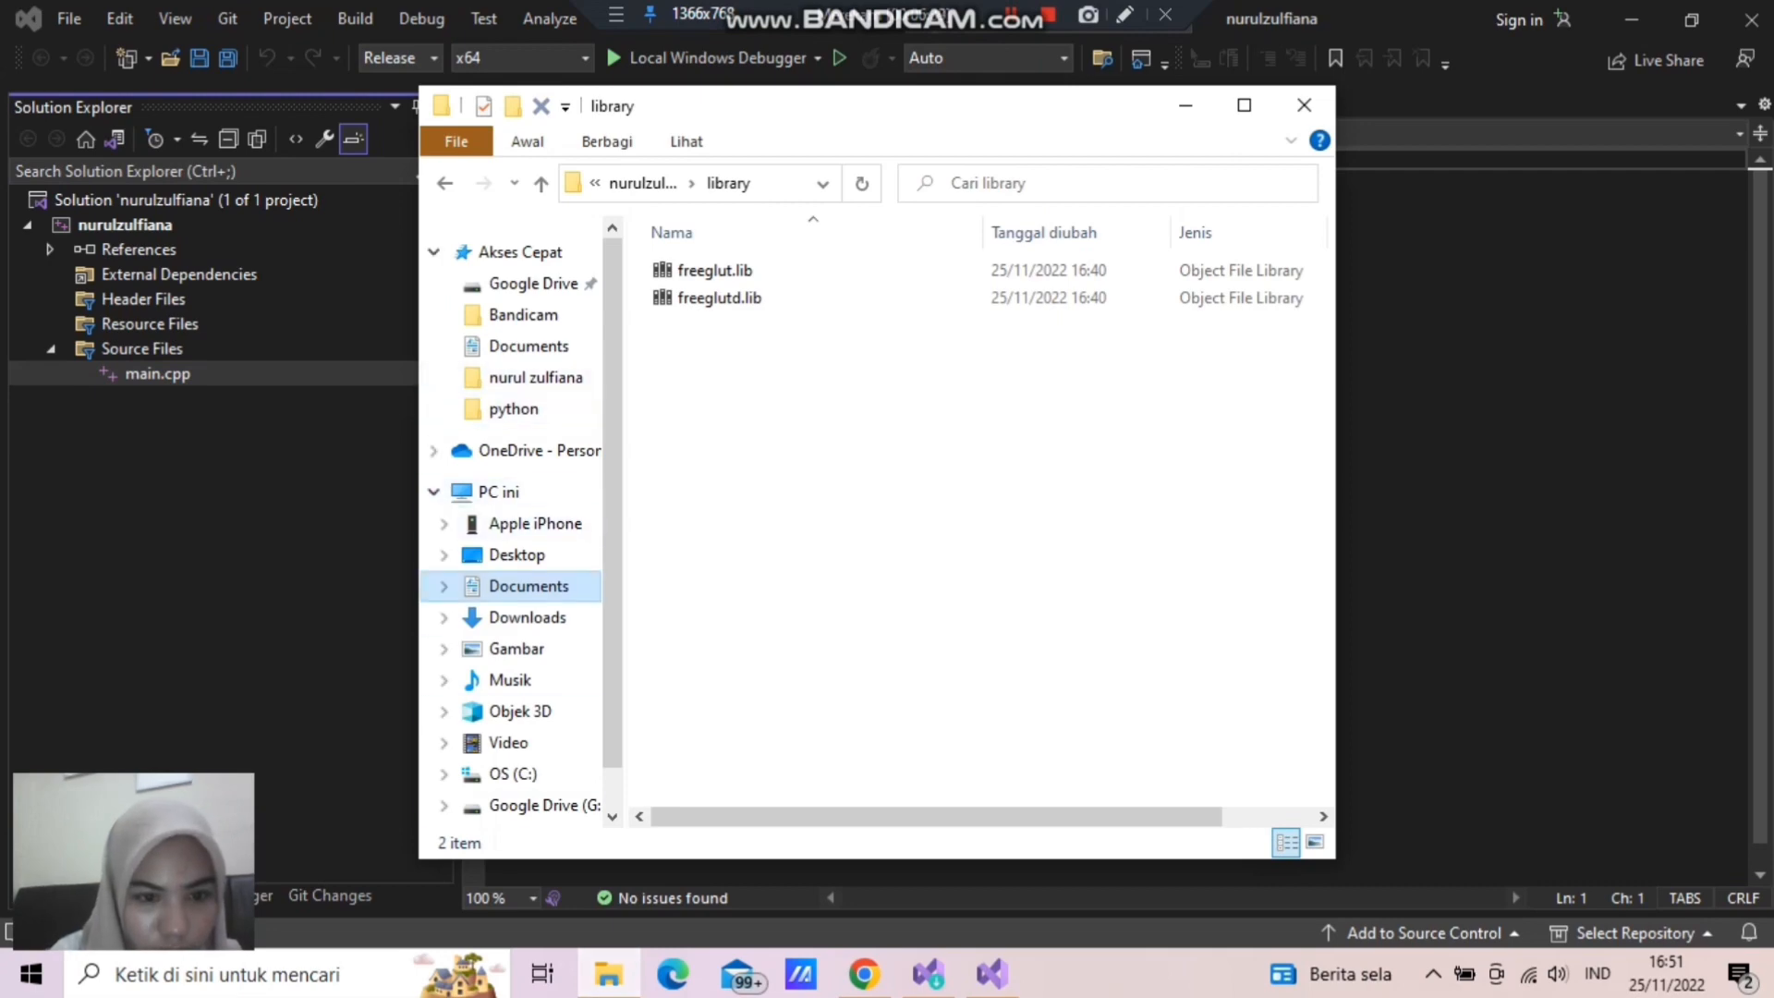
pyautogui.click(444, 617)
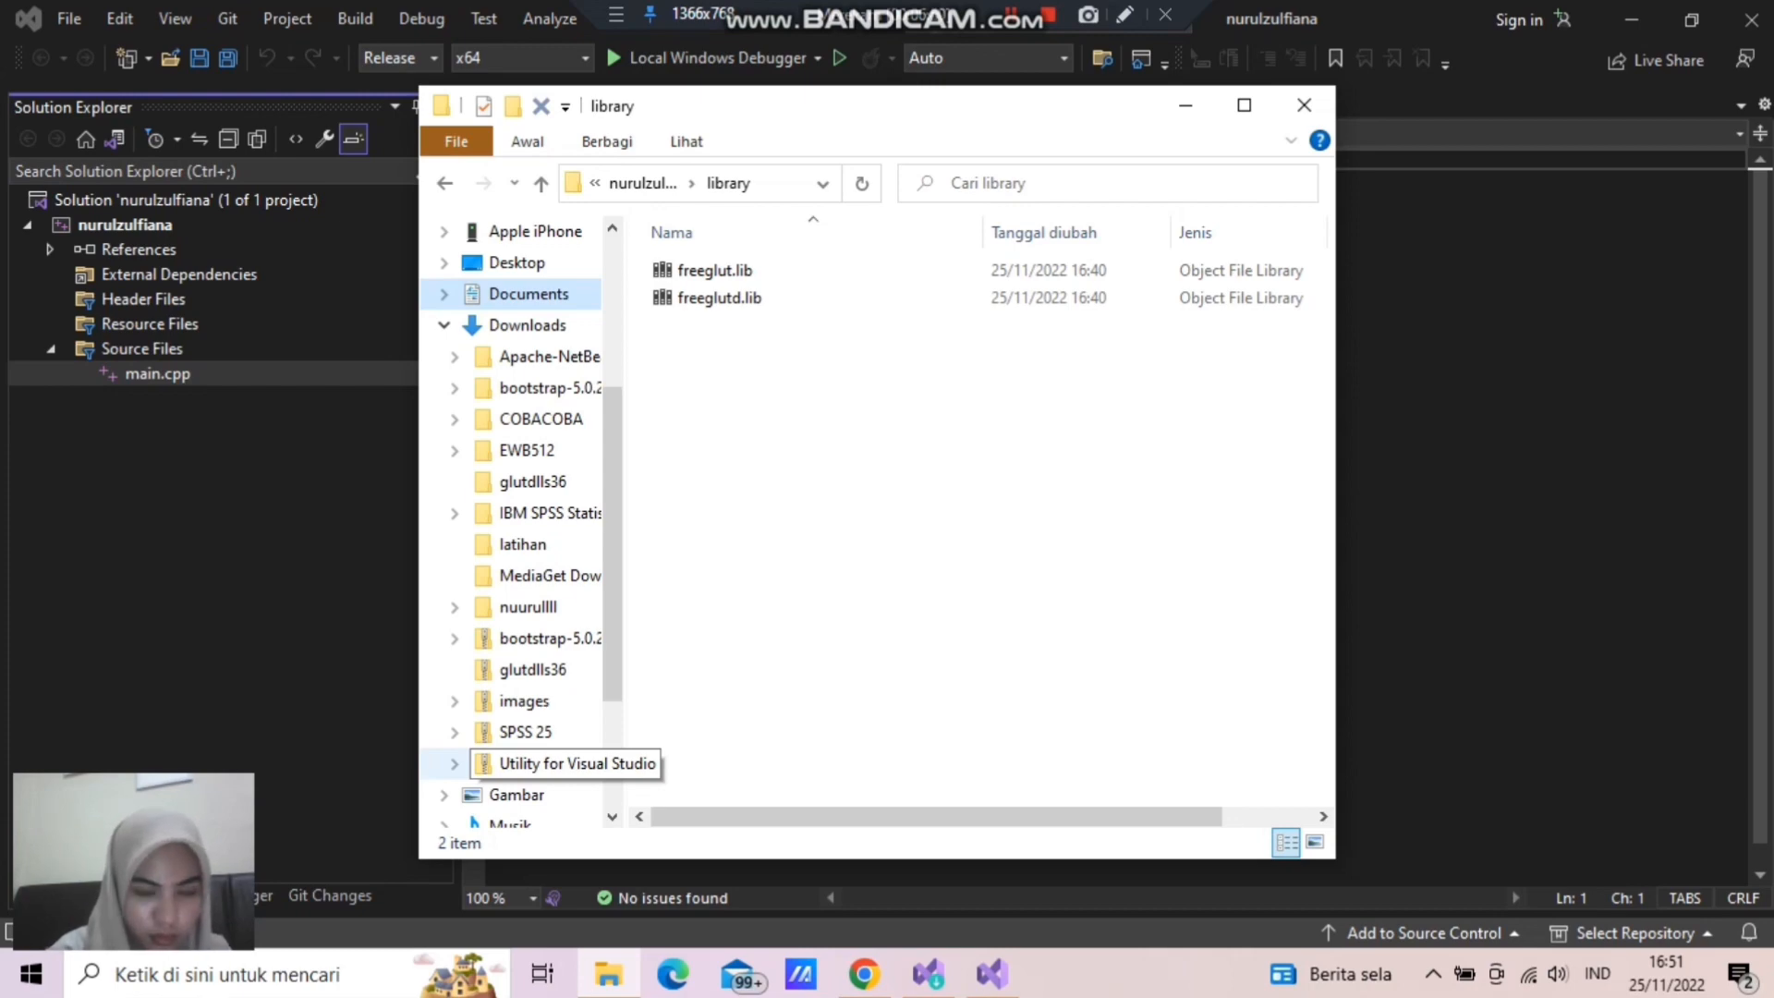
pyautogui.click(550, 764)
pyautogui.click(756, 271)
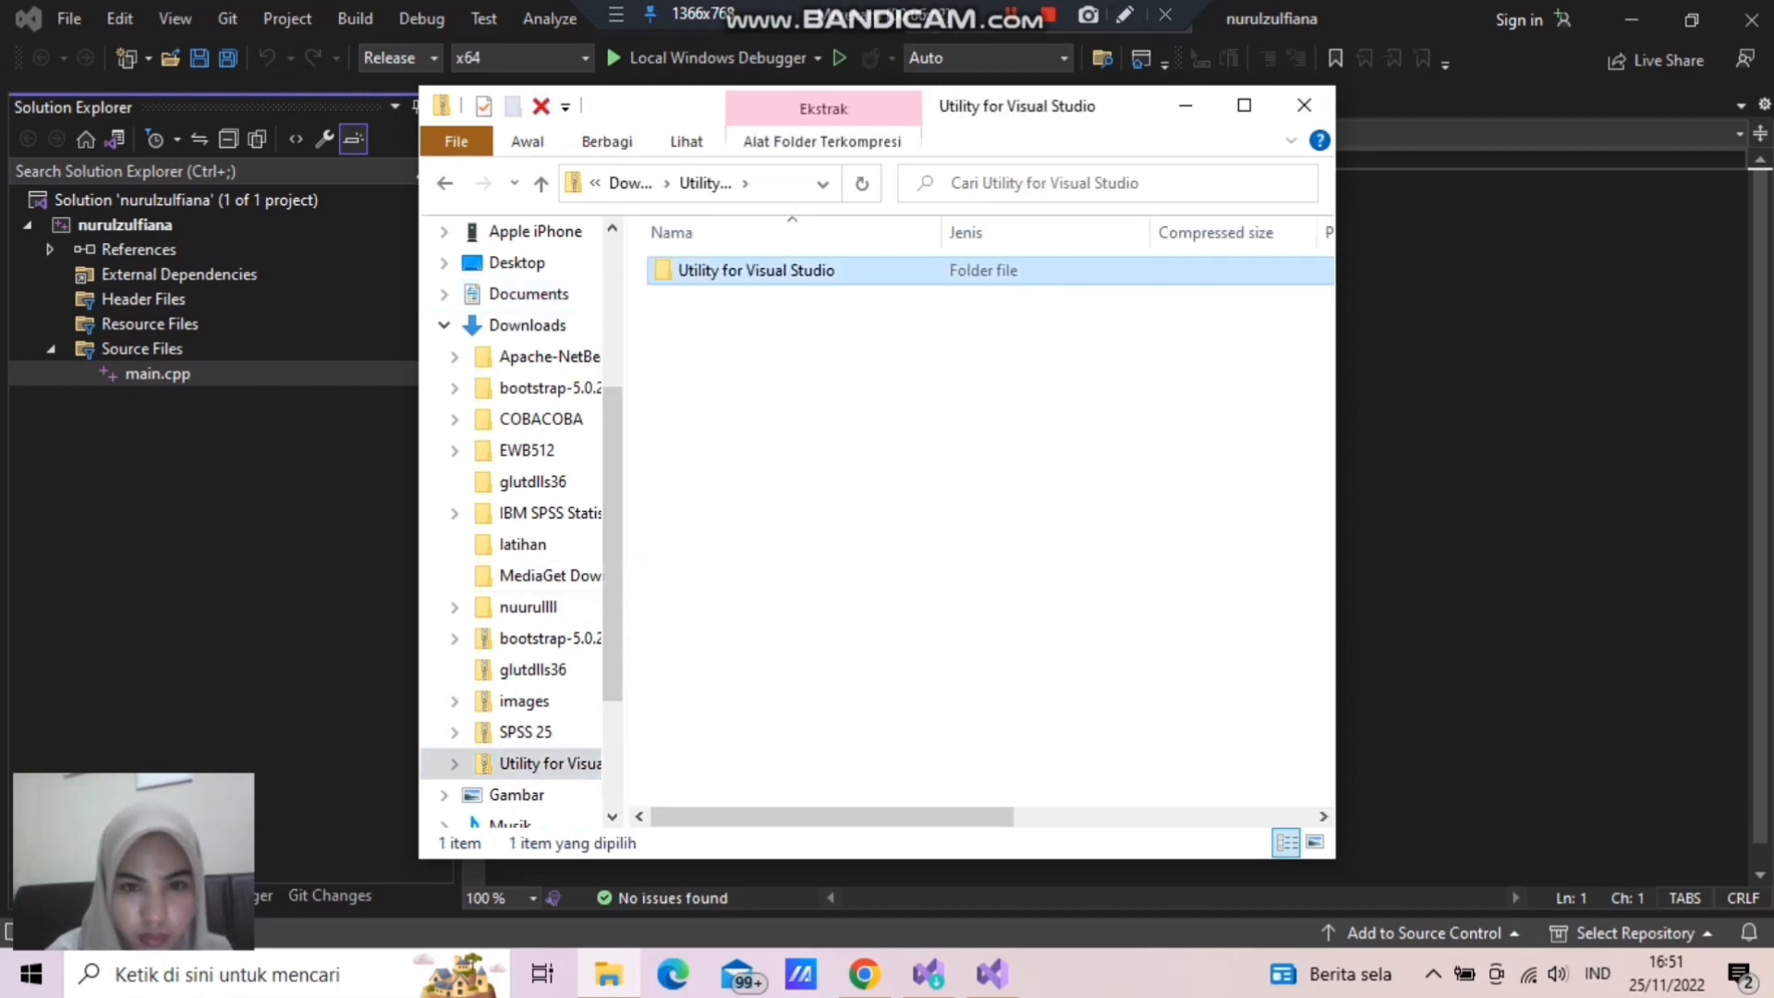
pyautogui.doubleClick(756, 270)
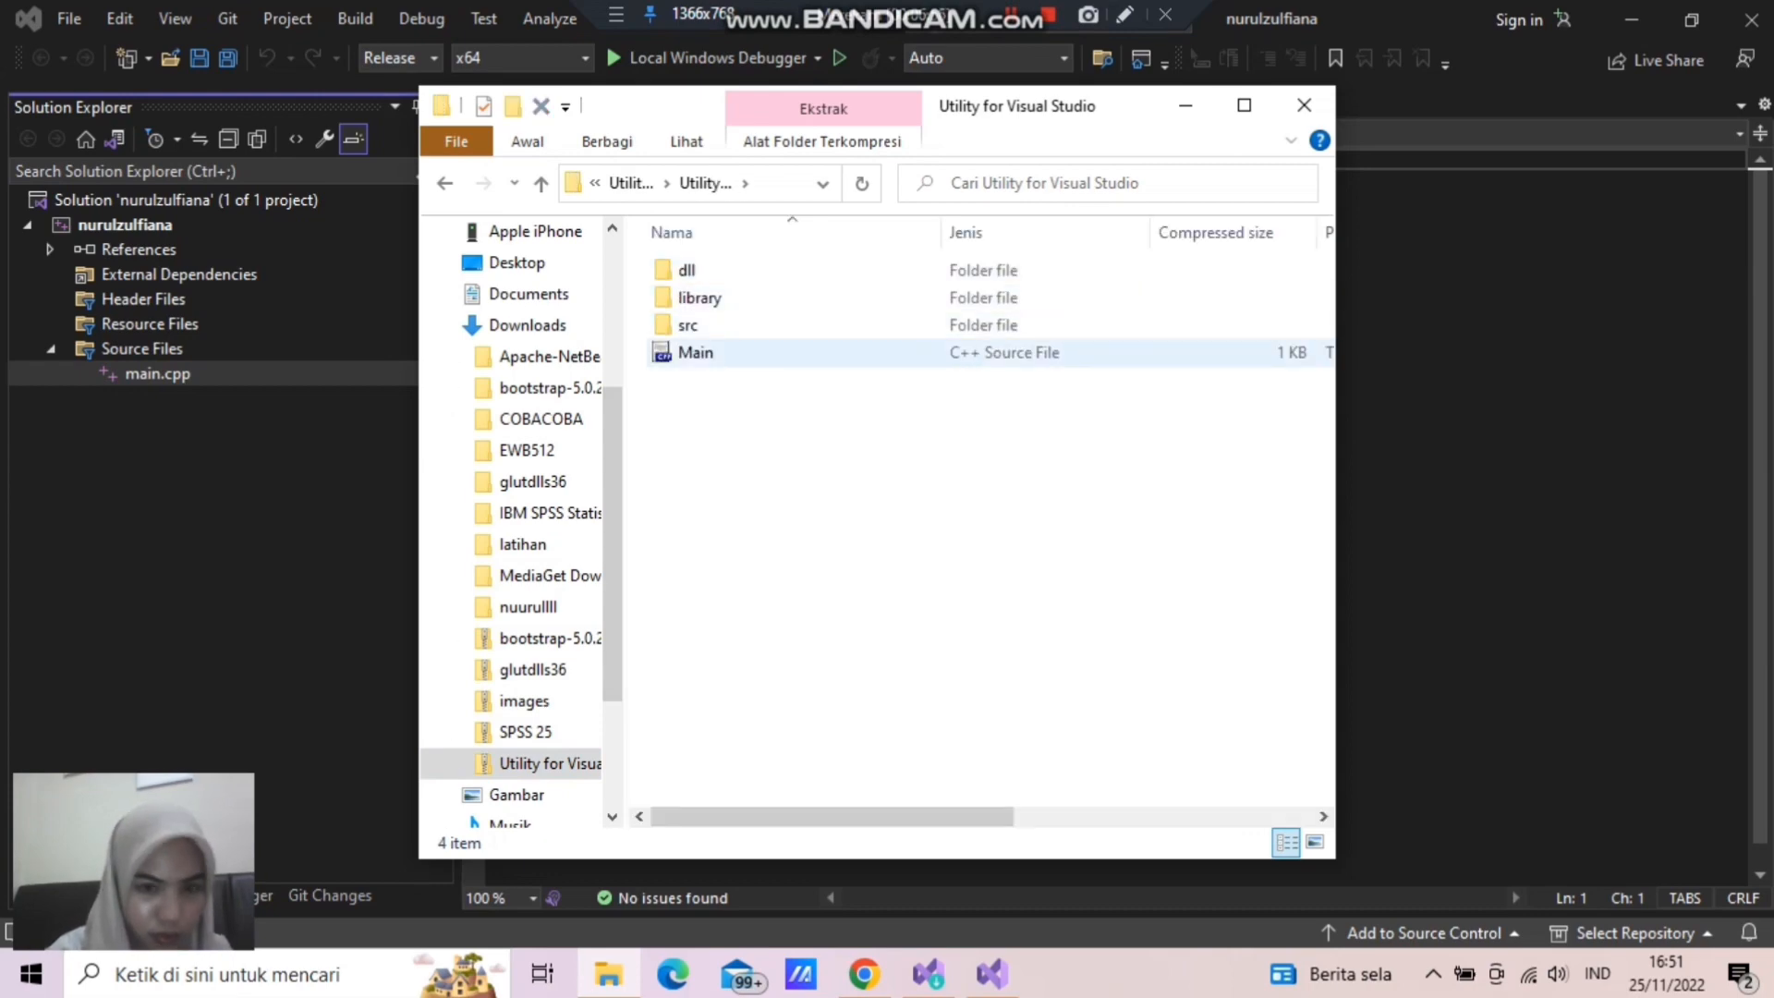
# - Open the Main C++ source file from the Utility for Visual Studio folder in Notepad
pyautogui.click(836, 352)
pyautogui.rightClick(836, 352)
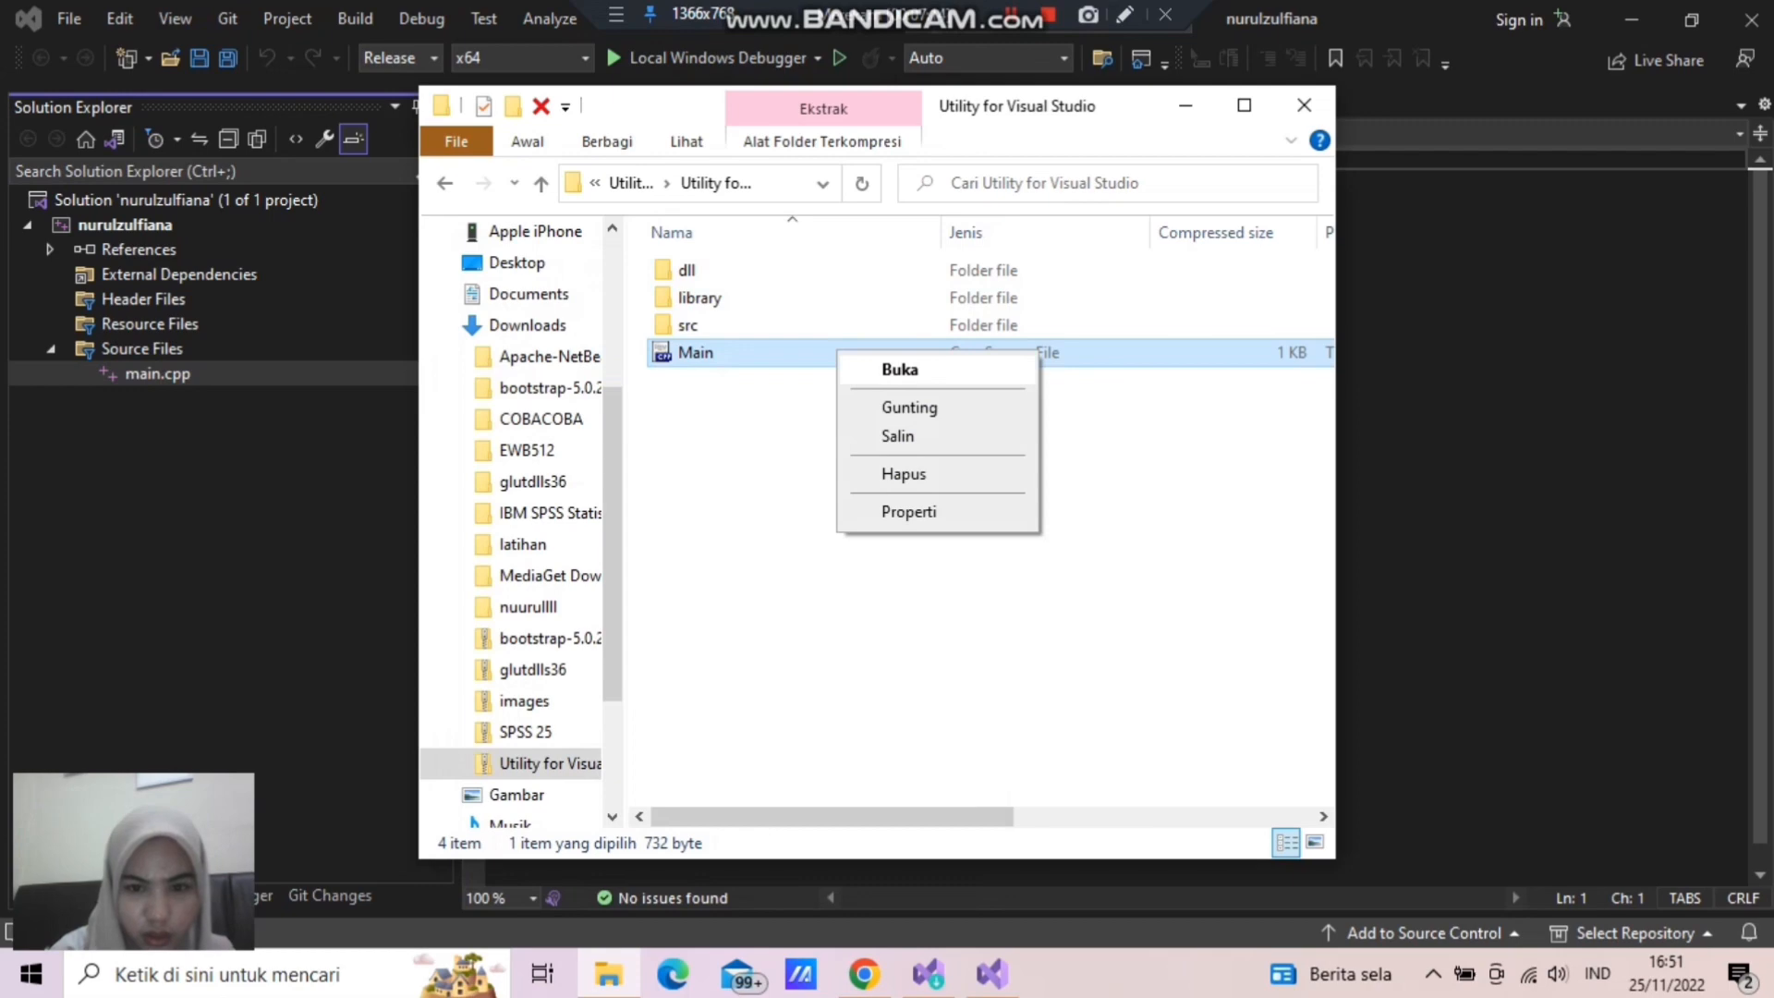
pyautogui.click(899, 369)
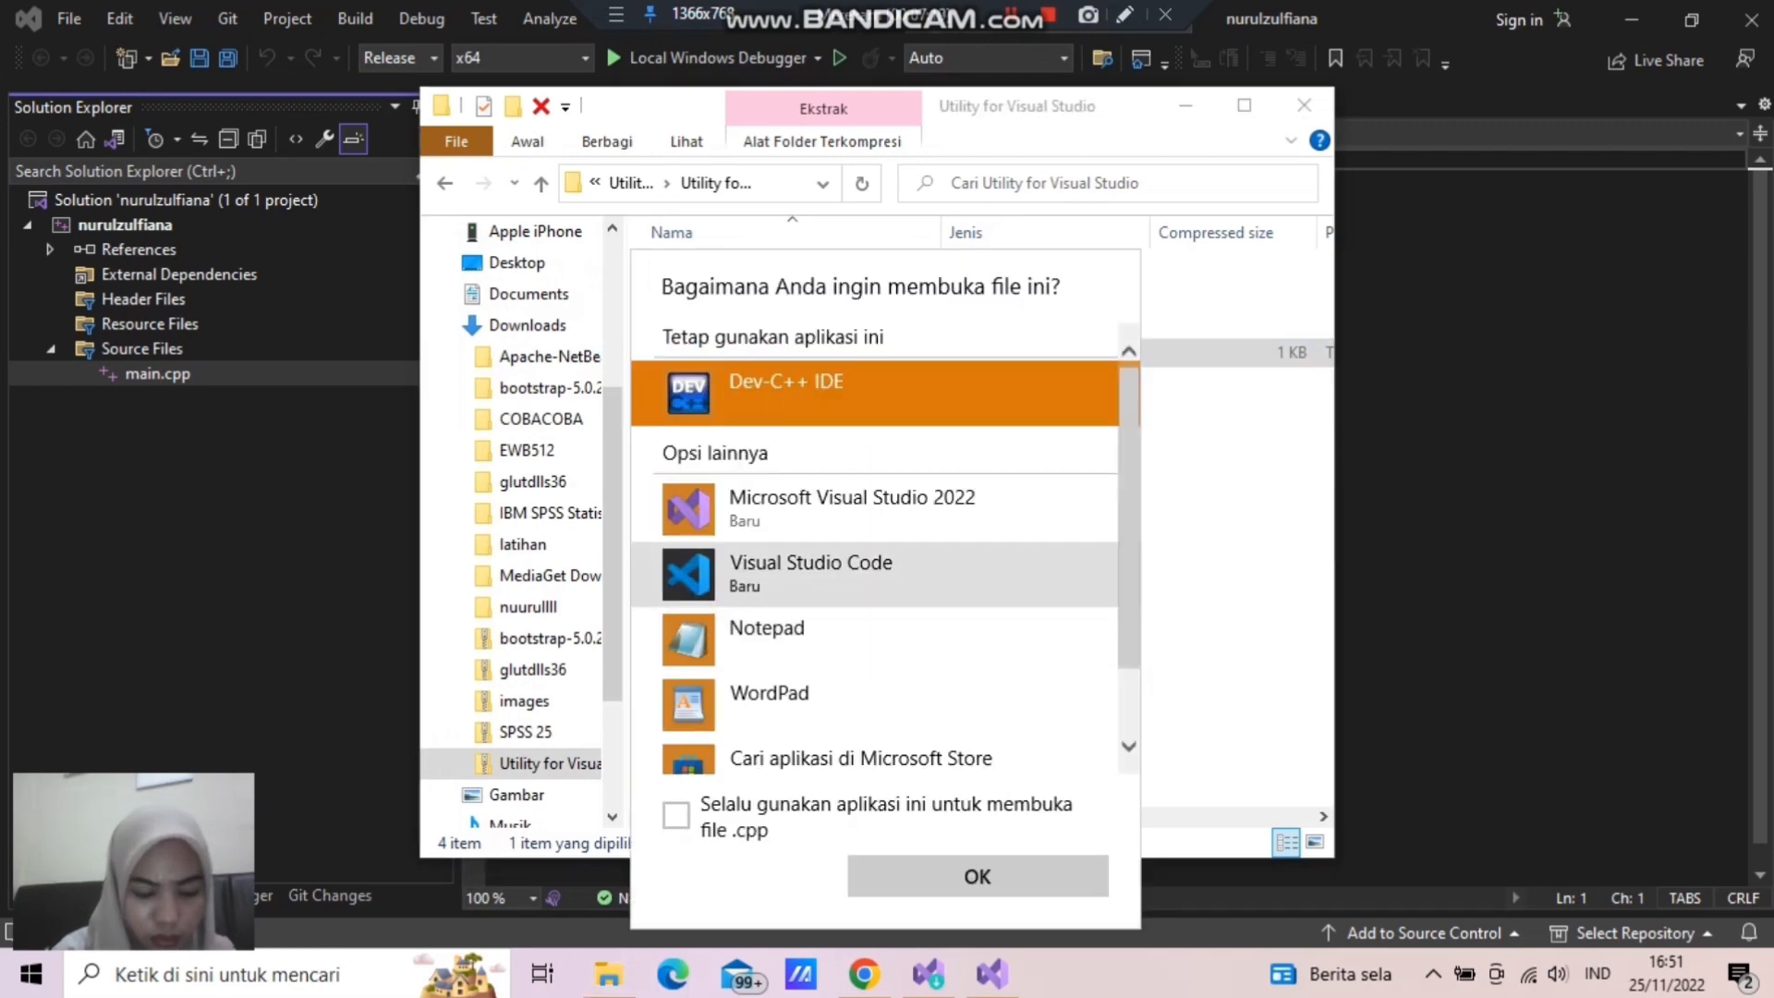
pyautogui.moveTo(1129, 504)
pyautogui.mouseDown()
pyautogui.moveTo(1129, 571)
pyautogui.moveTo(1129, 504)
pyautogui.mouseUp()
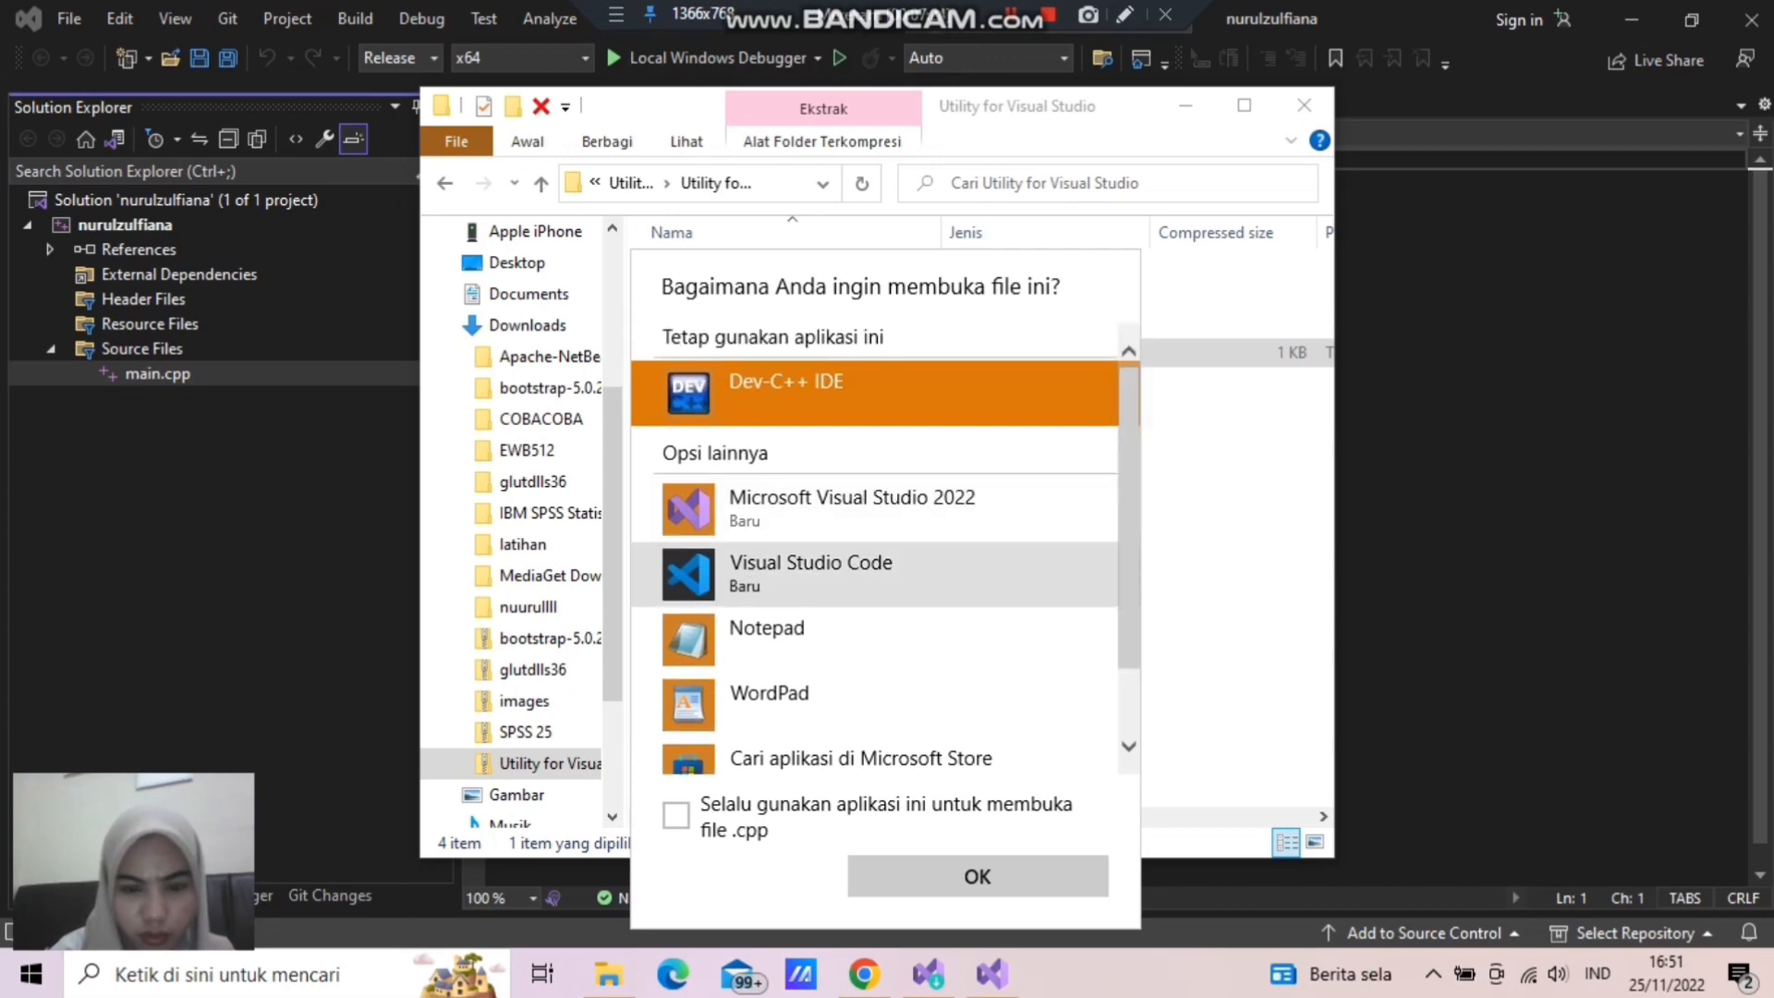
pyautogui.click(767, 637)
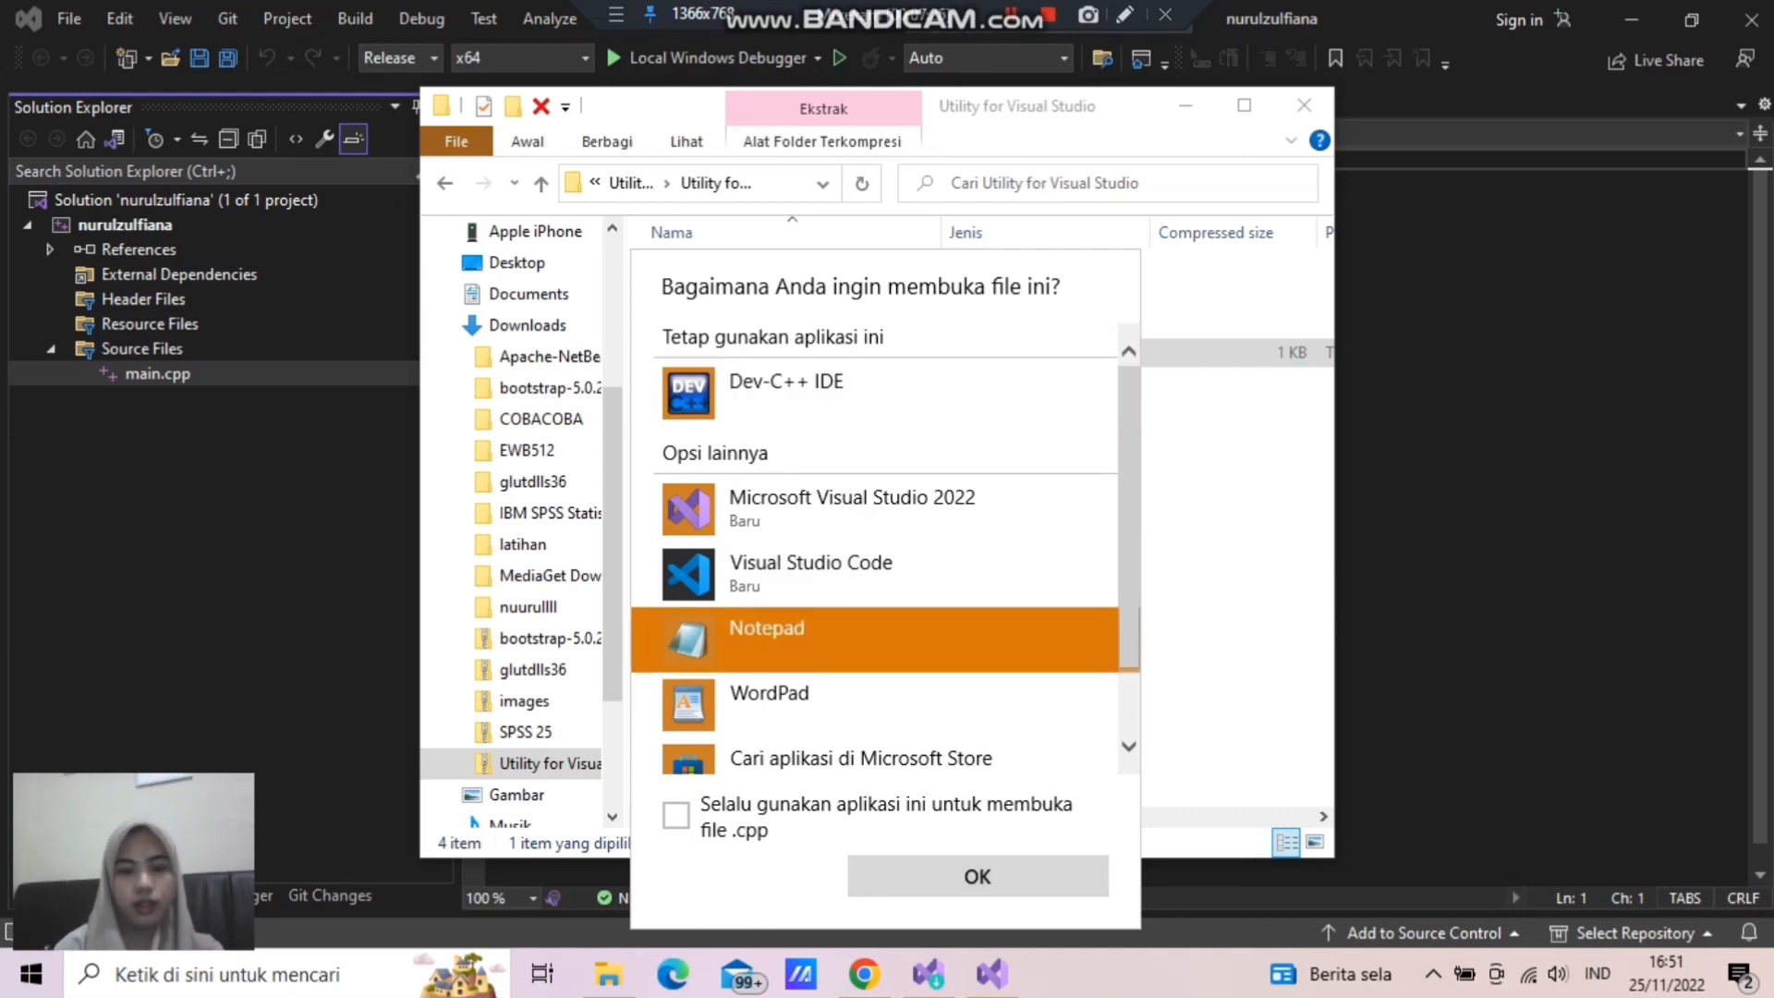
pyautogui.press('Return')
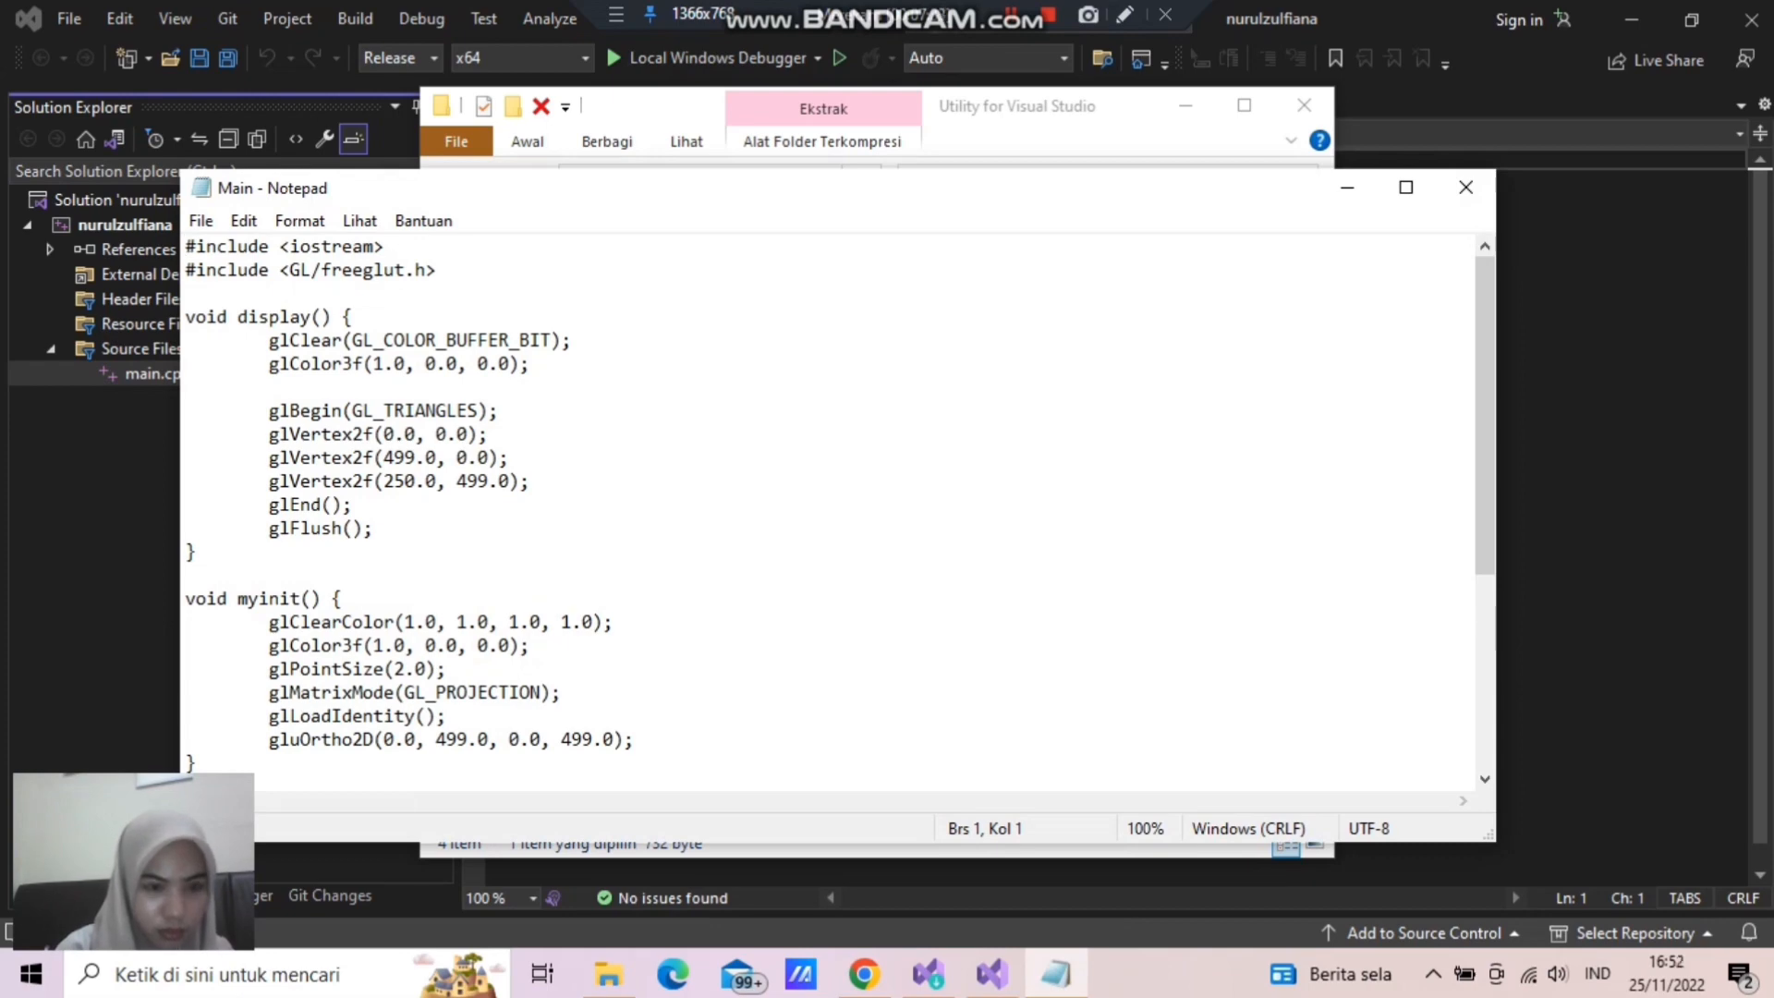
# - Copy all the sample code from Notepad, switch to Visual Studio, and paste it into the empty main.cpp
pyautogui.hotkey('ctrl', 'a')
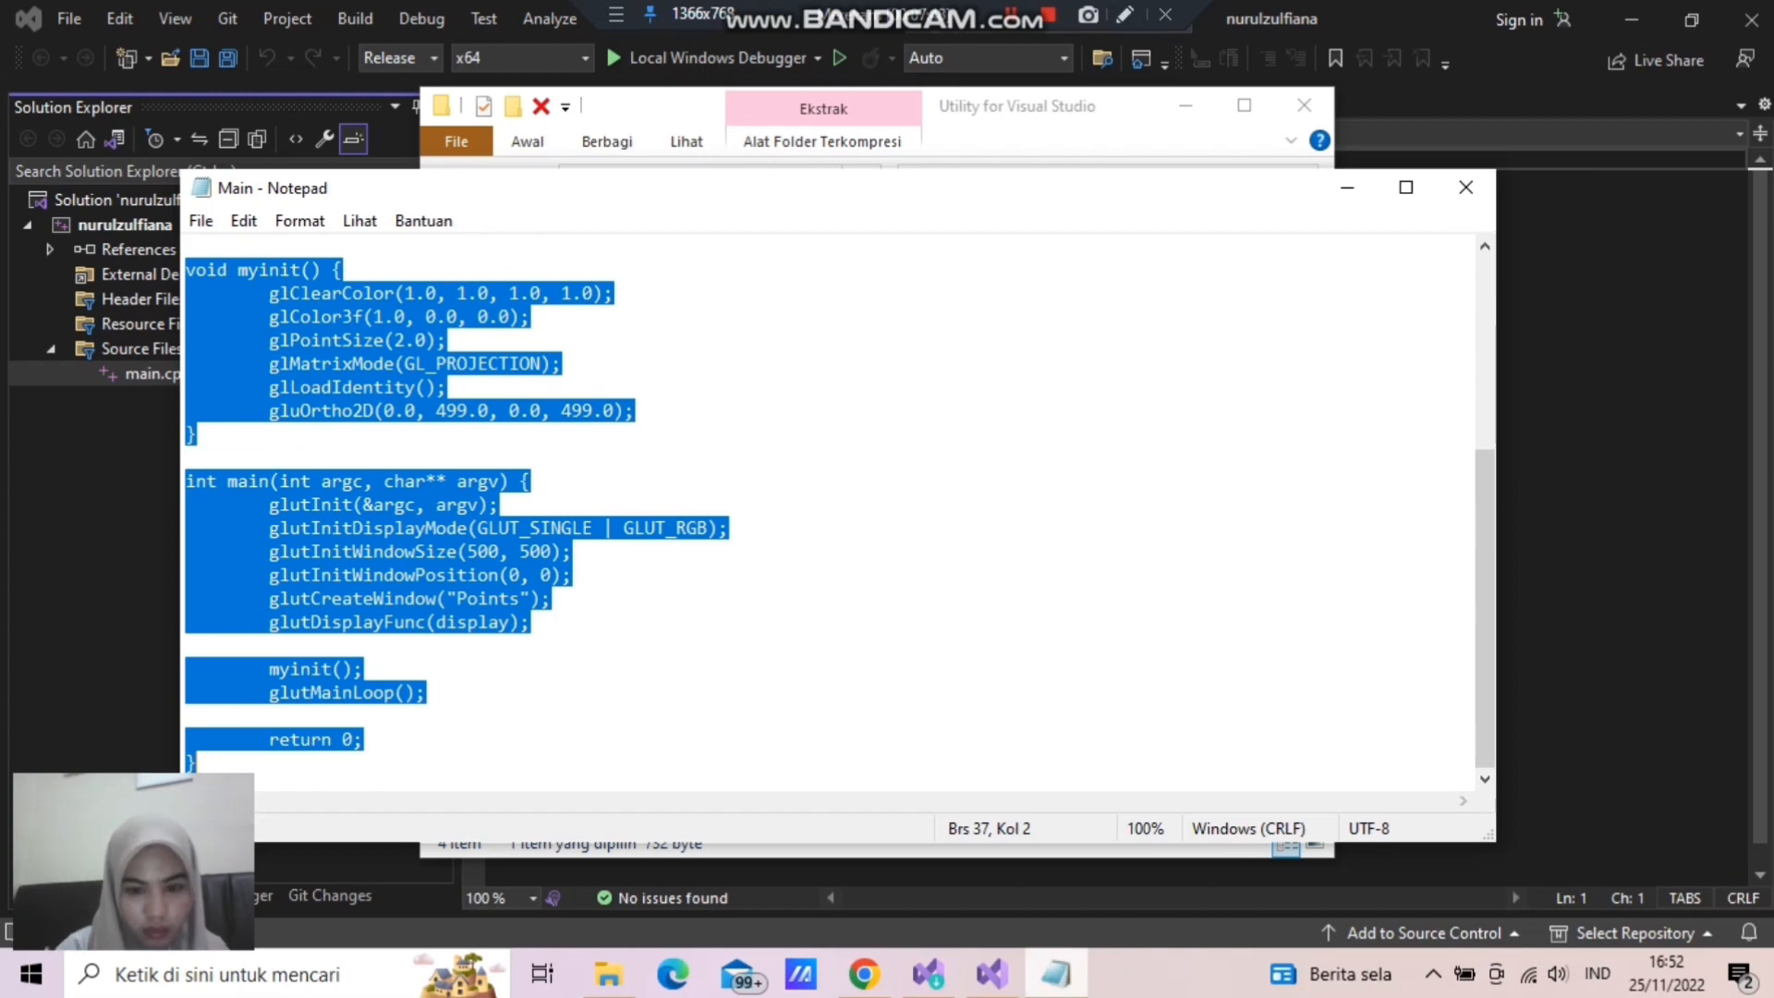
pyautogui.click(992, 974)
pyautogui.click(591, 160)
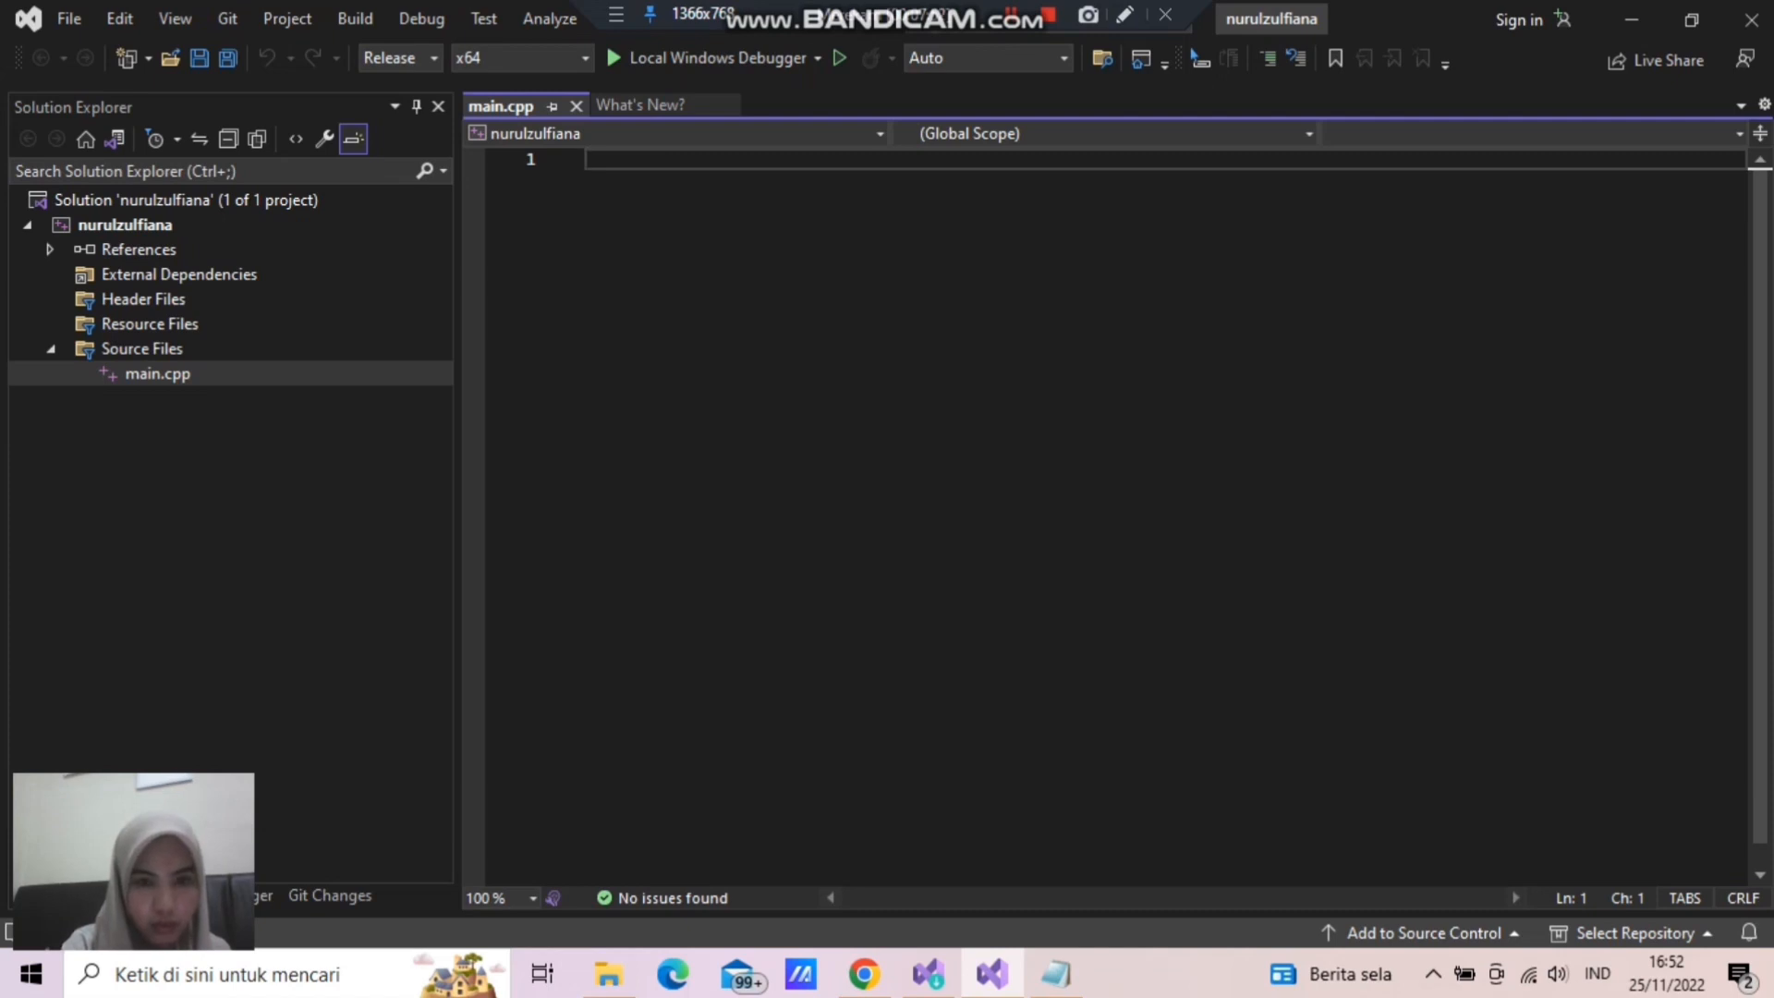
pyautogui.hotkey('ctrl', 'v')
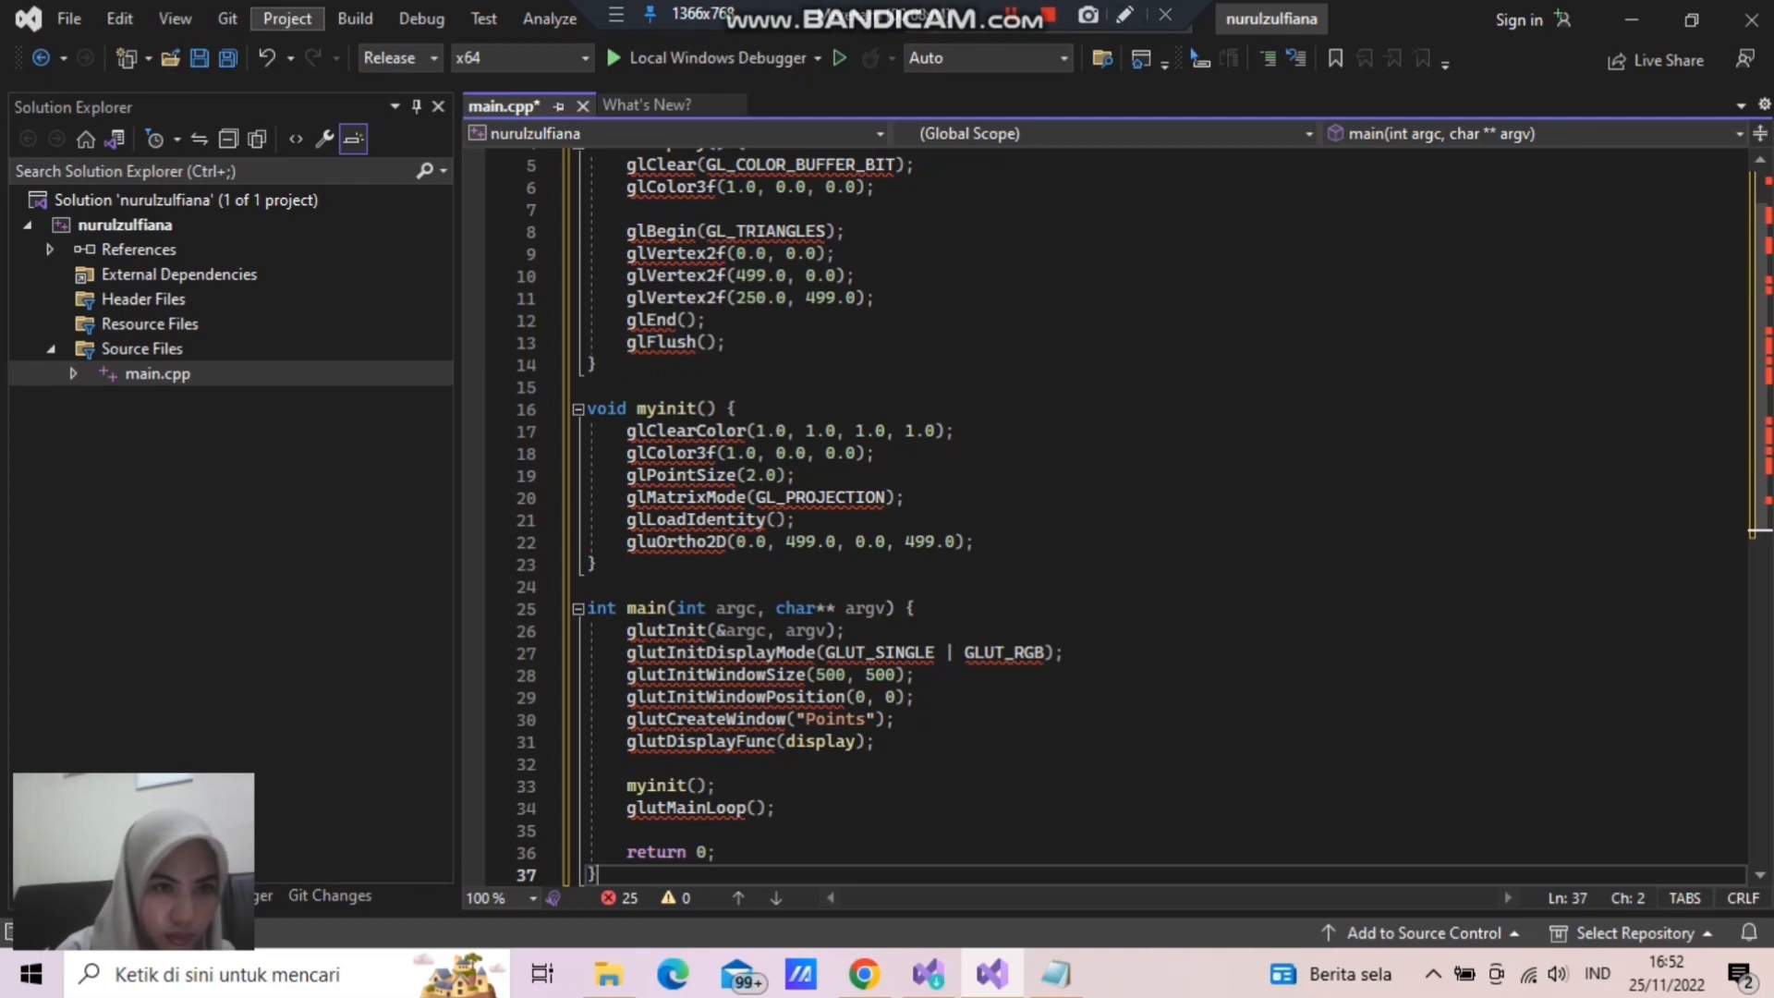
# - Build the project in the Release x64 configuration and check the build output
pyautogui.click(288, 19)
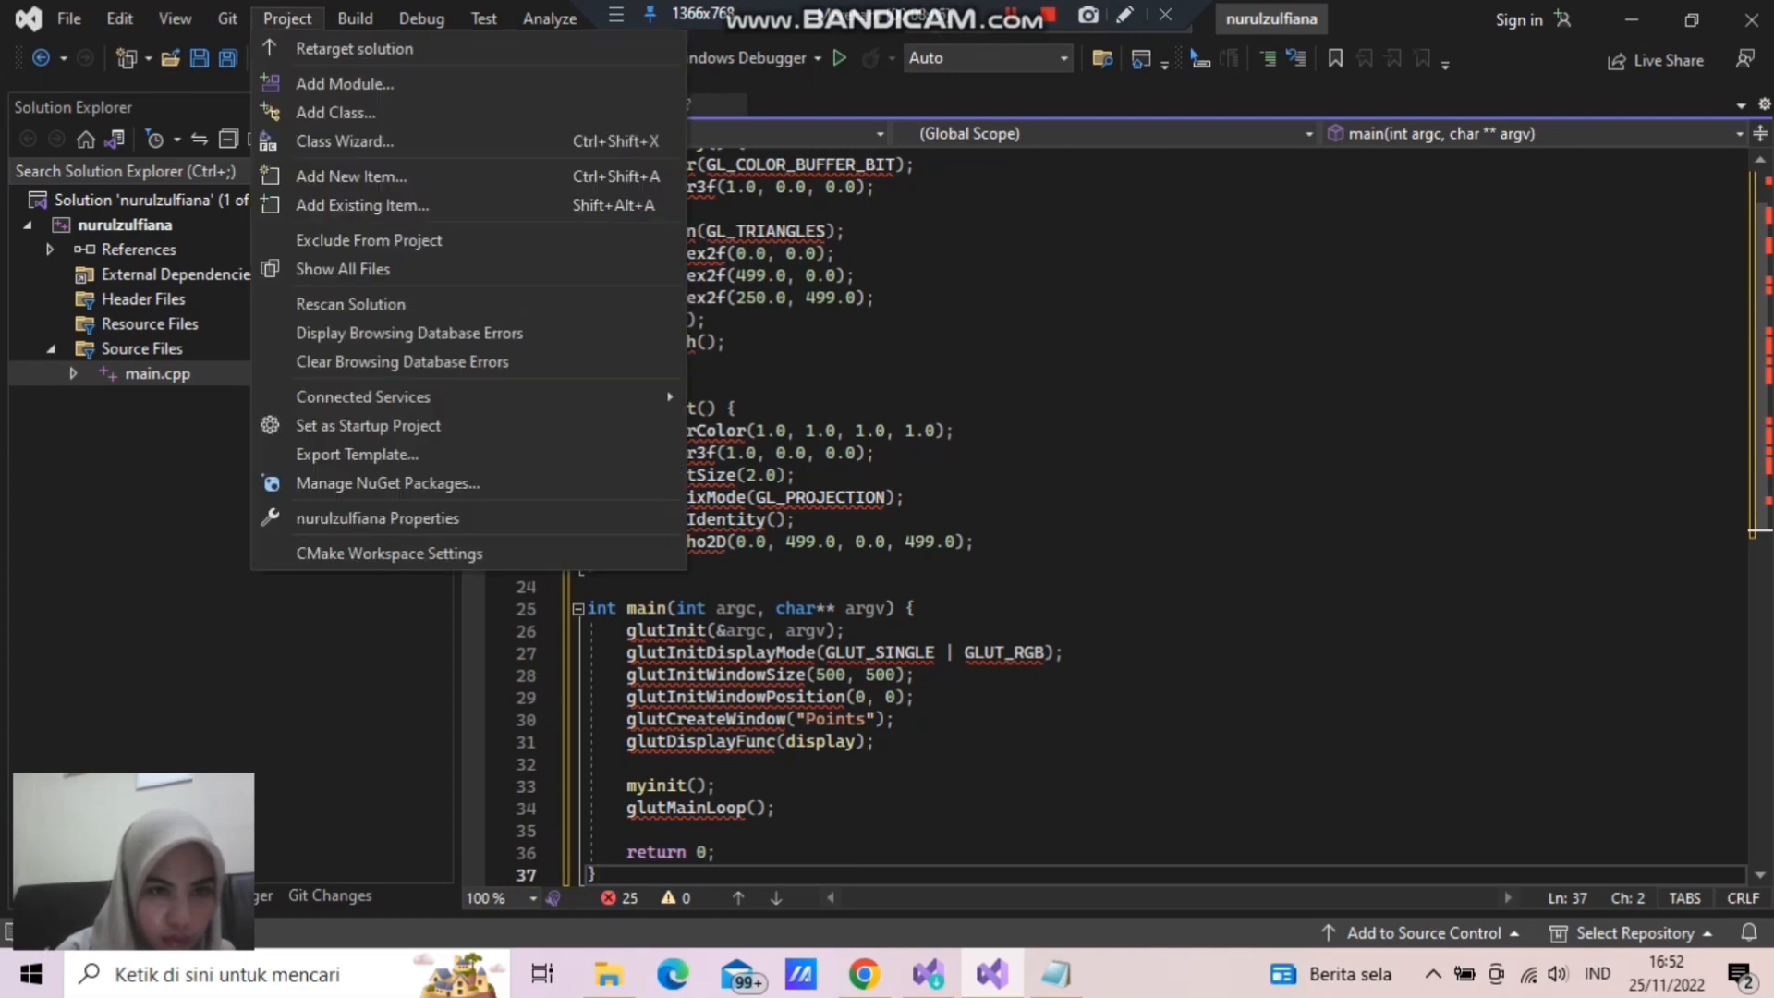
pyautogui.moveTo(355, 19)
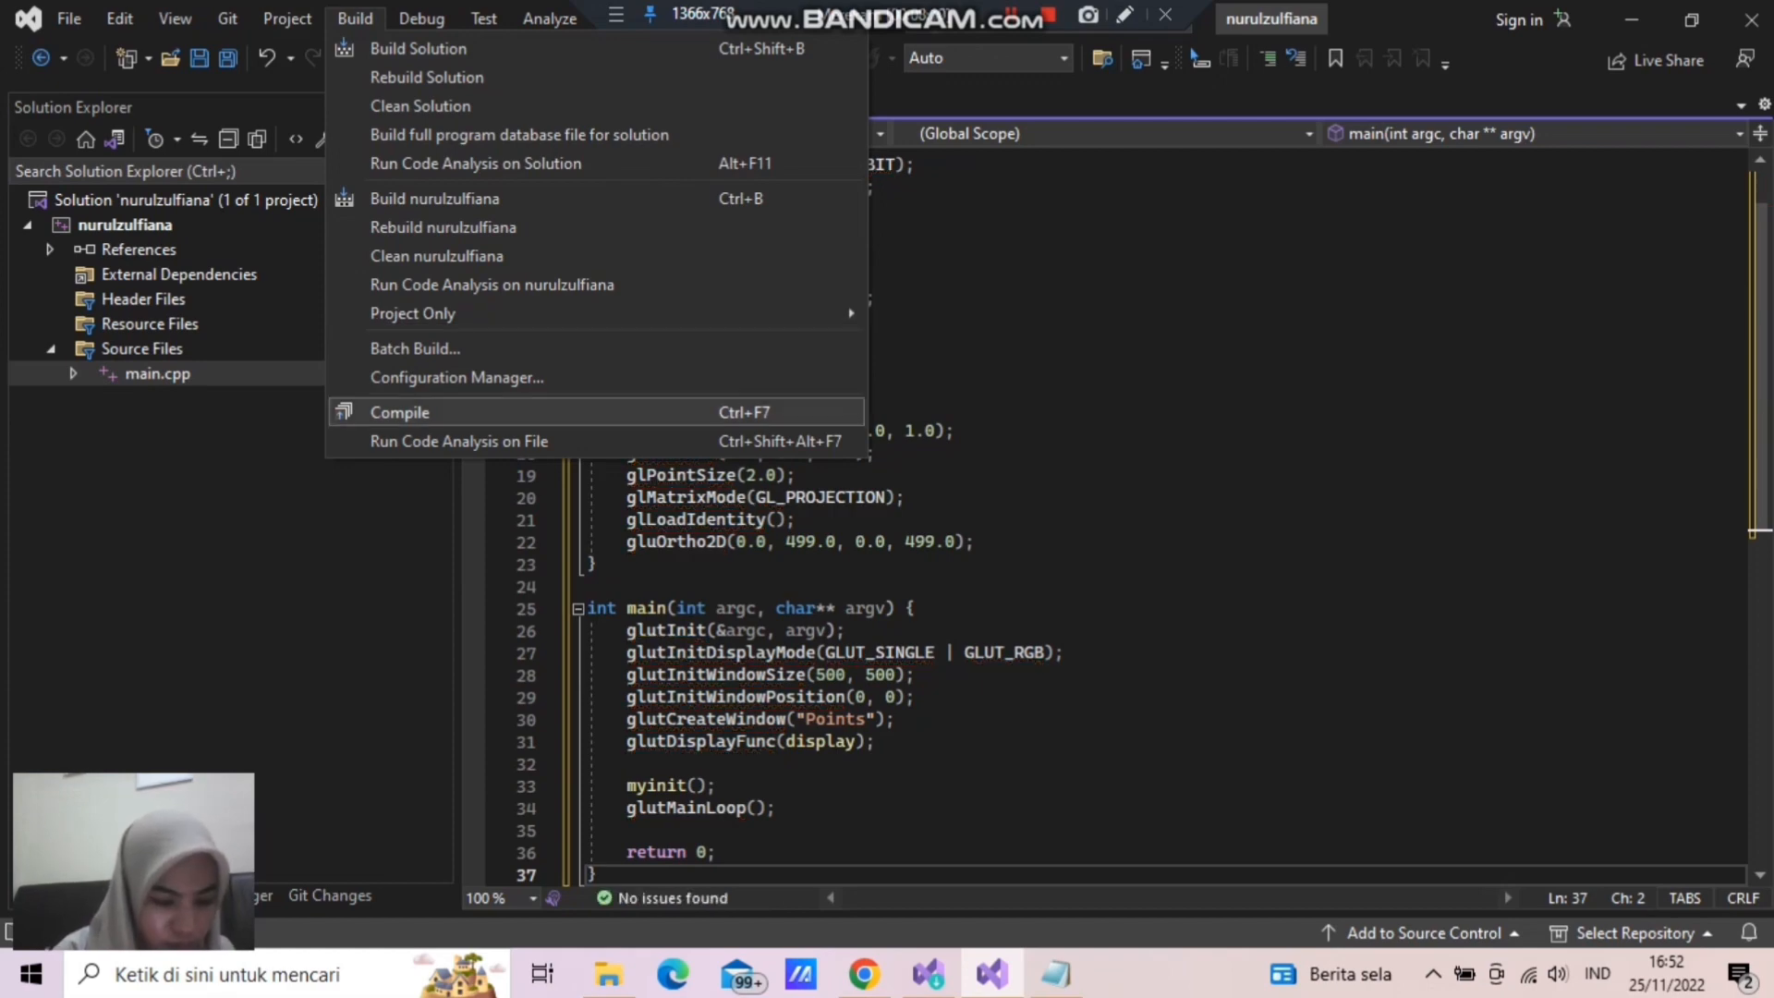
pyautogui.click(125, 225)
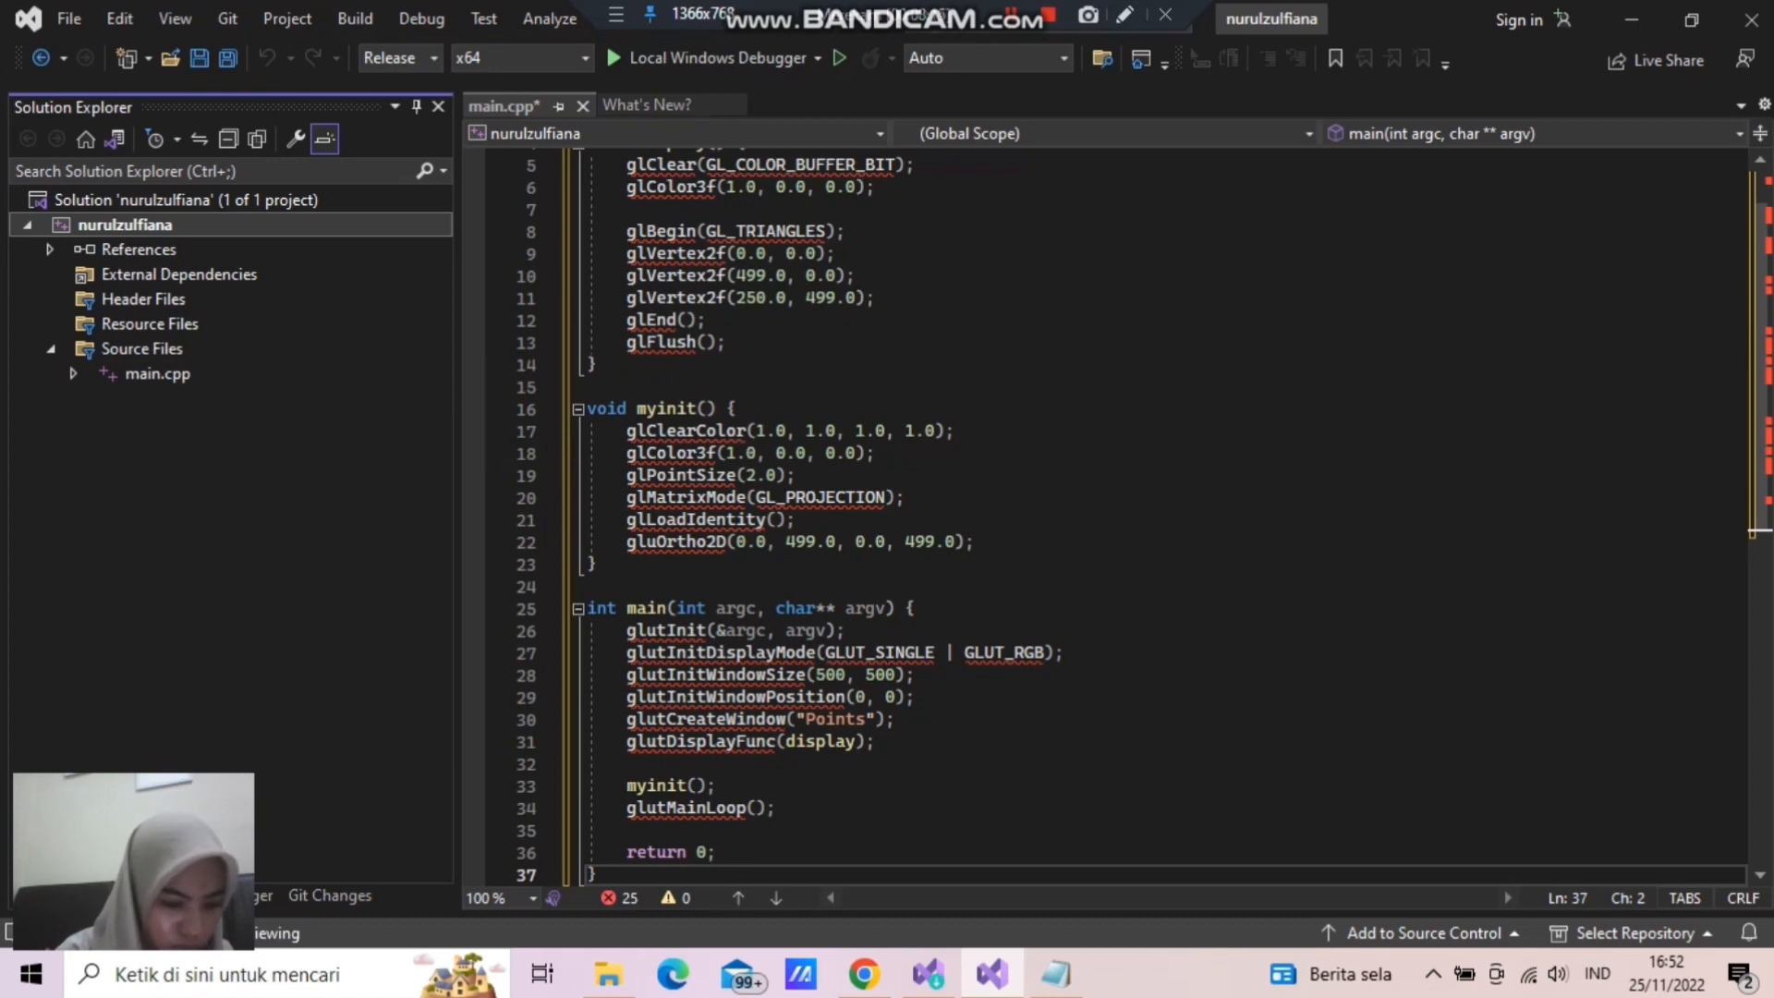
pyautogui.rightClick(159, 229)
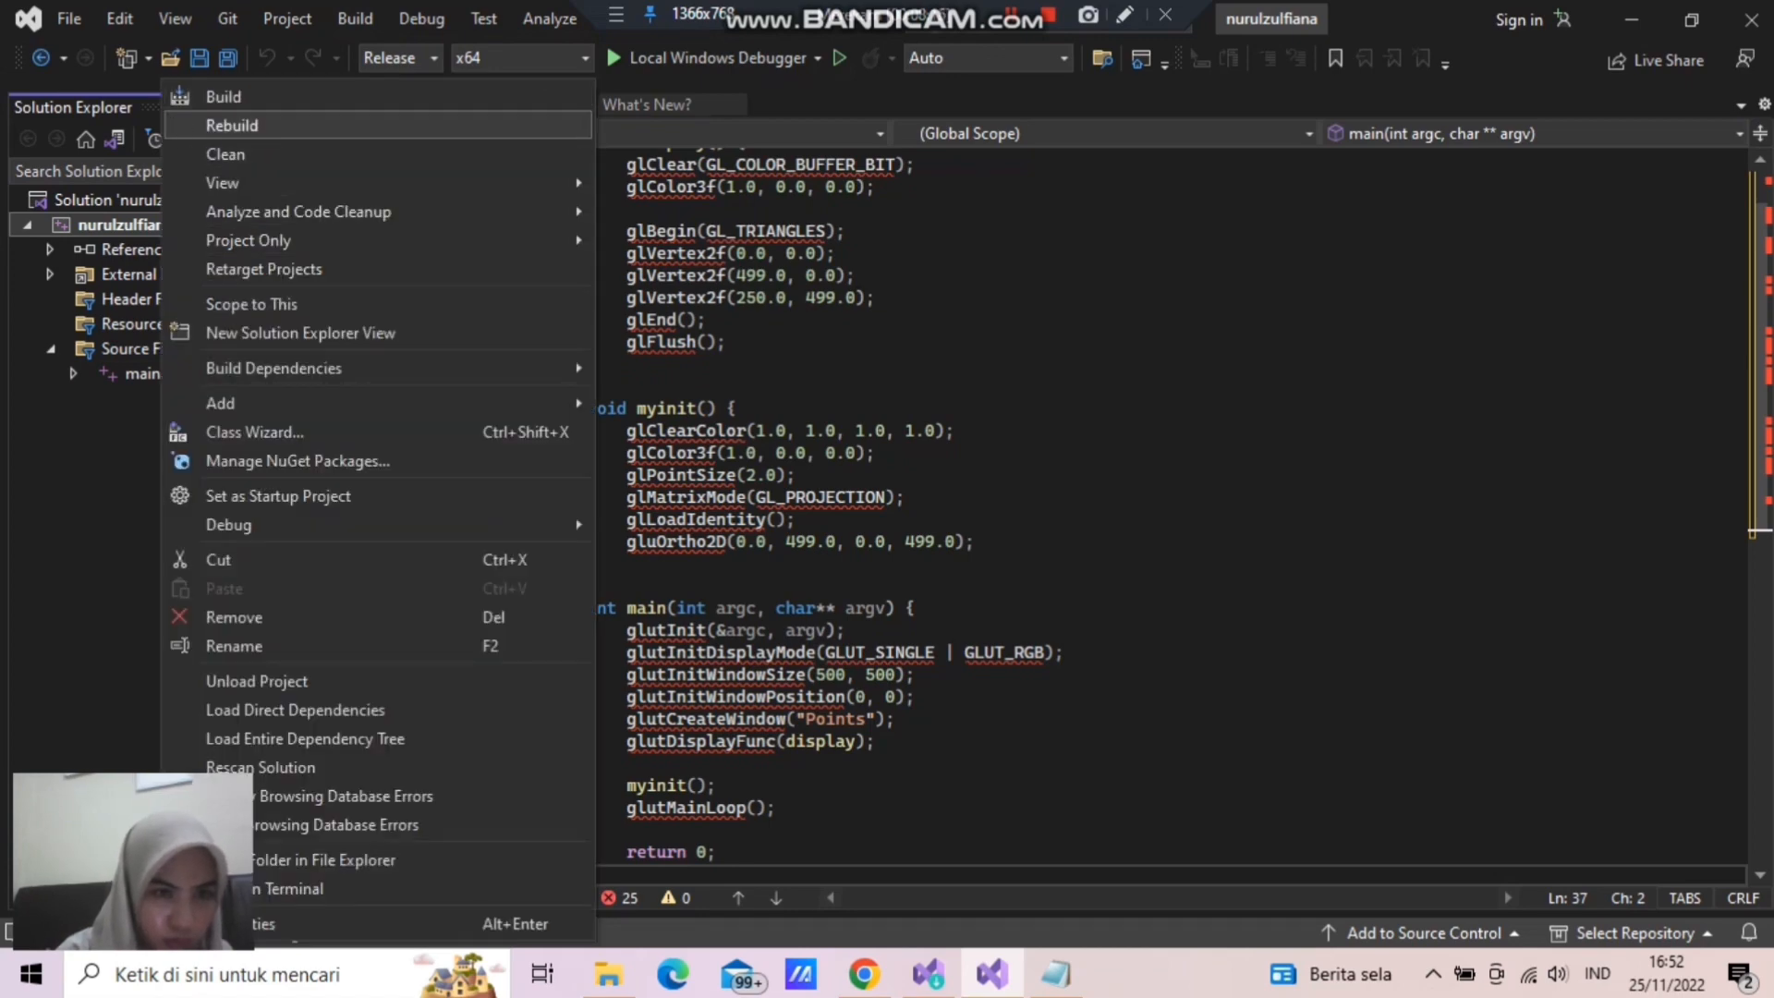
pyautogui.click(224, 97)
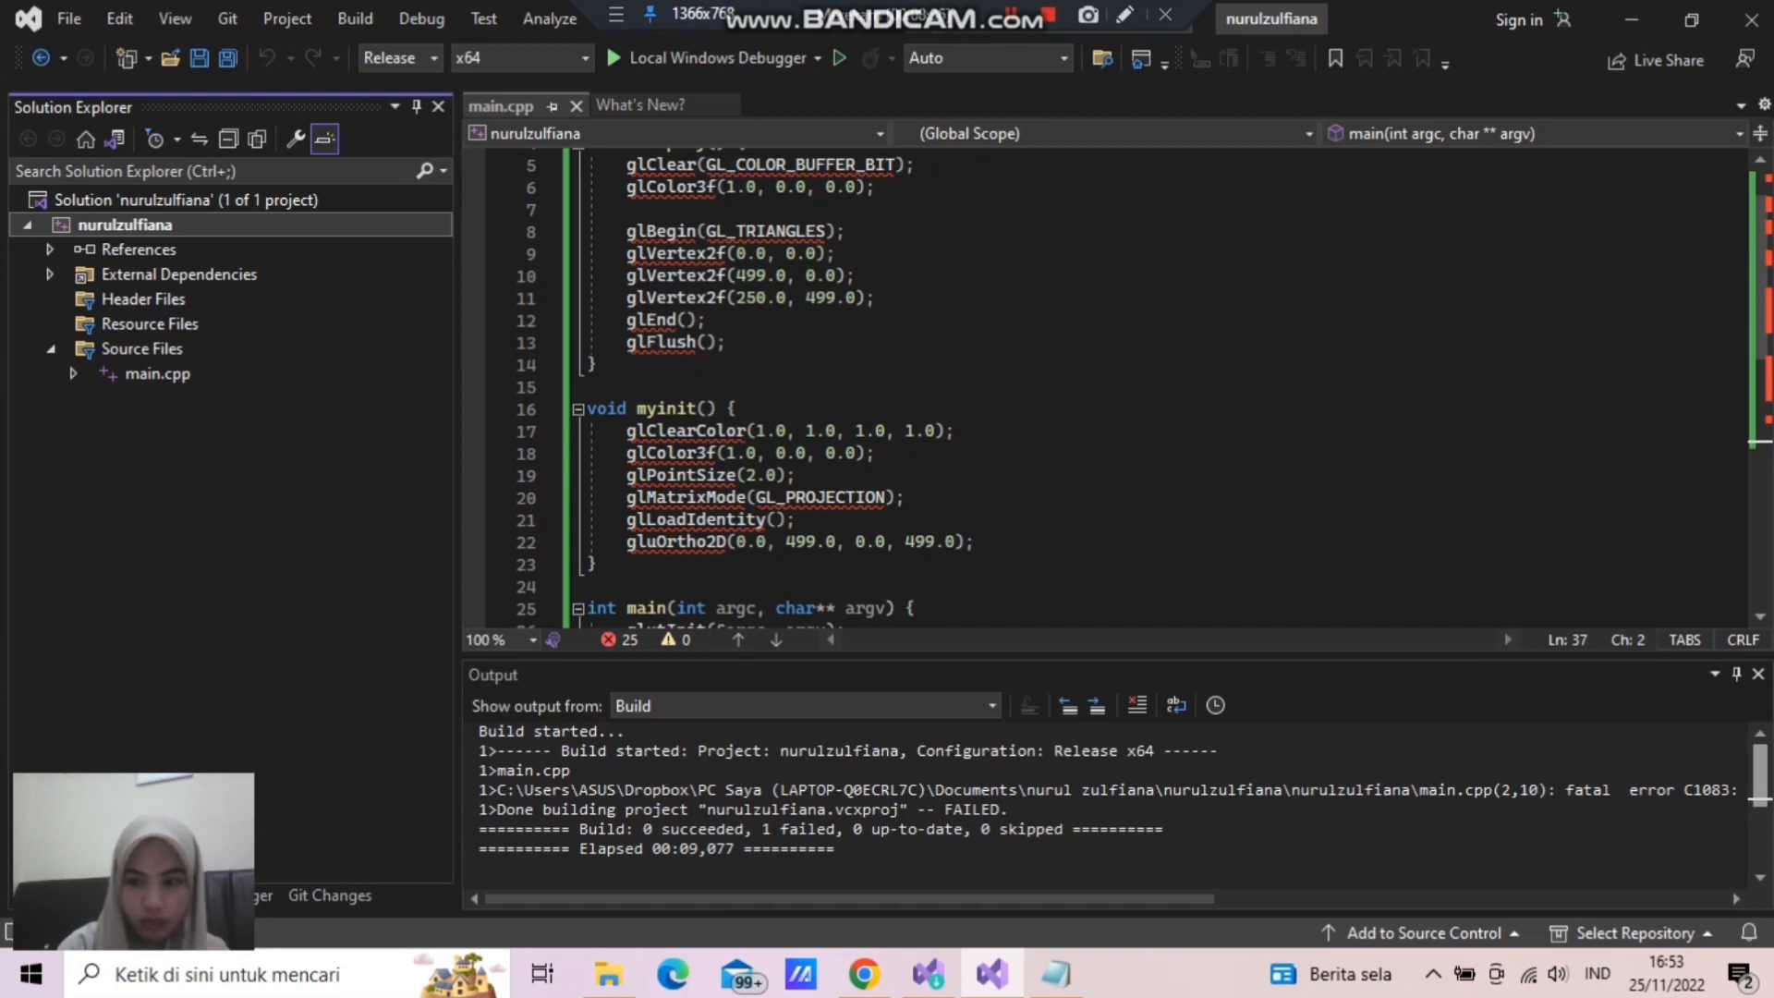
pyautogui.moveTo(1759, 776)
pyautogui.mouseDown()
pyautogui.moveTo(1759, 839)
pyautogui.moveTo(1759, 776)
pyautogui.mouseUp()
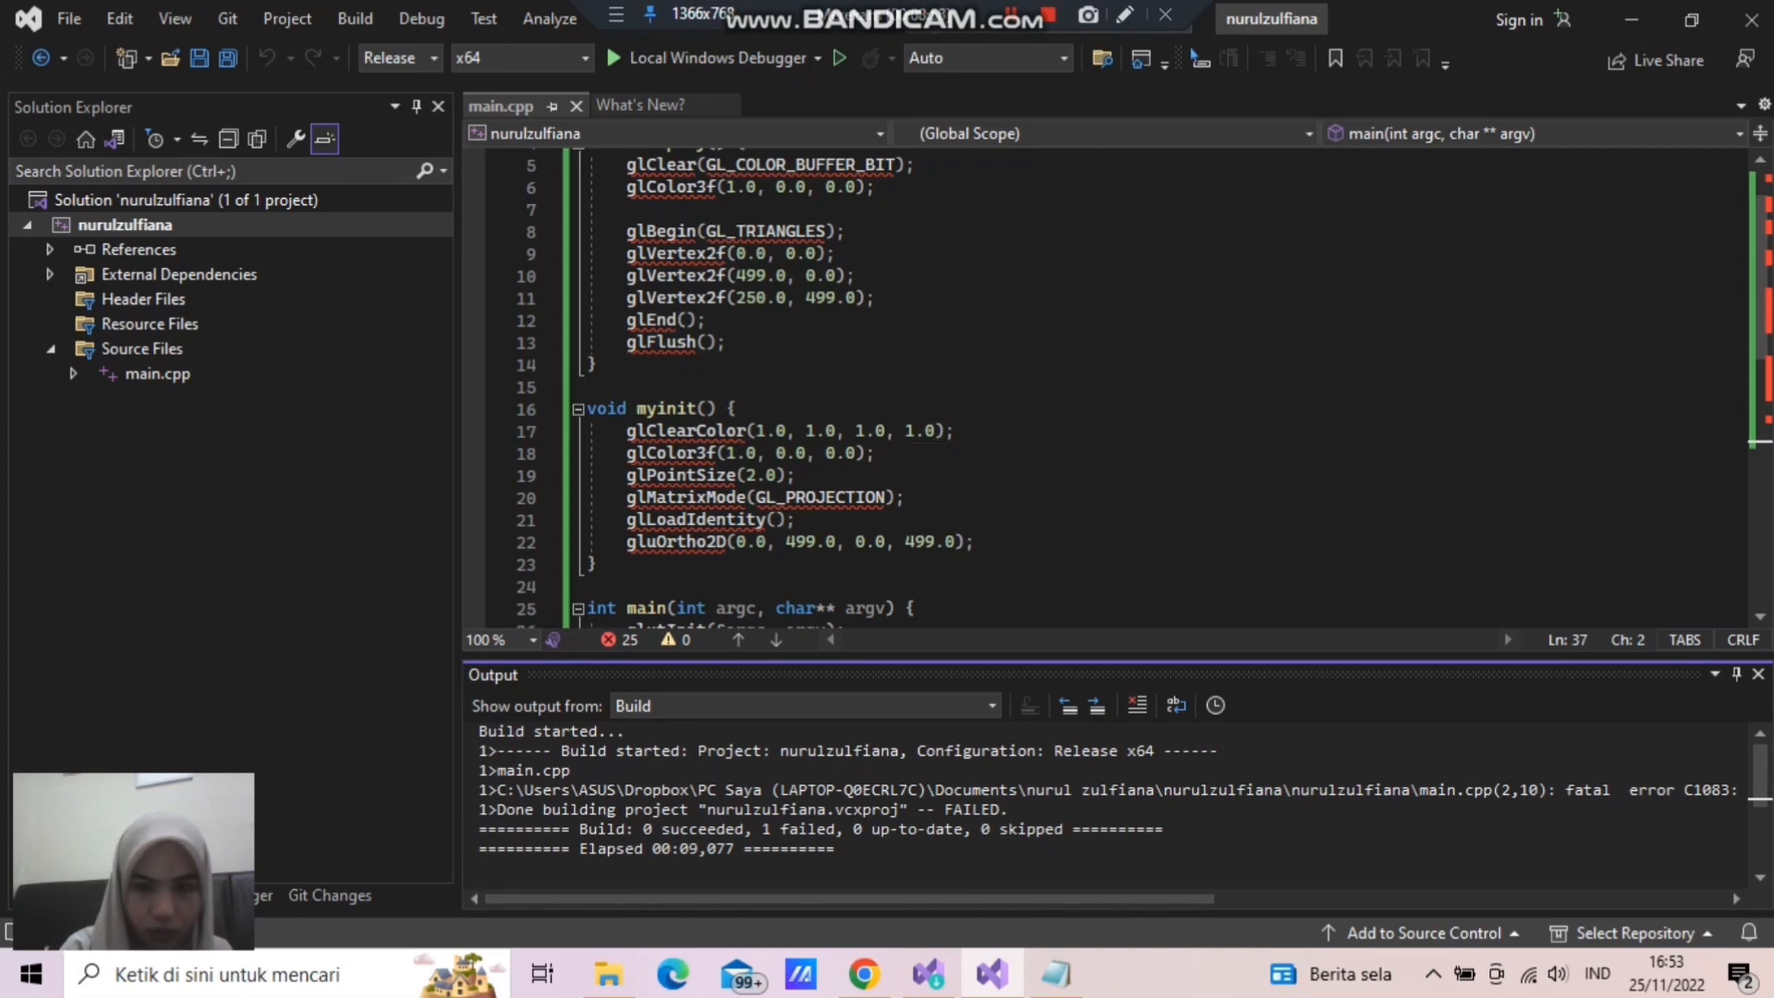
# - Switch to File Explorer and open the dll folder inside the Utility for Visual Studio archive
pyautogui.click(608, 974)
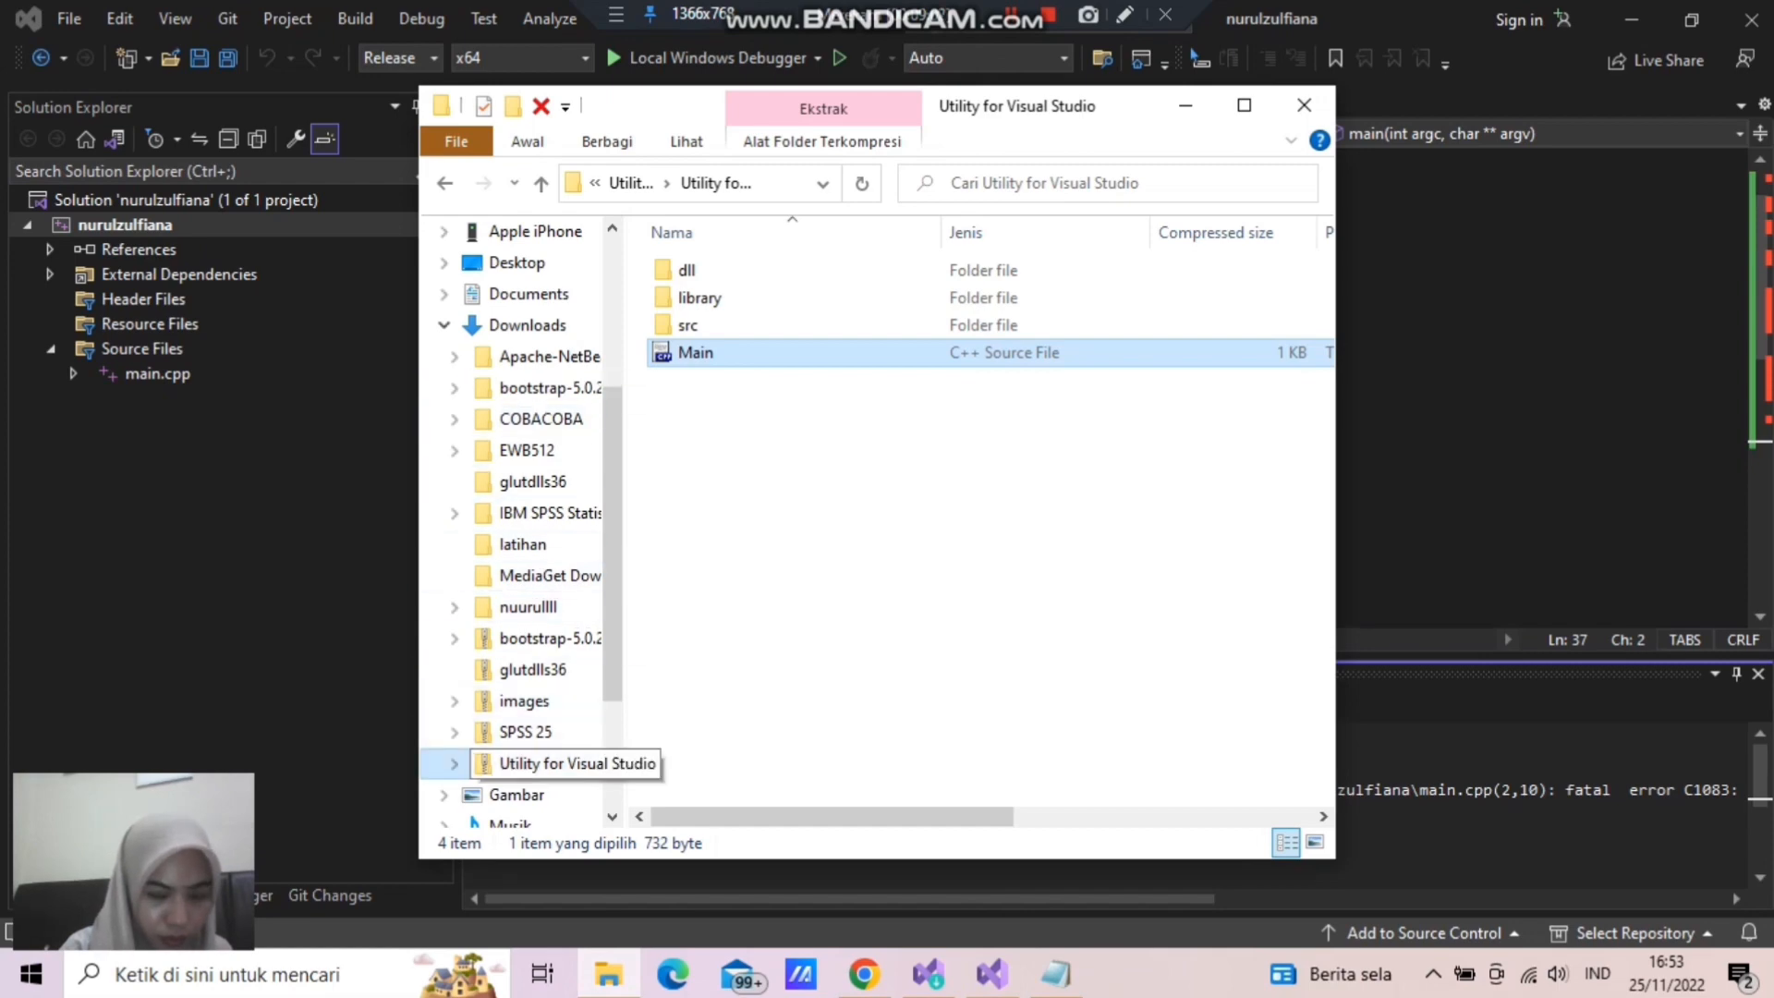
pyautogui.click(548, 764)
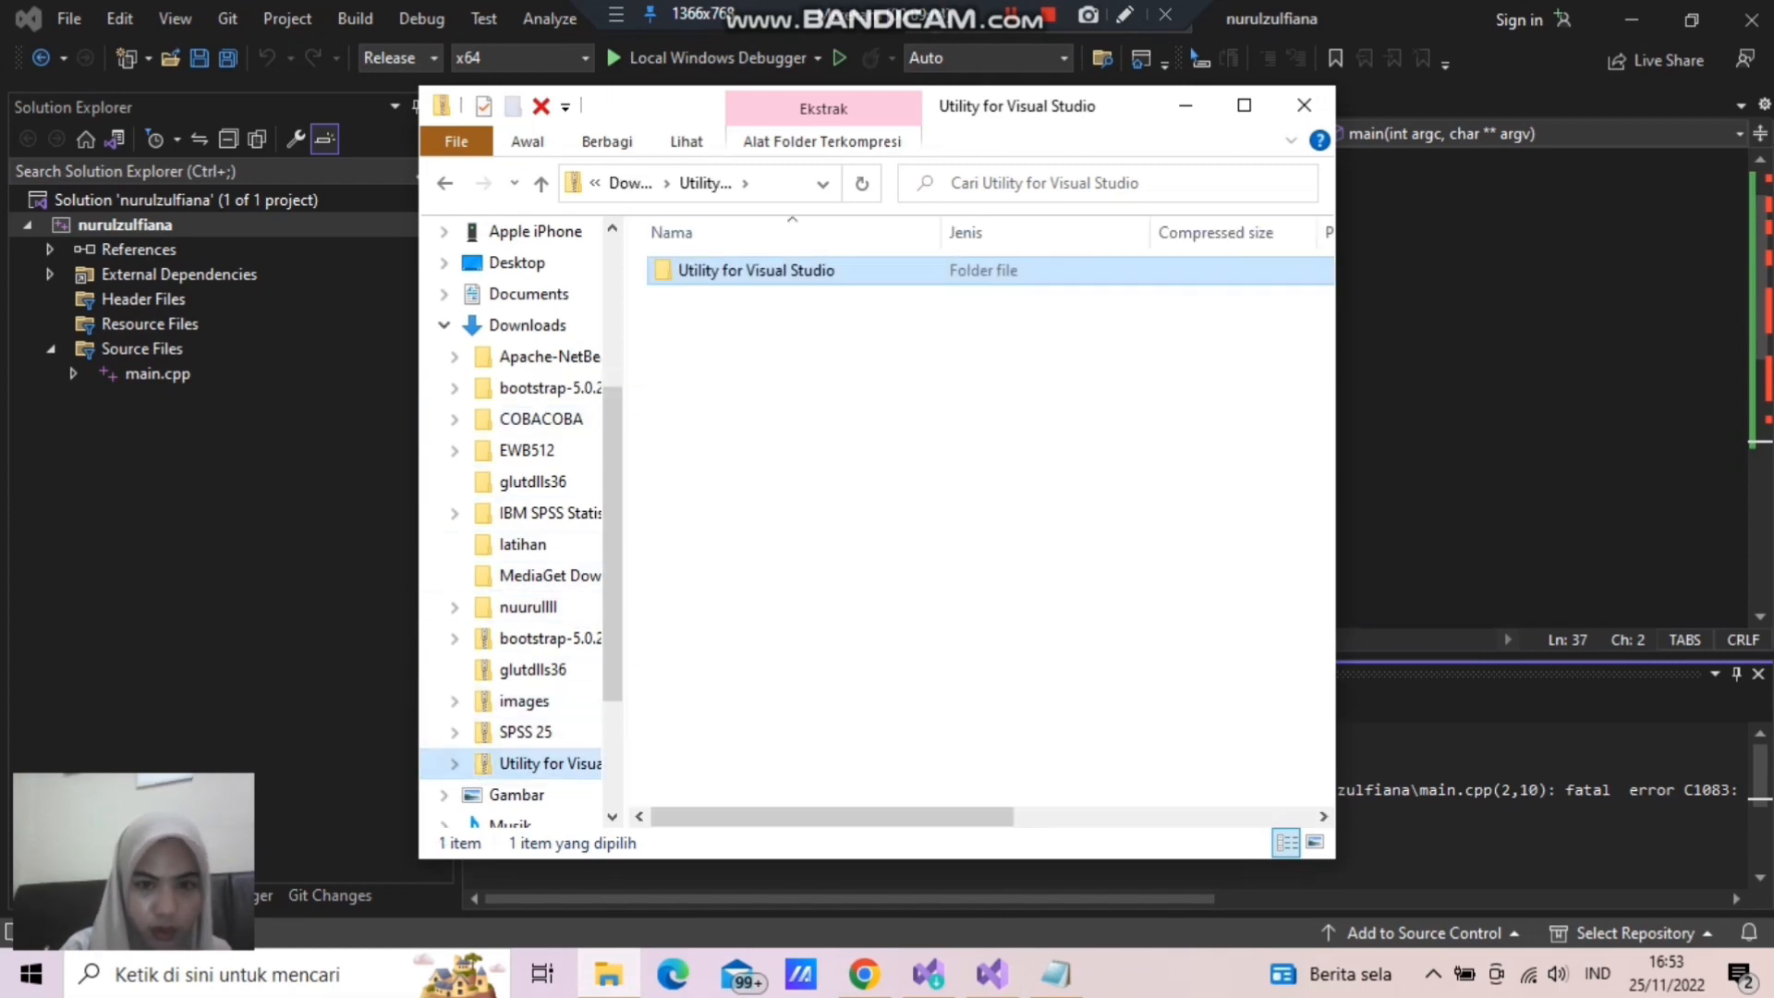
pyautogui.press('Return')
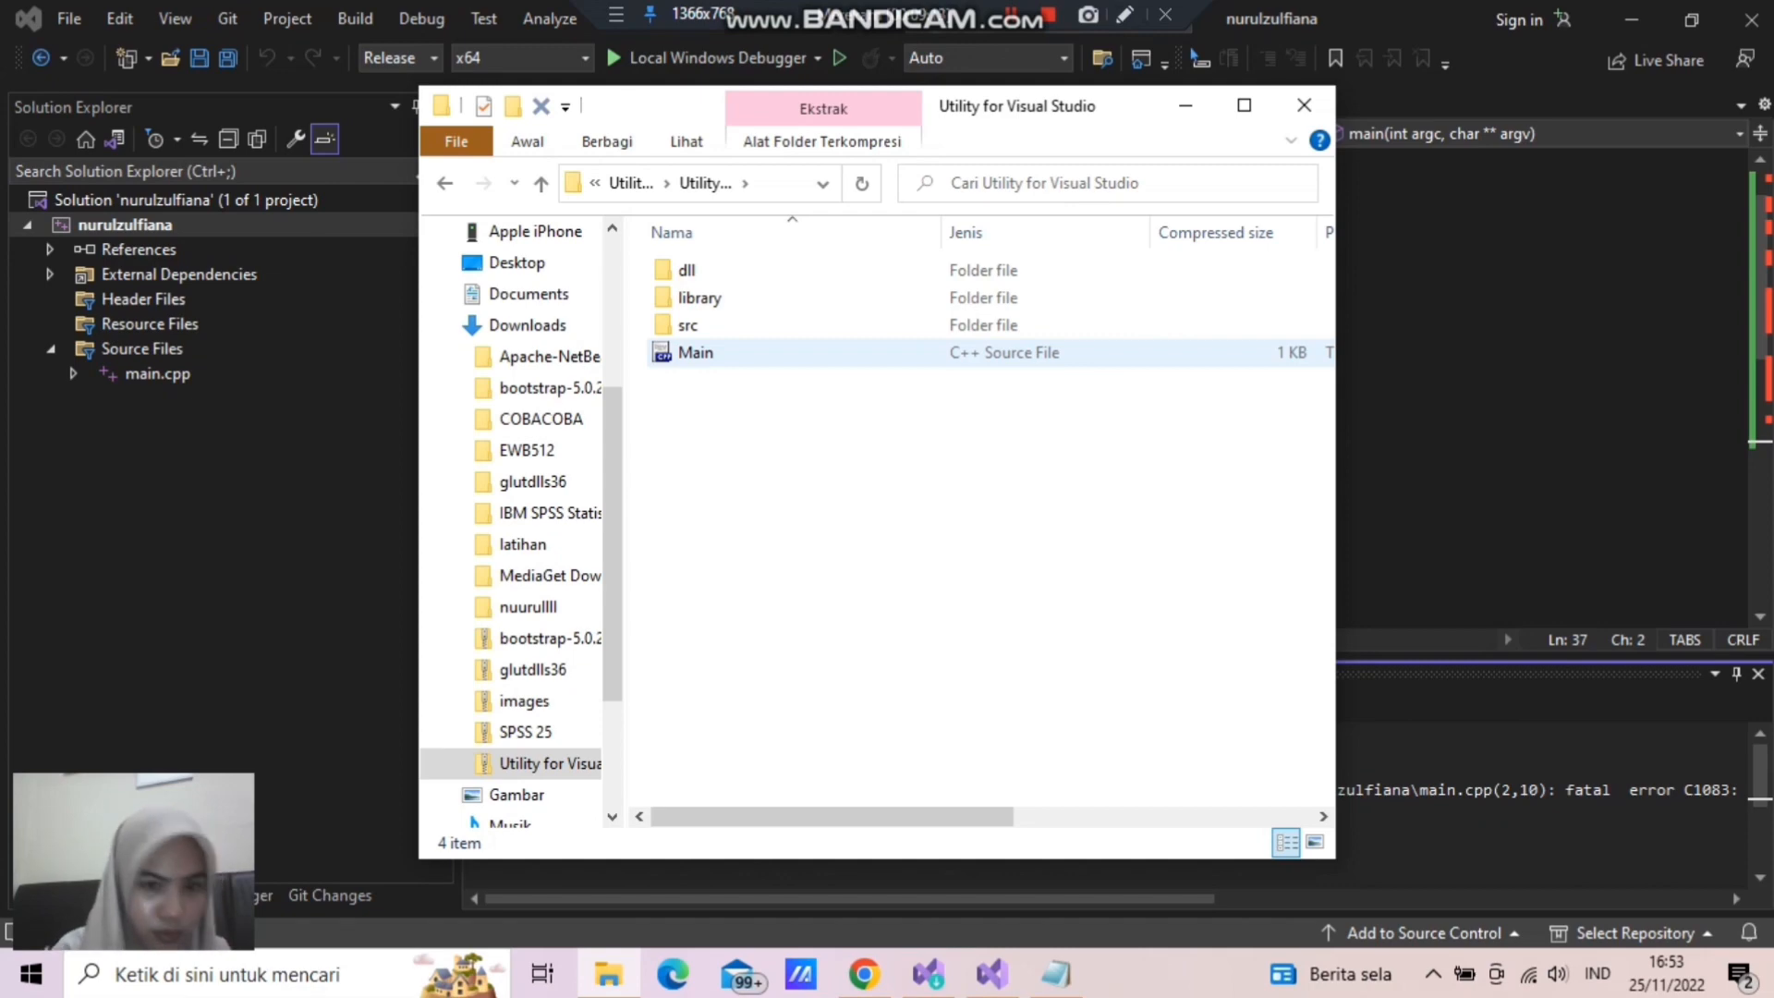
pyautogui.press('Up')
pyautogui.press('Up')
pyautogui.press('Up')
pyautogui.press('Return')
pyautogui.press('Down')
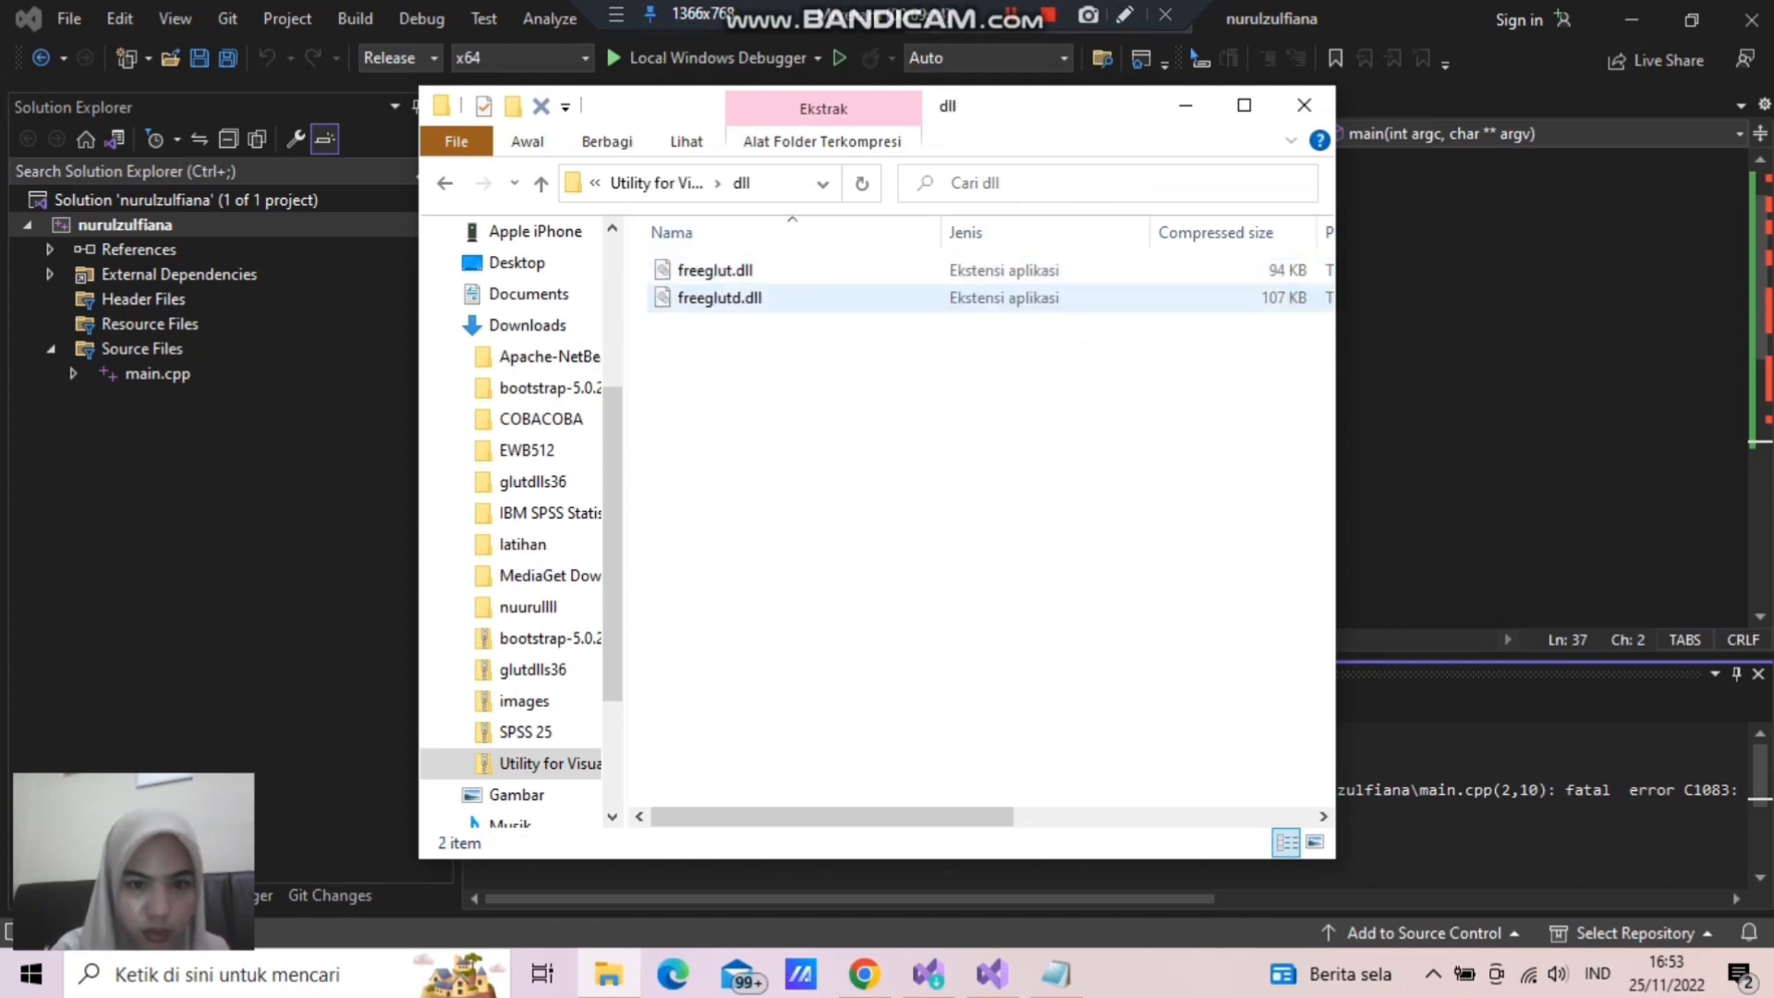
# - Copy both freeglut.dll and freeglutd.dll from the dll folder
pyautogui.press('Up')
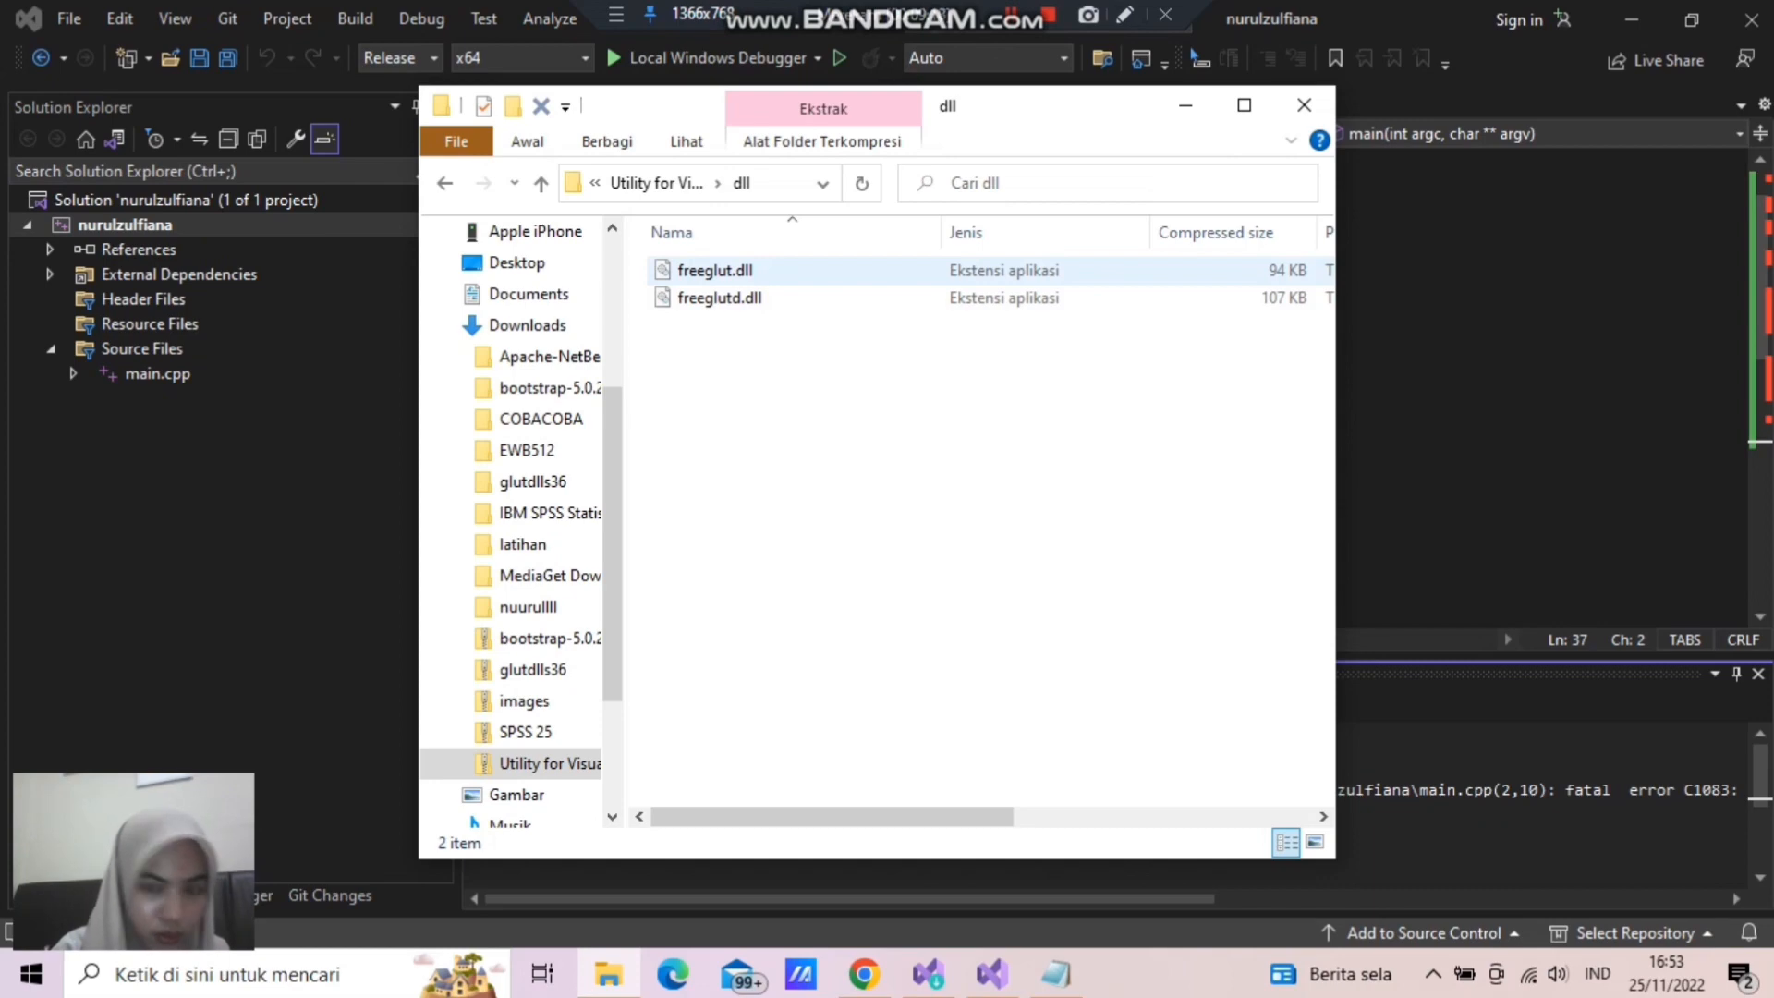
pyautogui.hotkey('ctrl', 'a')
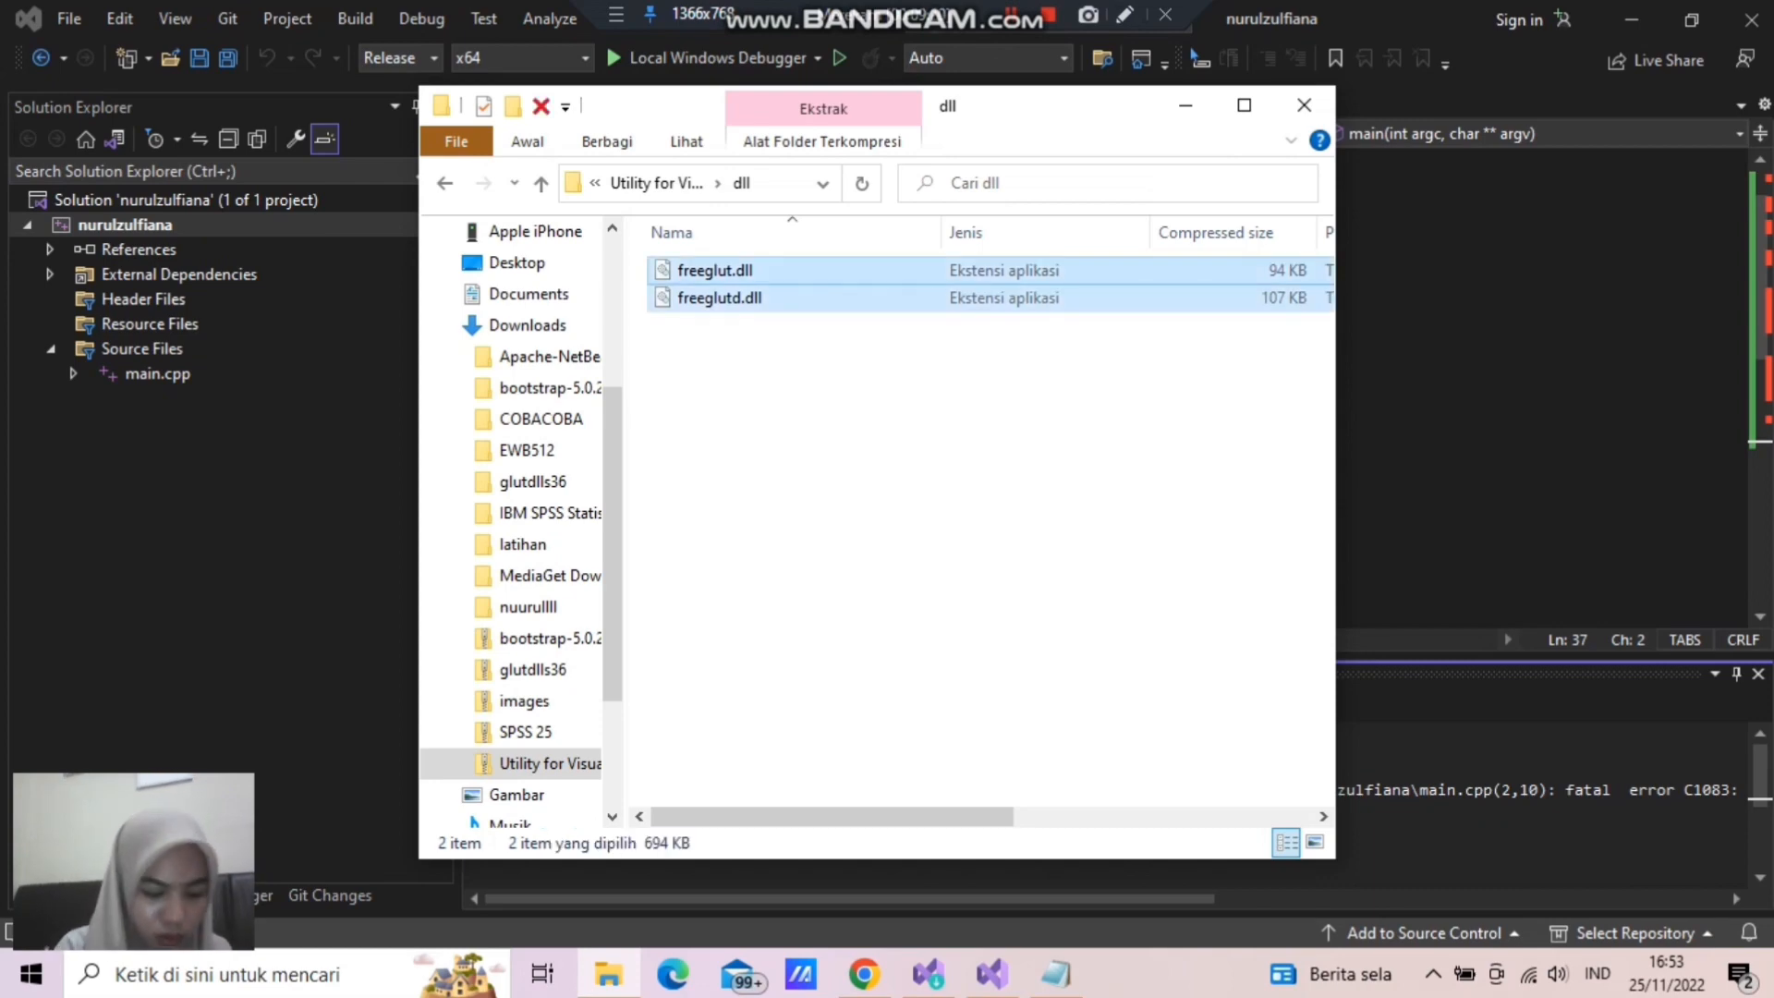
pyautogui.rightClick(775, 274)
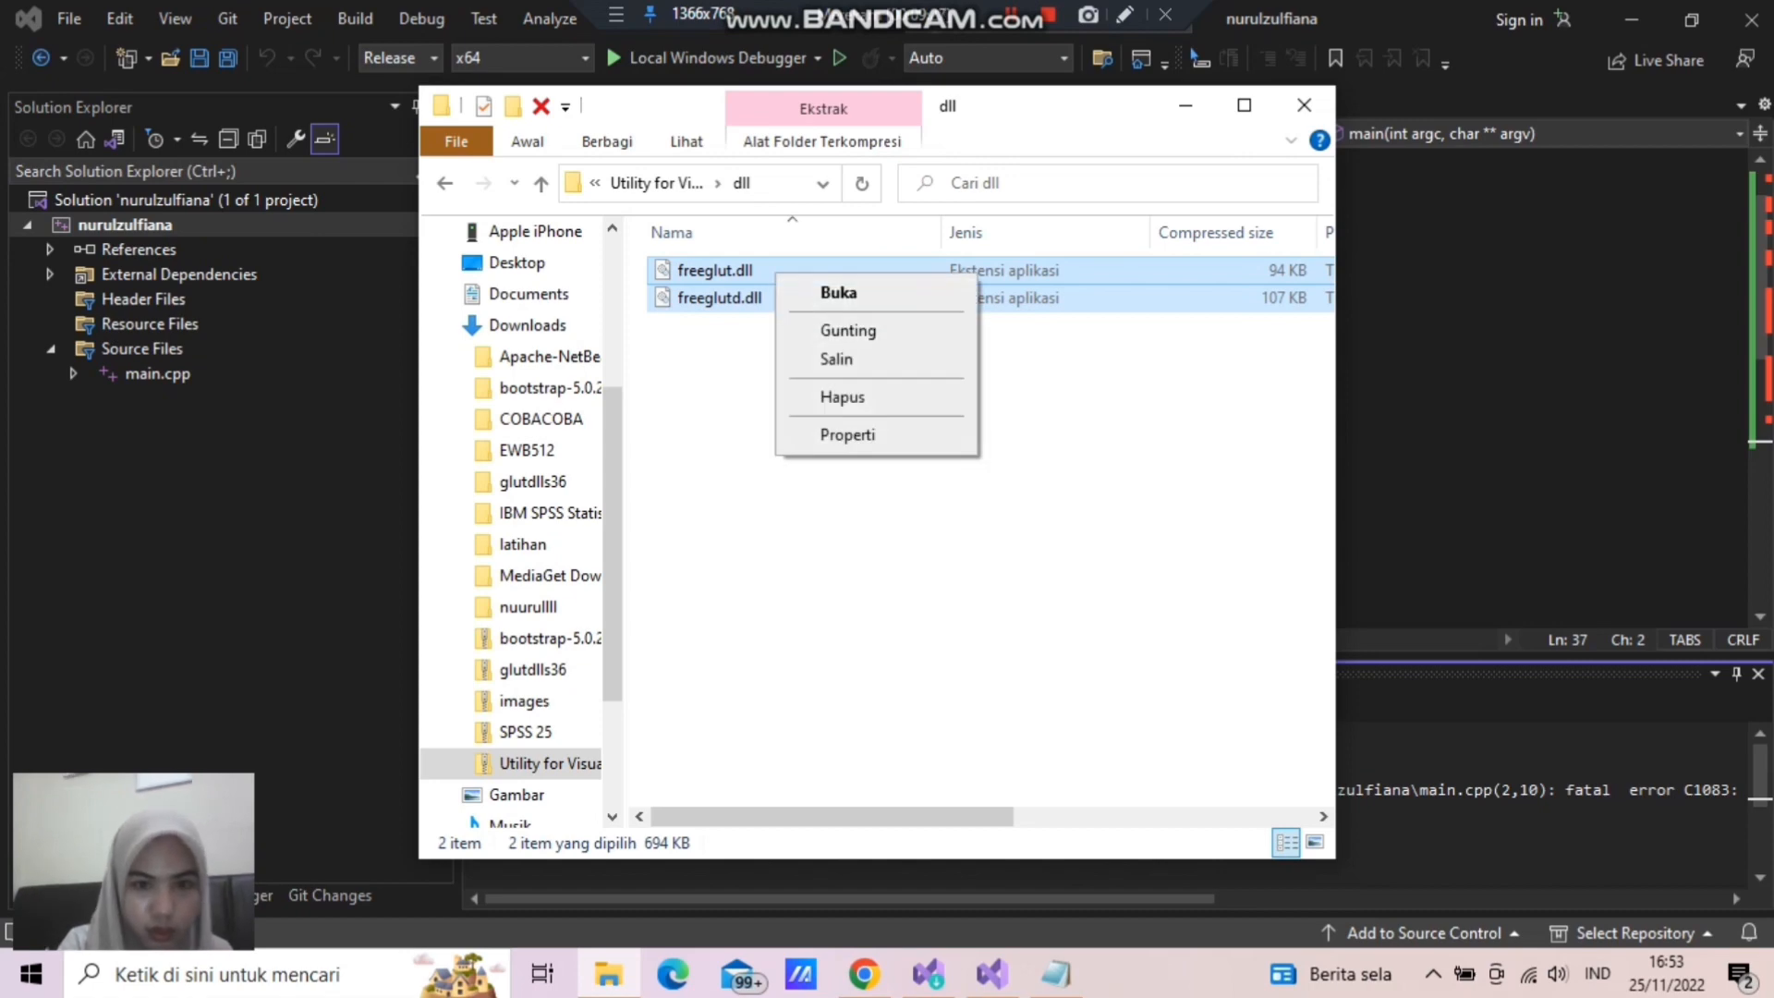
pyautogui.click(813, 563)
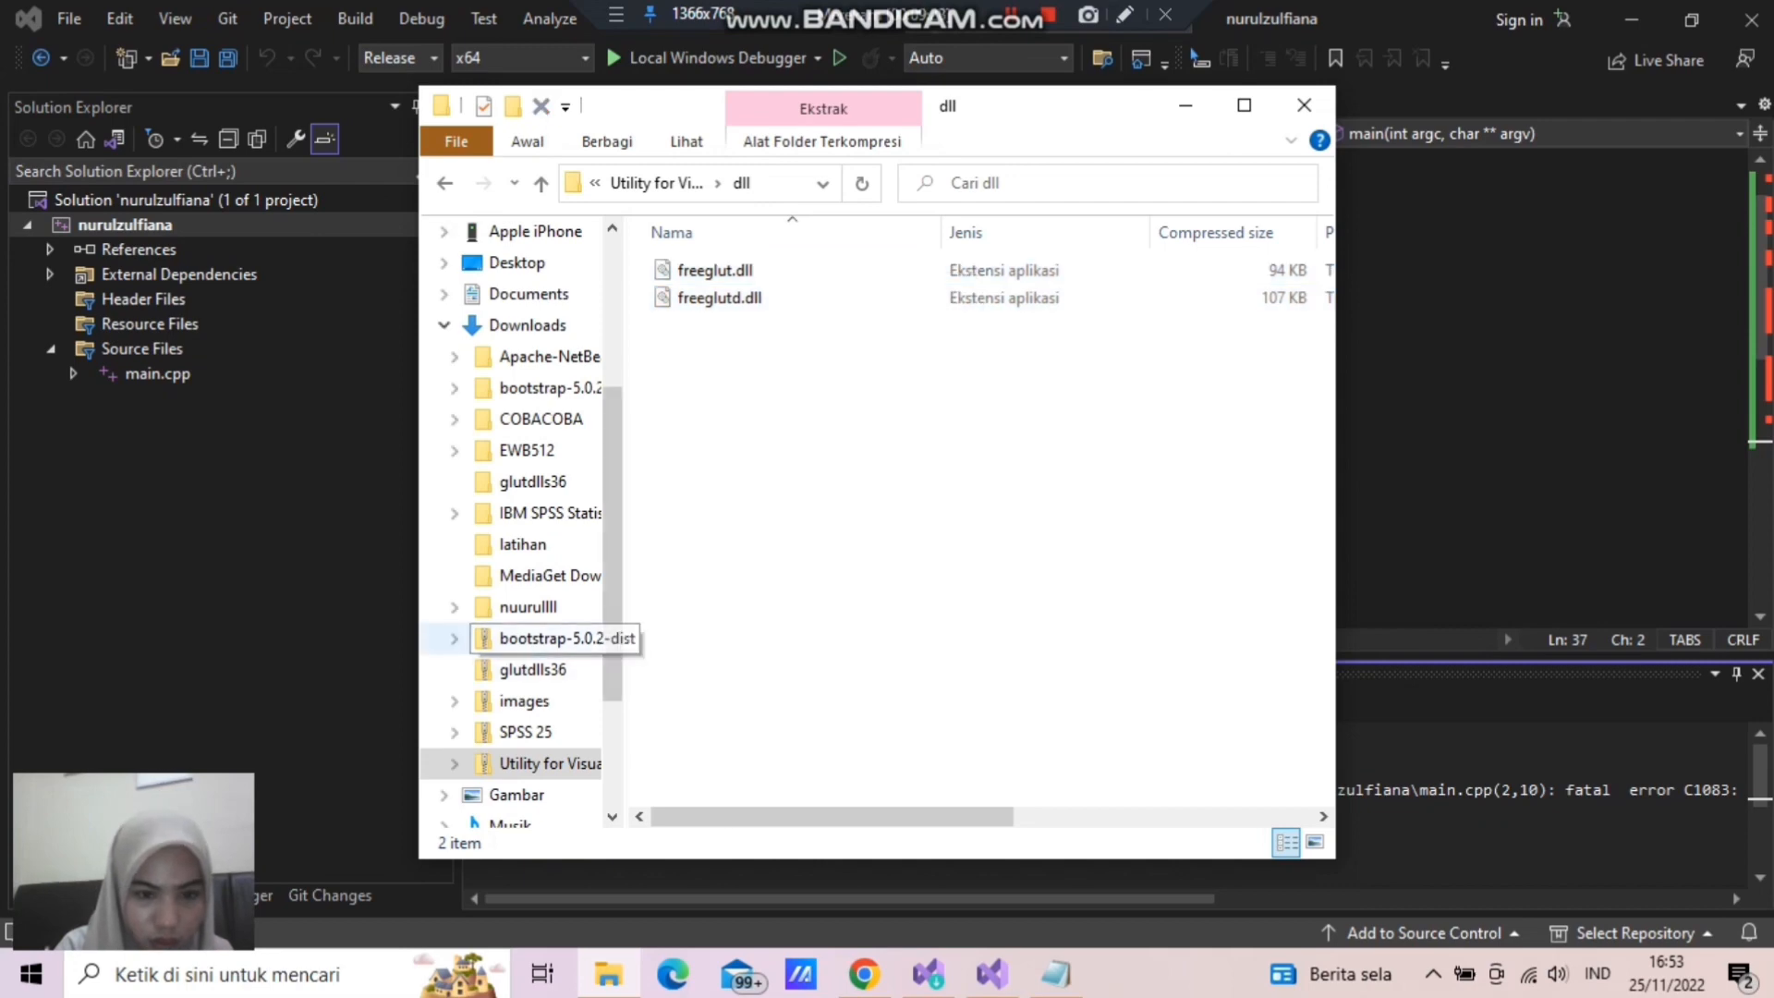
# - Open the System32 folder inside Windows on the OS (C:) drive
pyautogui.scroll(-2, 527, 638)
pyautogui.click(512, 732)
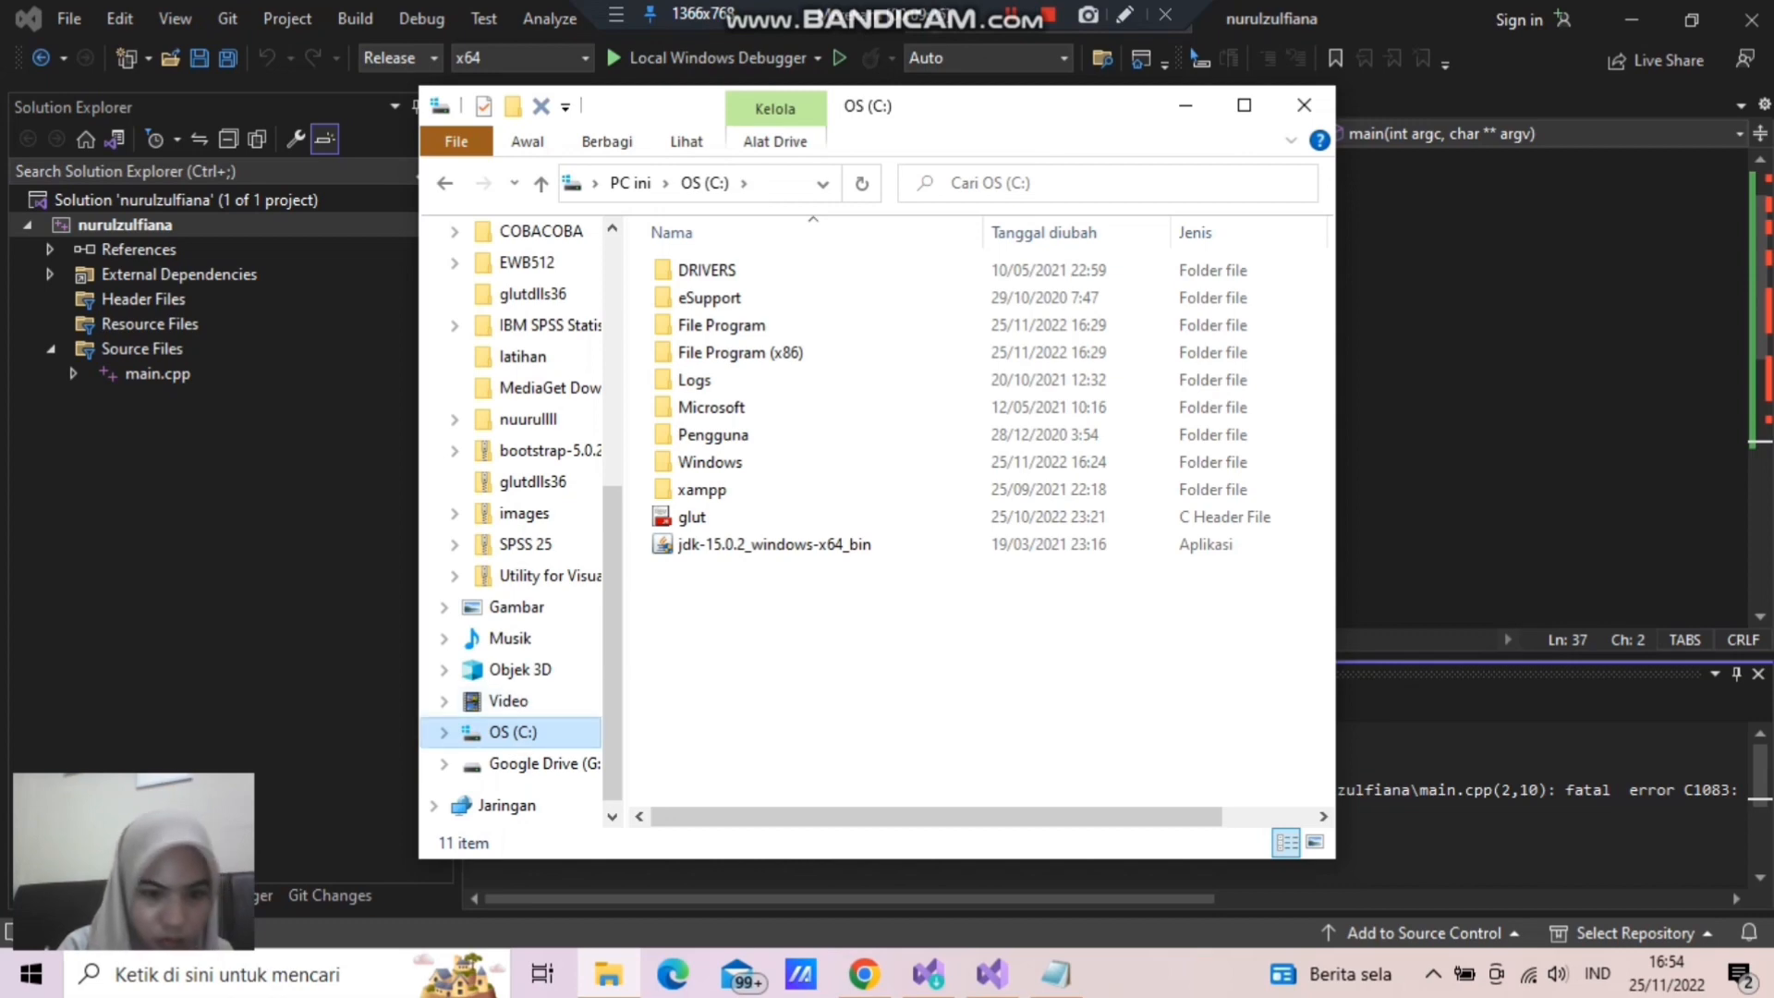
pyautogui.click(709, 462)
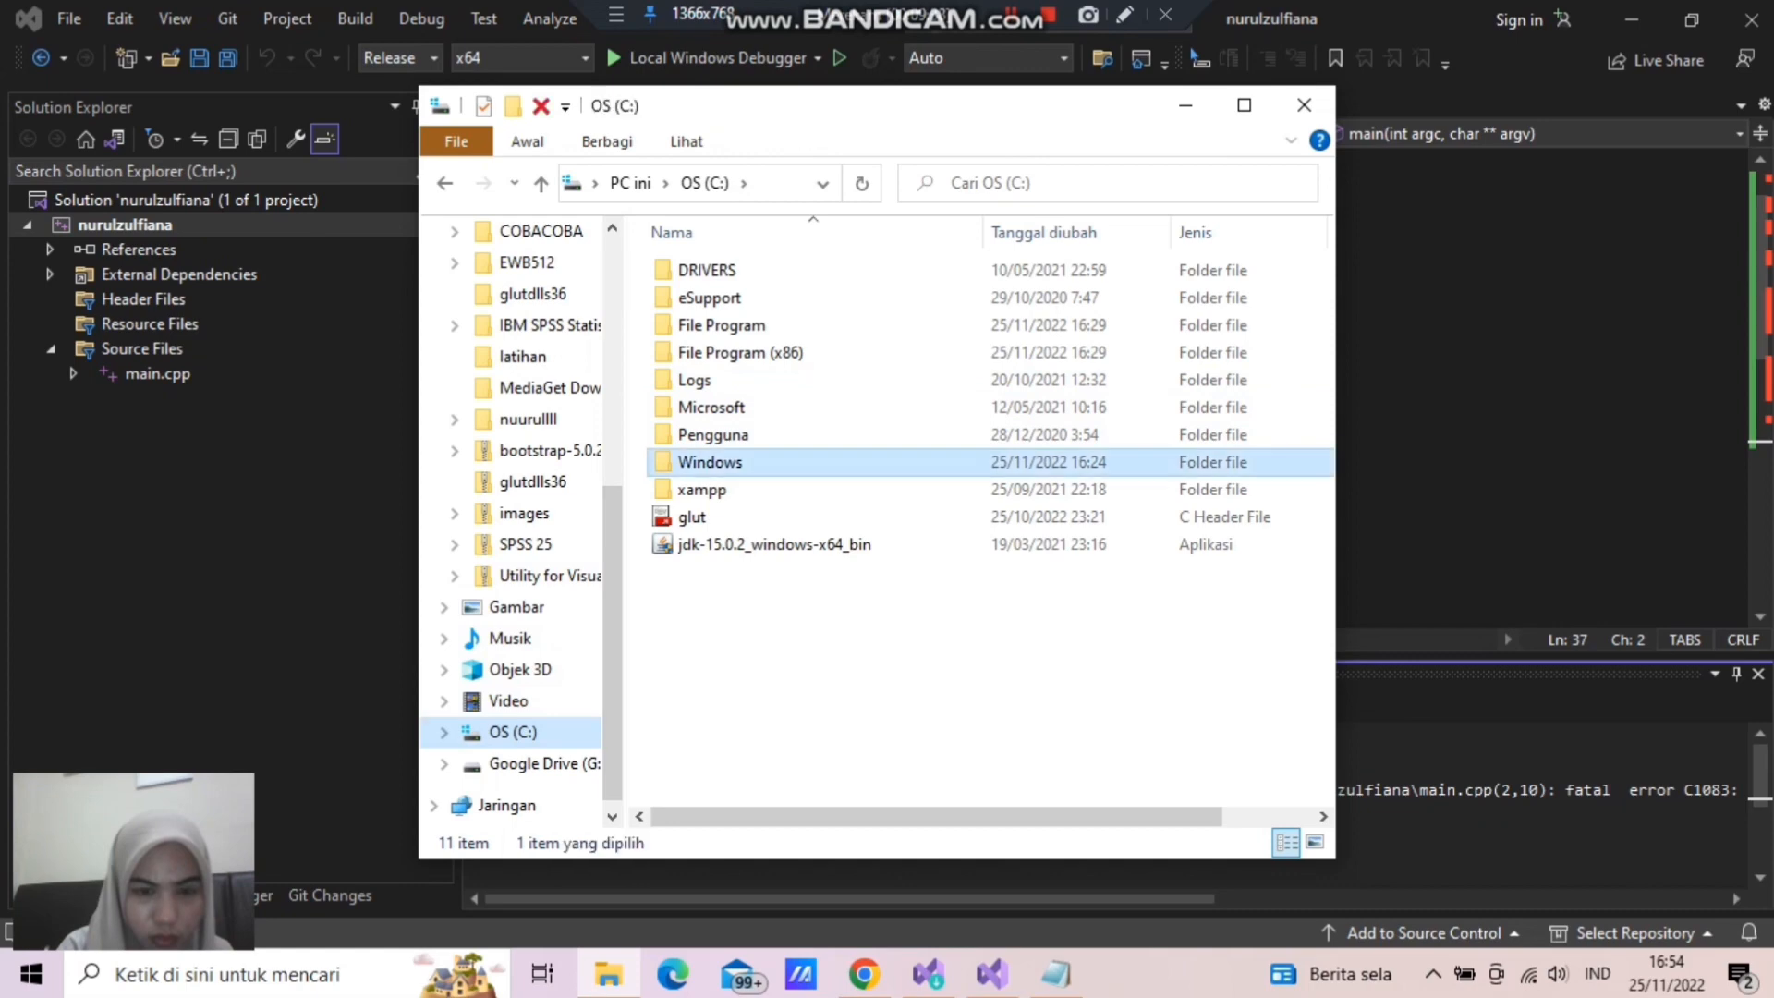
pyautogui.doubleClick(709, 462)
pyautogui.scroll(-6, 720, 370)
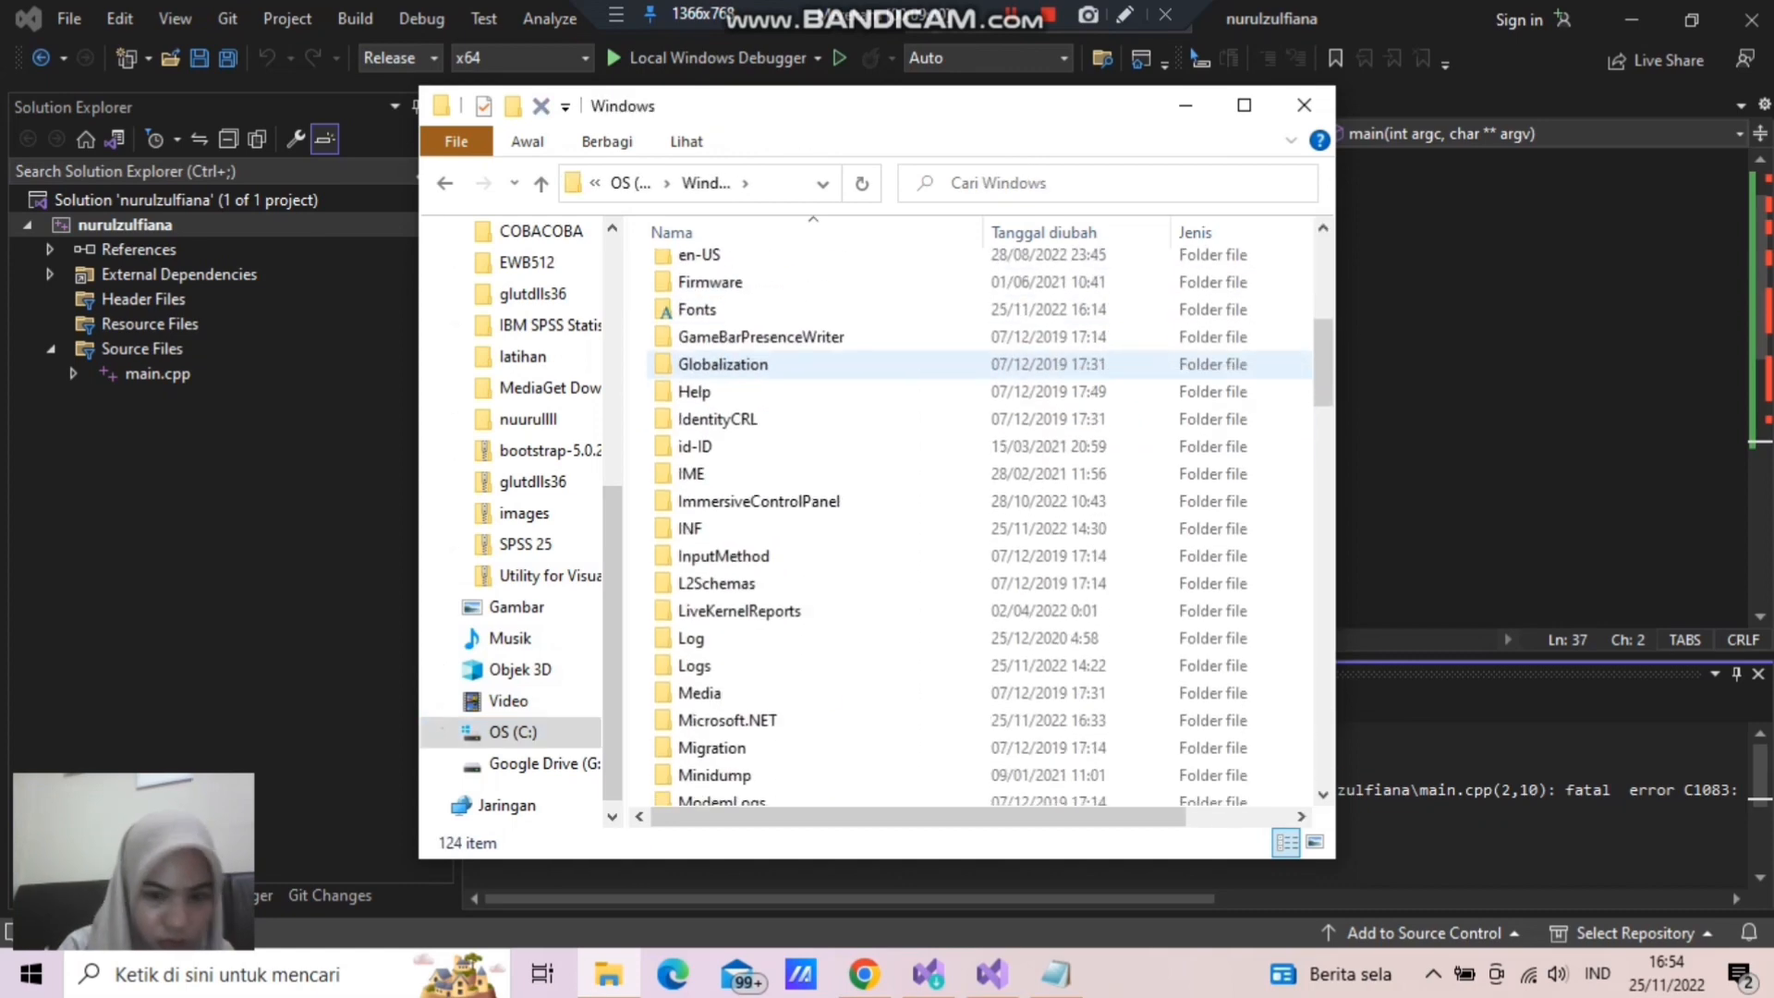
pyautogui.scroll(-11, 1053, 362)
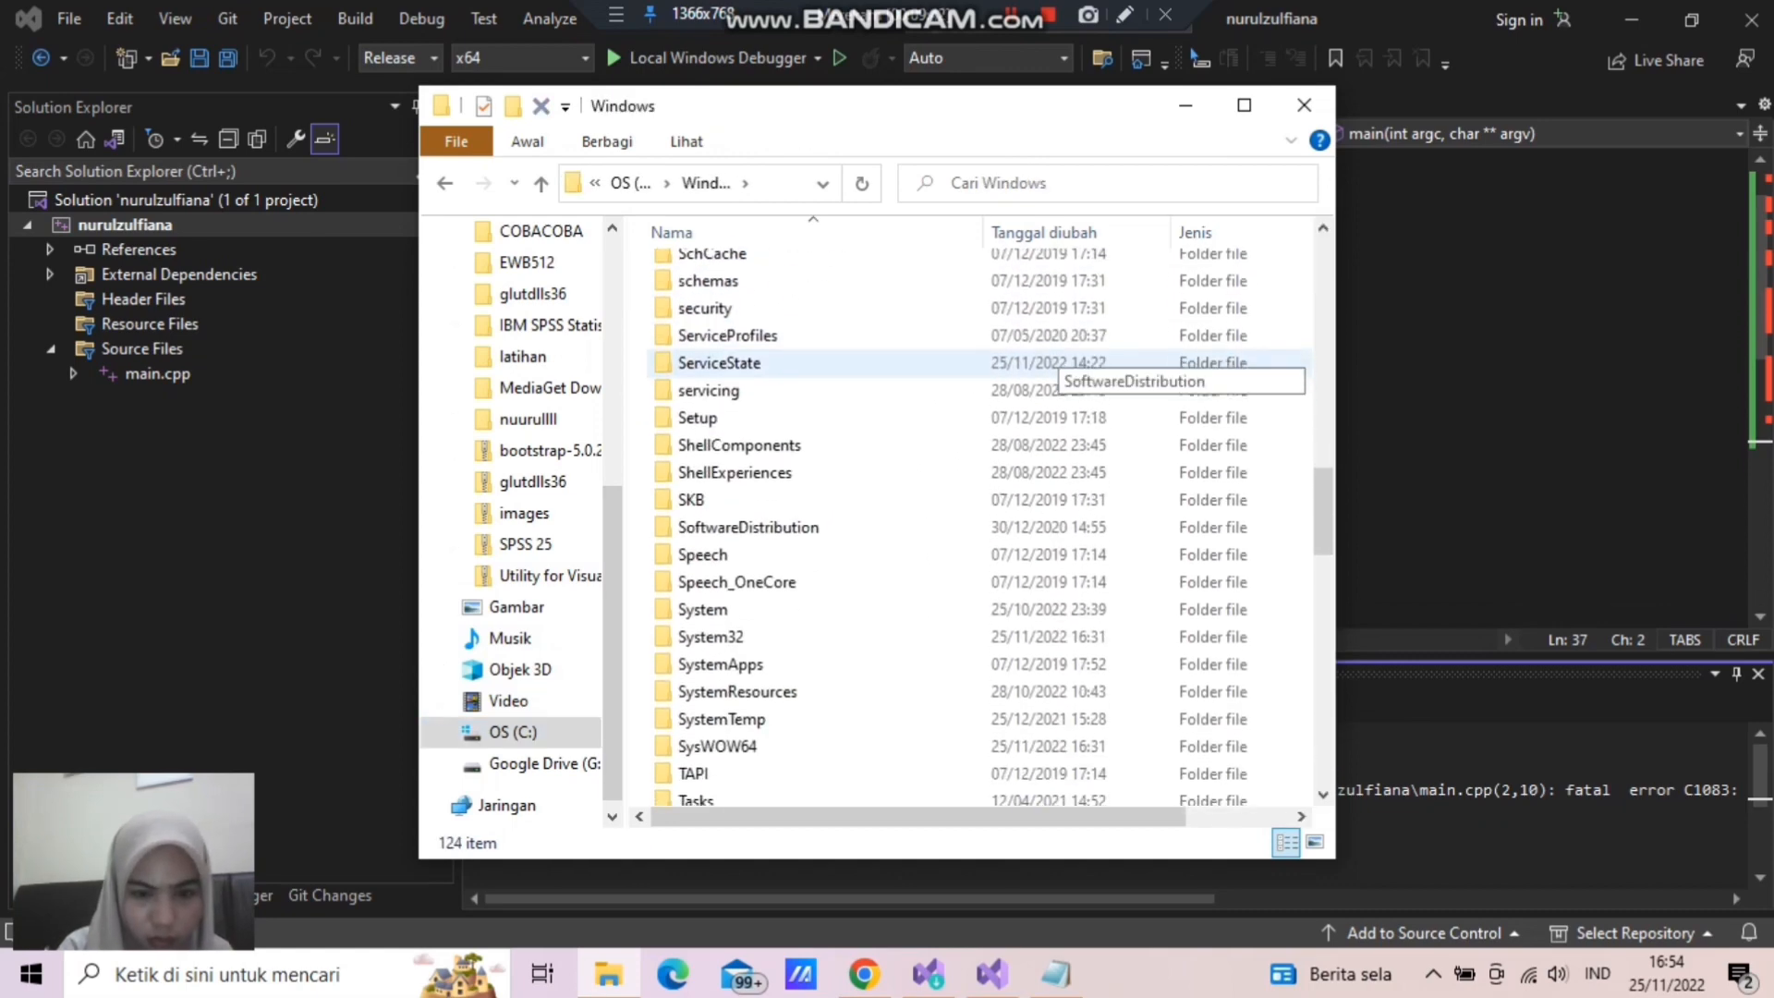
pyautogui.scroll(-2, 1053, 369)
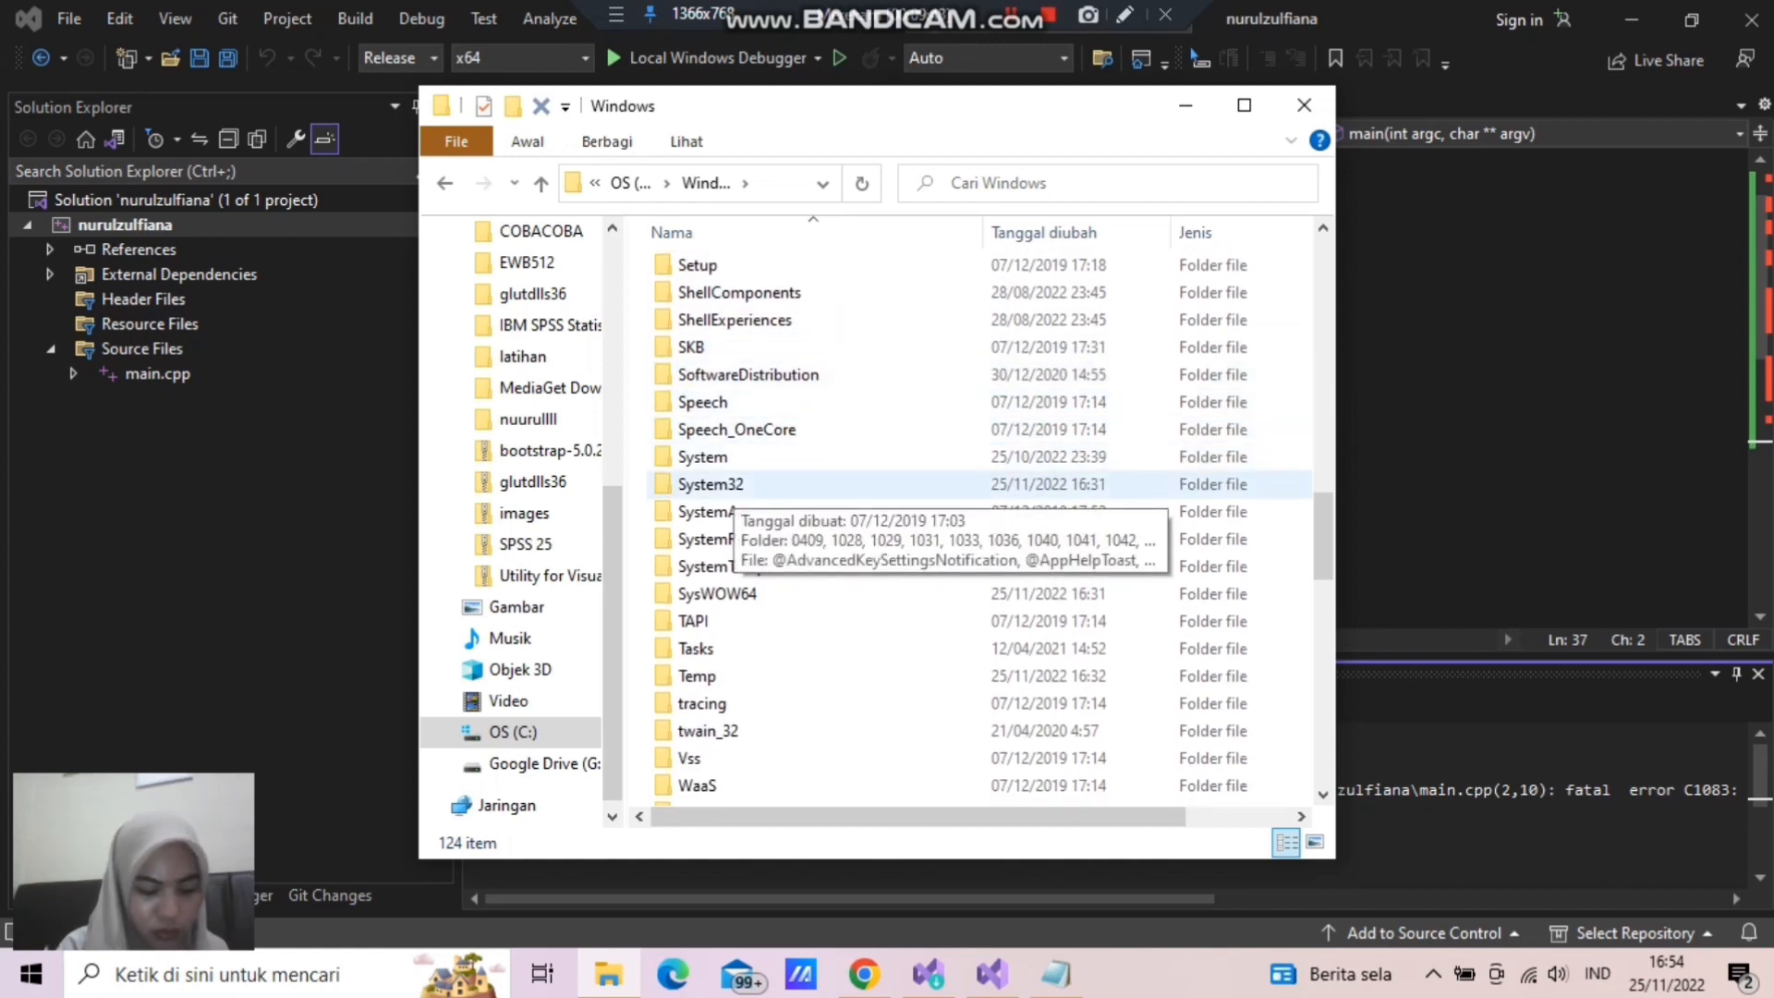
pyautogui.doubleClick(711, 484)
# - Paste the two freeglut DLL files into System32, granting administrator permission for all current items, and check the pasted files
pyautogui.rightClick(1279, 361)
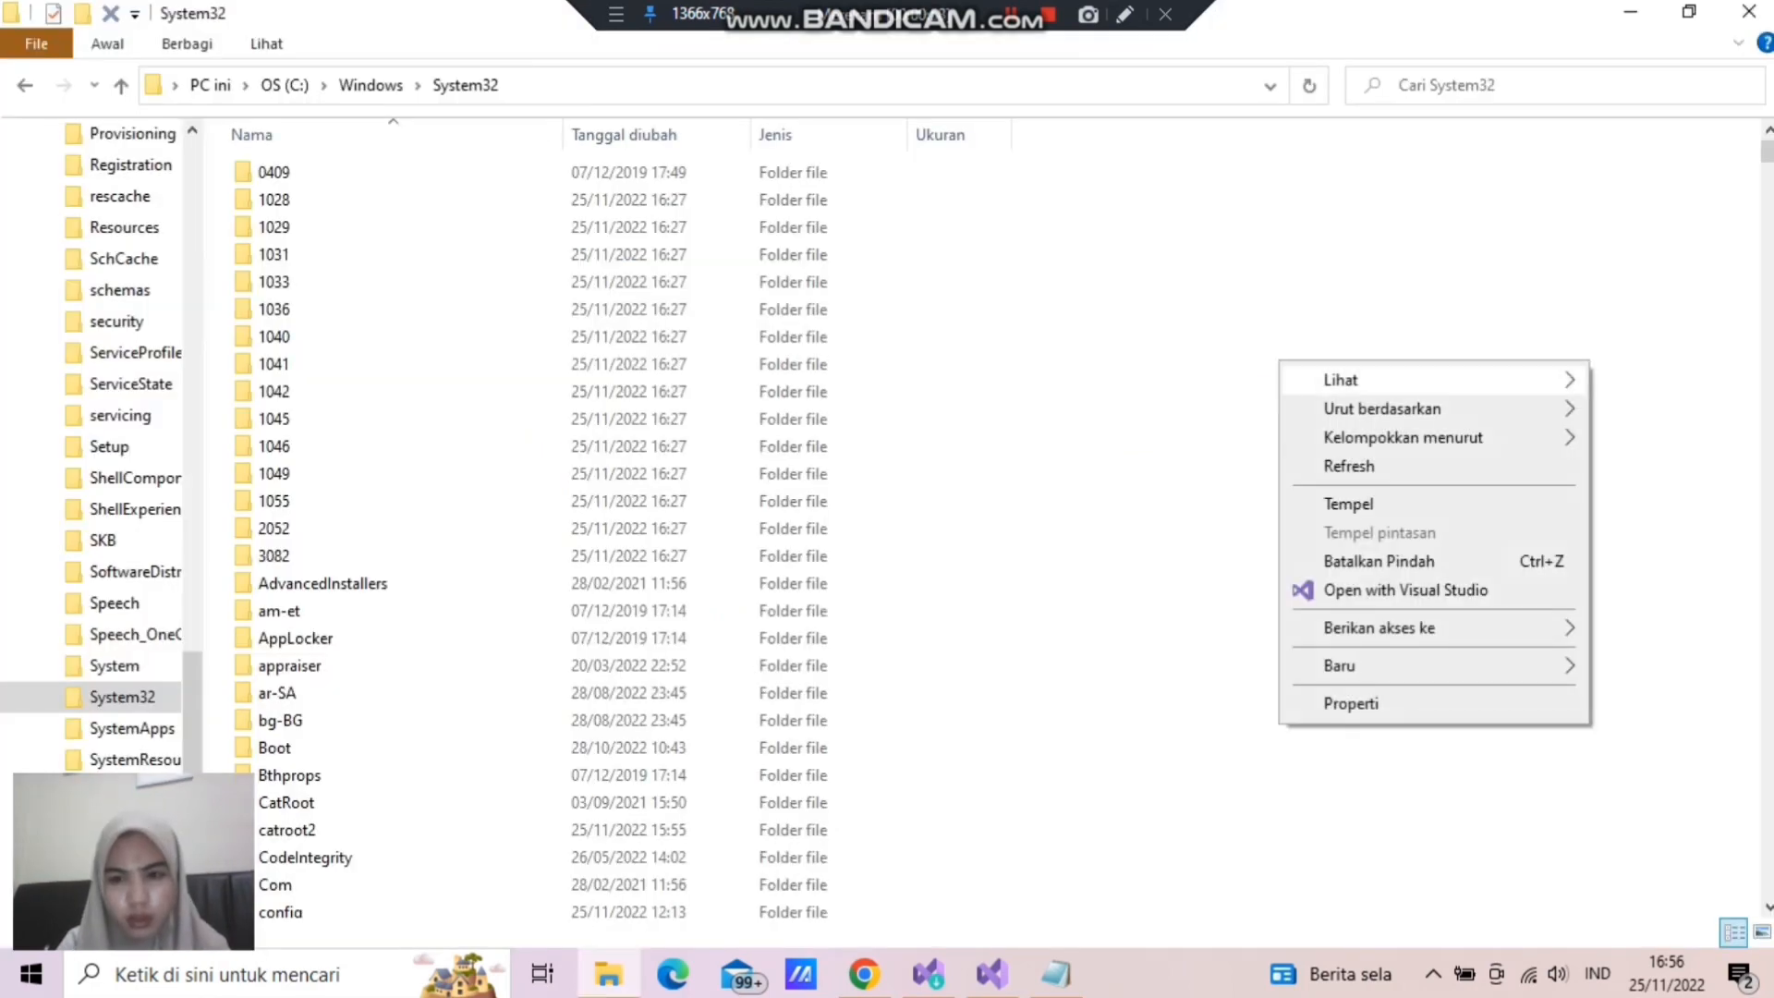
pyautogui.click(1348, 504)
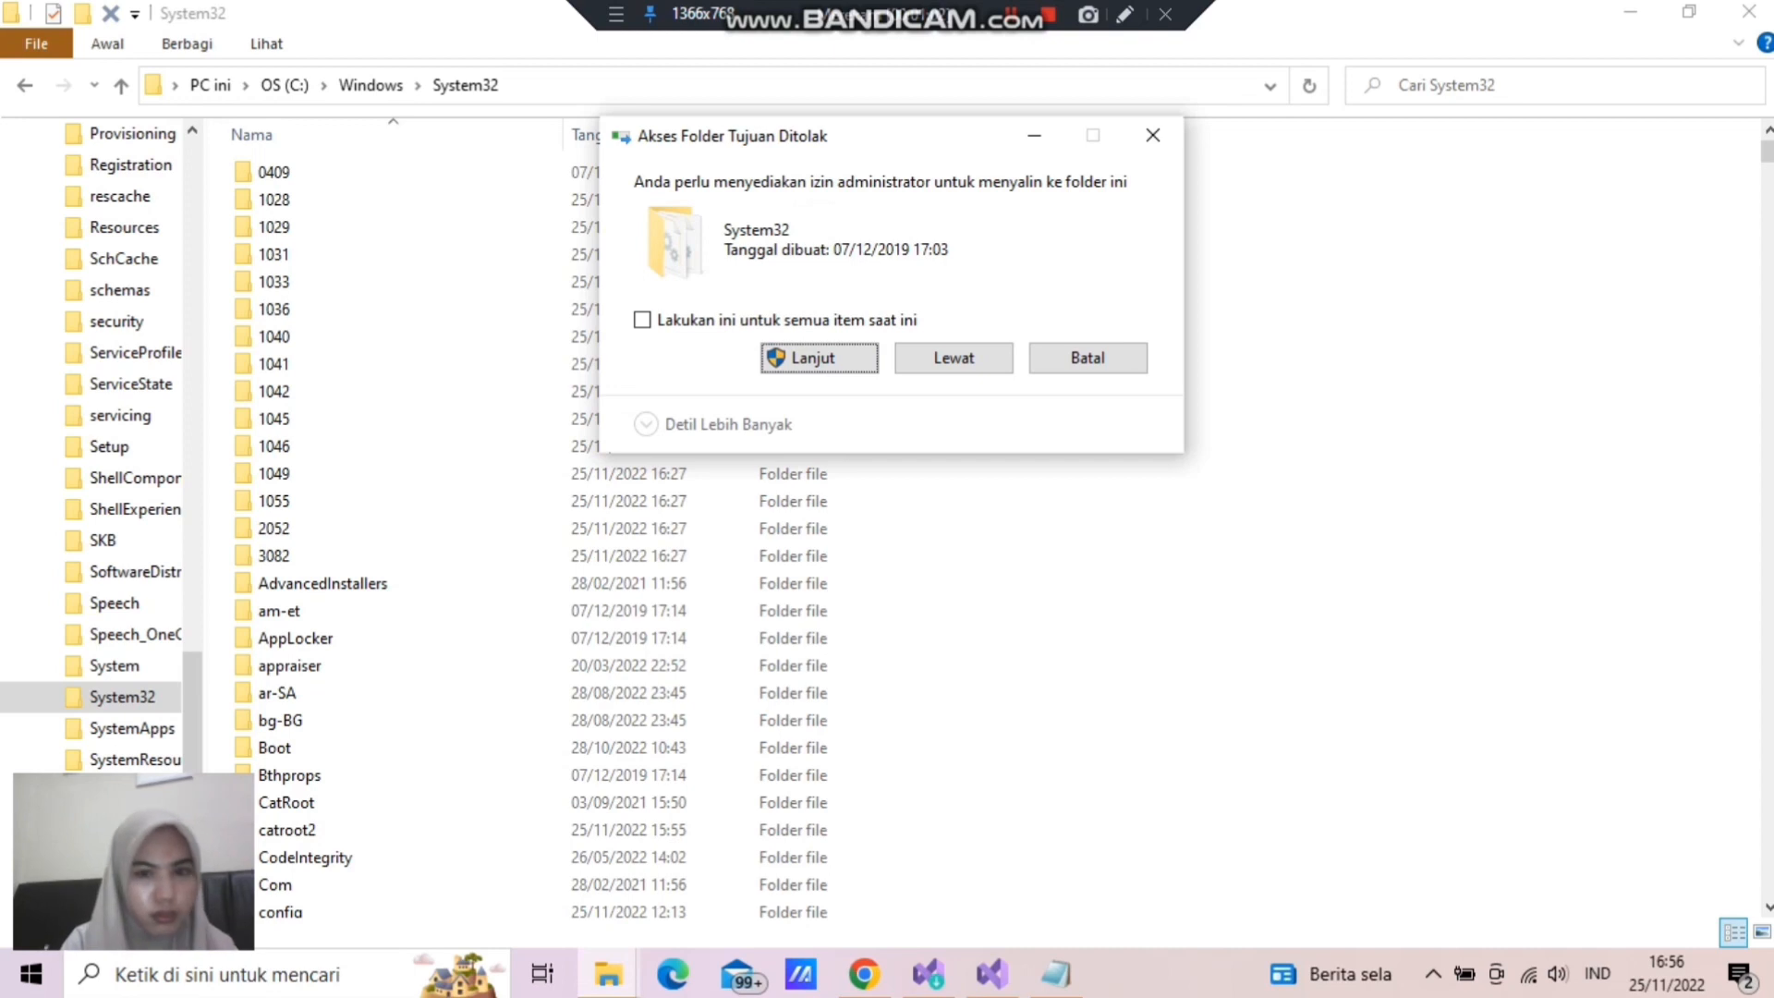
pyautogui.click(1011, 15)
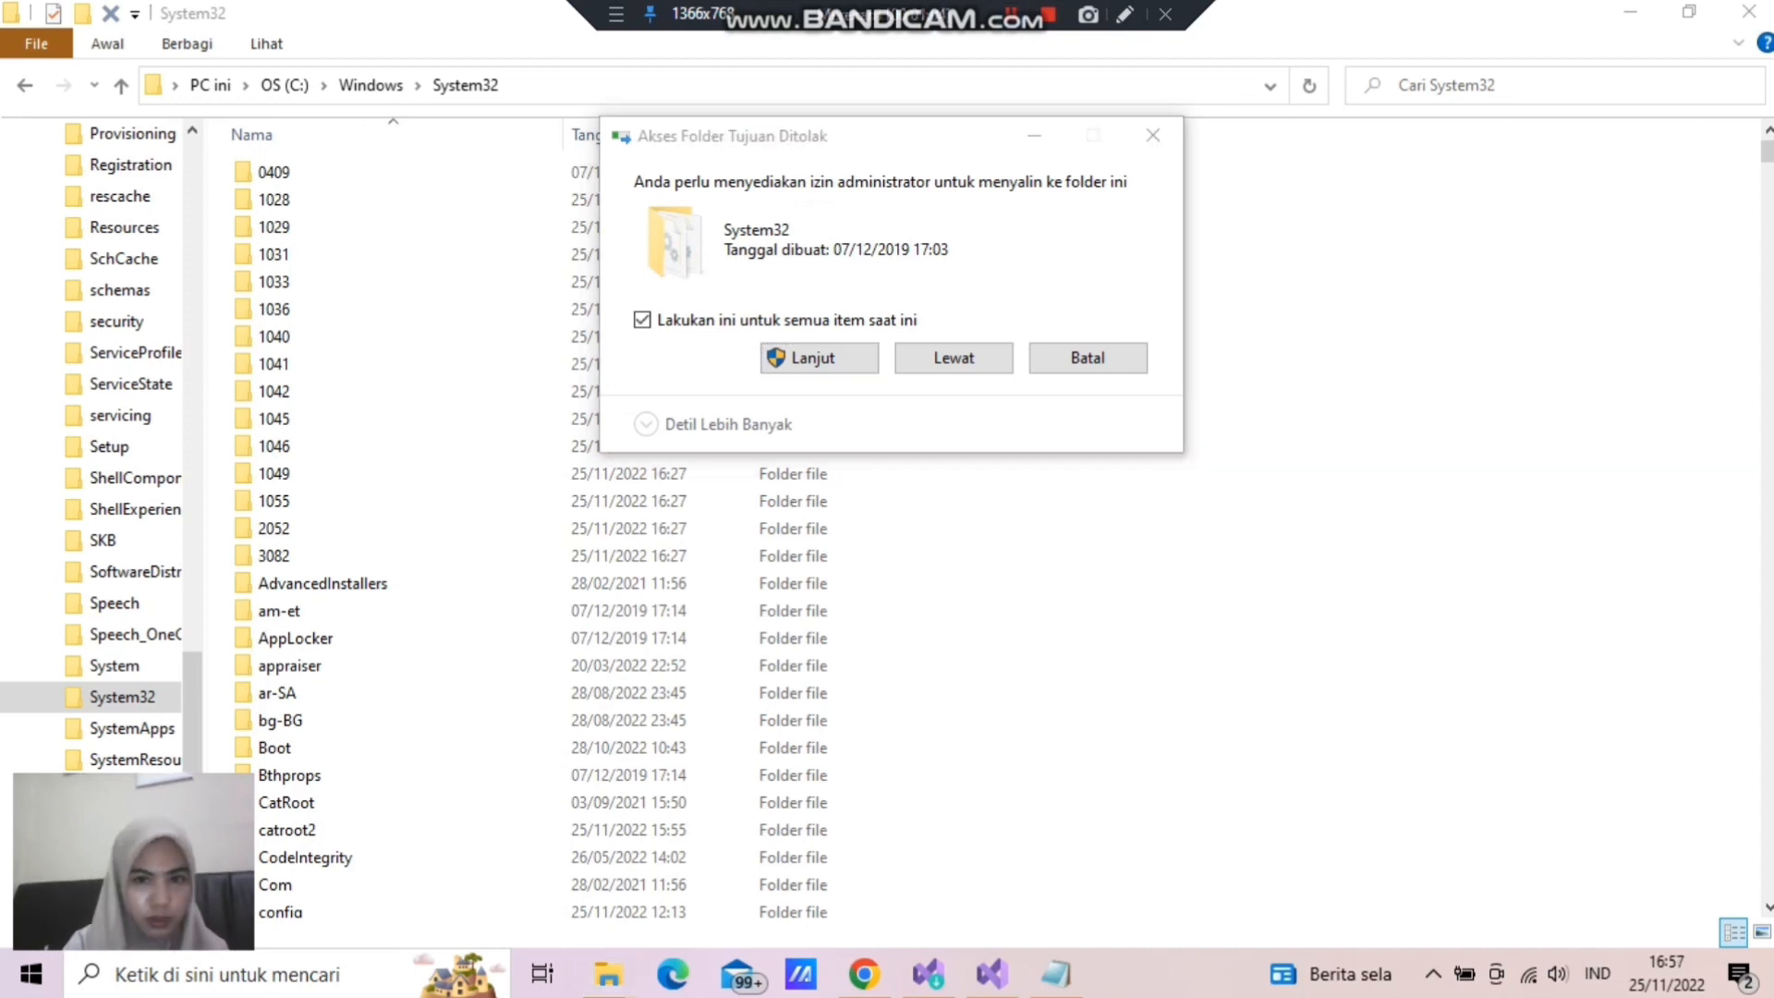
pyautogui.click(642, 320)
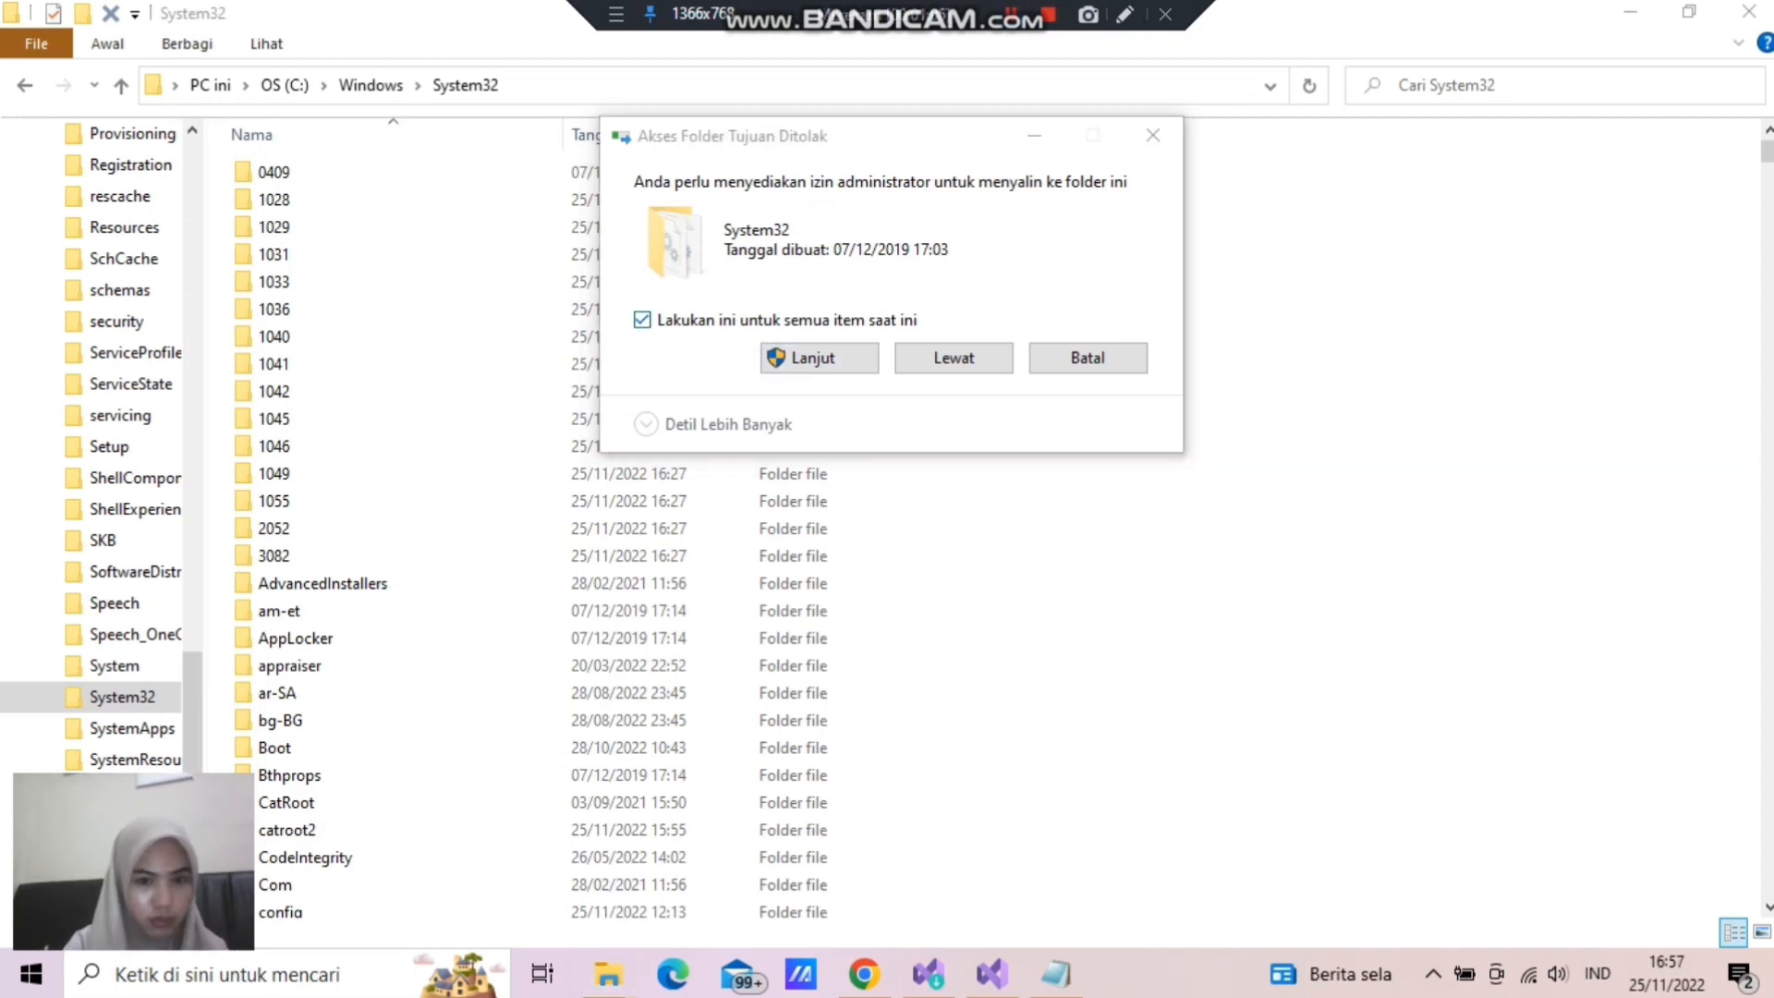
pyautogui.click(813, 358)
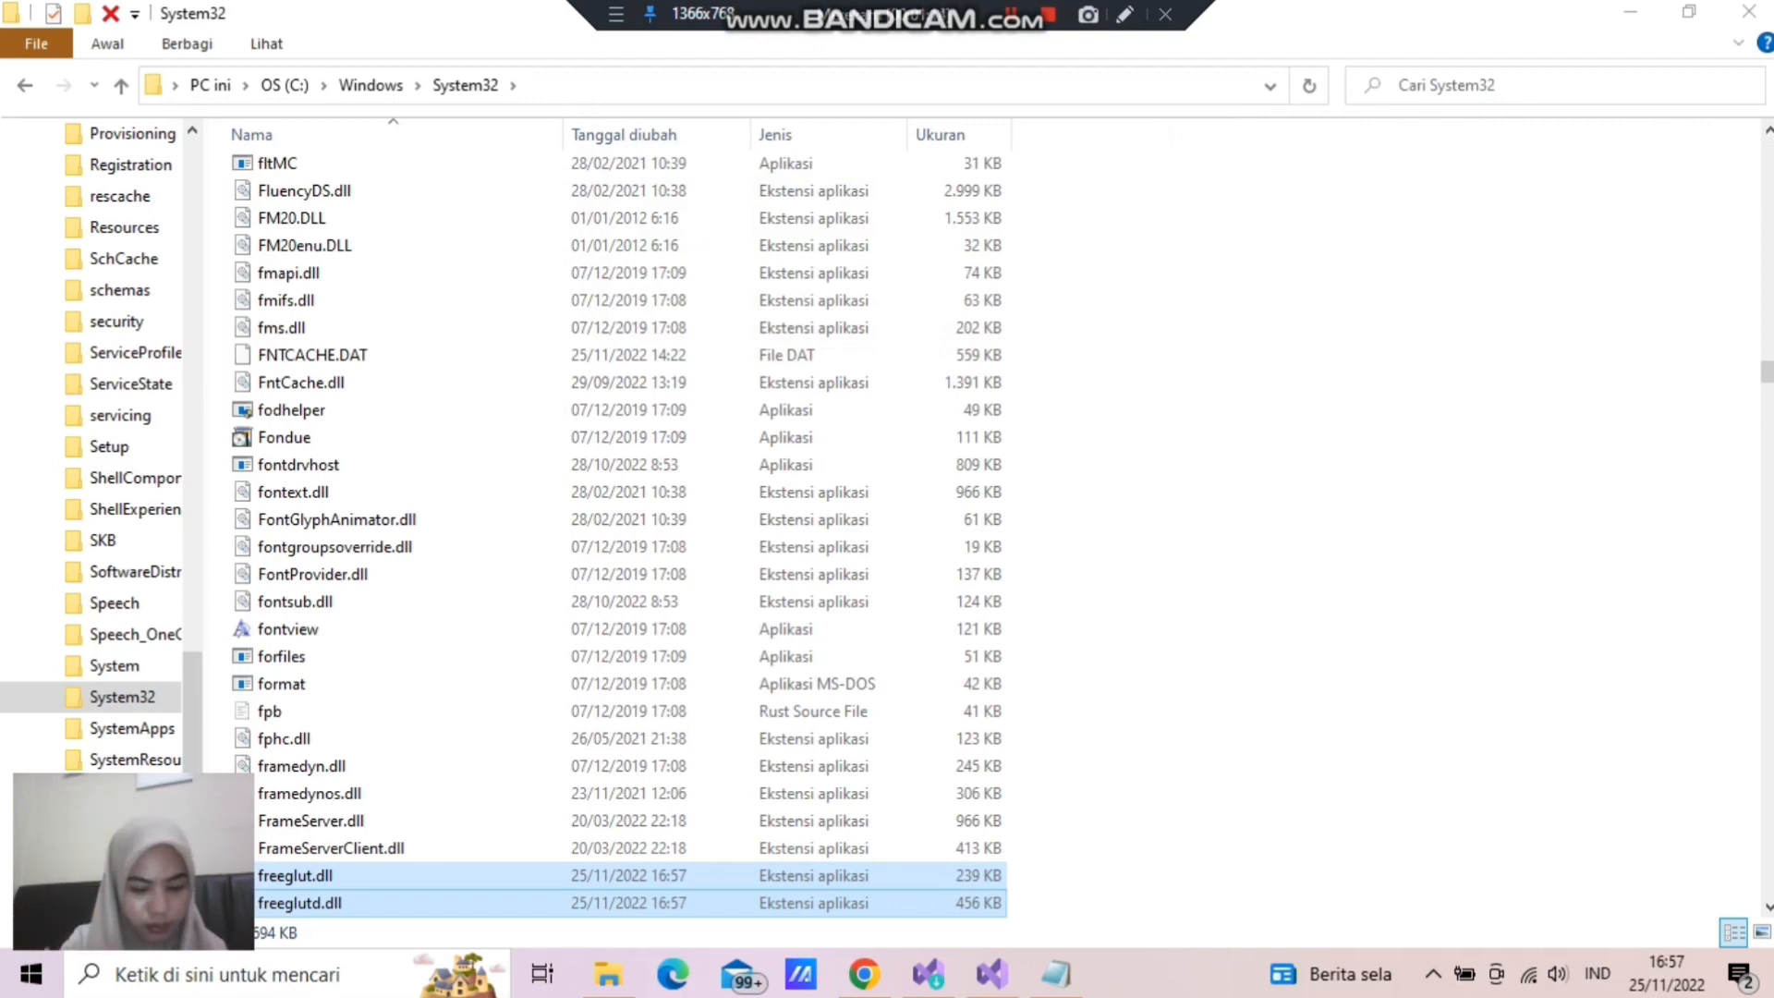
pyautogui.scroll(-3, 616, 517)
pyautogui.scroll(2, 616, 517)
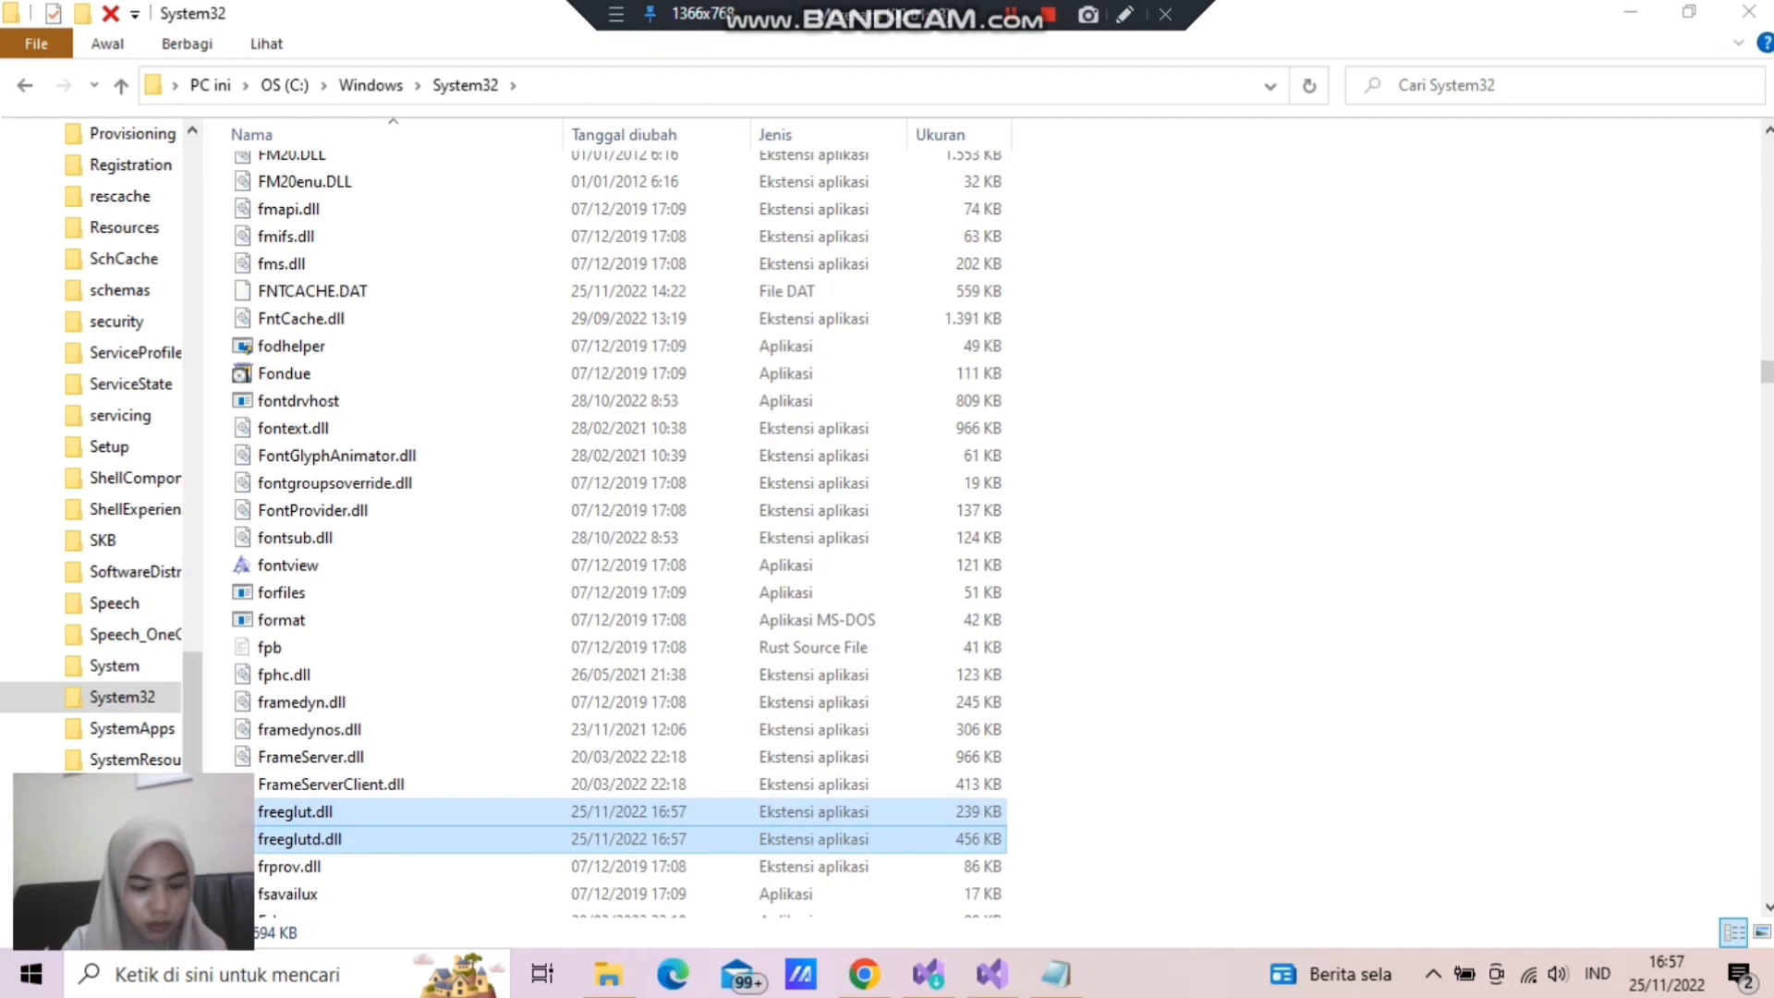
pyautogui.scroll(-2, 1505, 535)
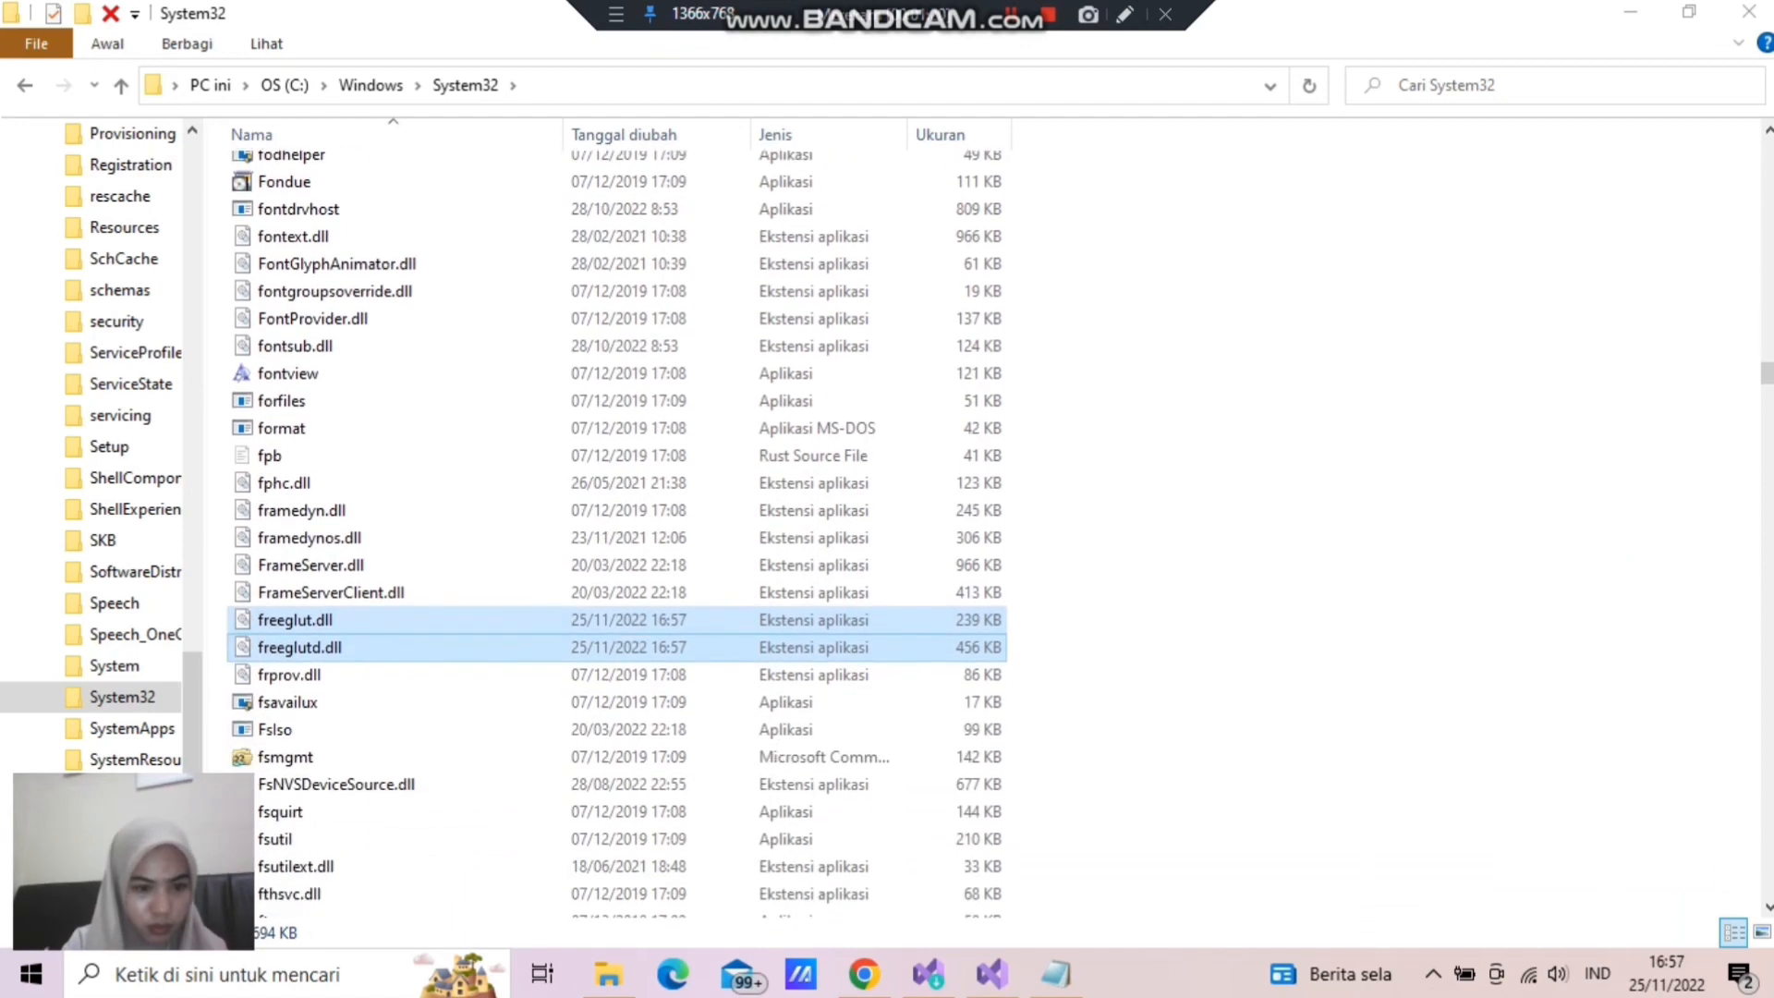
pyautogui.scroll(-1, 1516, 554)
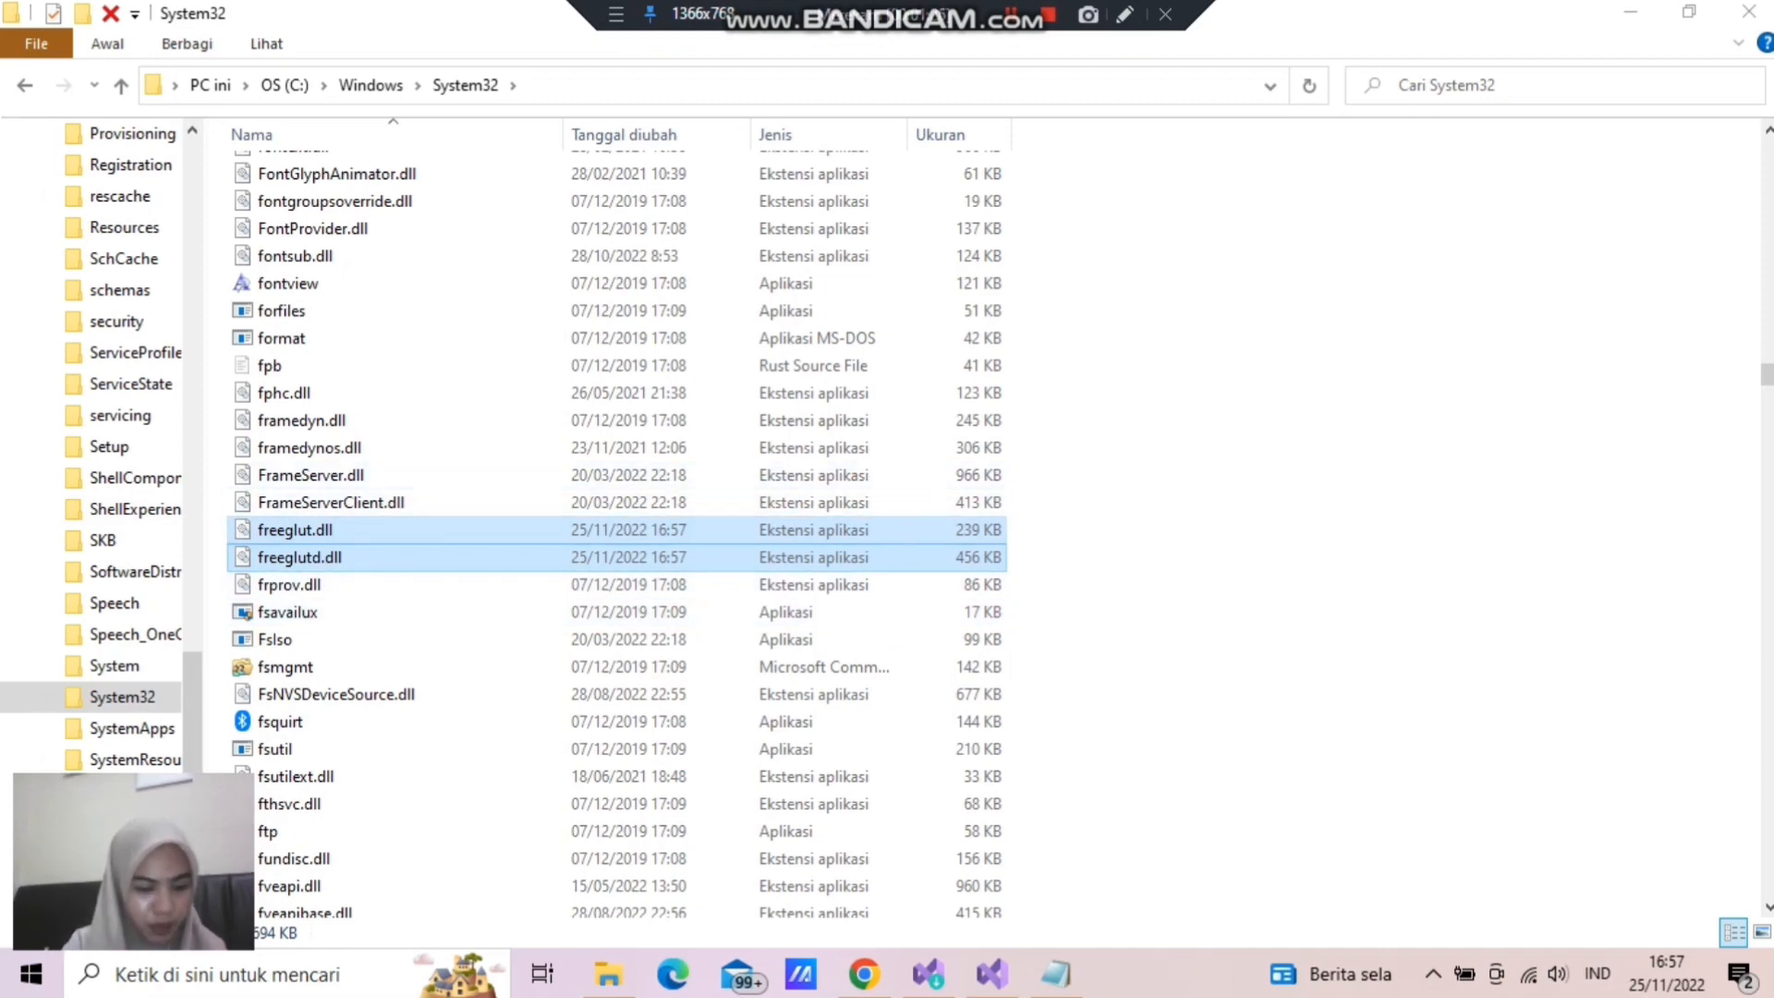
# - Switch to Visual Studio and run the freeglut triangle program with the Local Windows Debugger in the Release x64 configuration
pyautogui.scroll(-1, 616, 526)
pyautogui.click(991, 974)
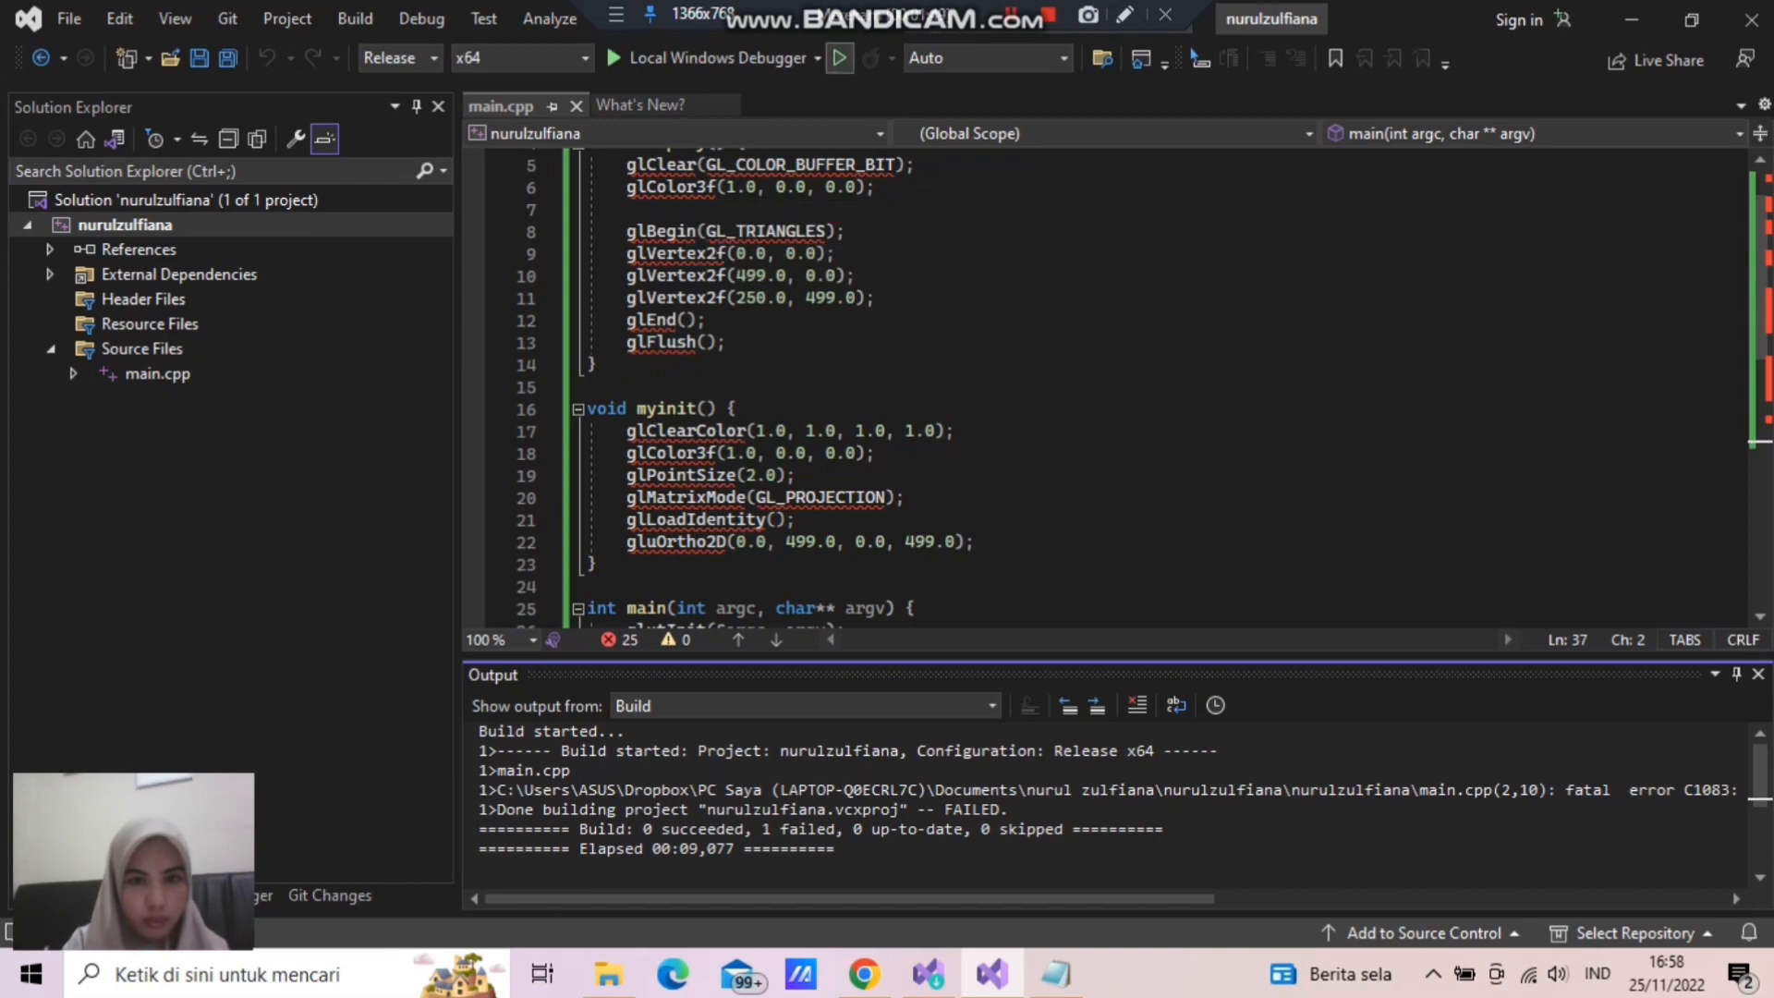
pyautogui.click(839, 58)
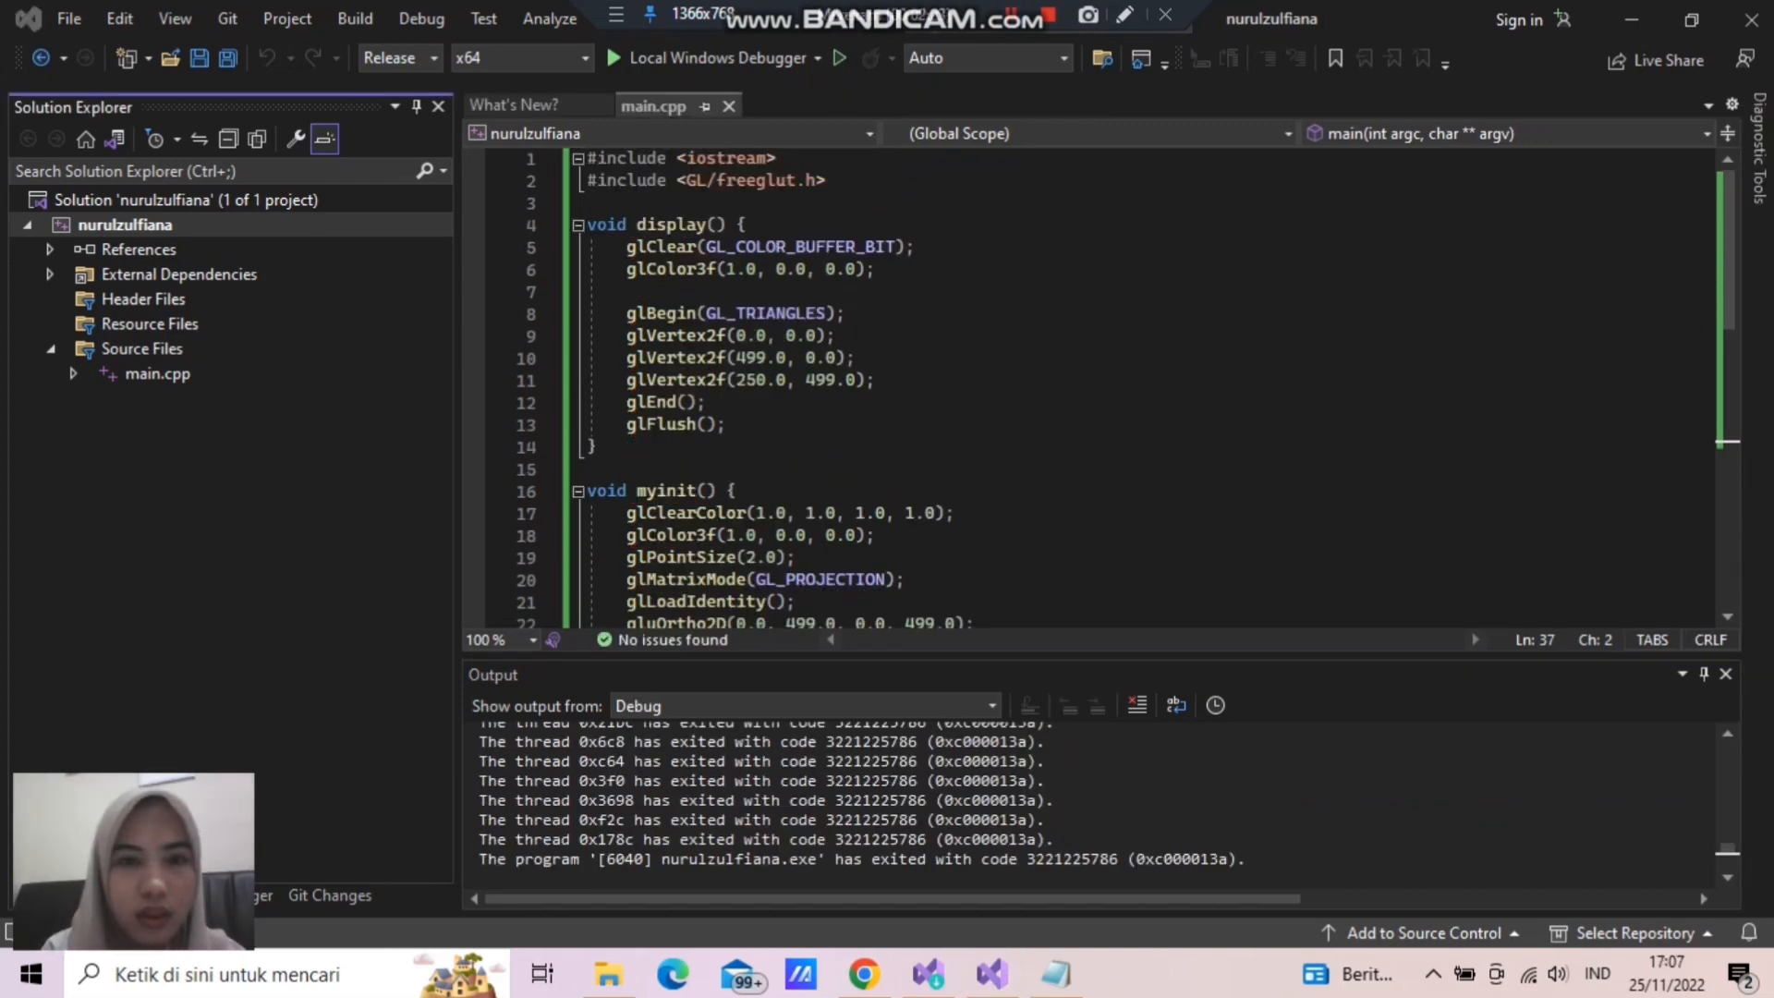
pyautogui.click(711, 58)
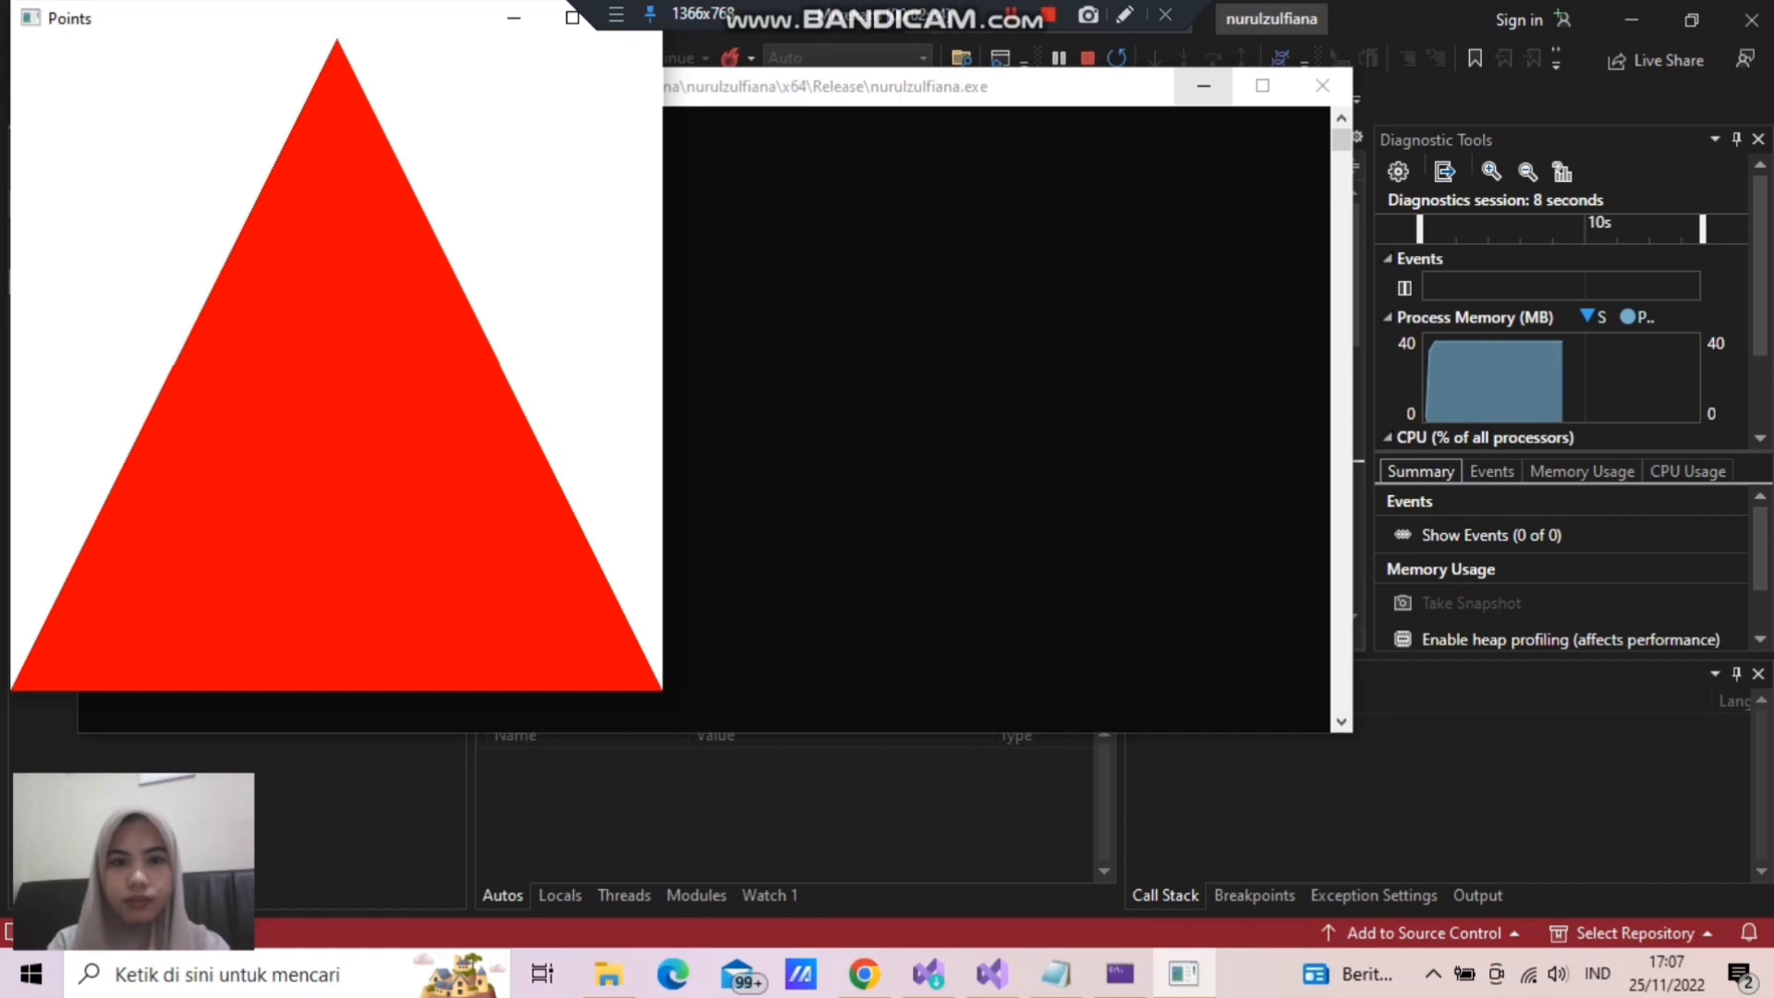
# - Minimize the program's console and Points windows, Visual Studio, the include folder window and the Main Notepad window to show the desktop
pyautogui.click(1203, 85)
pyautogui.click(514, 18)
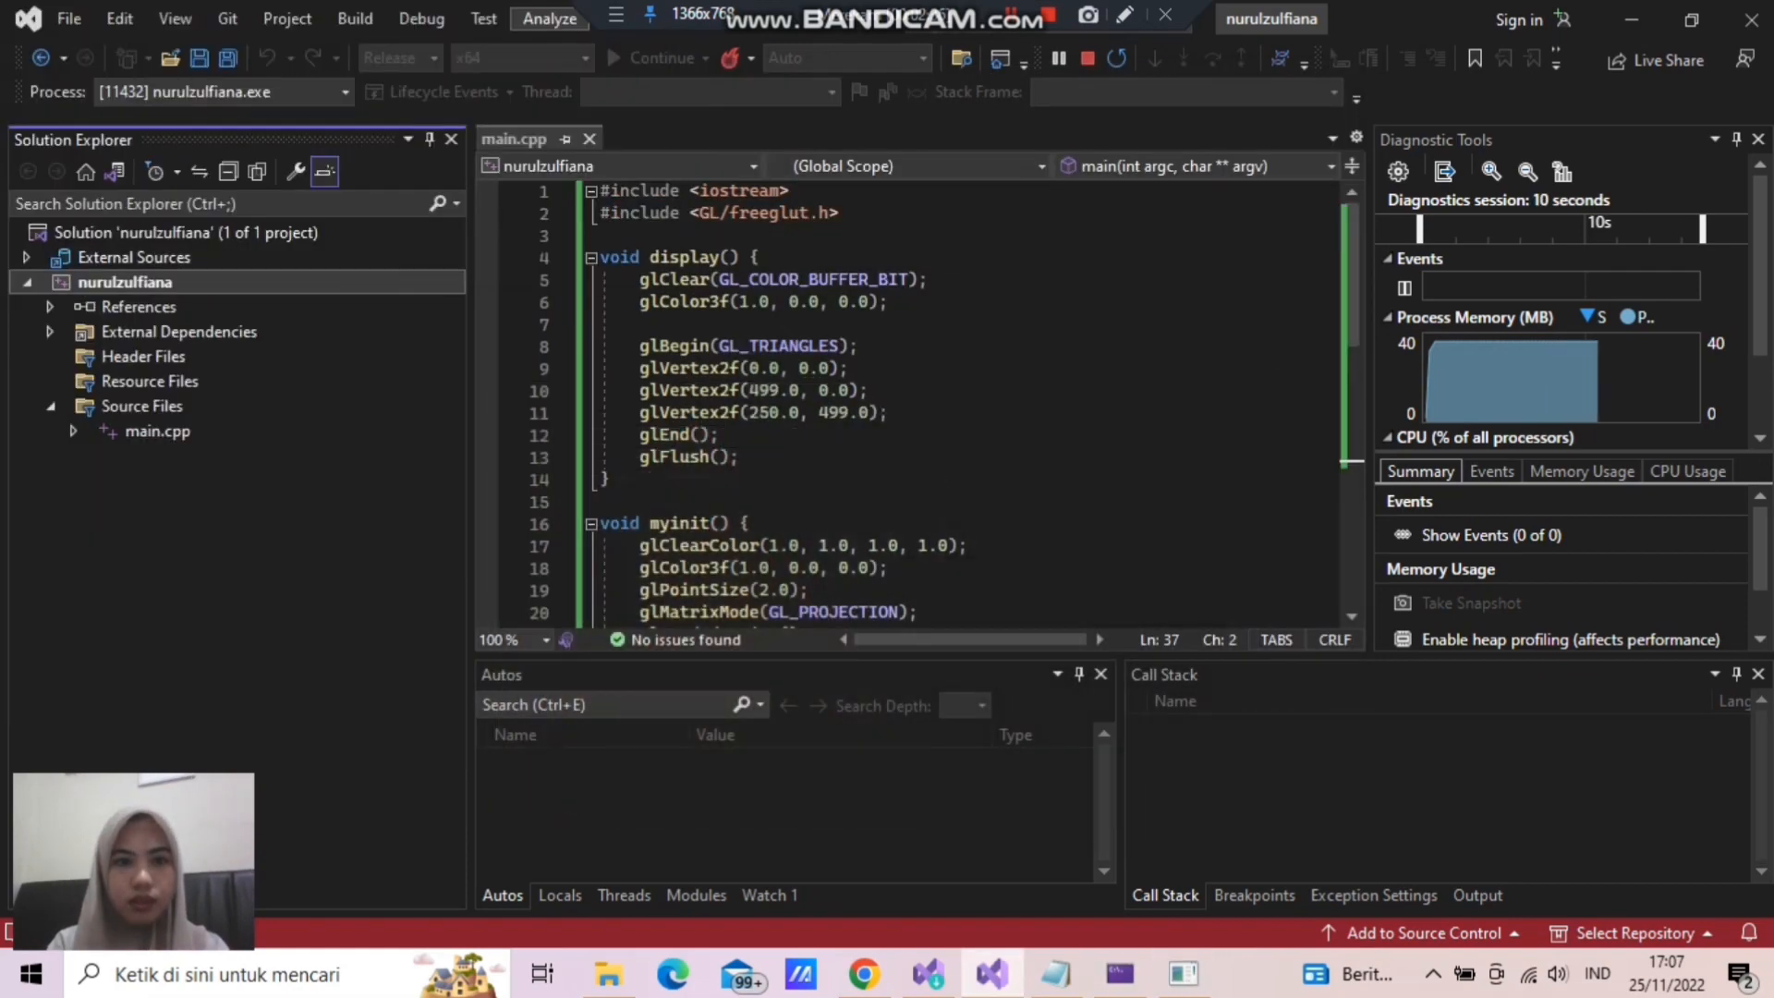
pyautogui.click(1631, 20)
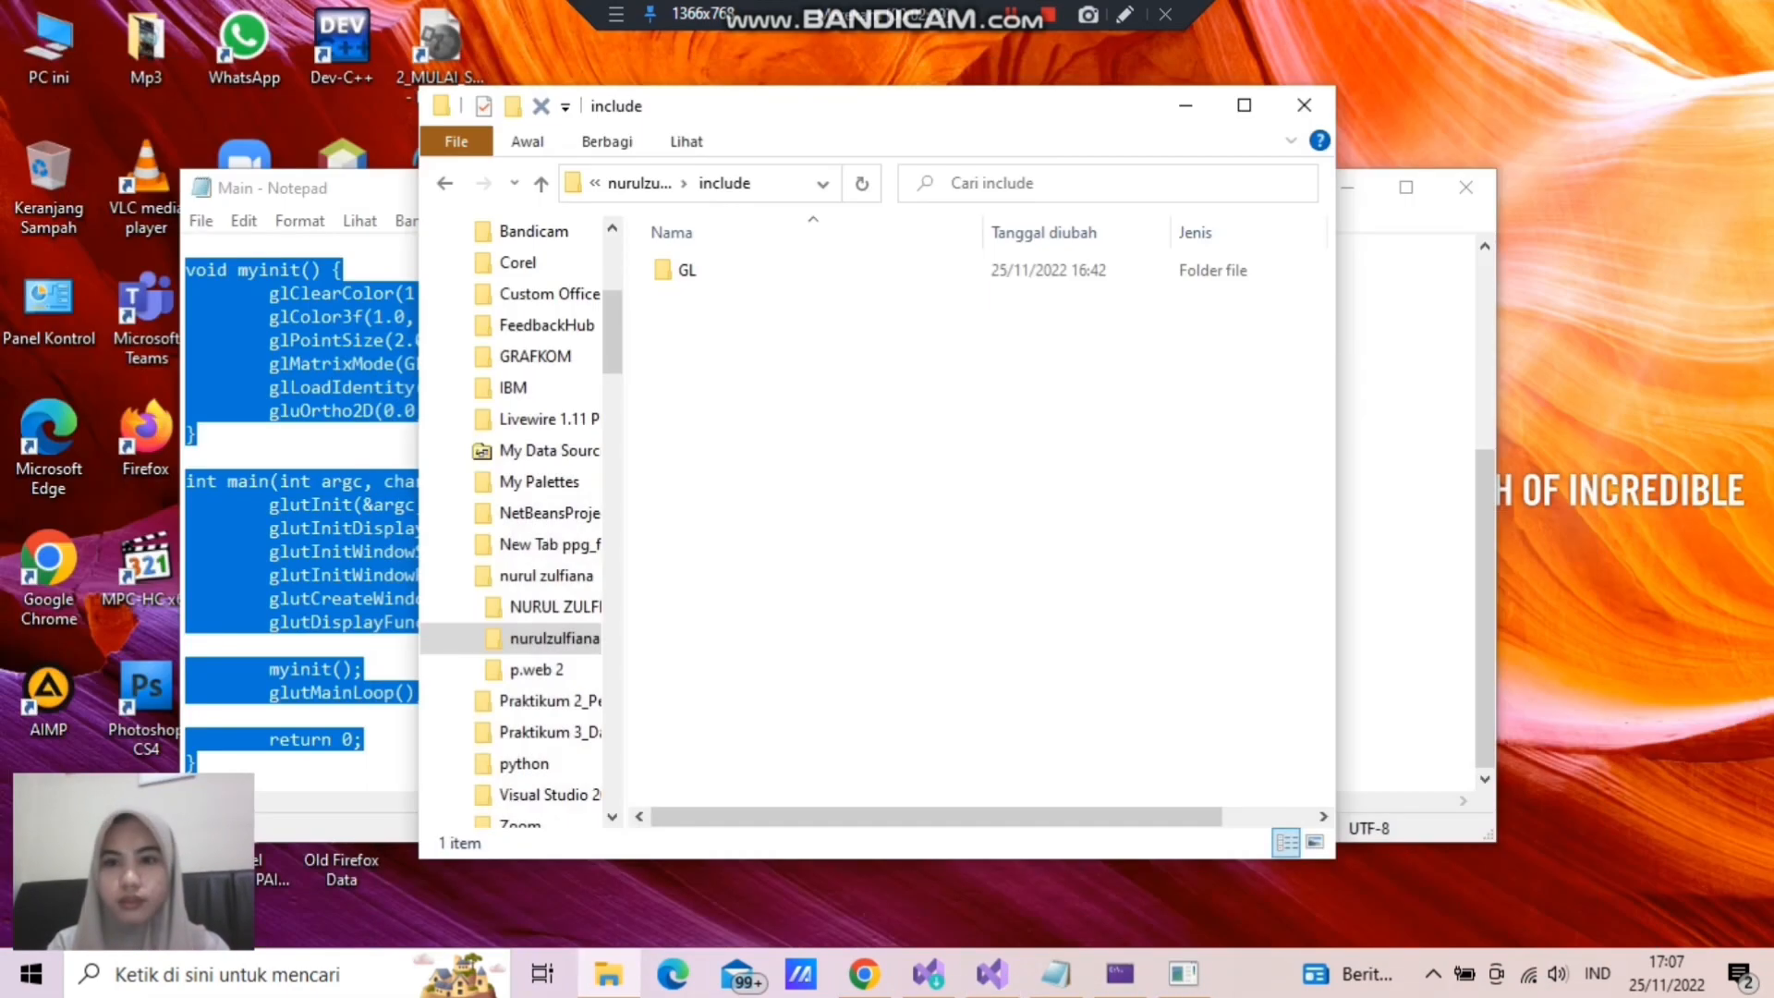
pyautogui.click(1185, 106)
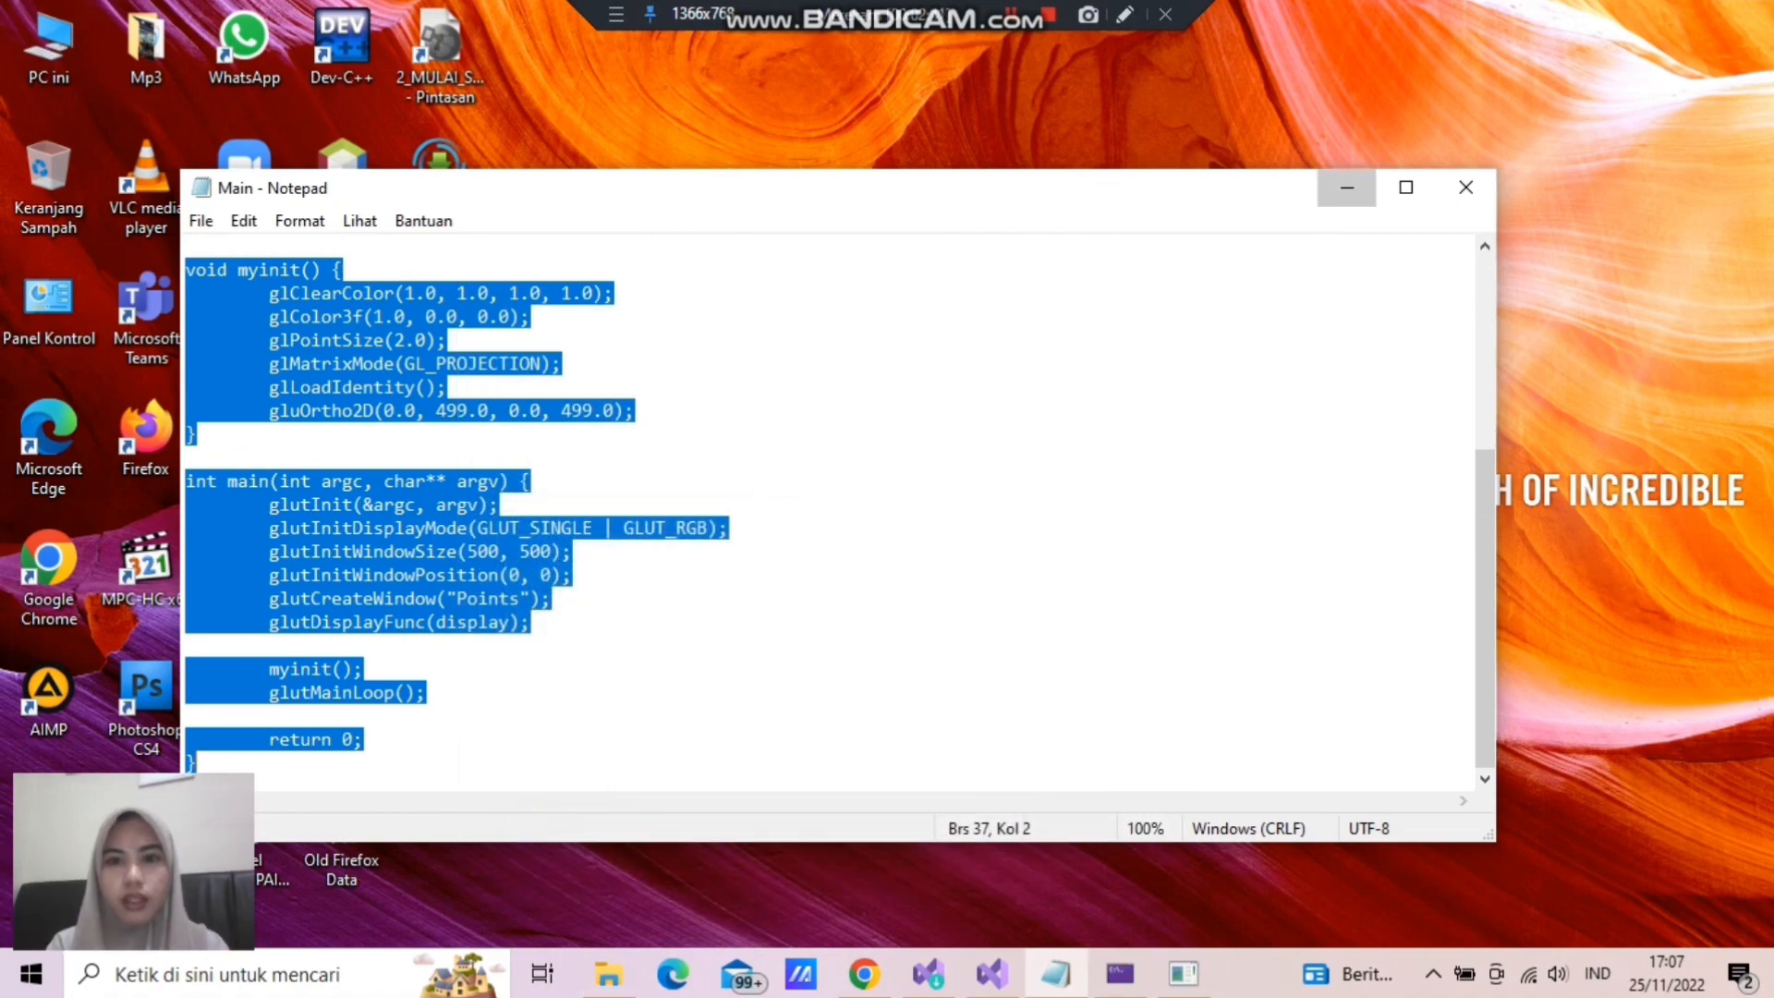
pyautogui.click(1347, 187)
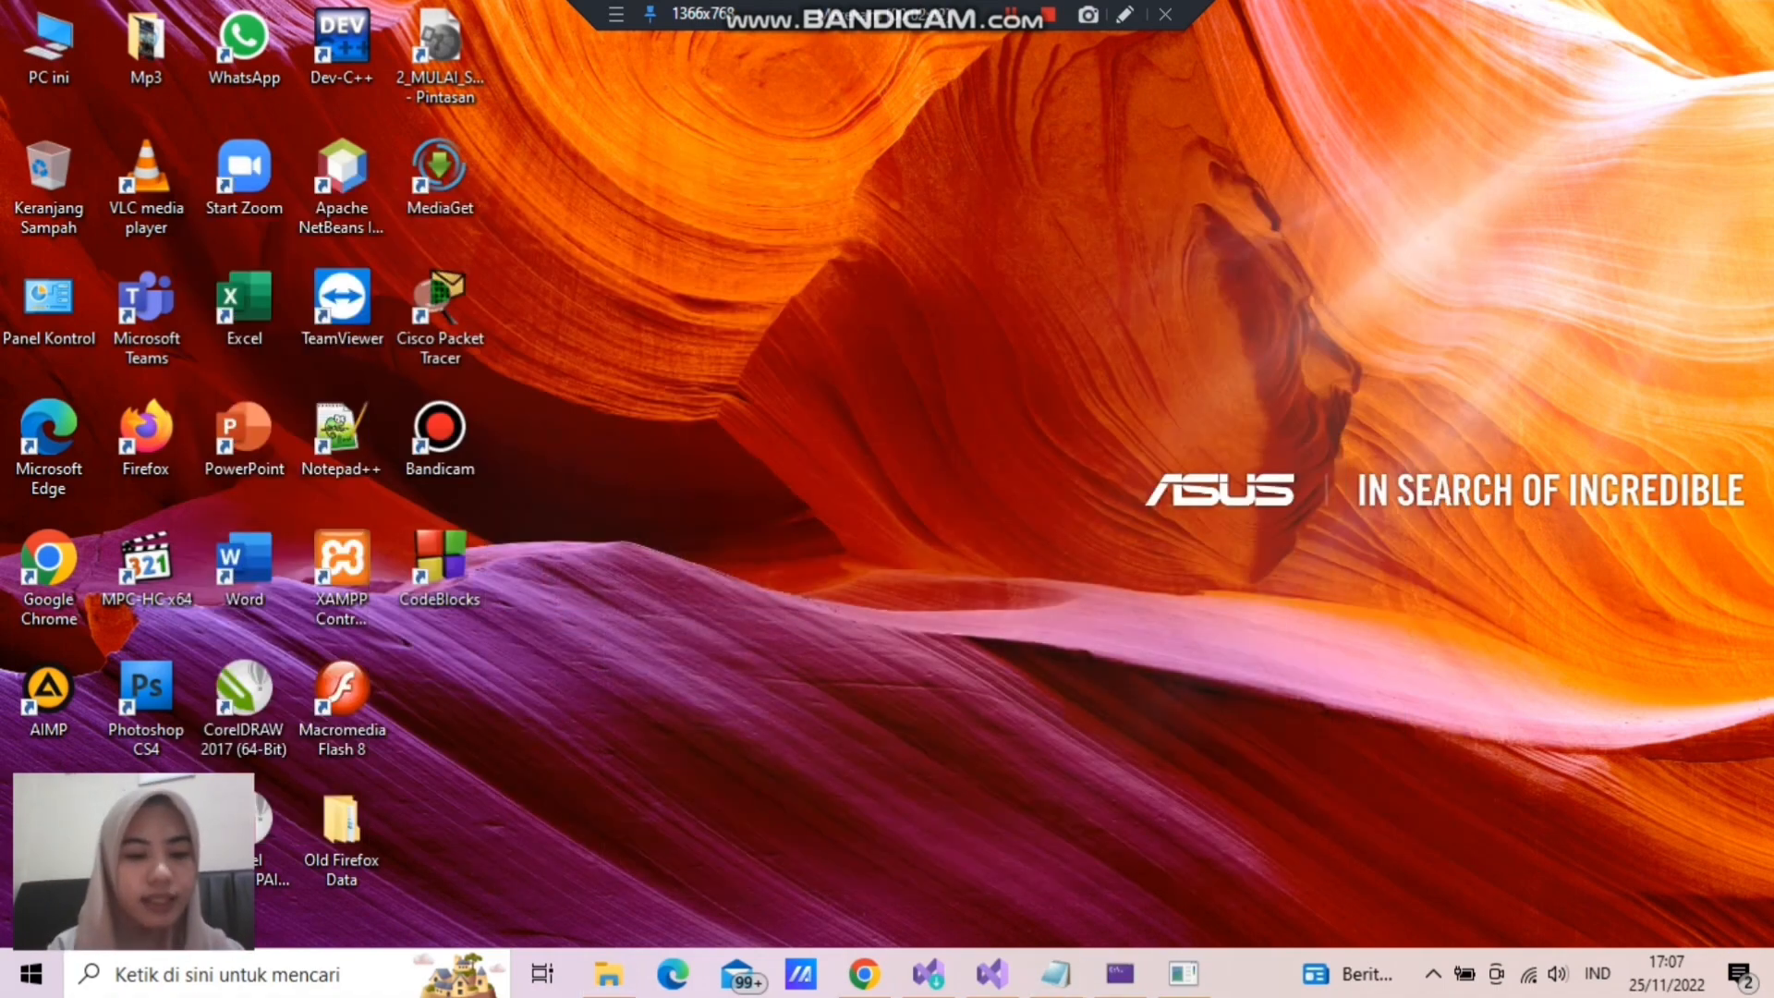